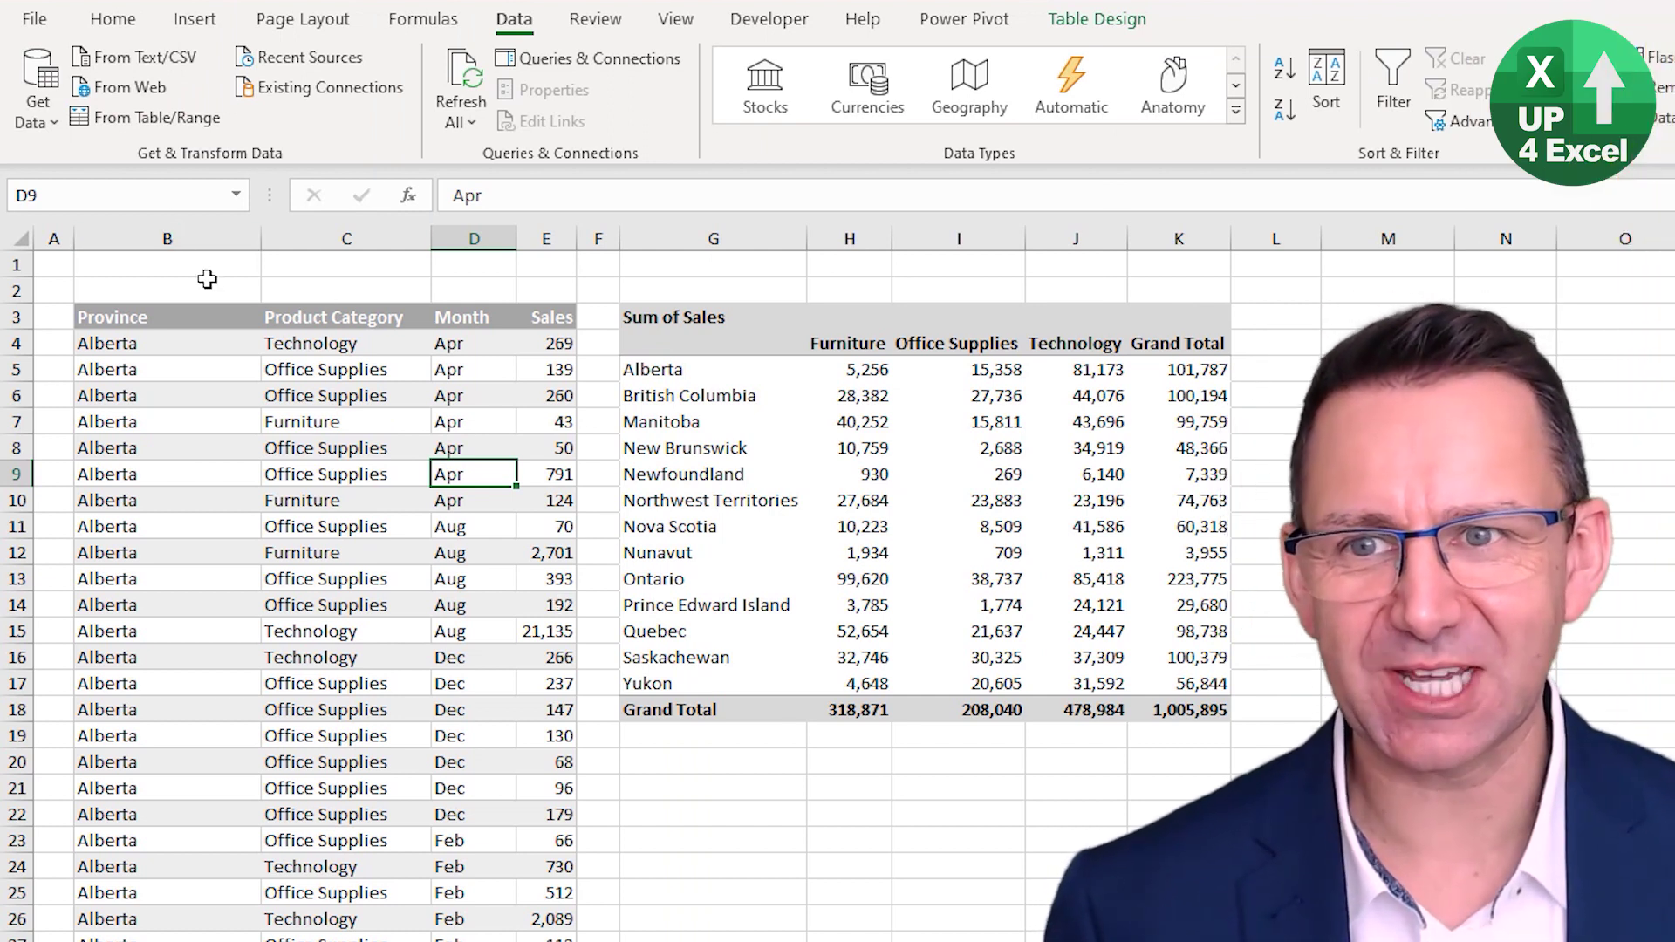
- Review the Province, Product Category and Month source data and the sum-of-sales pivot totals
left_click_drag(183, 238, 489, 238)
left_click(473, 448)
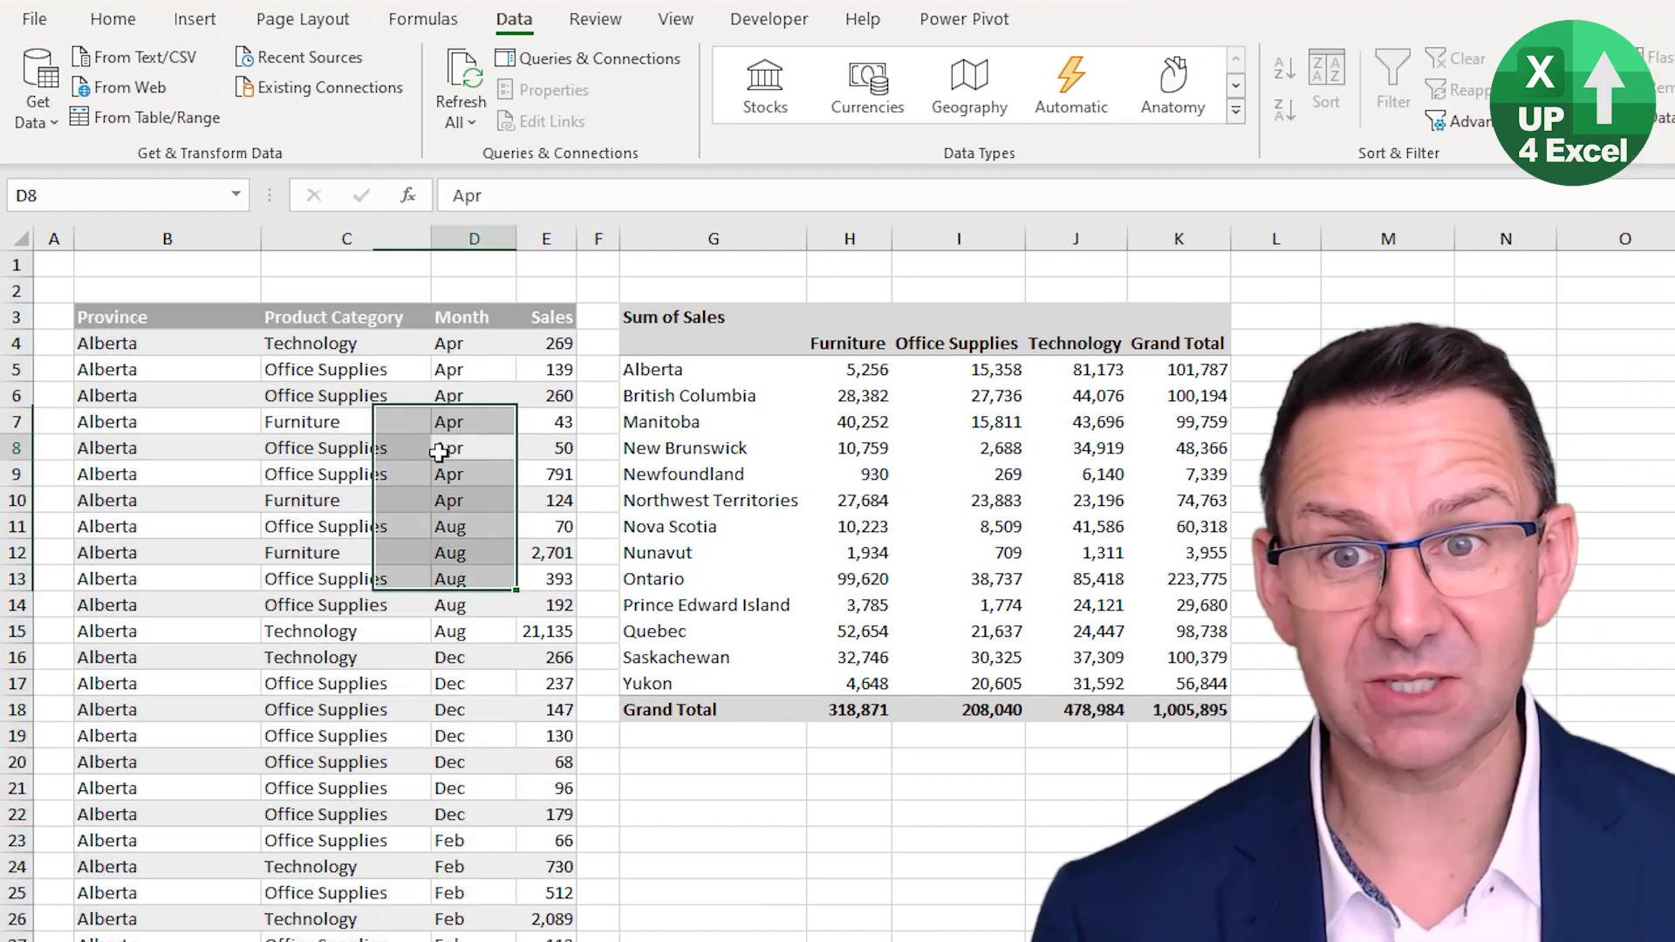
left_click(785, 475)
left_click(911, 452)
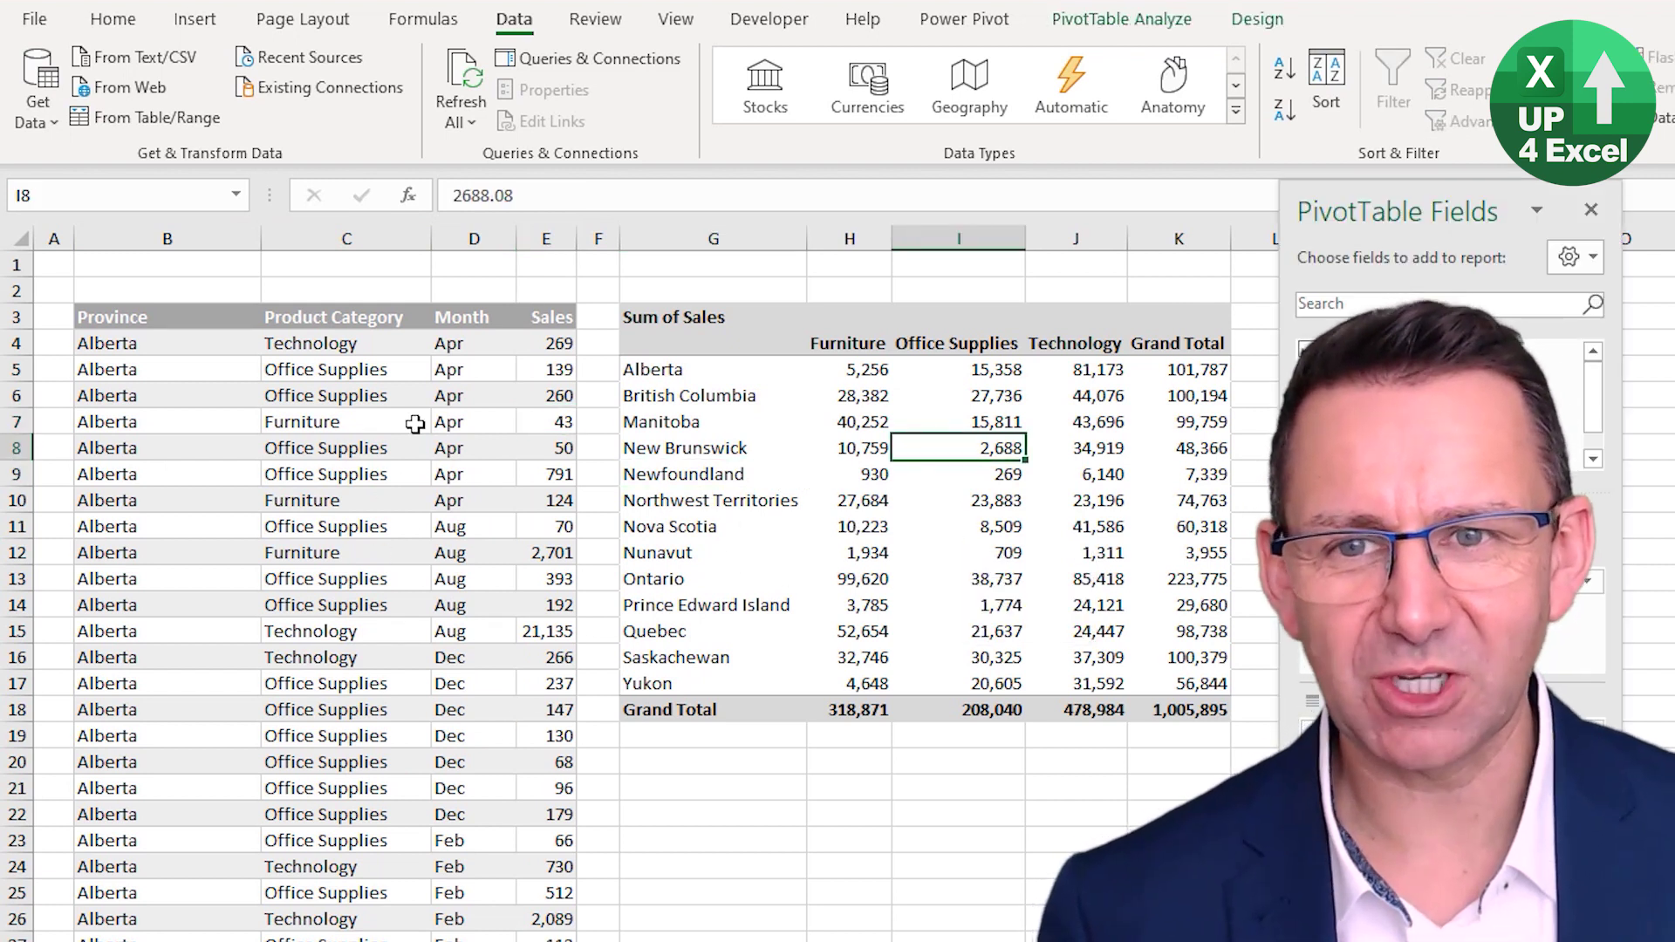
left_click(458, 345)
left_click(459, 371)
left_click(493, 476)
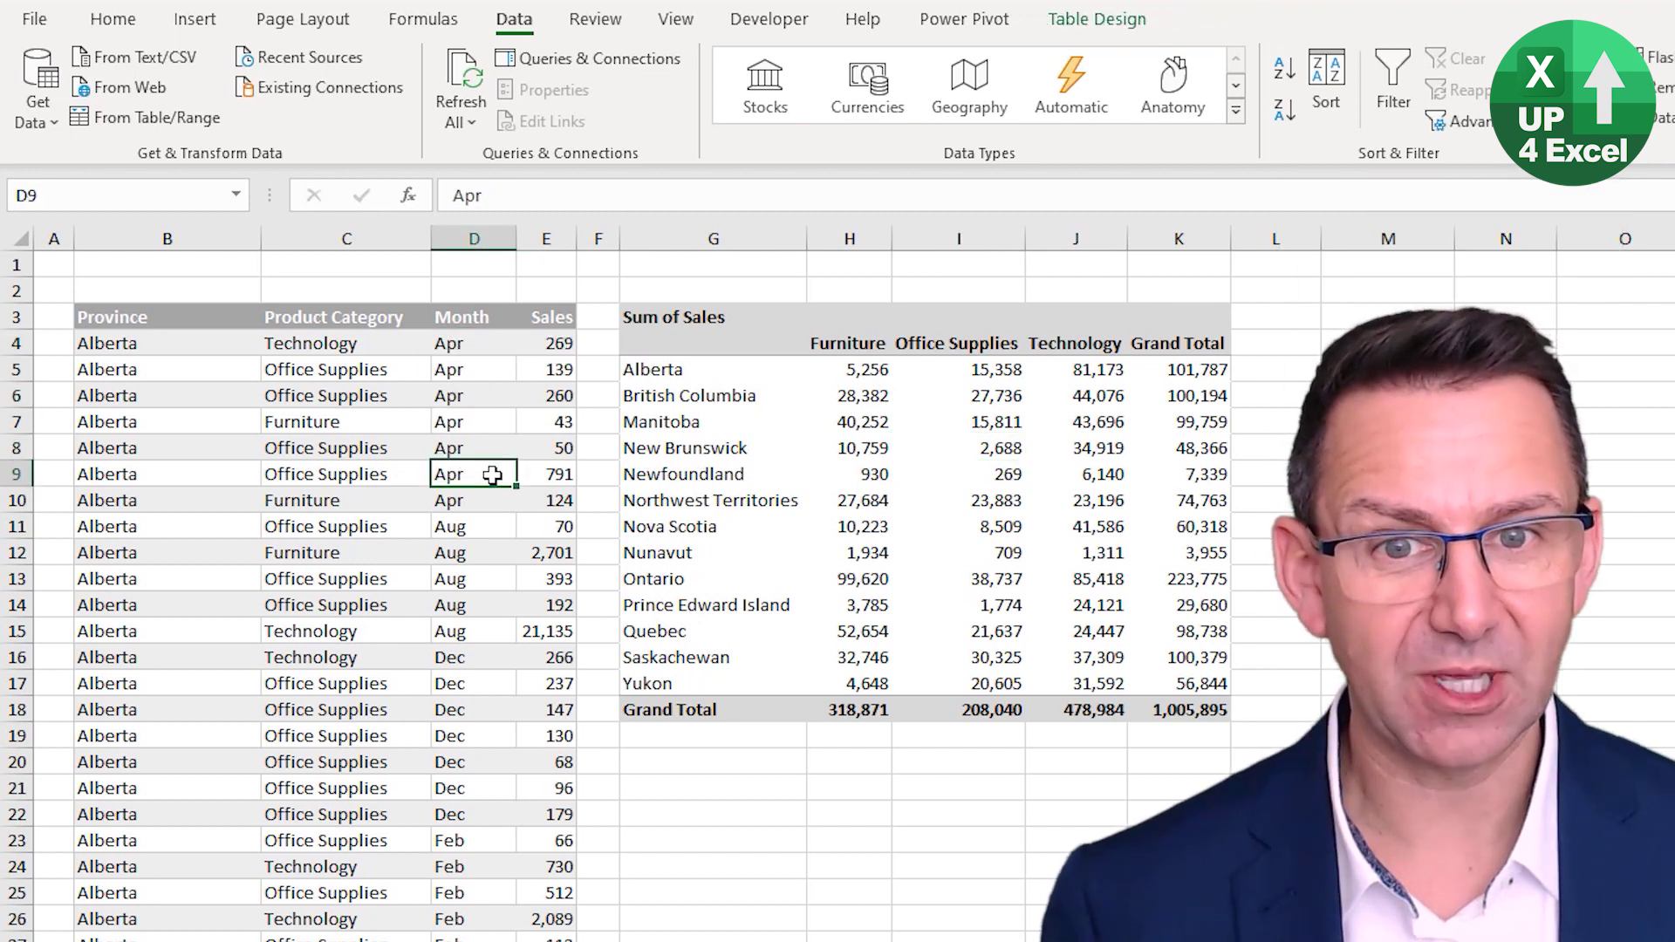
left_click(876, 474)
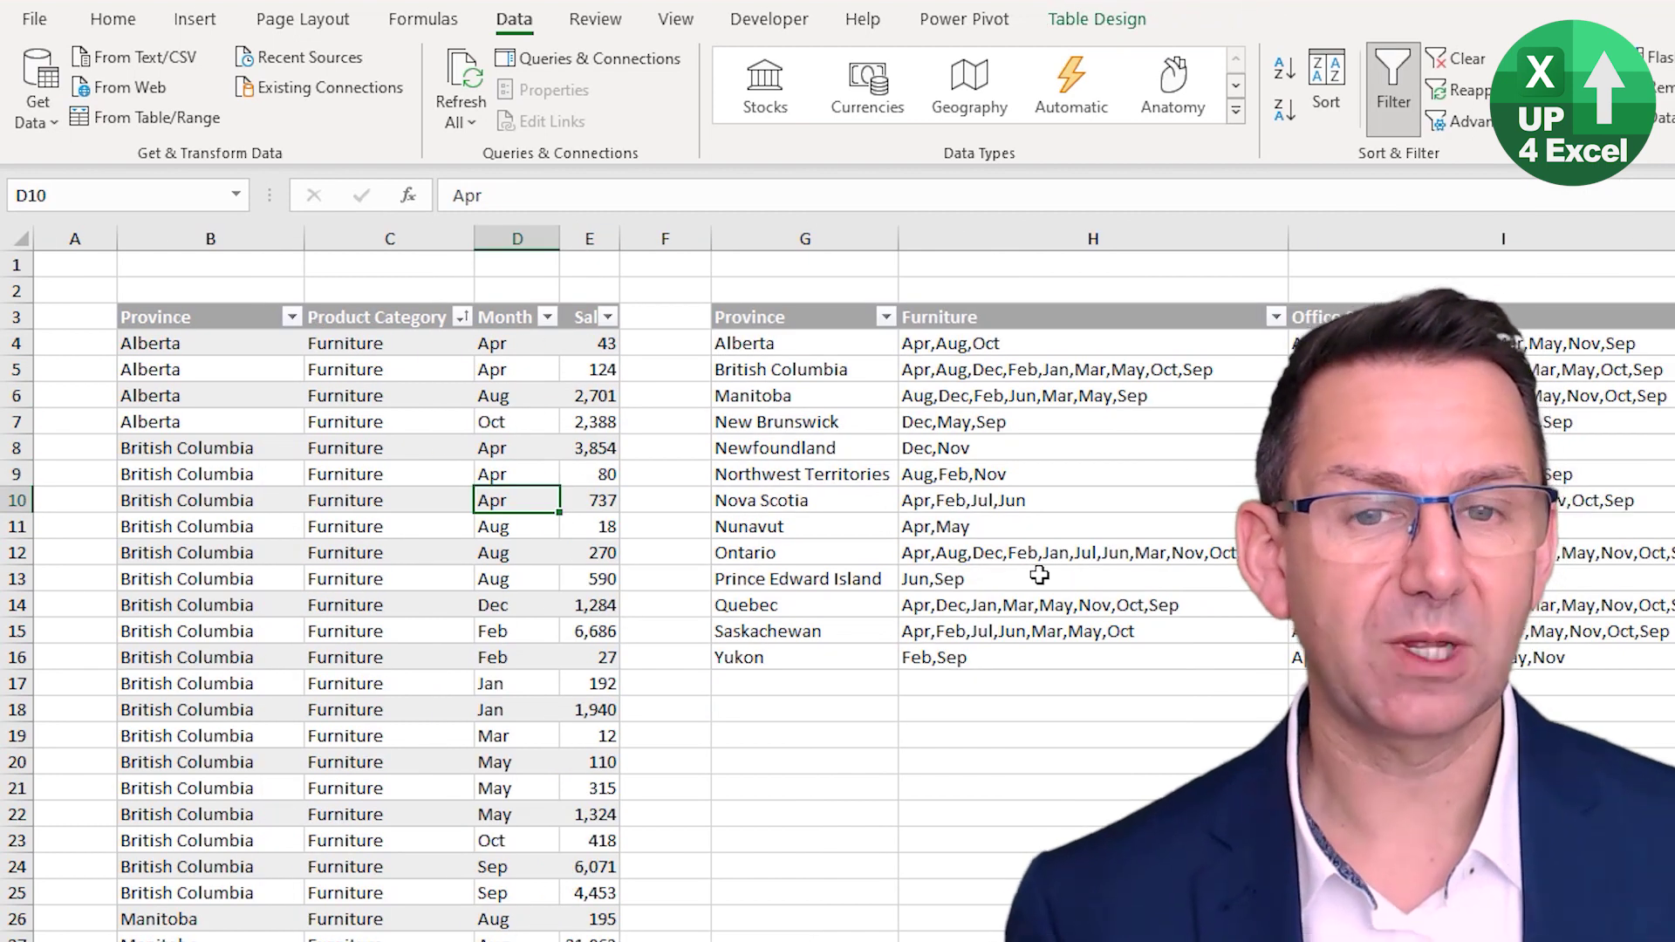
- Inspect the Furniture month lists for Nova Scotia, Manitoba, Ontario and Northwest Territories
left_click(964, 493)
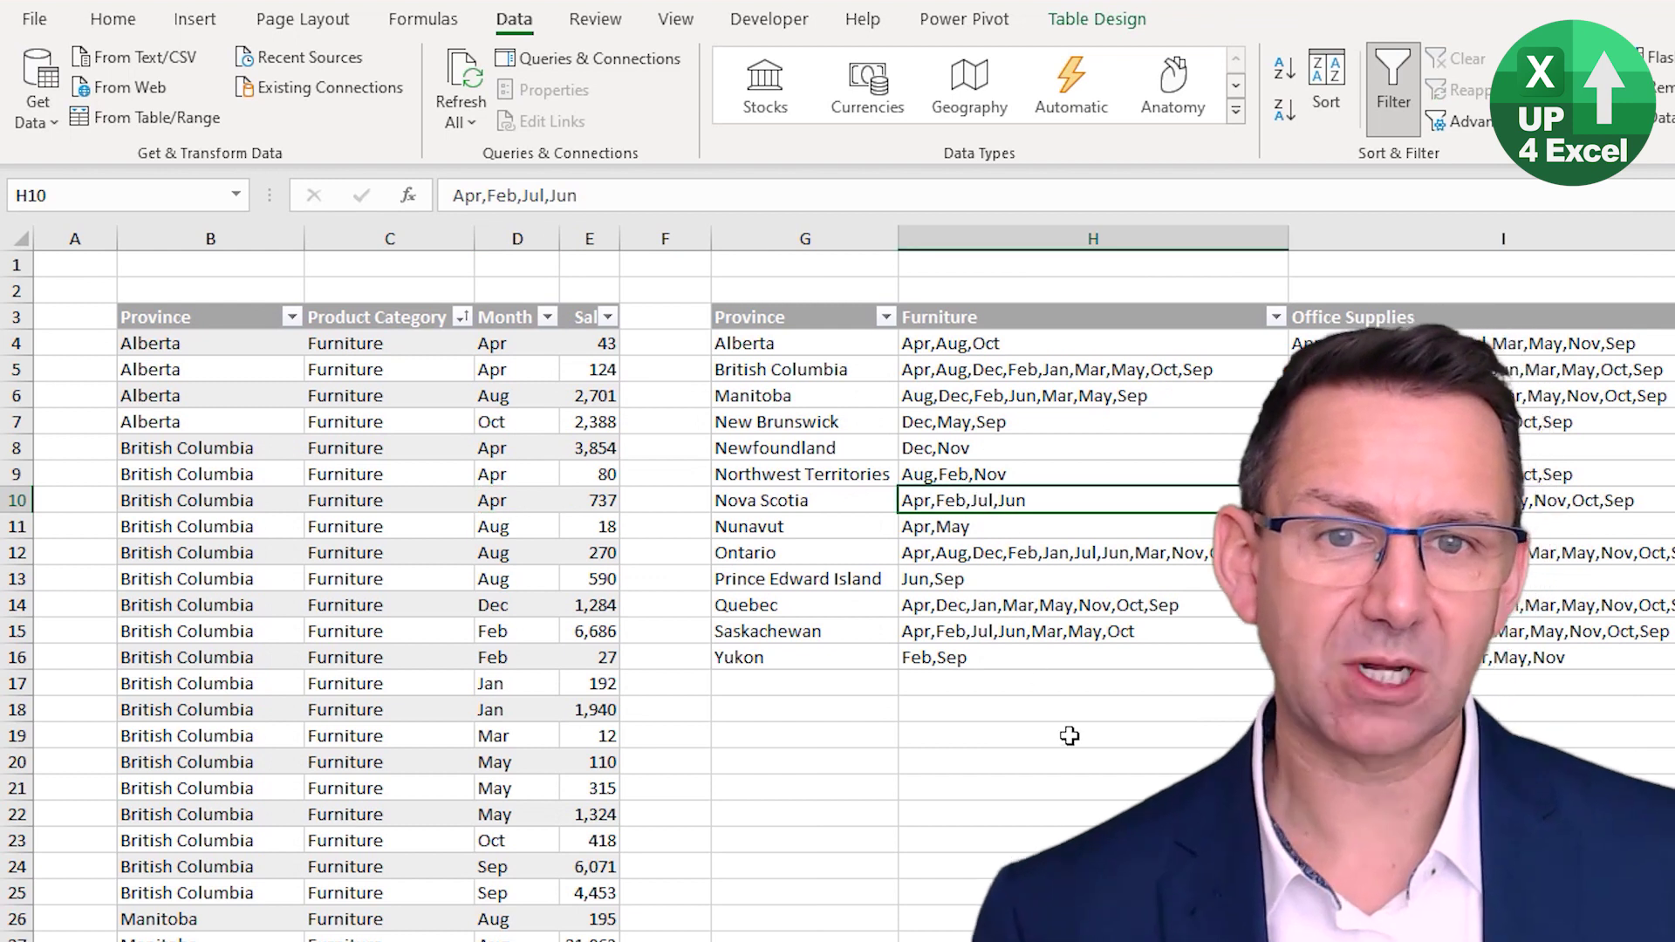
left_click(990, 393)
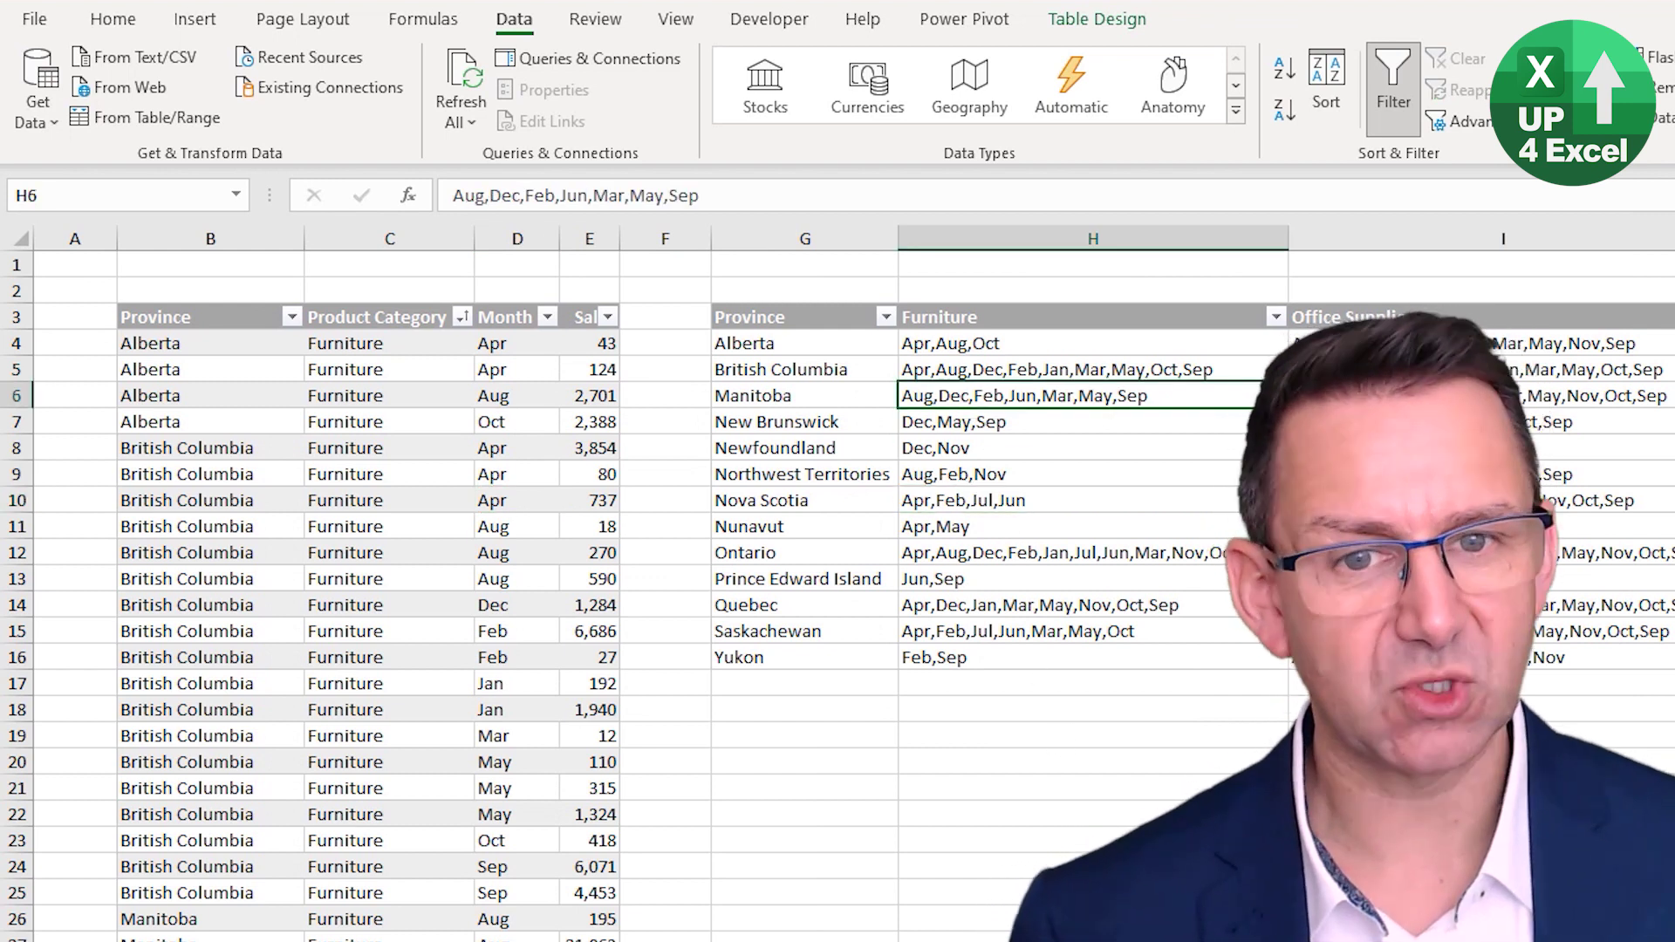
left_click(1025, 541)
left_click(929, 467)
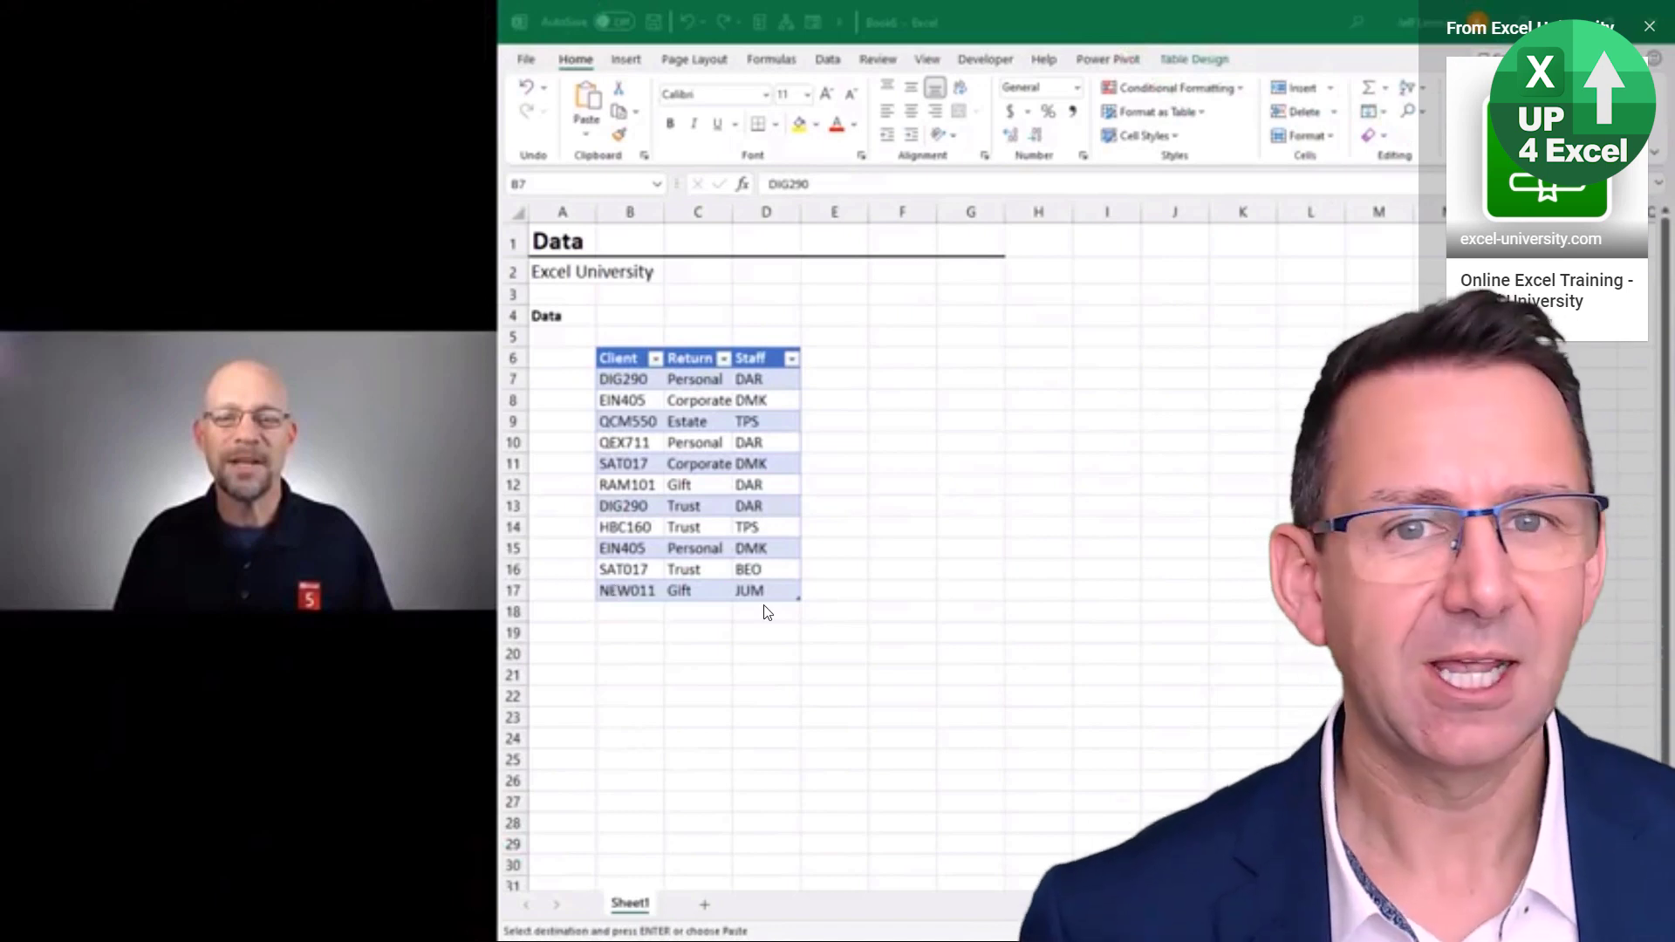
- Pause the tutorial video and inspect the Furniture month lists for Newfoundland, Nunavut, PEI and Manitoba
left_click(441, 348)
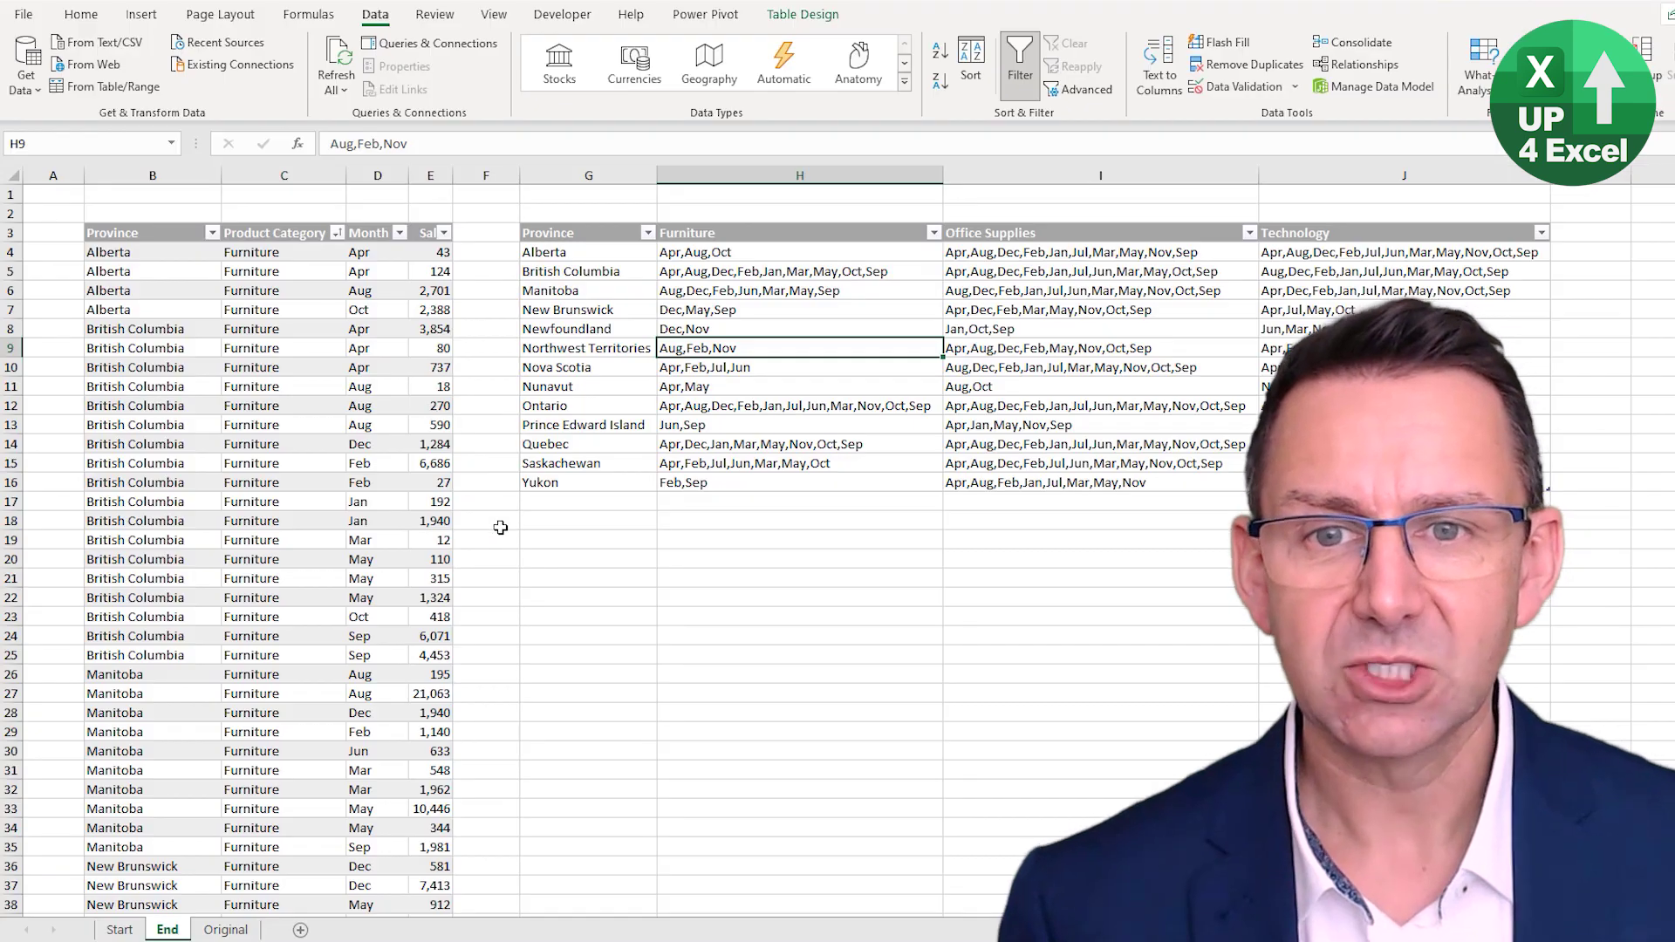
left_click(174, 424)
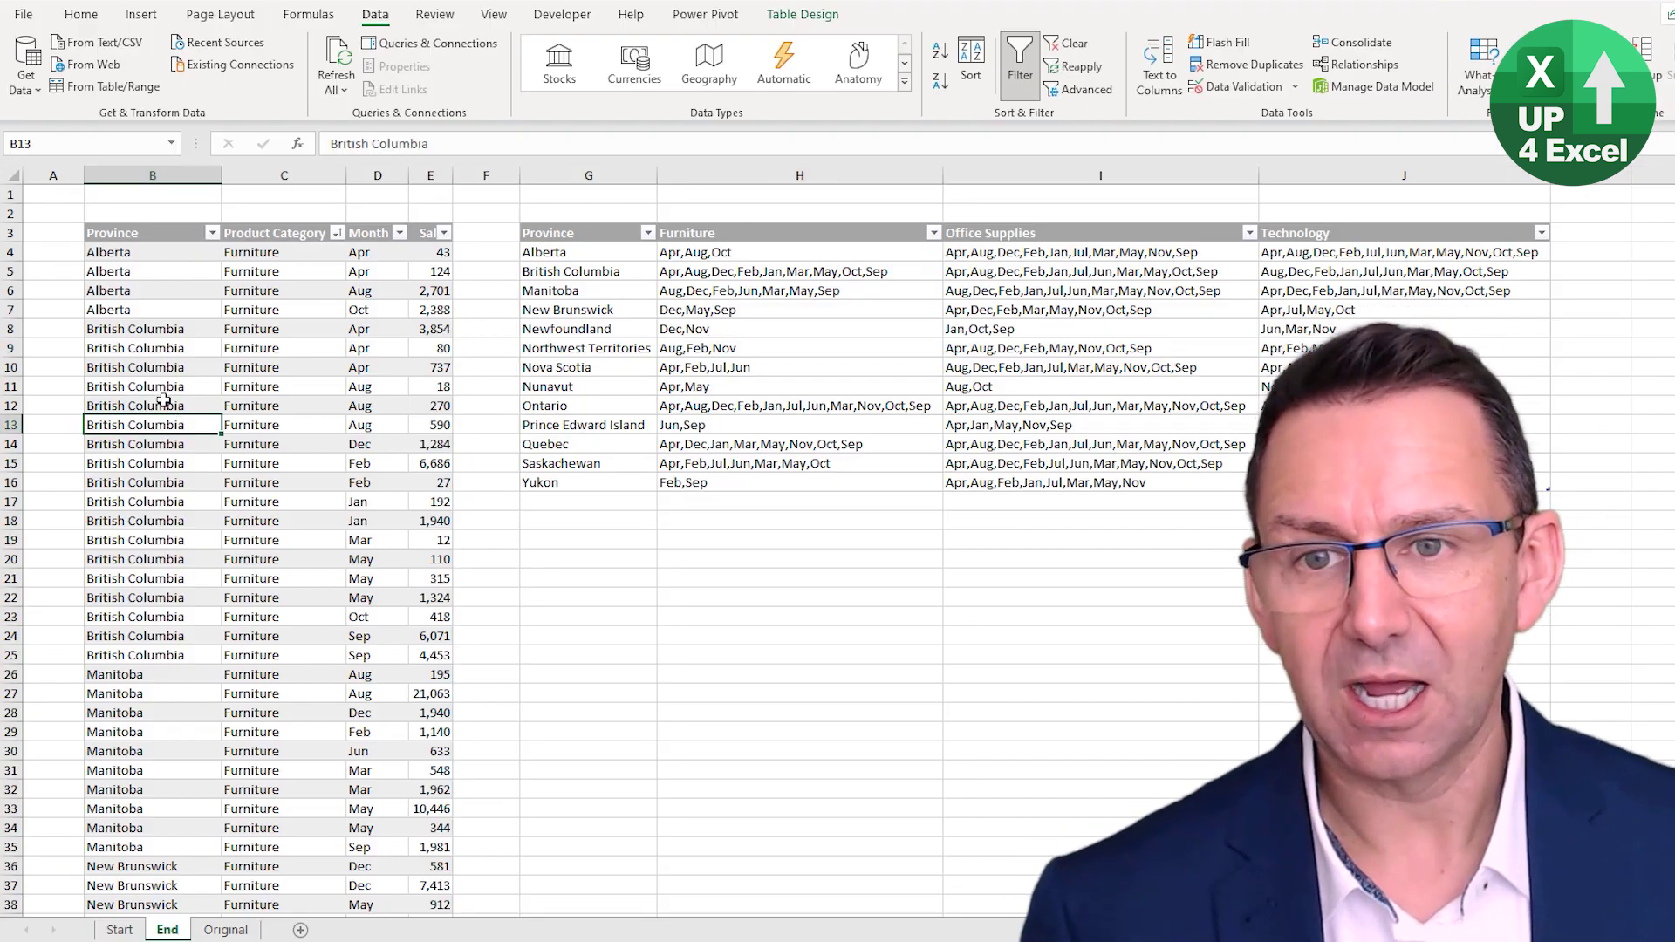
left_click(760, 318)
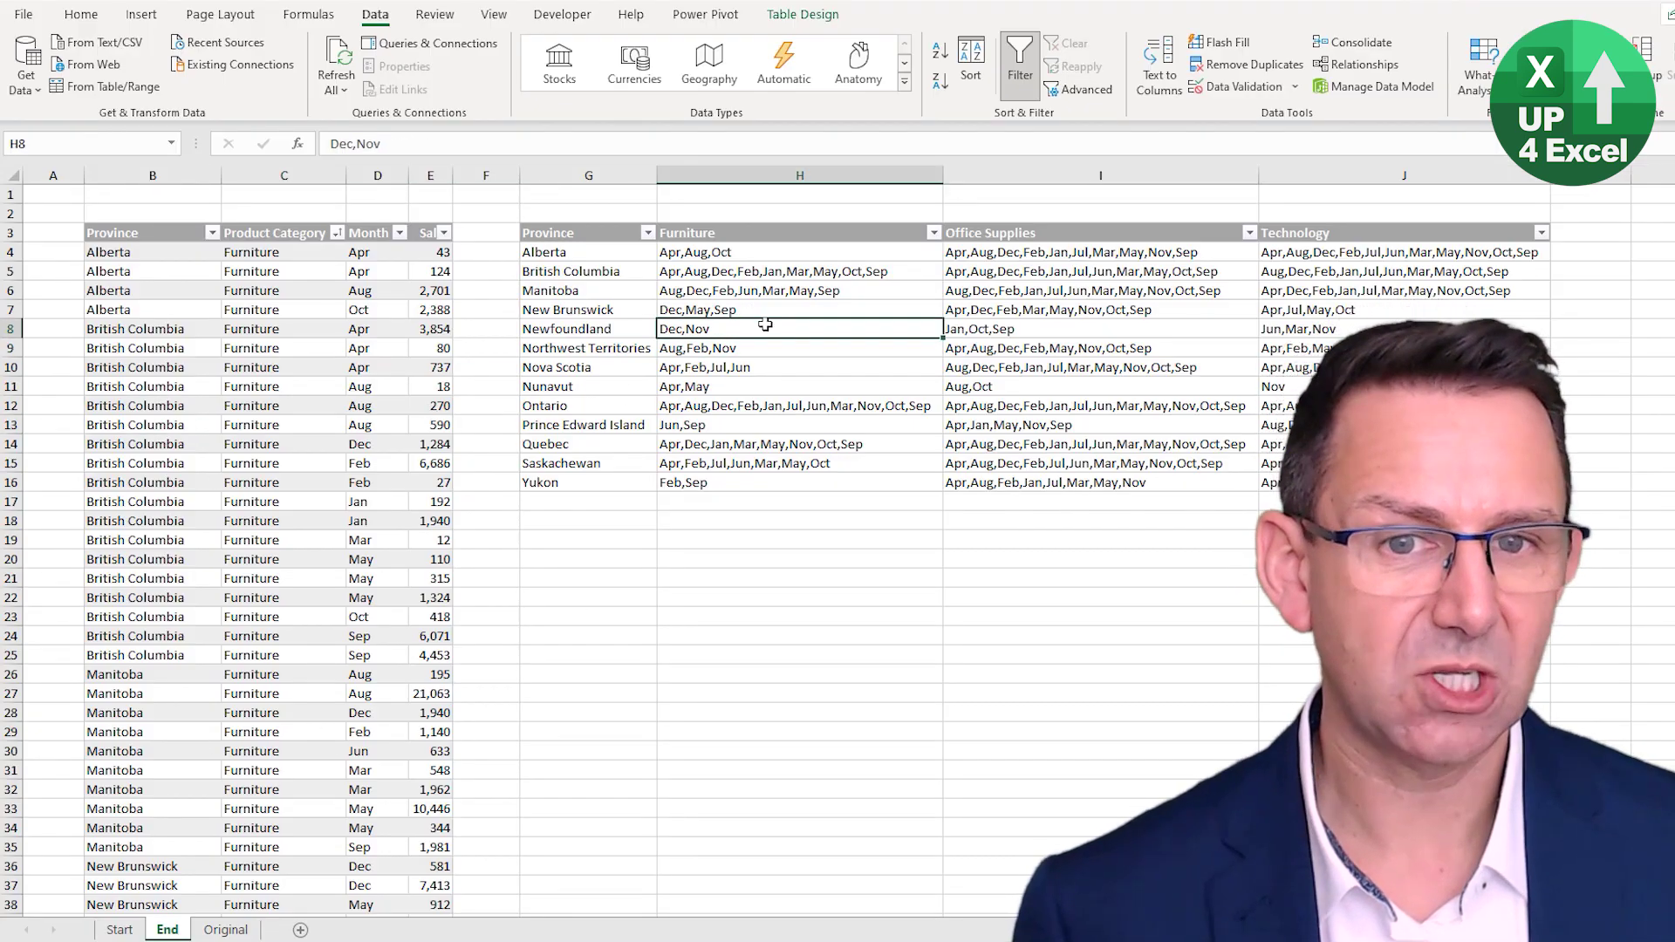
left_click(760, 387)
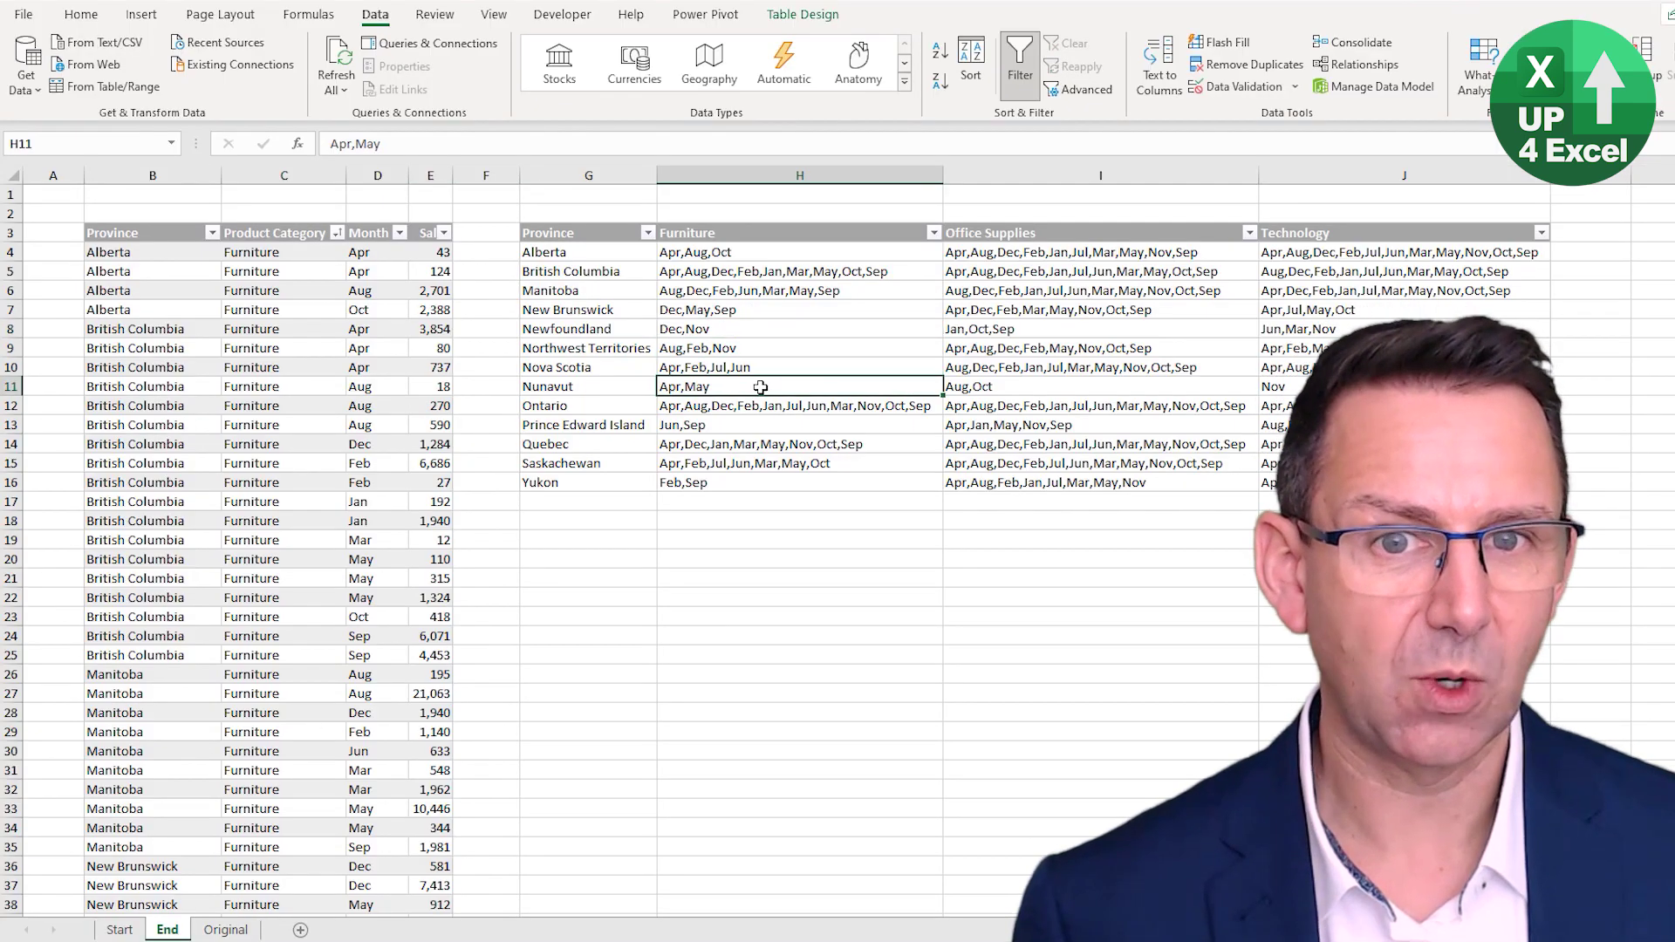
left_click(731, 428)
left_click(742, 329)
left_click(746, 291)
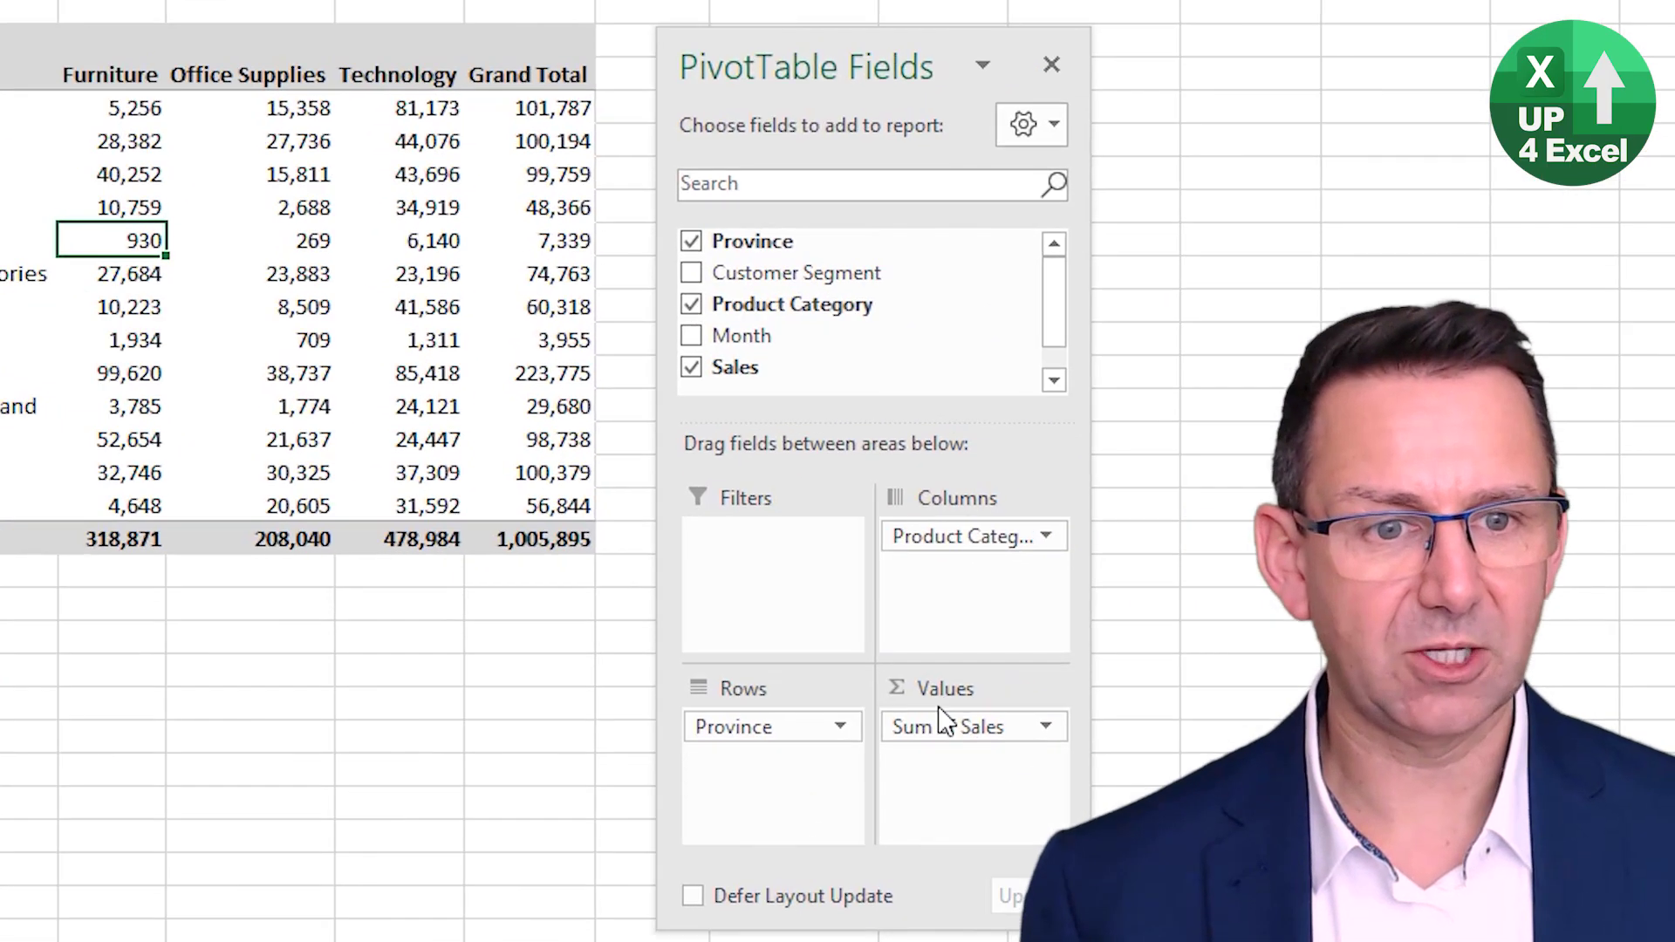
- Replace Sum of Sales in the pivot values with Month summarized by Min
left_click_drag(1526, 734, 1409, 431)
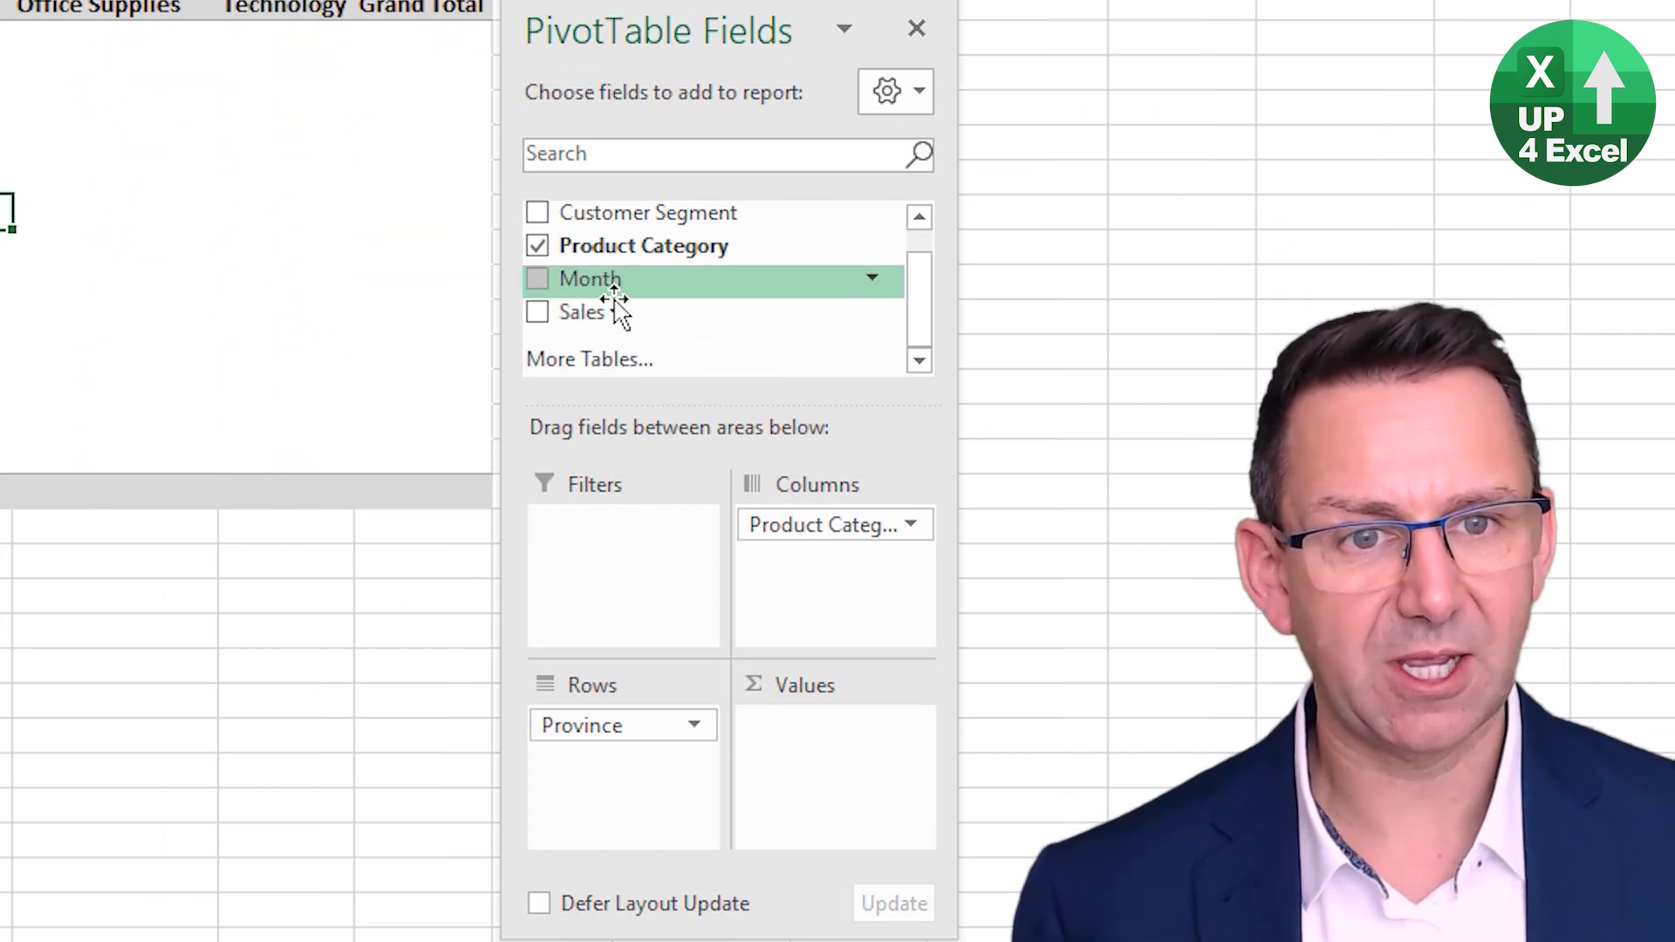
left_click_drag(614, 305, 838, 755)
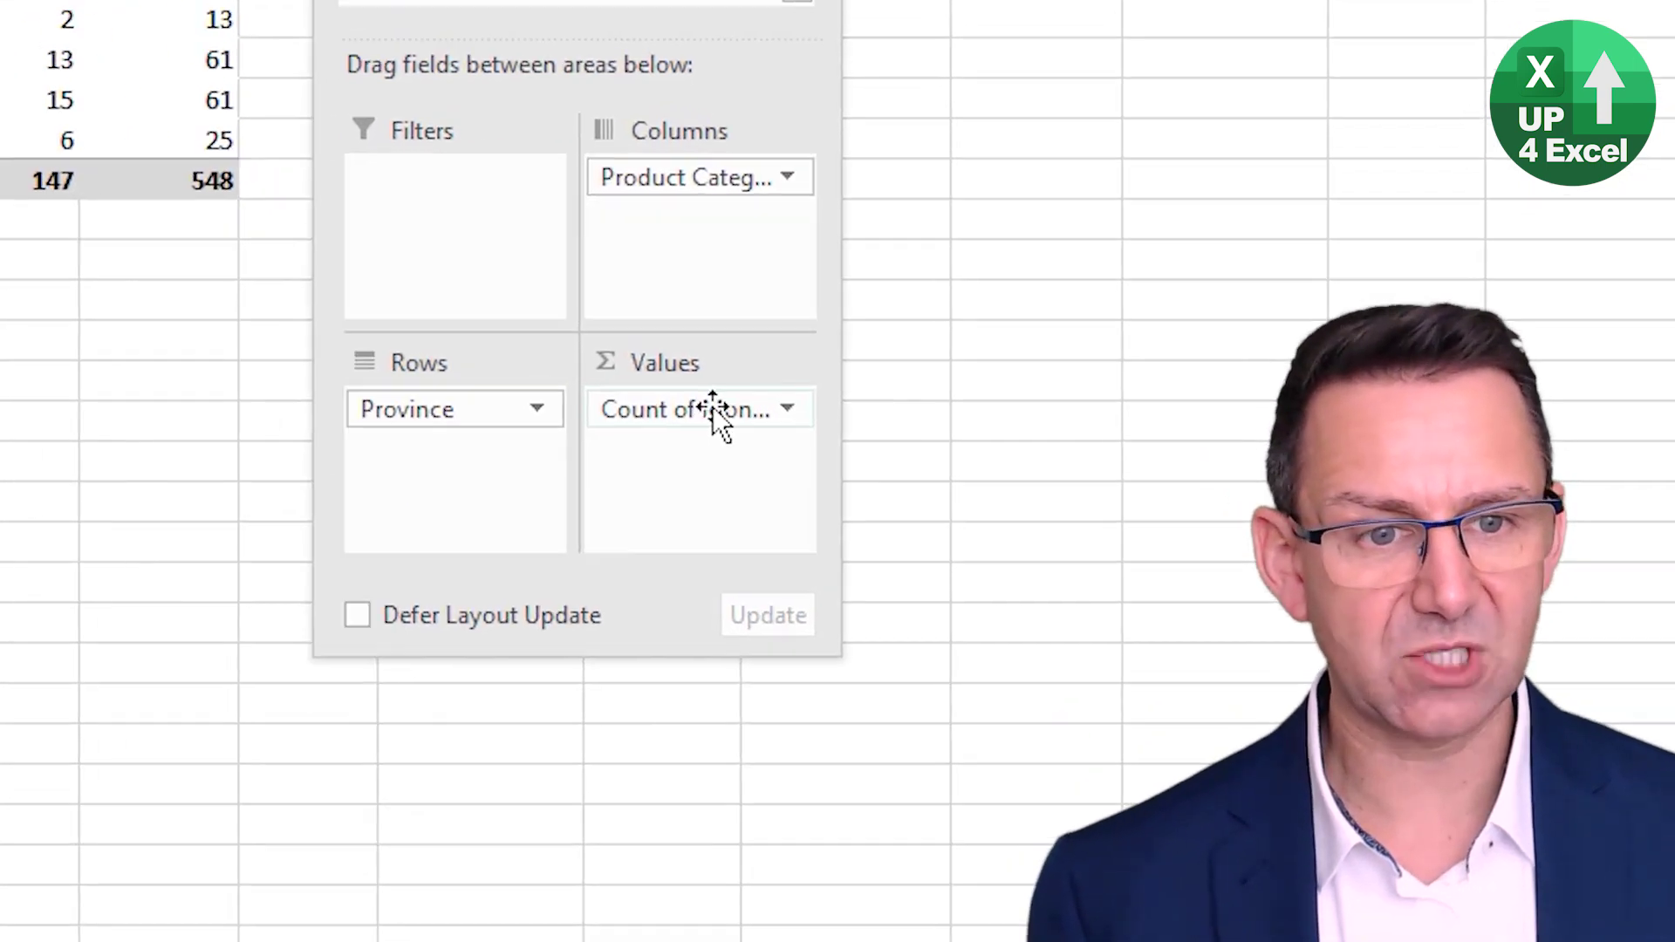
left_click(842, 725)
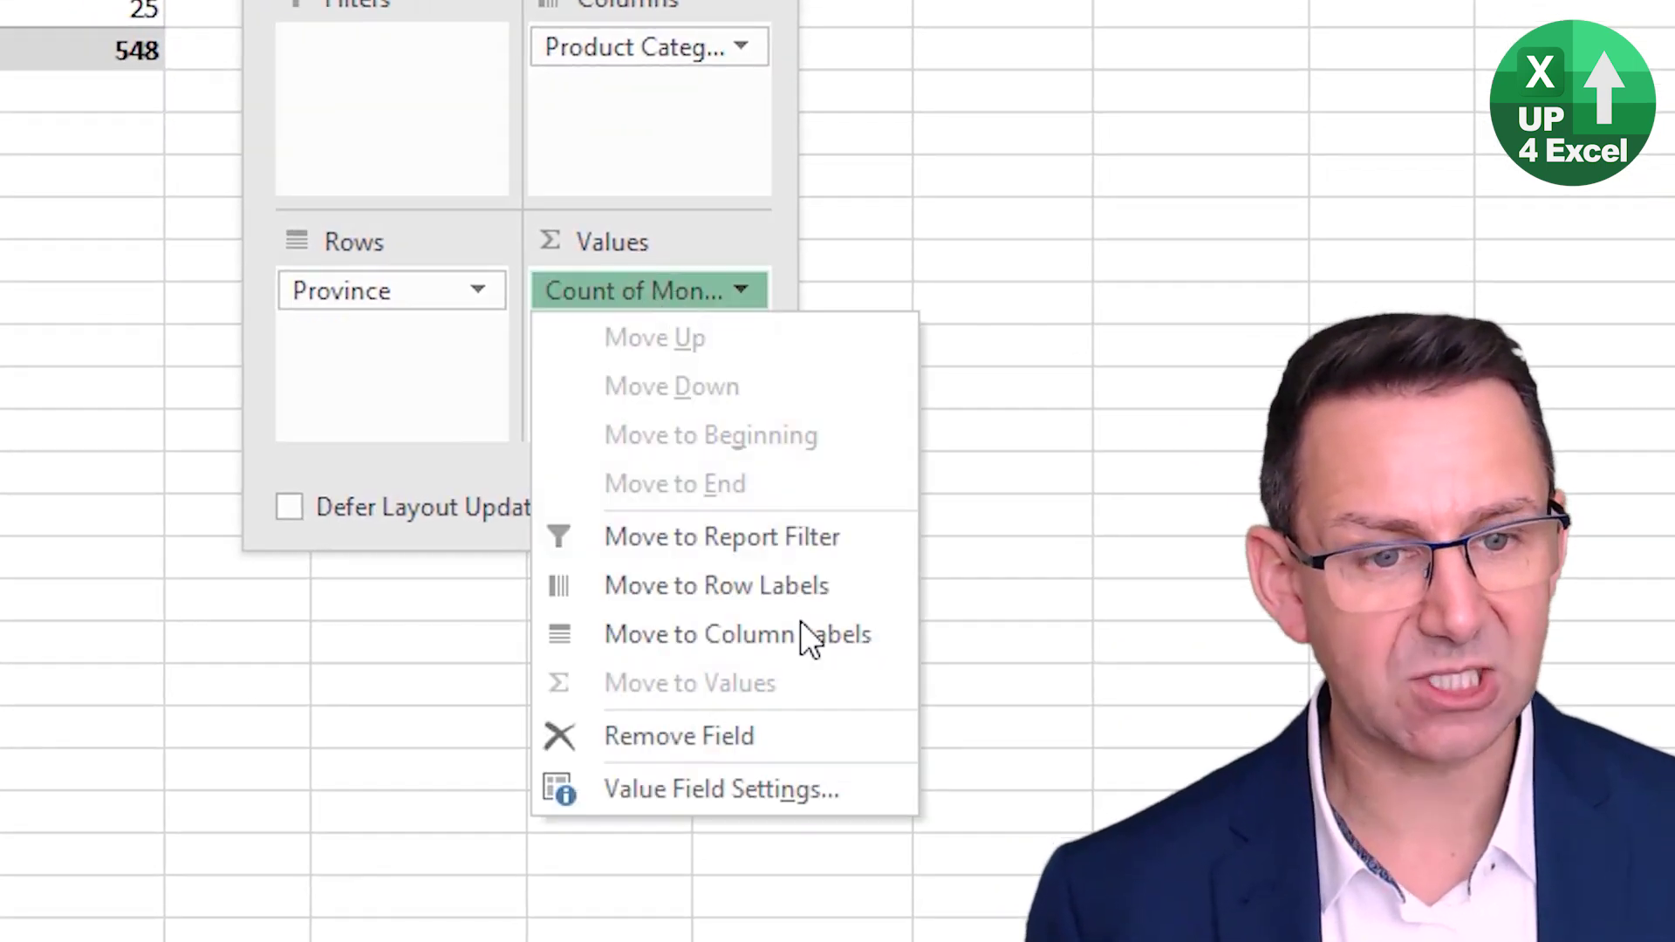
left_click(740, 785)
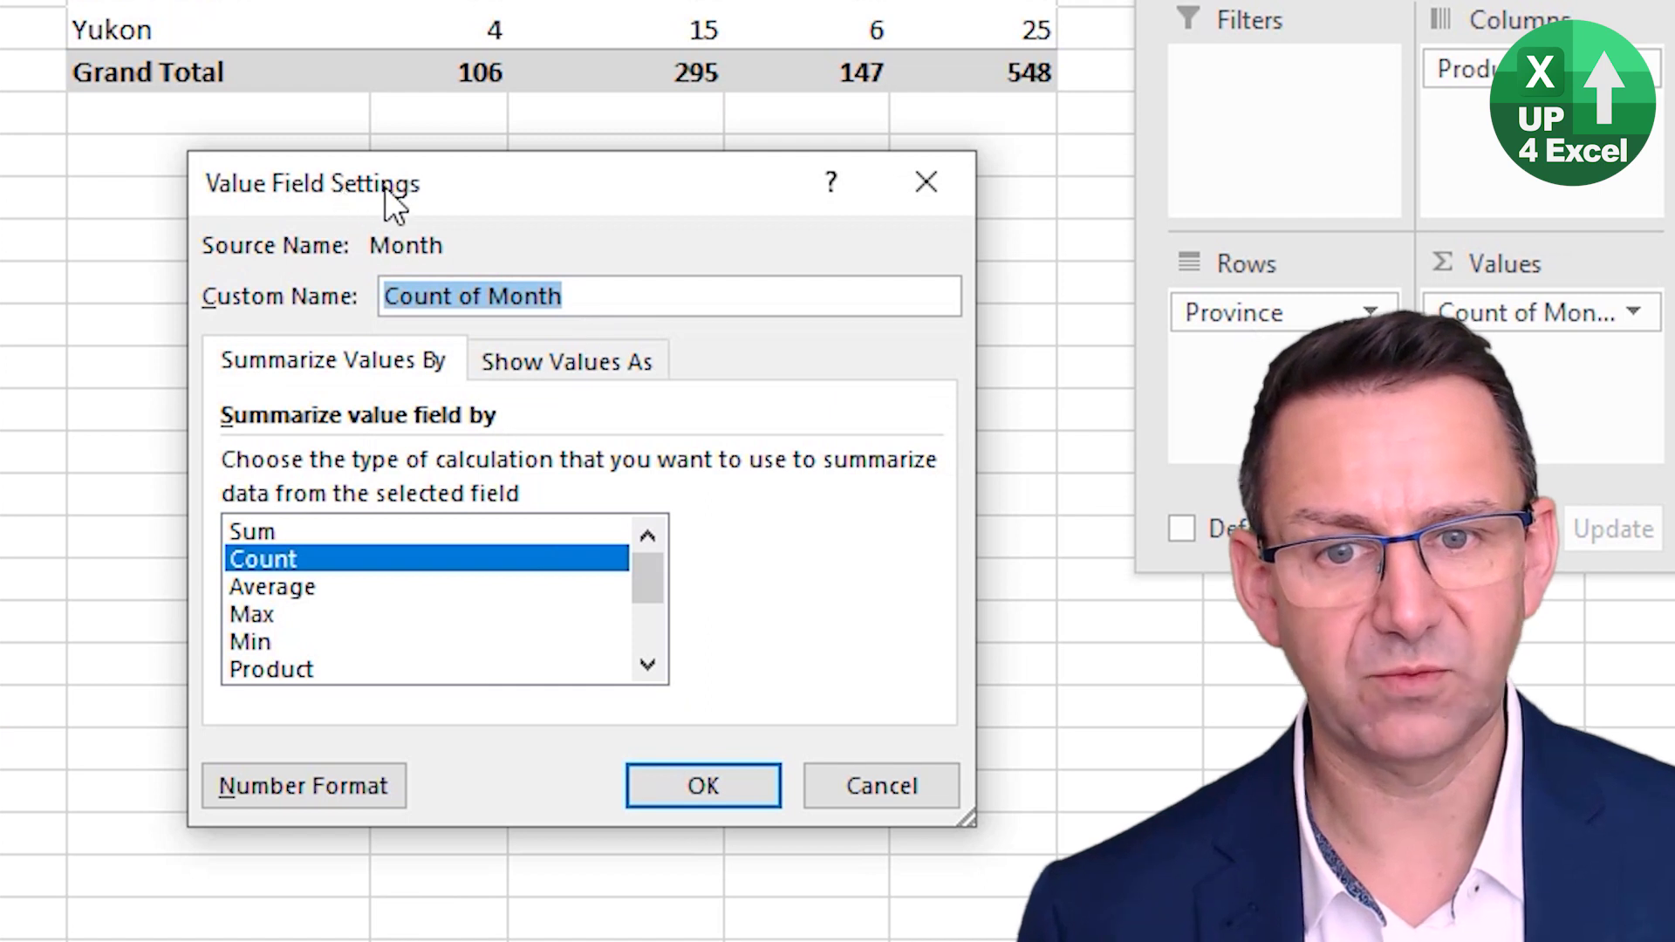
left_click(298, 610)
left_click(300, 589)
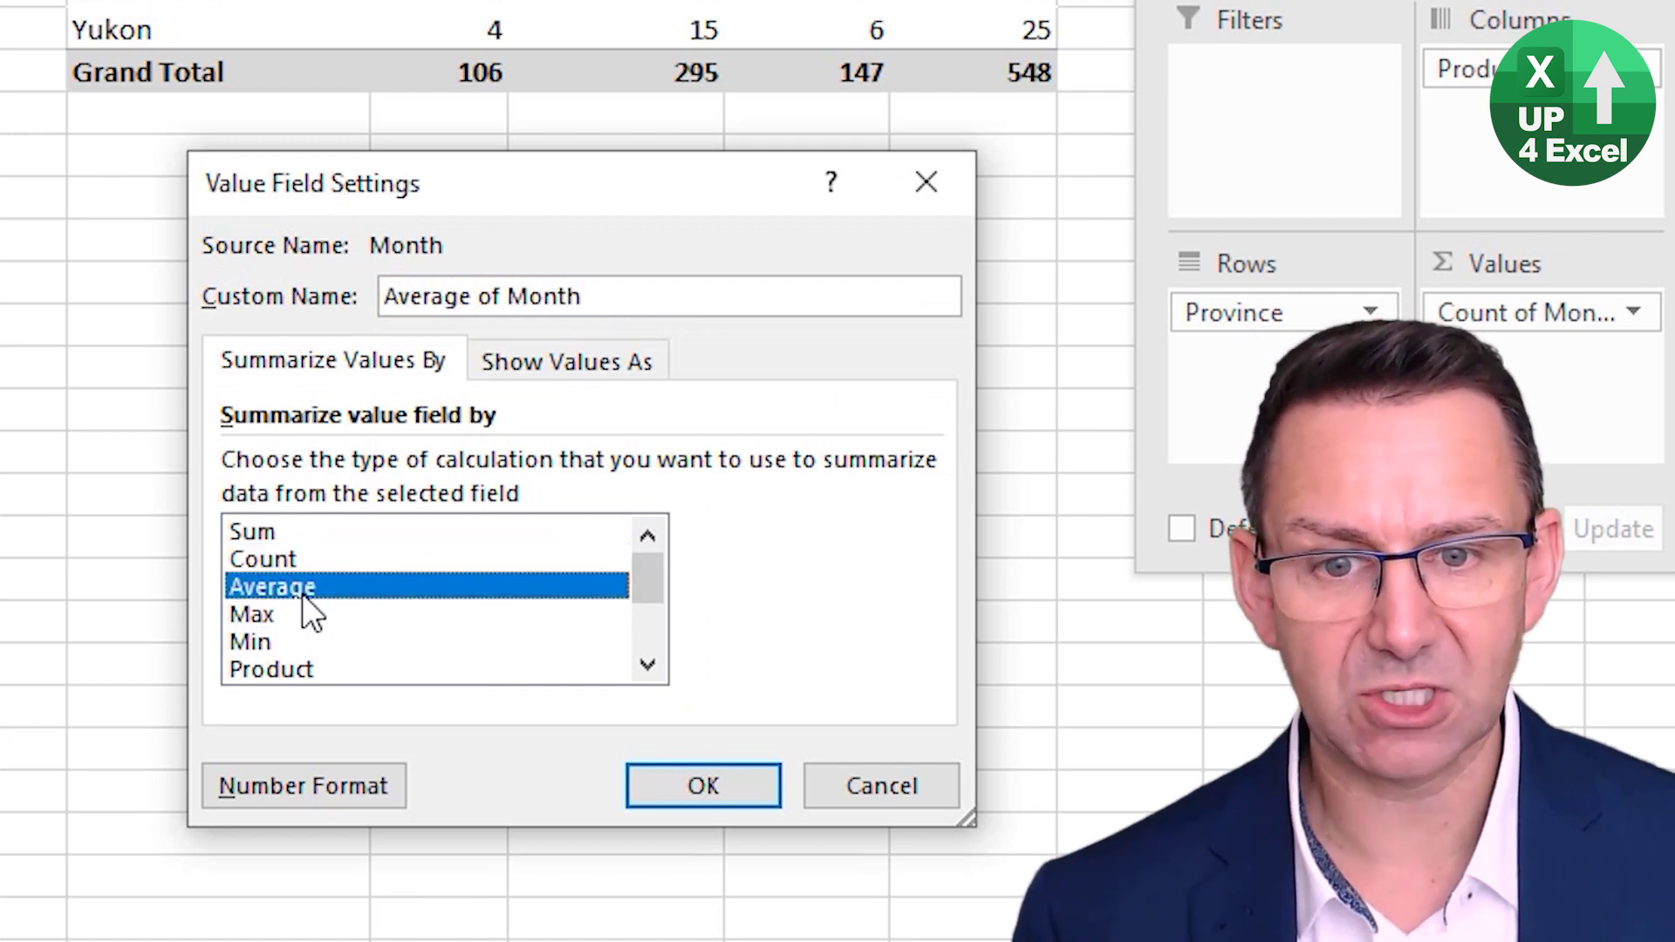
left_click(260, 558)
left_click(262, 531)
left_click(288, 587)
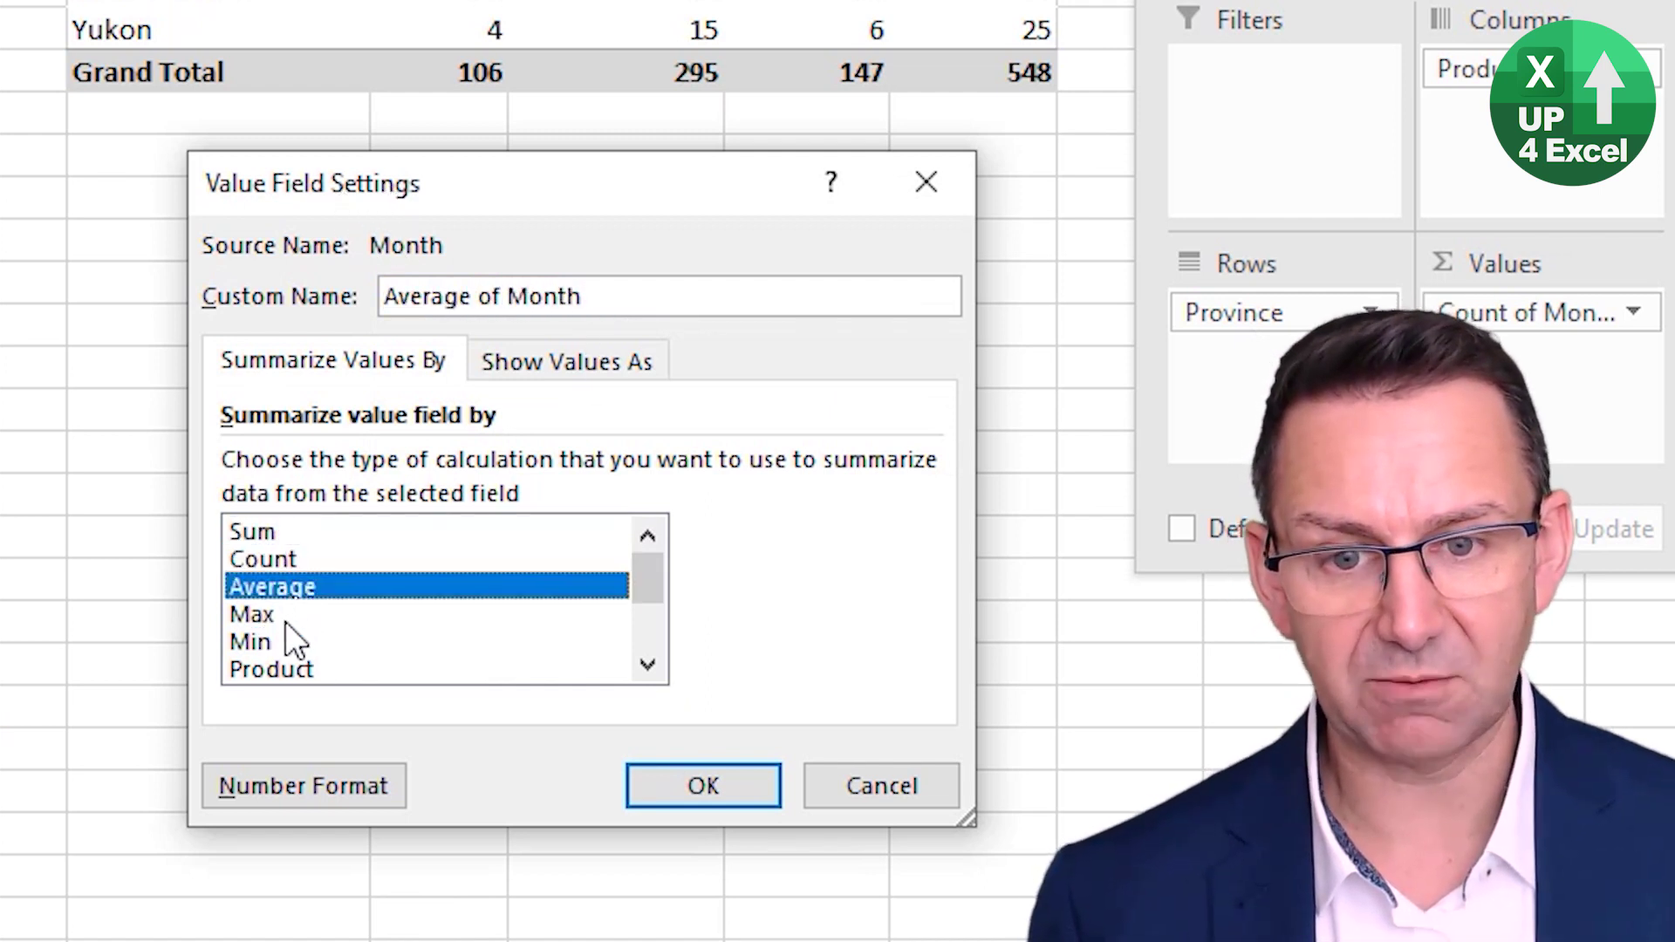
left_click(275, 642)
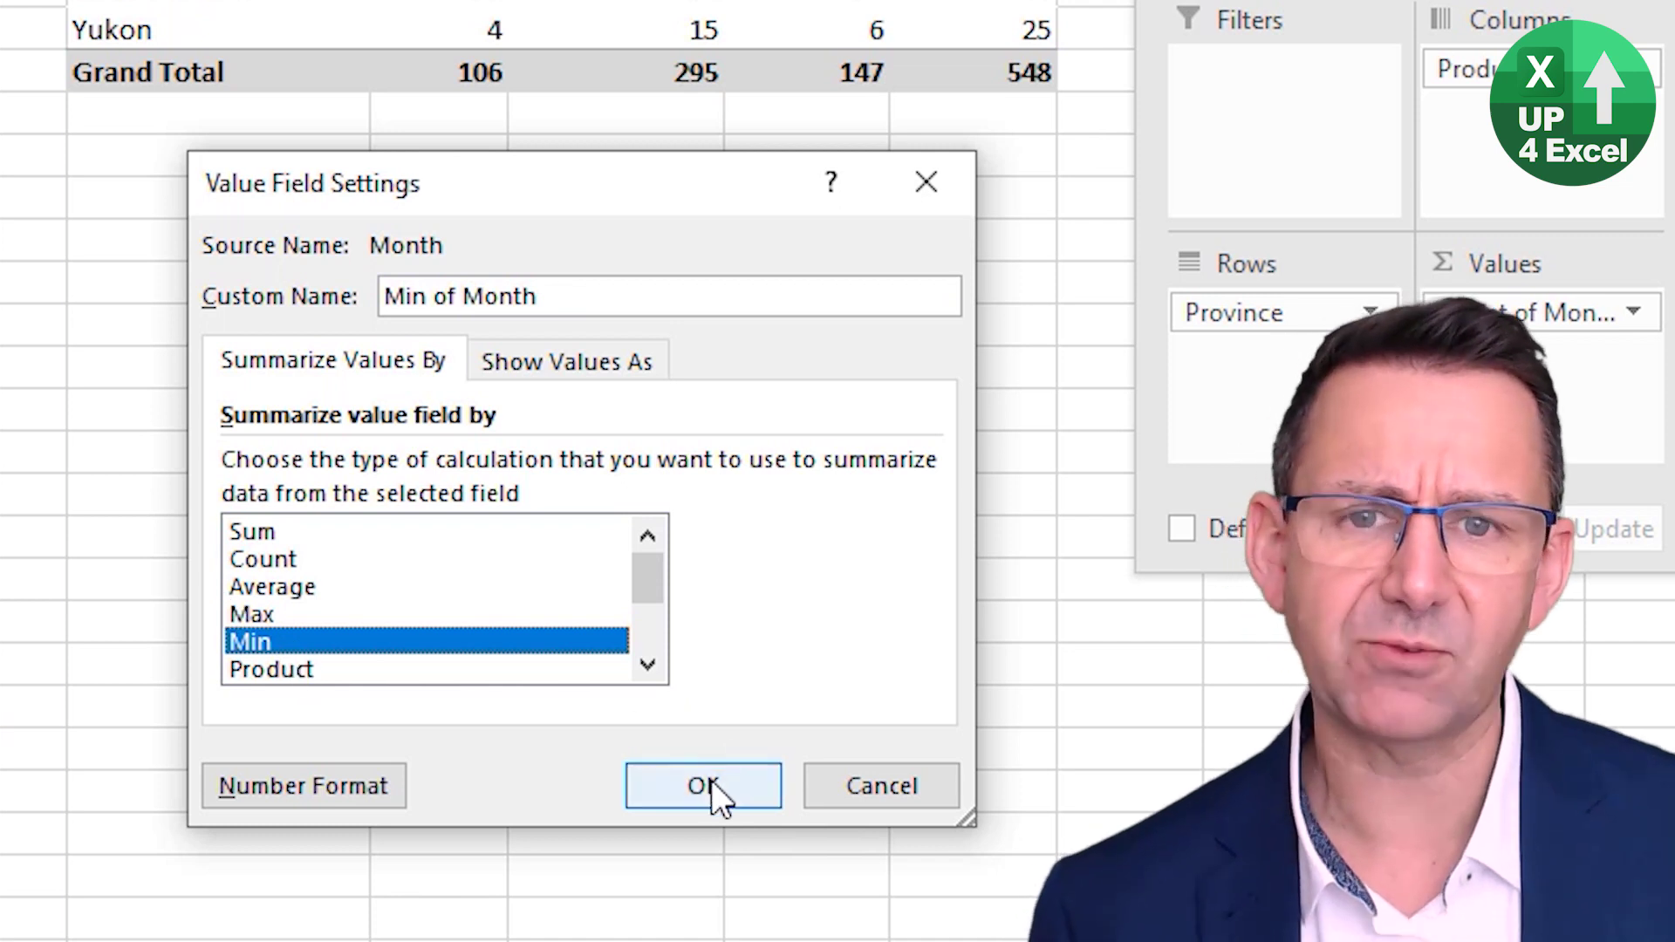
left_click(717, 785)
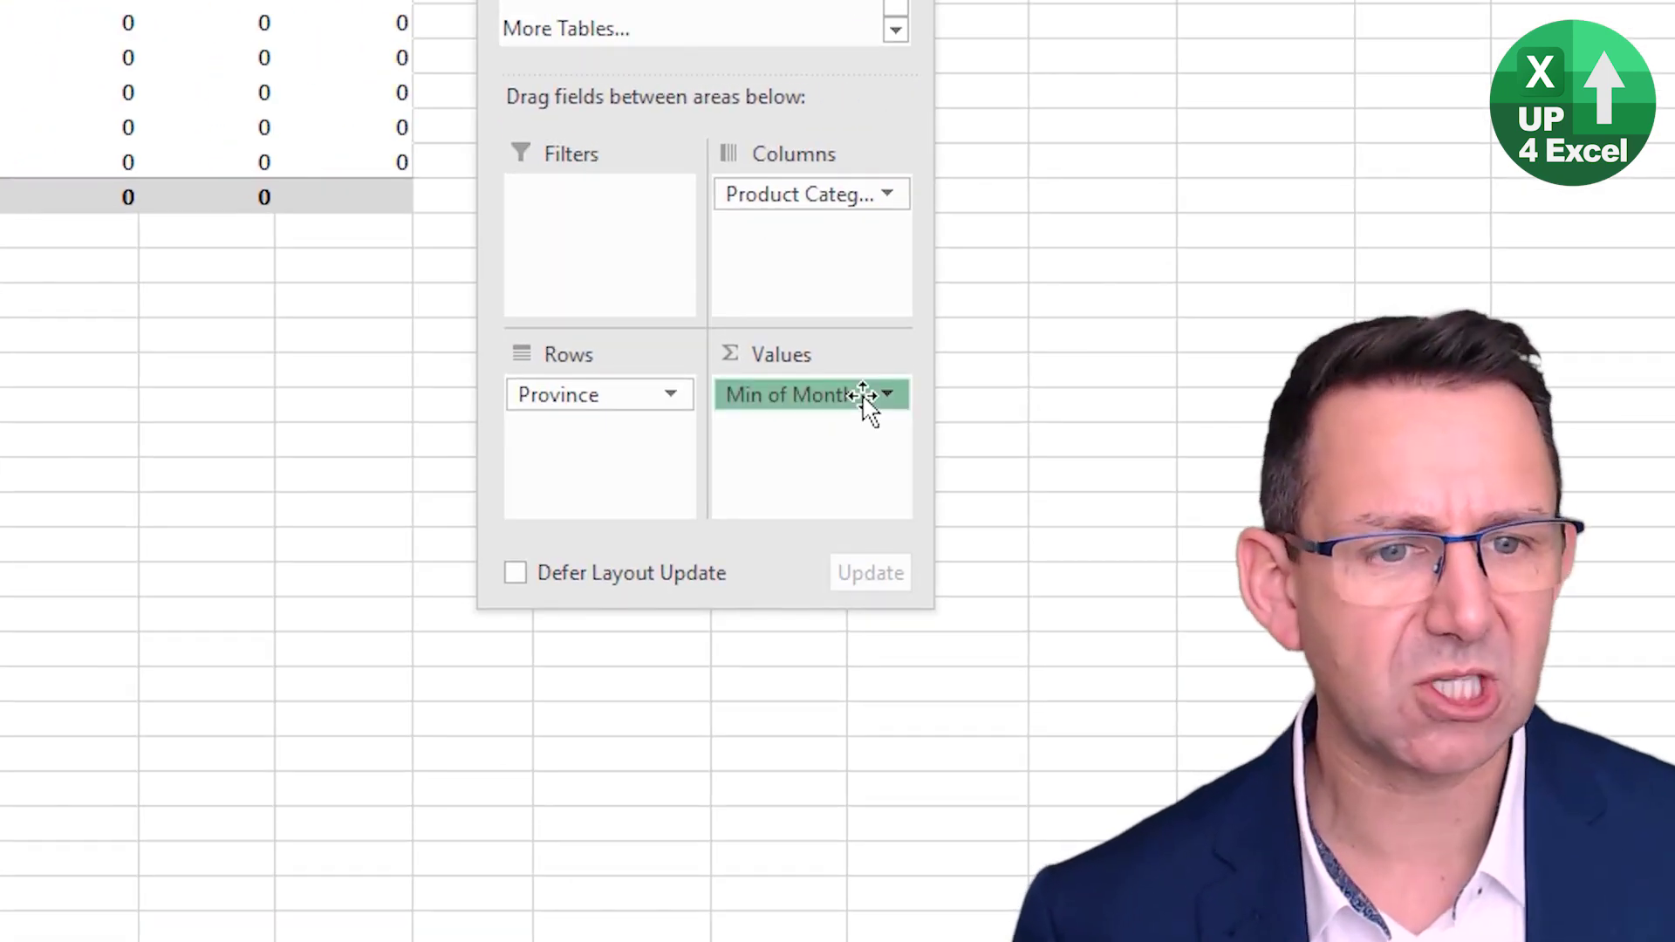
- Try Product, Max and % of Row Total for Month, then cancel without changes
left_click(1569, 733)
left_click(904, 820)
left_click(428, 608)
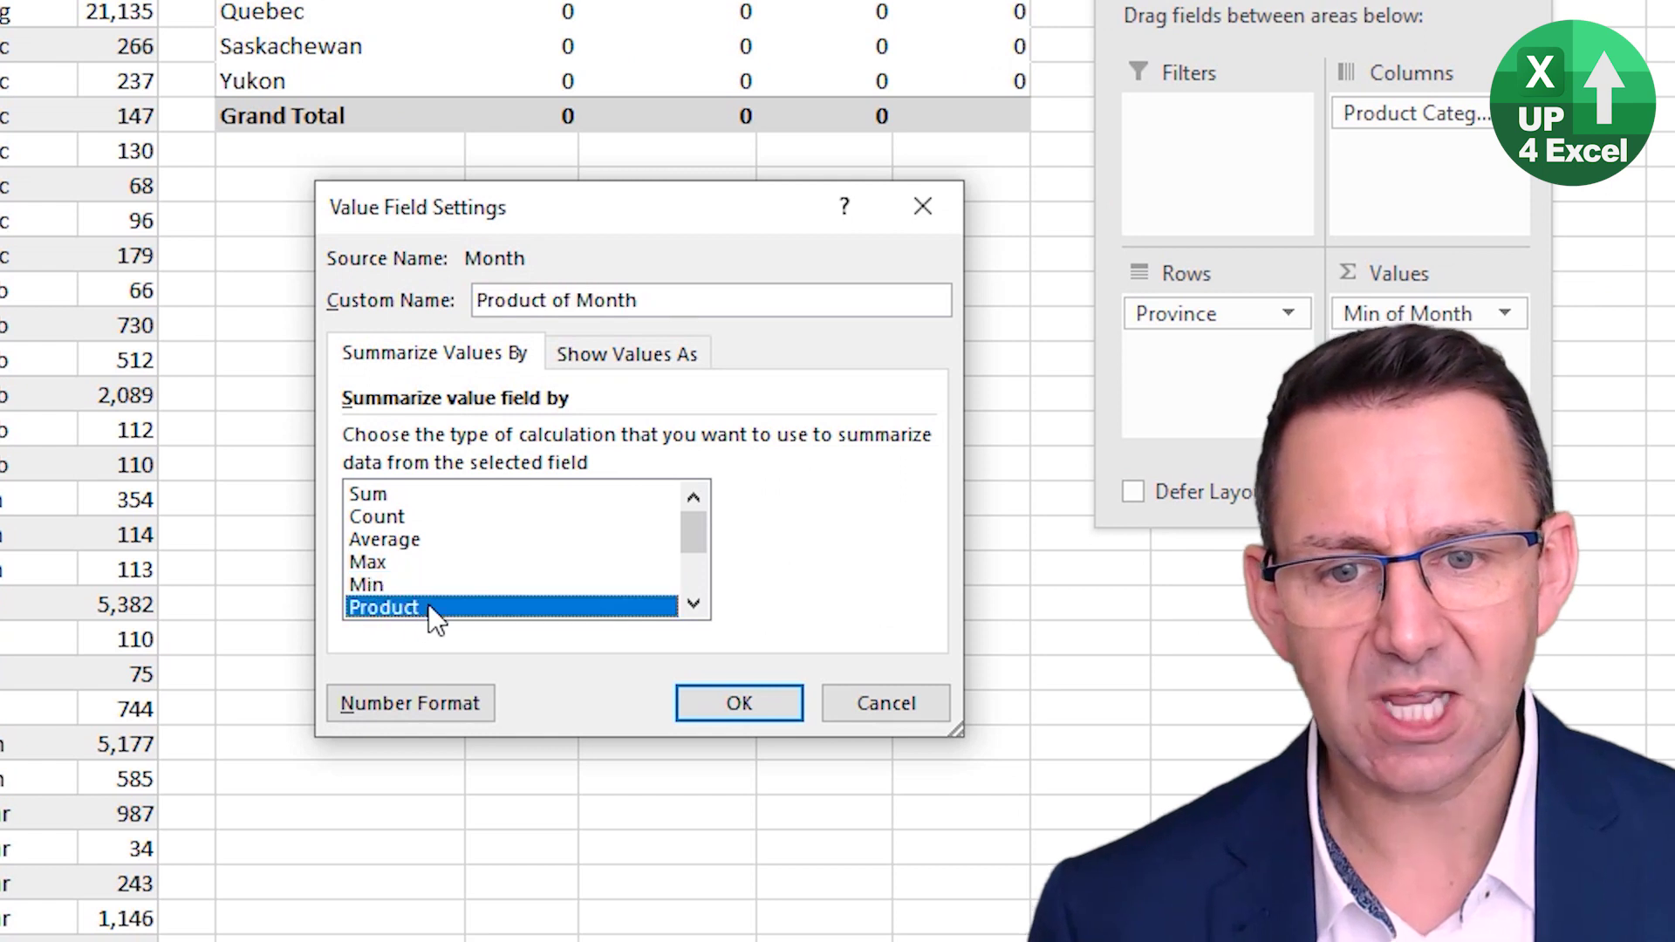
left_click(370, 563)
scroll(401, 593, "down", 2)
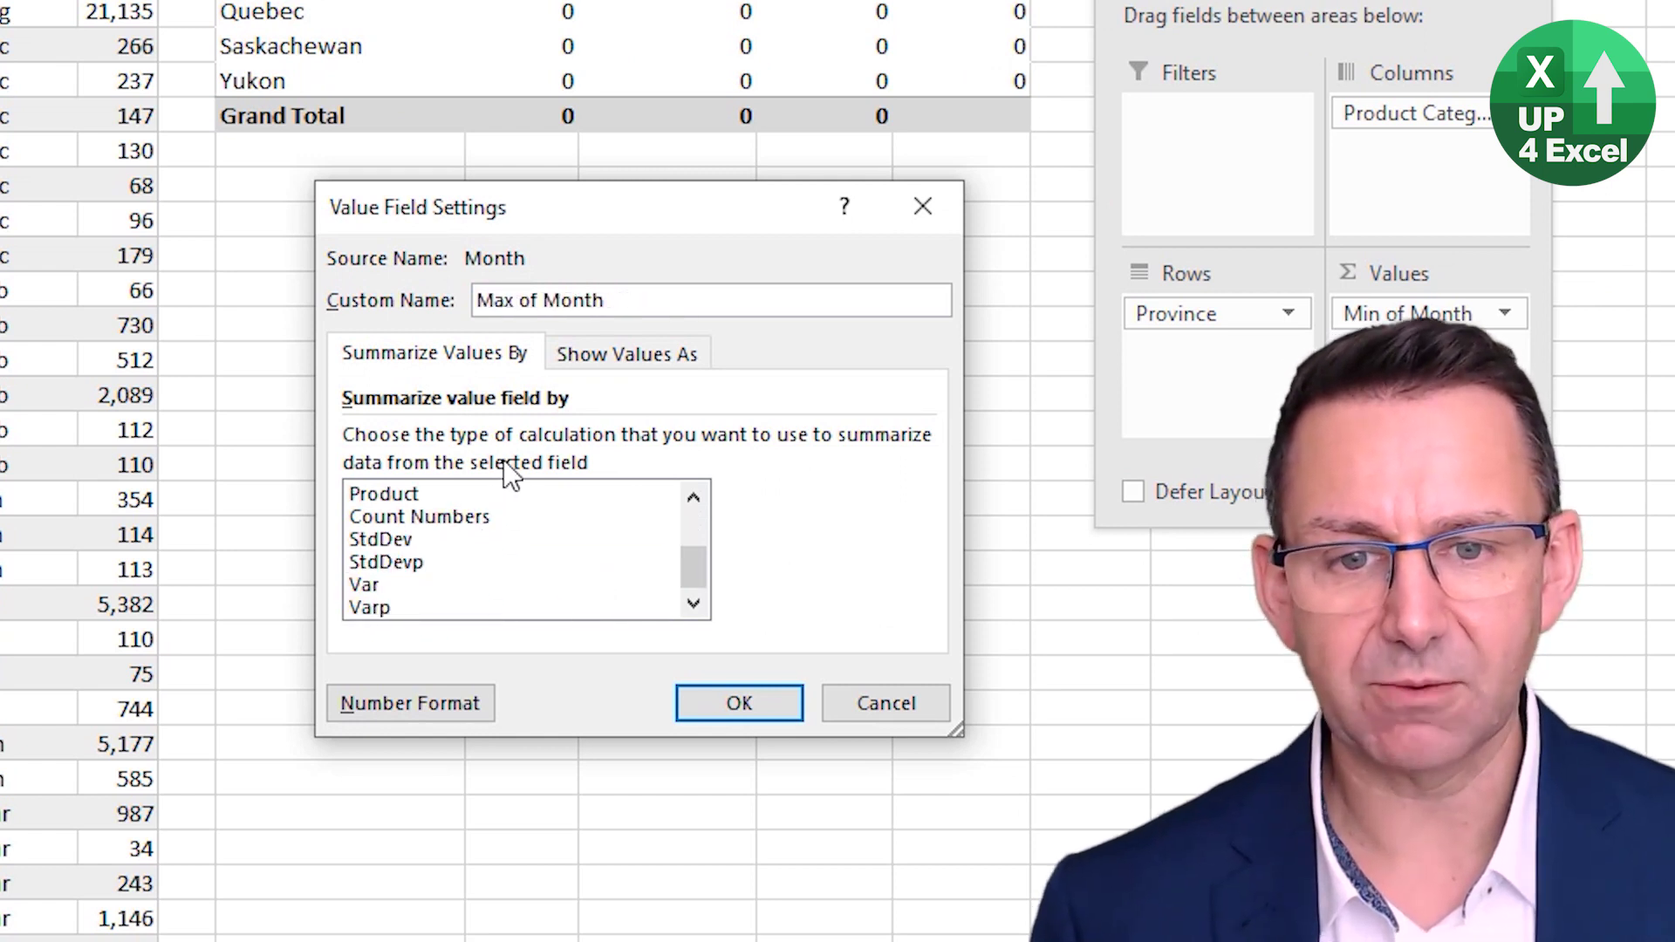
left_click(616, 355)
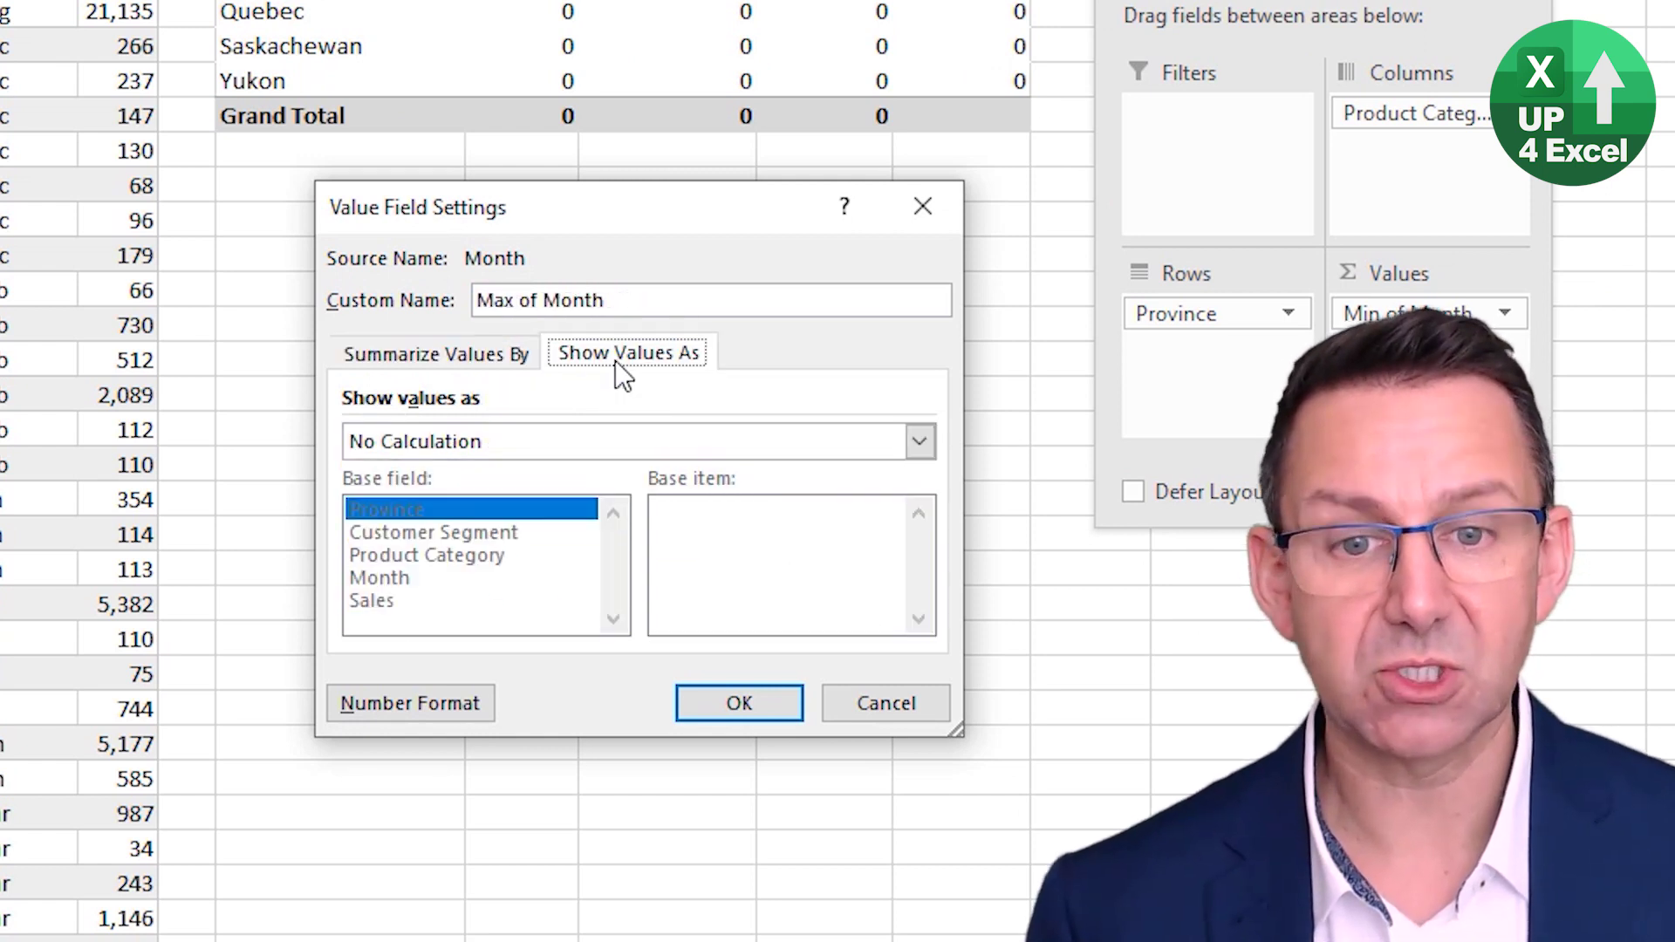
left_click(552, 445)
left_click(563, 537)
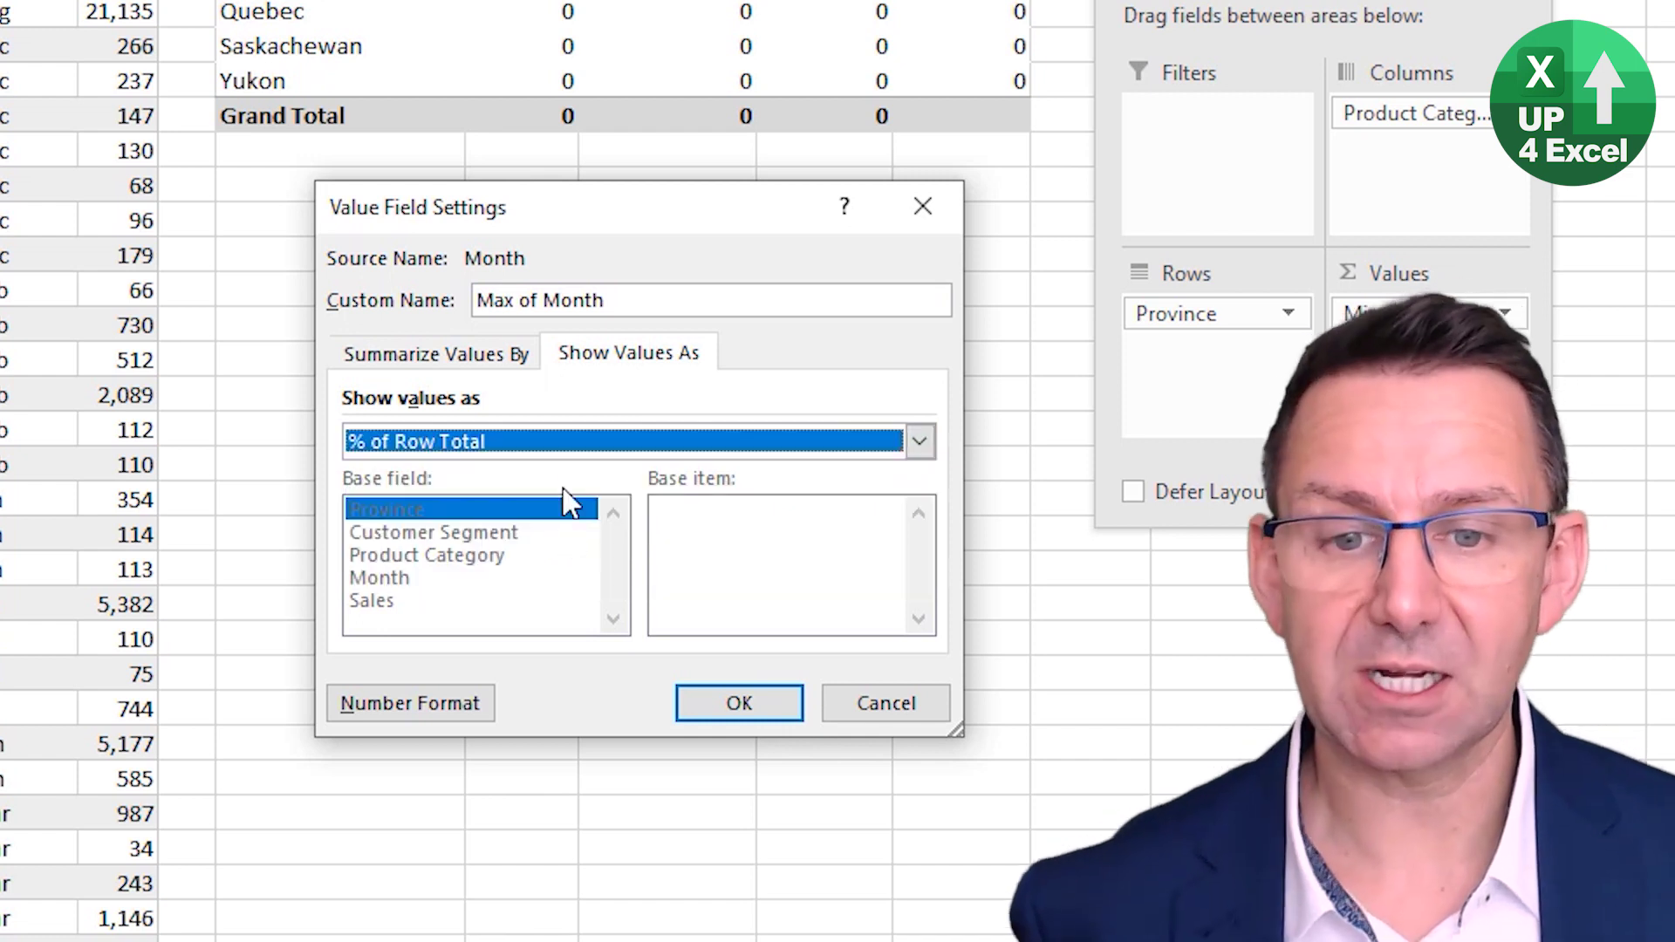
left_click(435, 353)
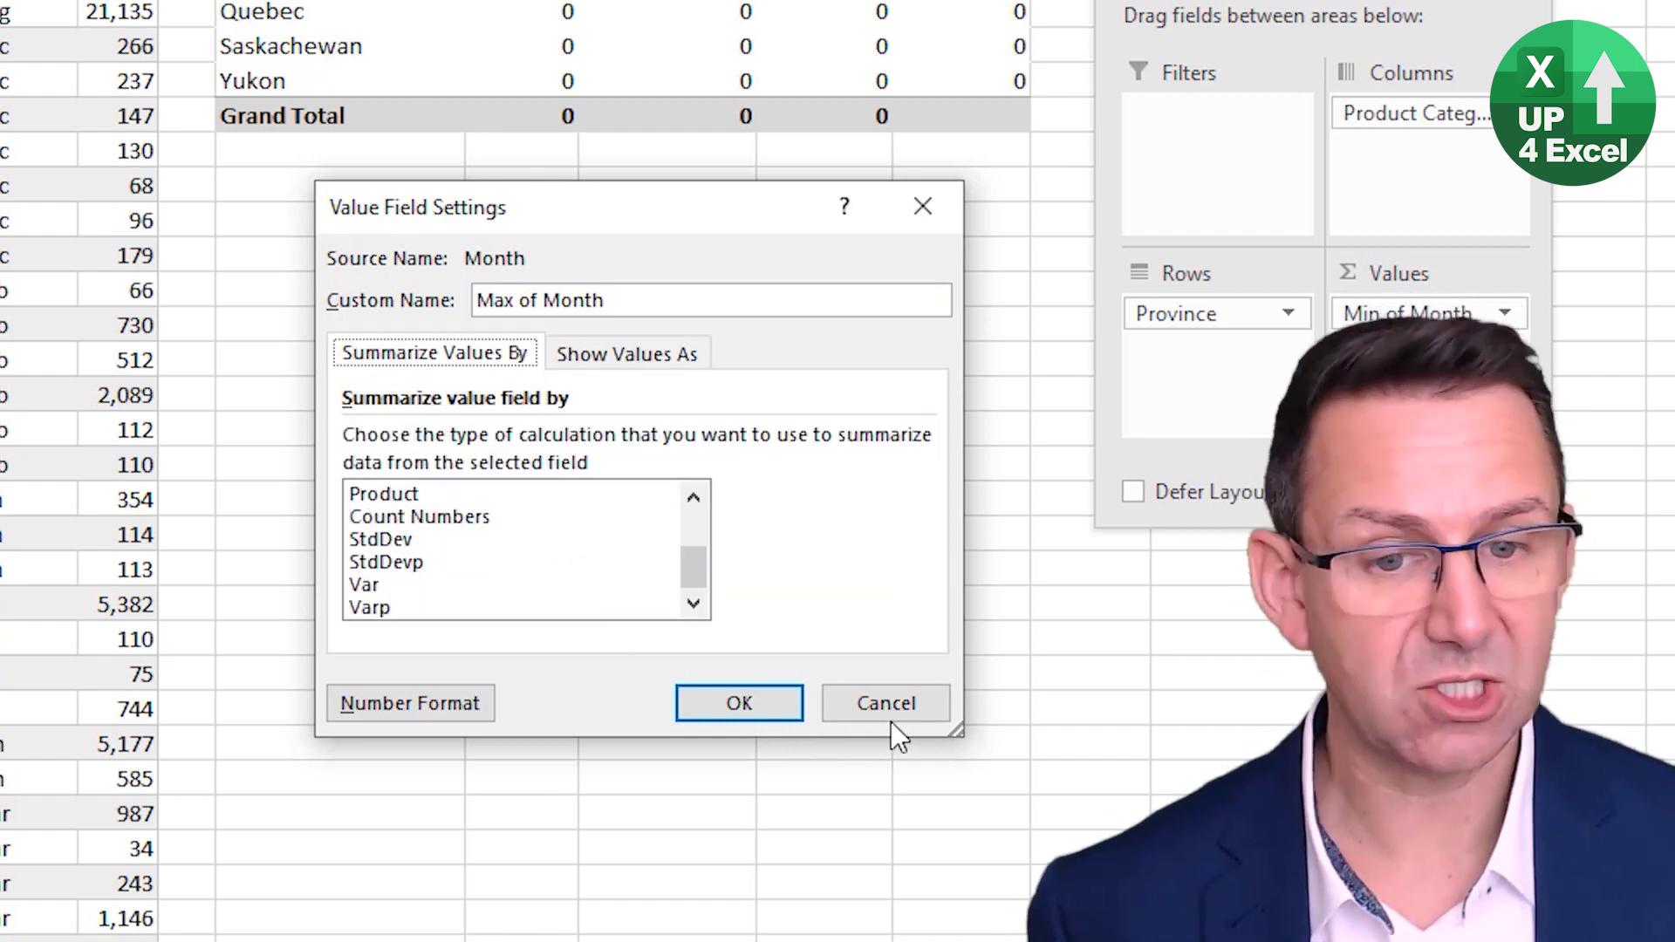
left_click(908, 703)
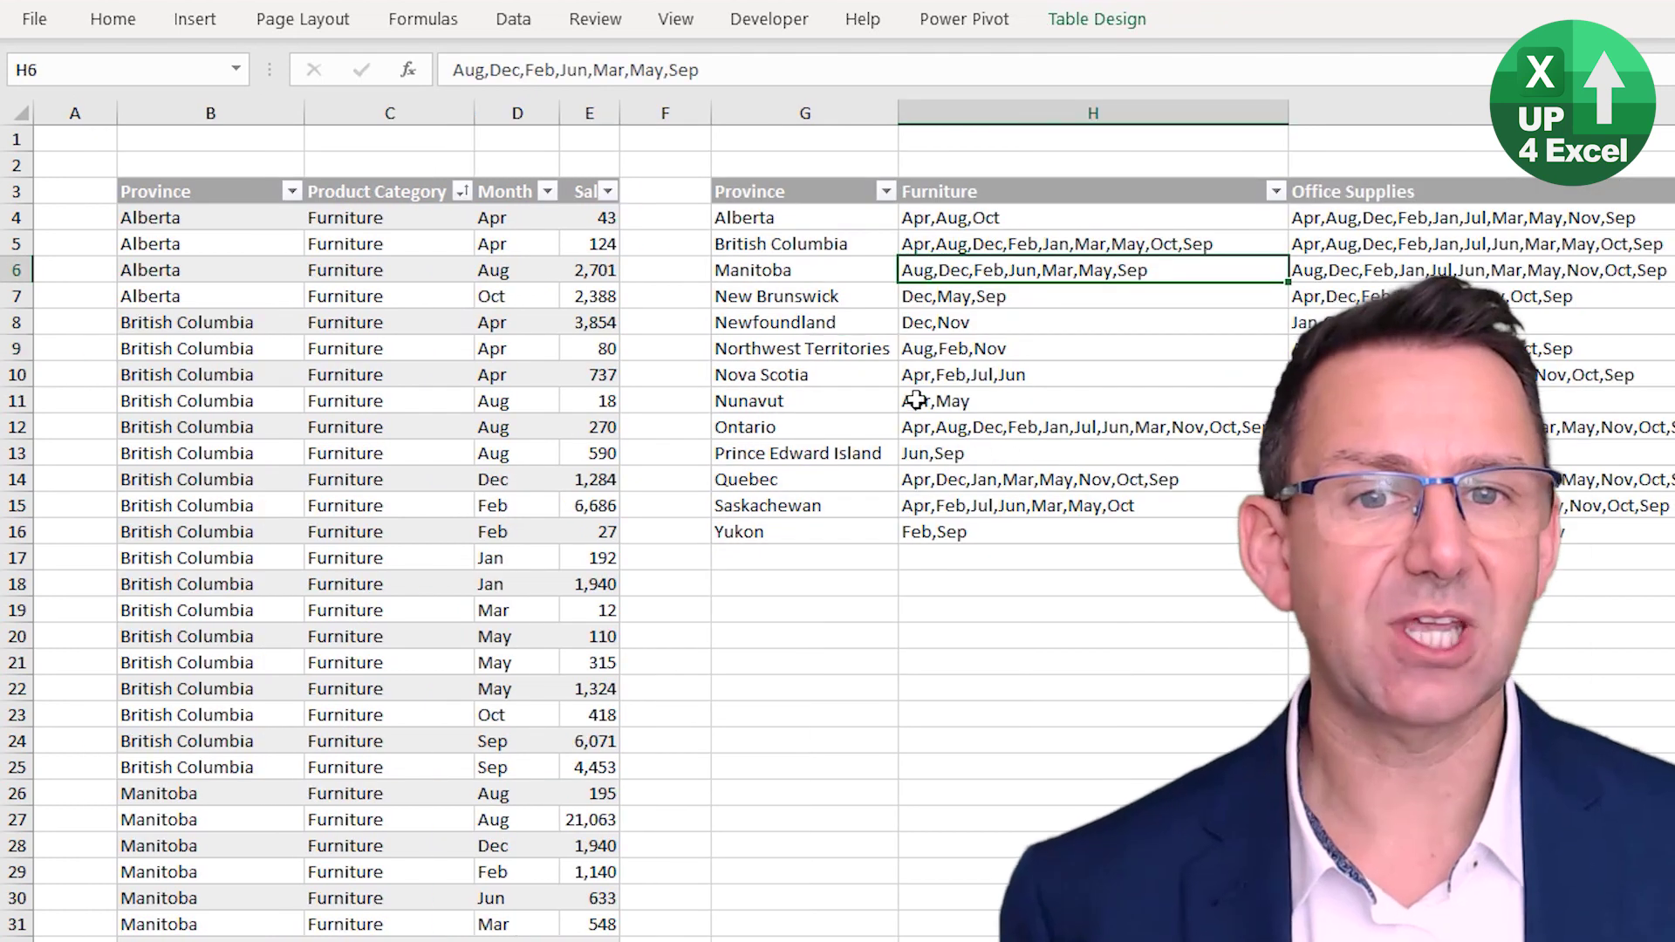
- Move through the month-list table from Nova Scotia's Furniture list to Prince Edward Island
key("Down")
key("Down")
key("Down")
key("Down")
key("Down")
key("Down")
key("Down")
key("Left")
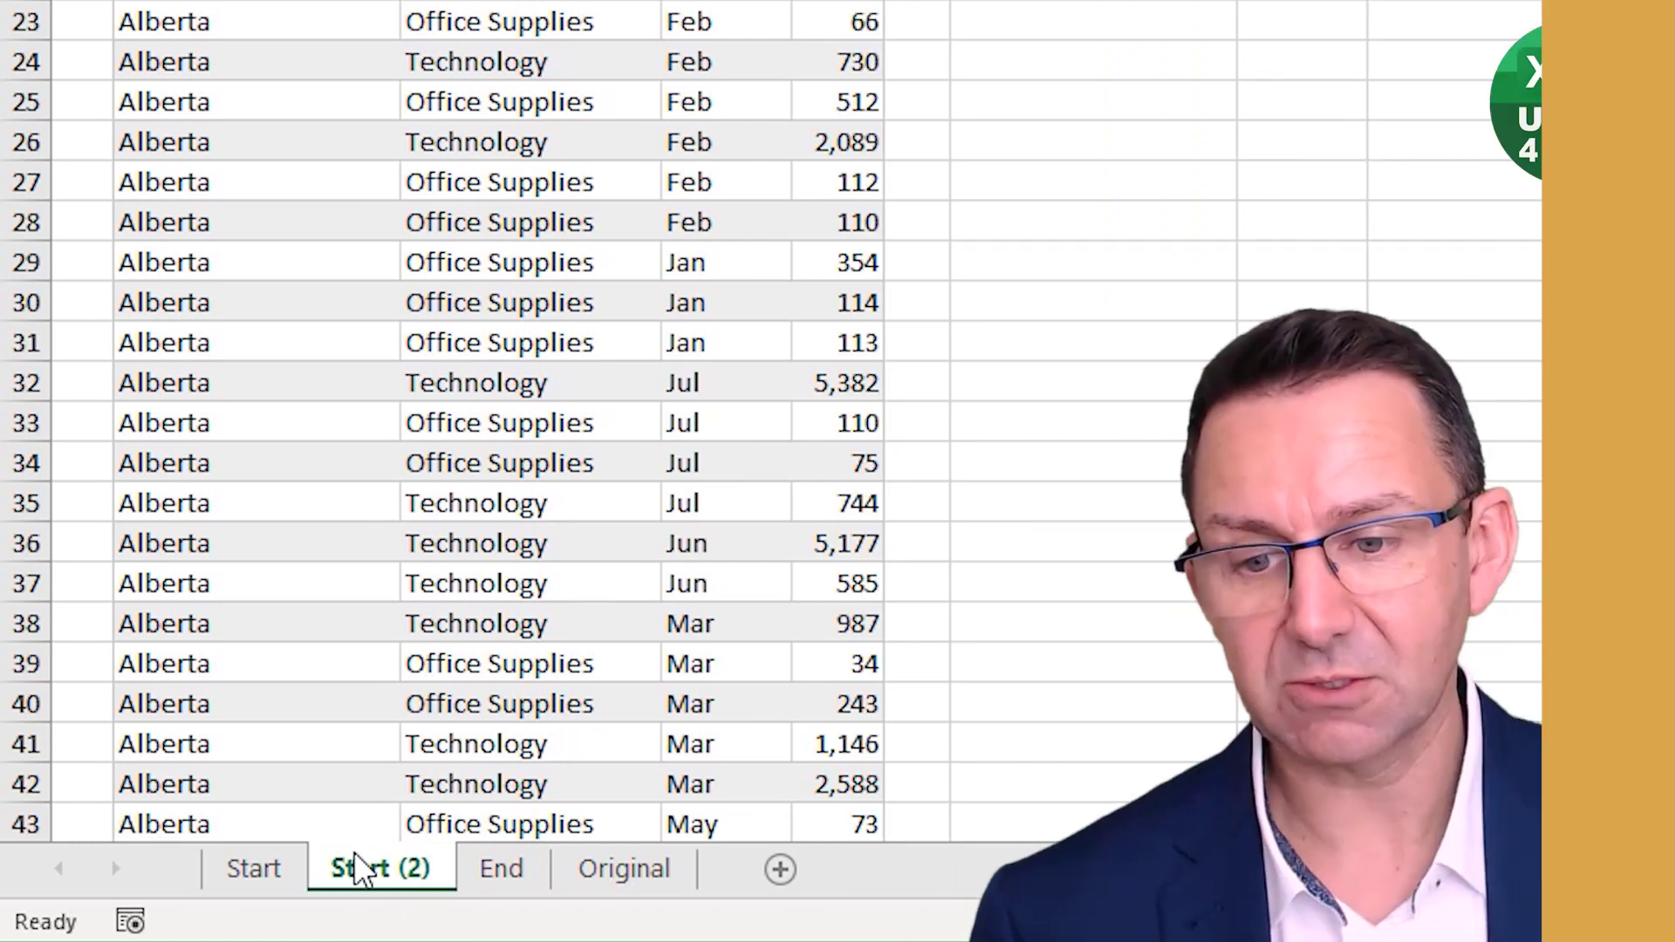
- Move the Start (2) sheet before Start, rename it Alt, and restore the ribbon
left_click_drag(375, 871, 244, 864)
double_click(269, 870)
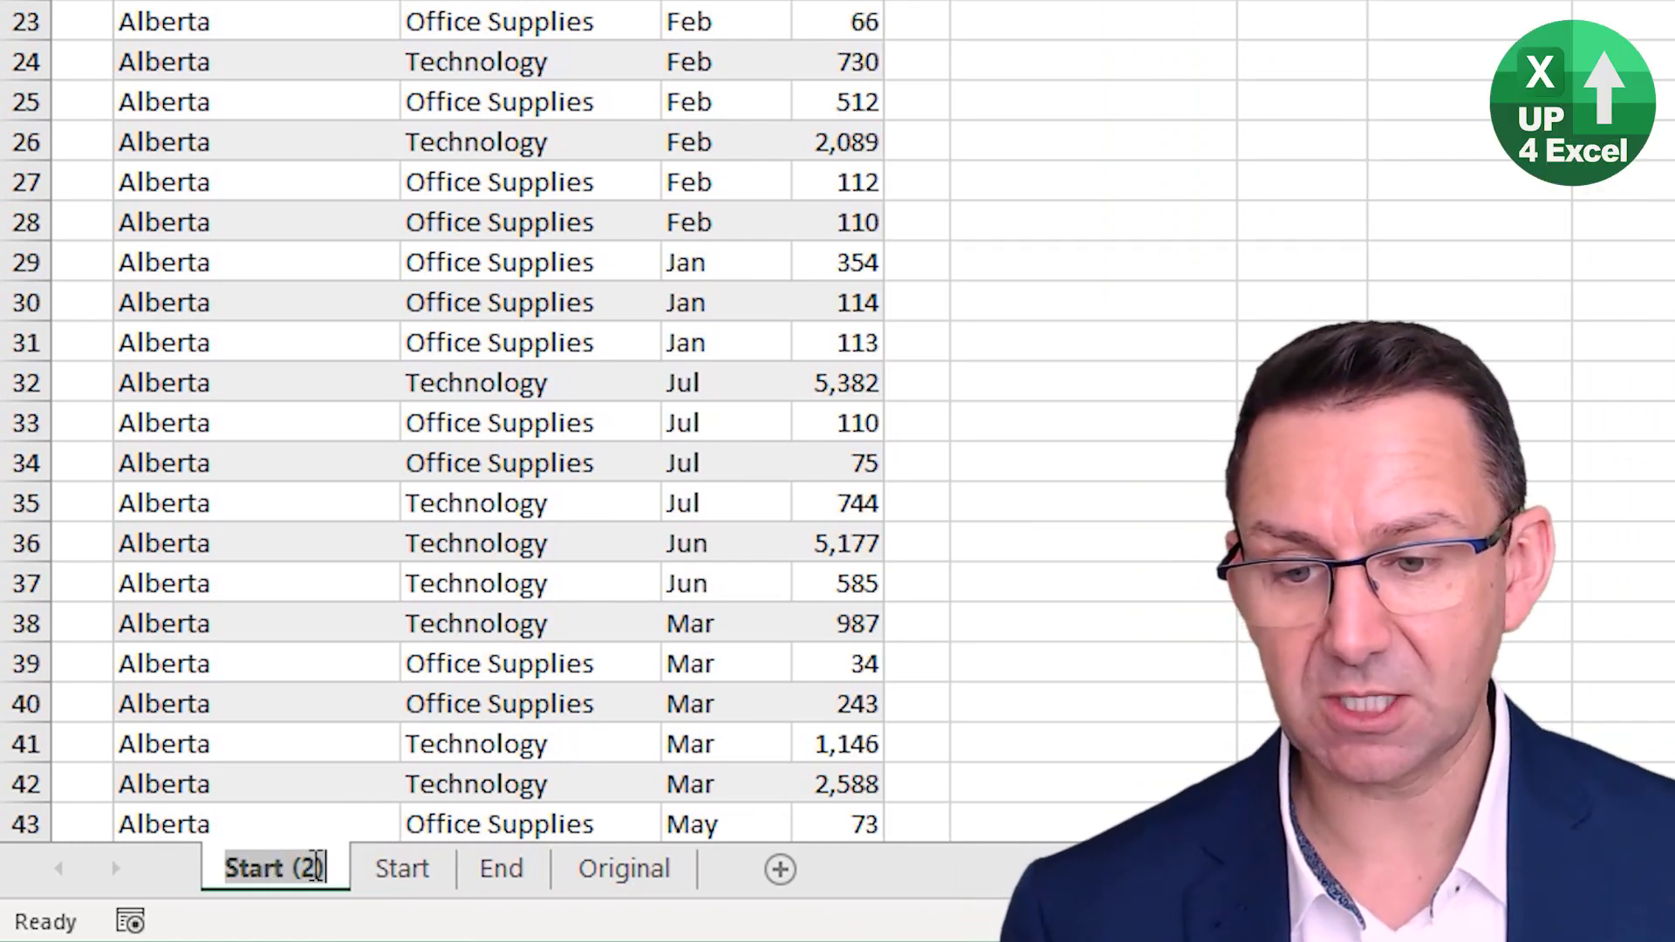
type("Alt")
key("Return")
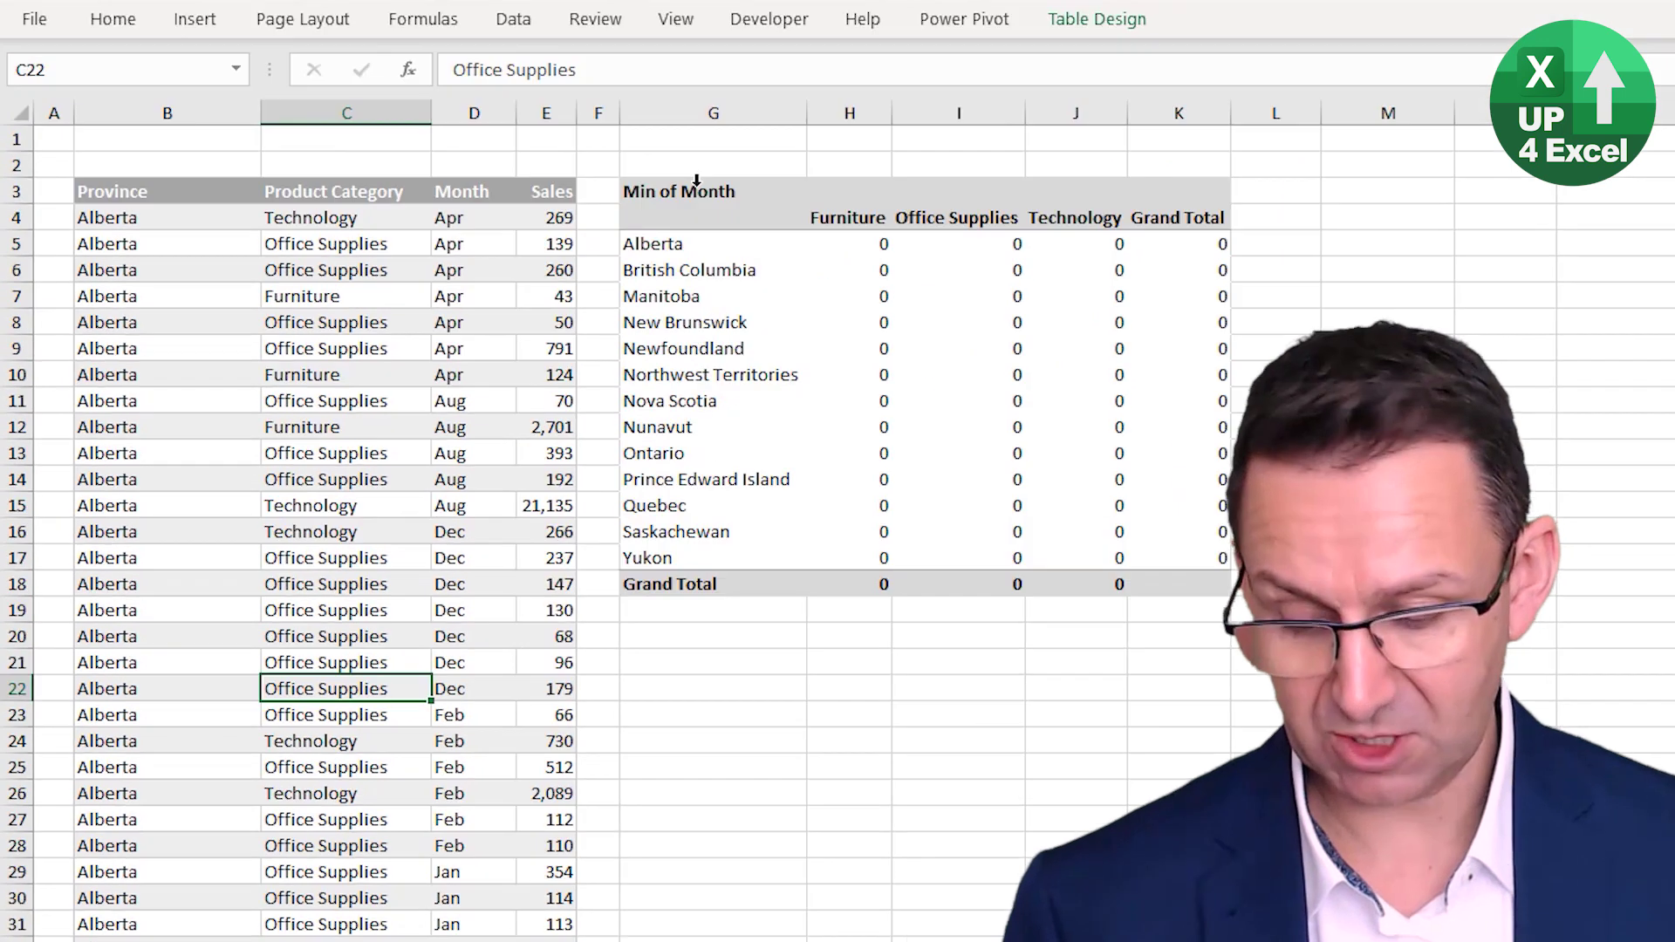
key("ctrl+F1")
key("ctrl+F1")
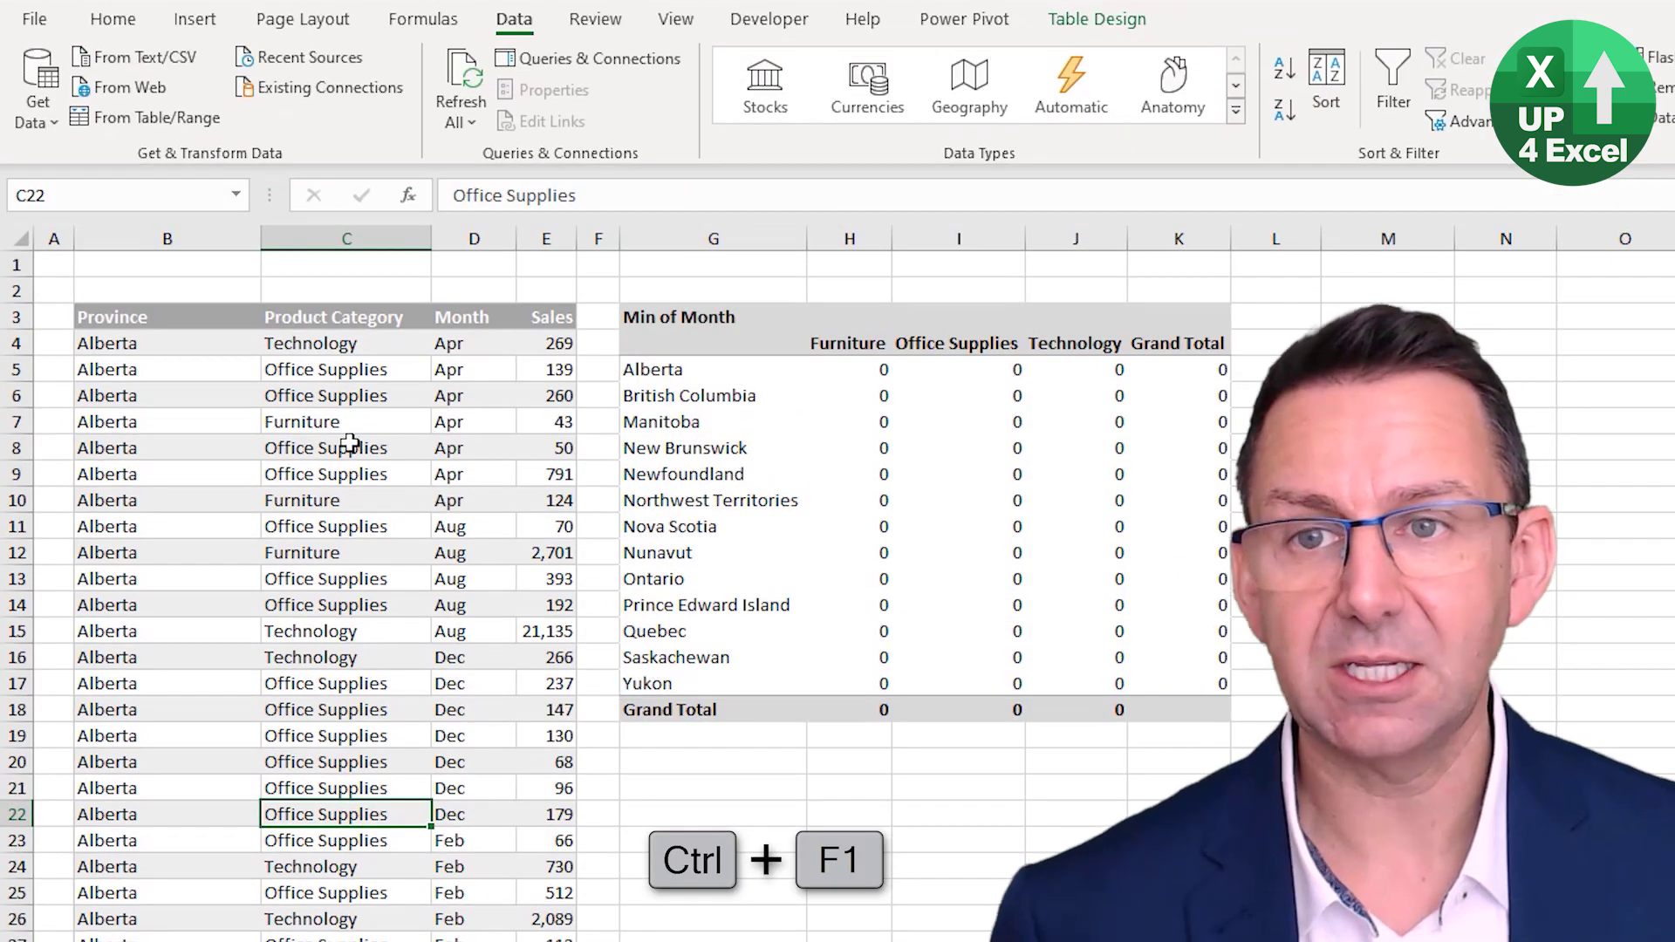
left_click(1117, 21)
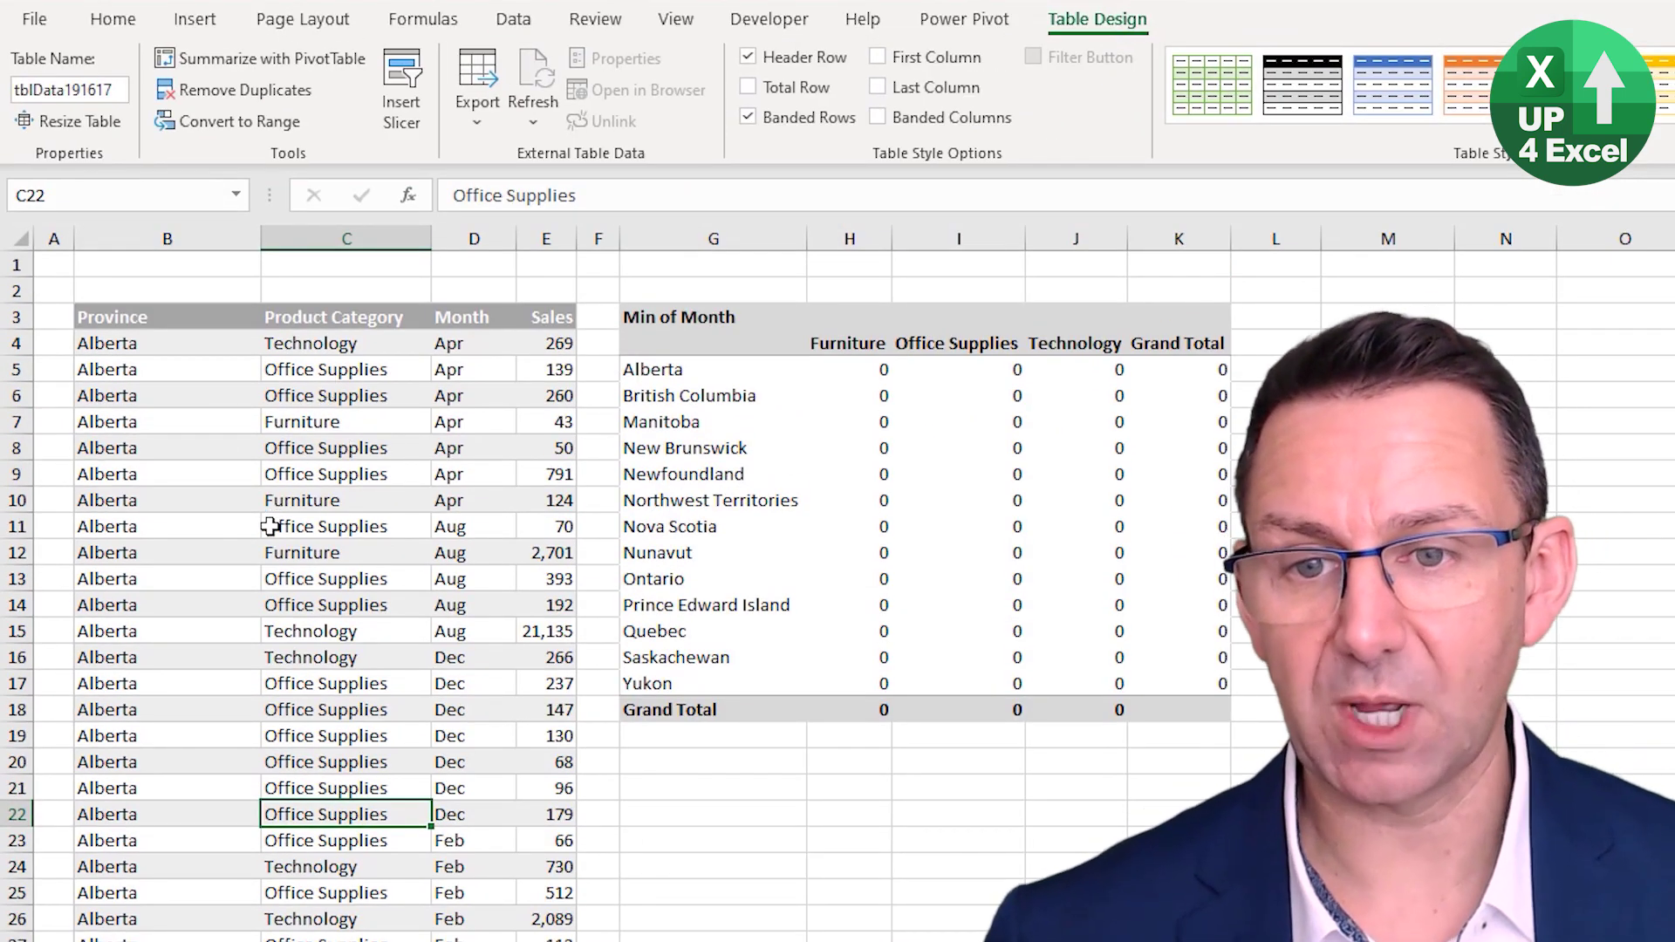
- Paste the Province-to-Month block as values at G23, make it a table, then undo
left_click(135, 342)
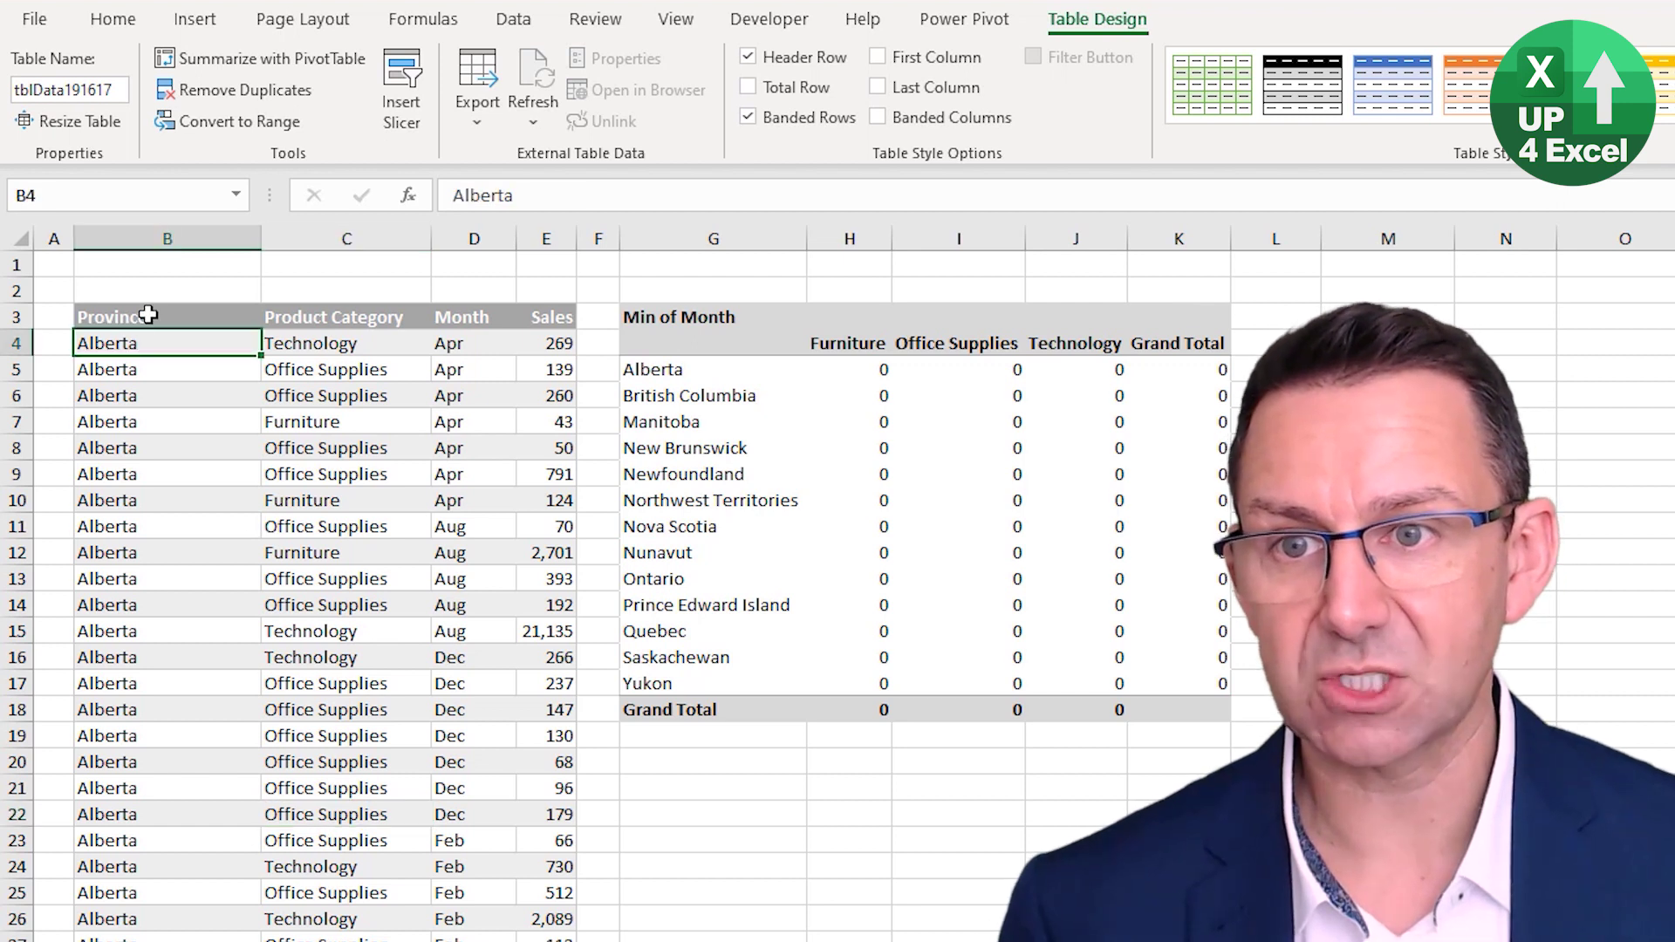
left_click_drag(142, 316, 494, 564)
key("ctrl+c")
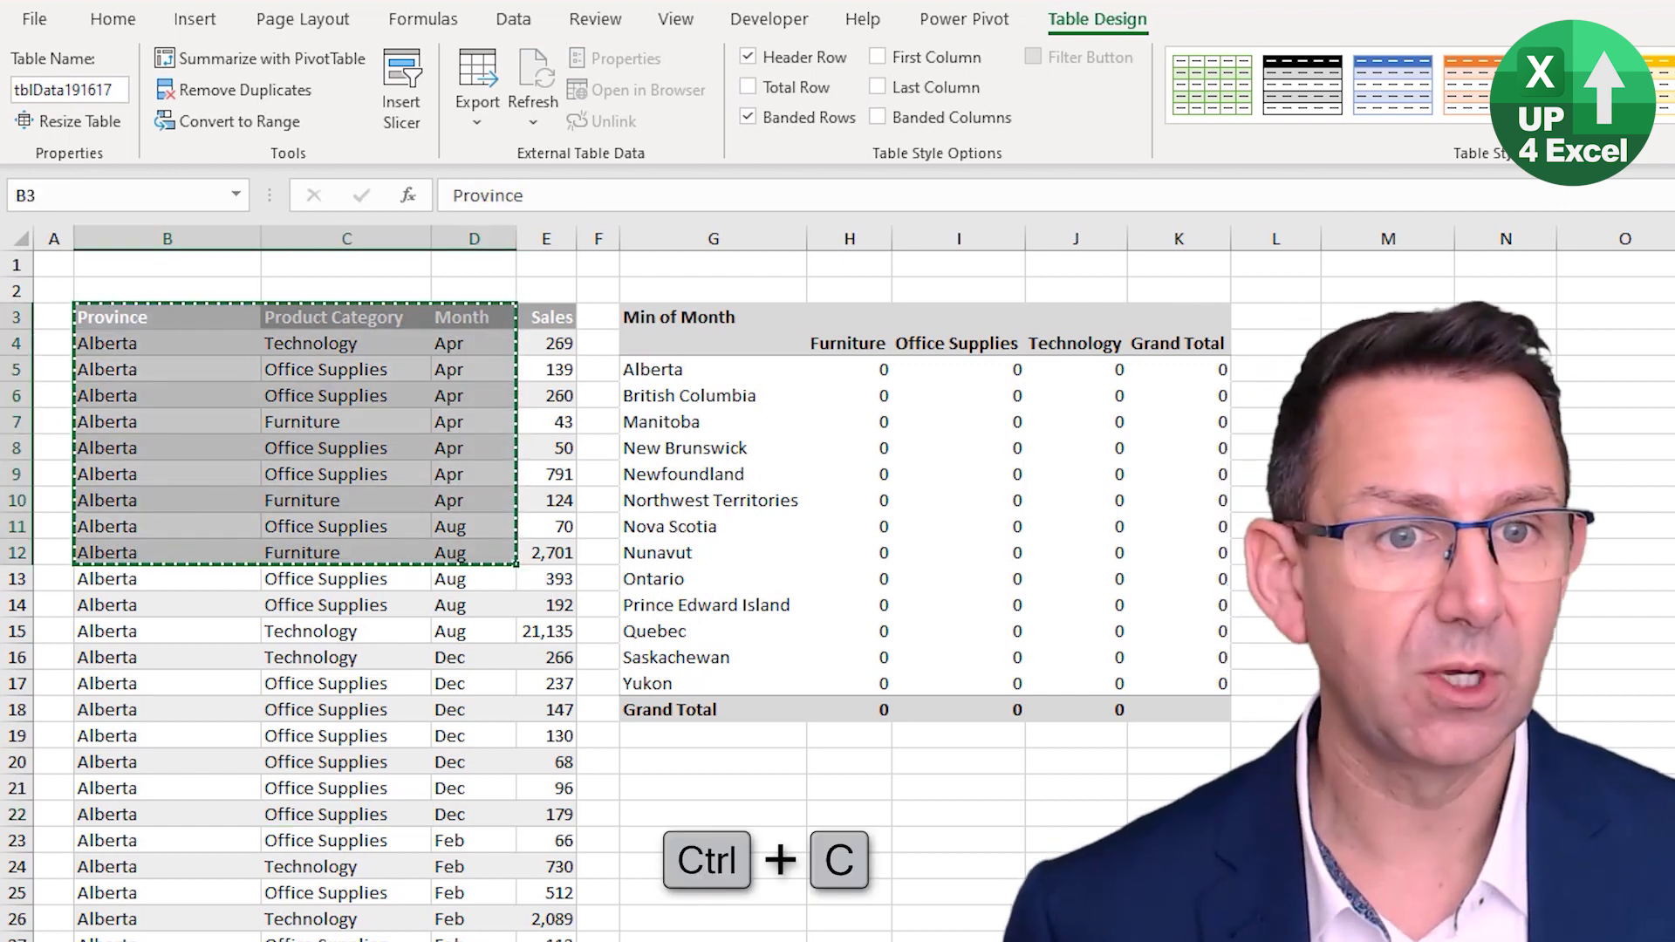
left_click(743, 840)
right_click(744, 840)
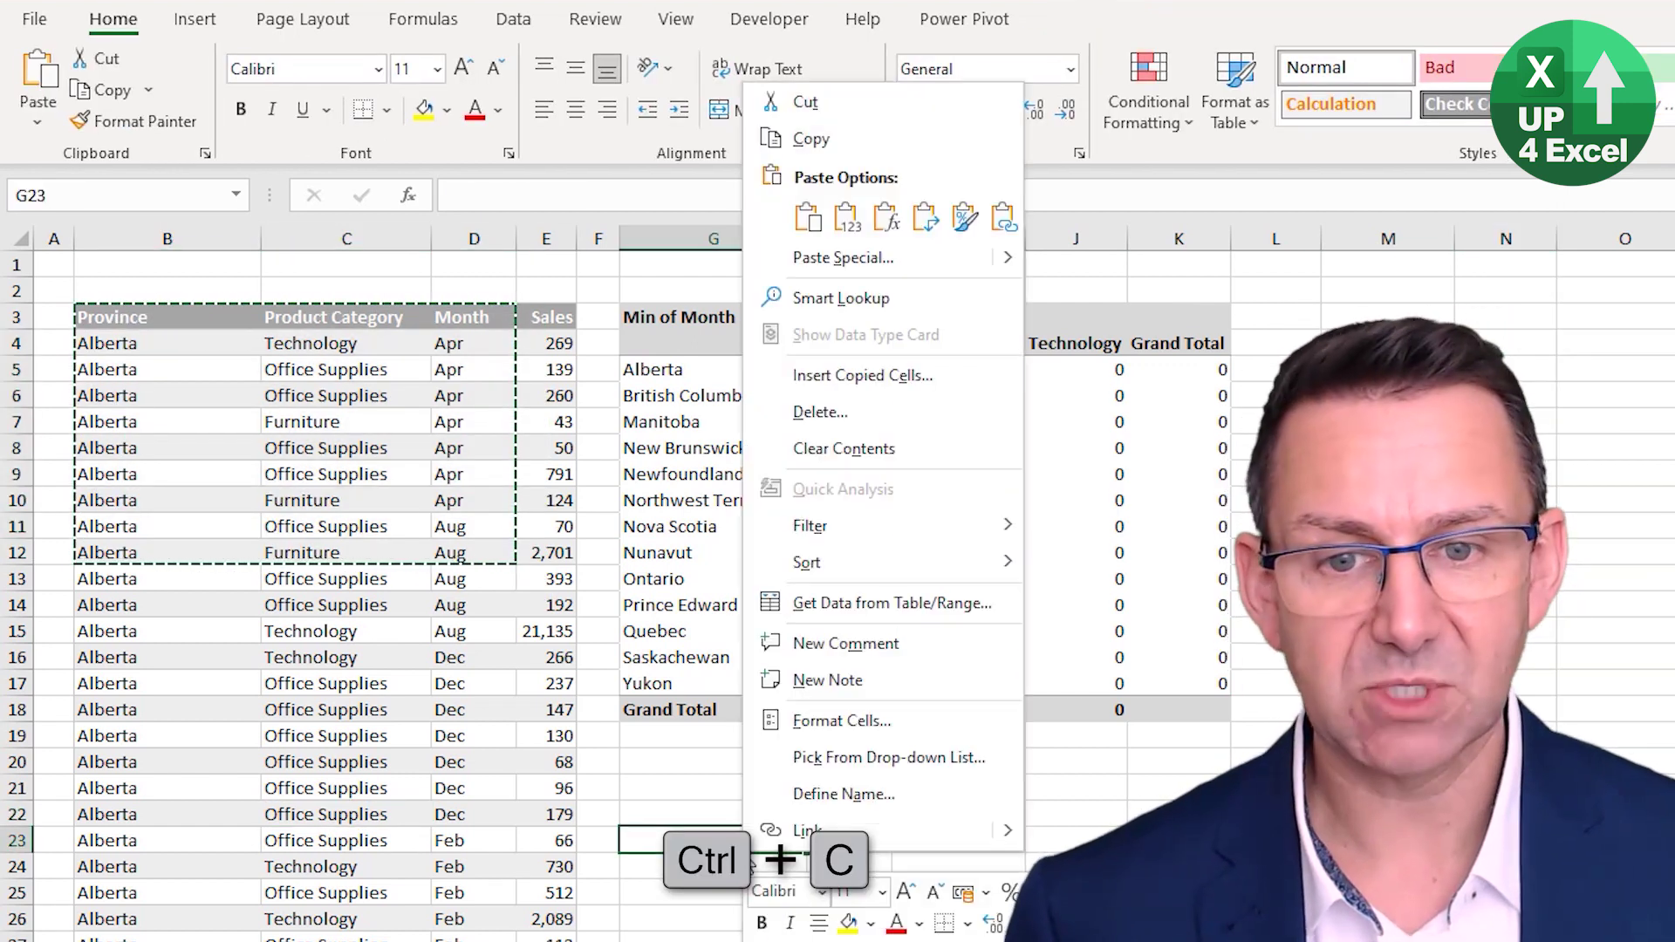
left_click(844, 219)
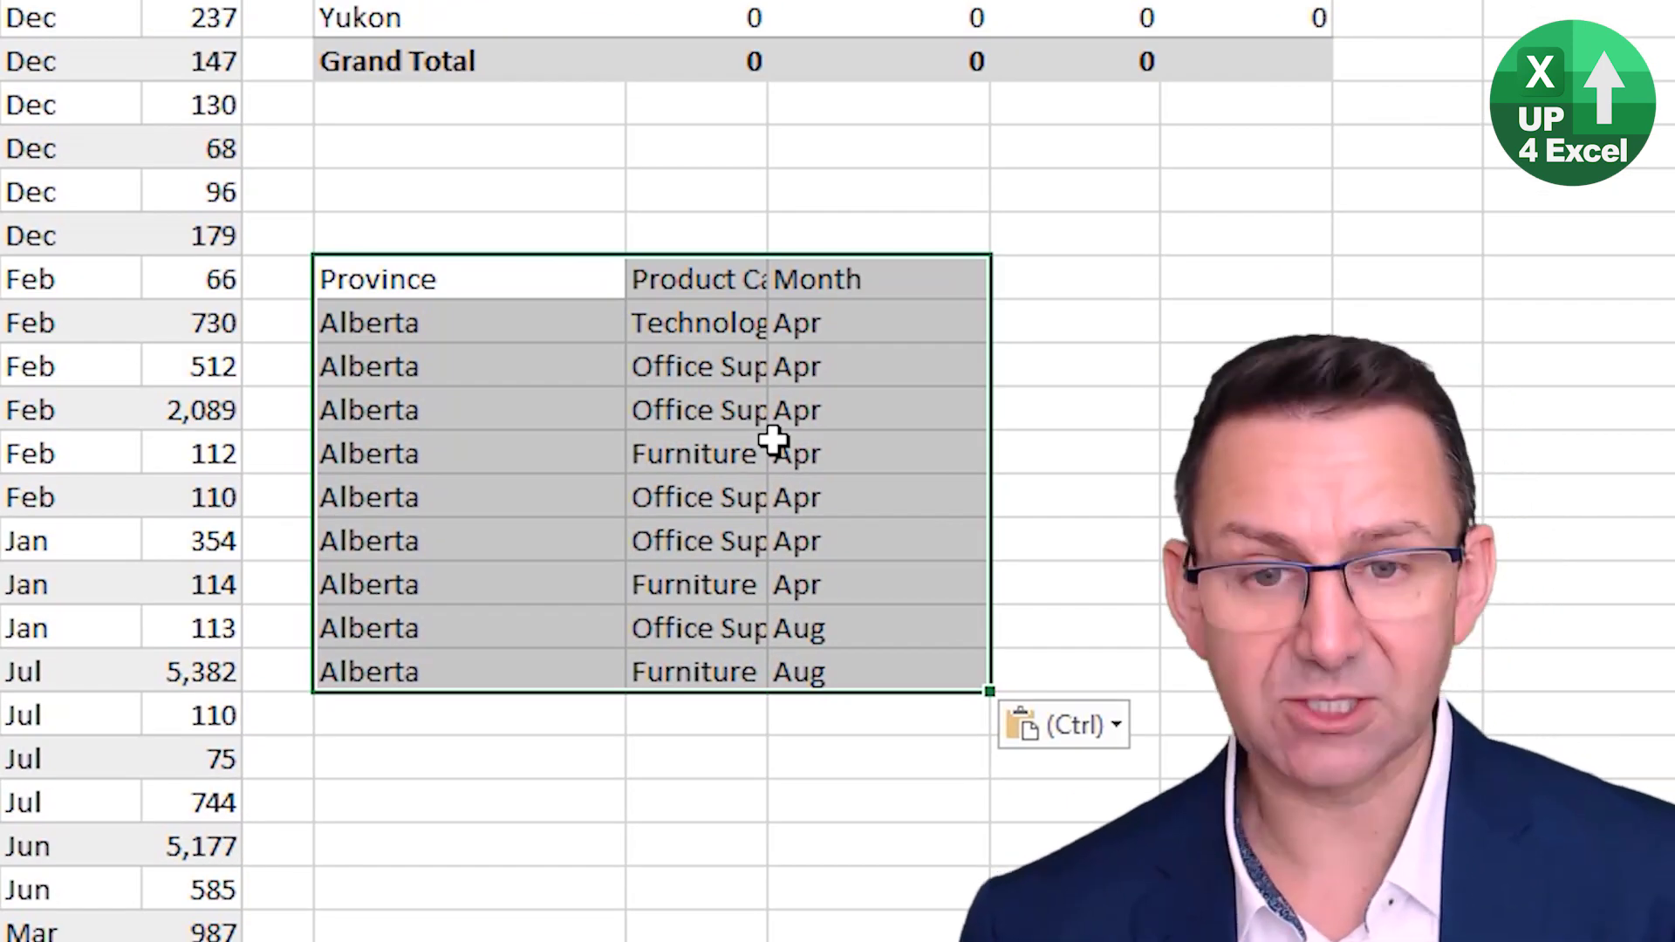
key("ctrl+t")
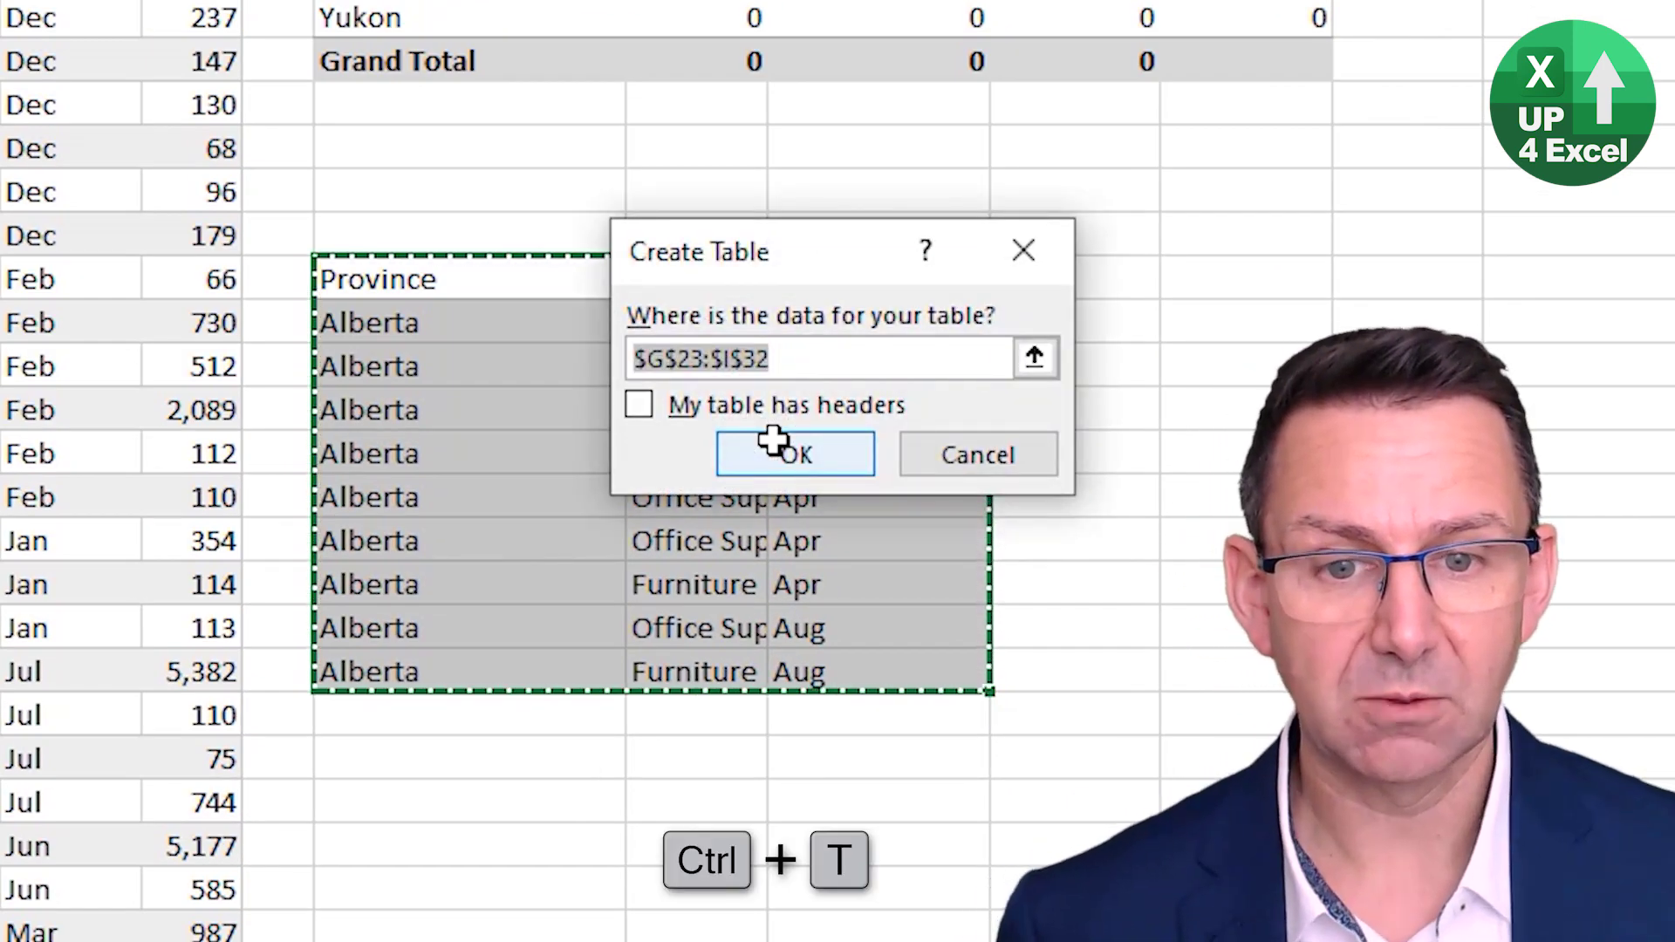
left_click(666, 405)
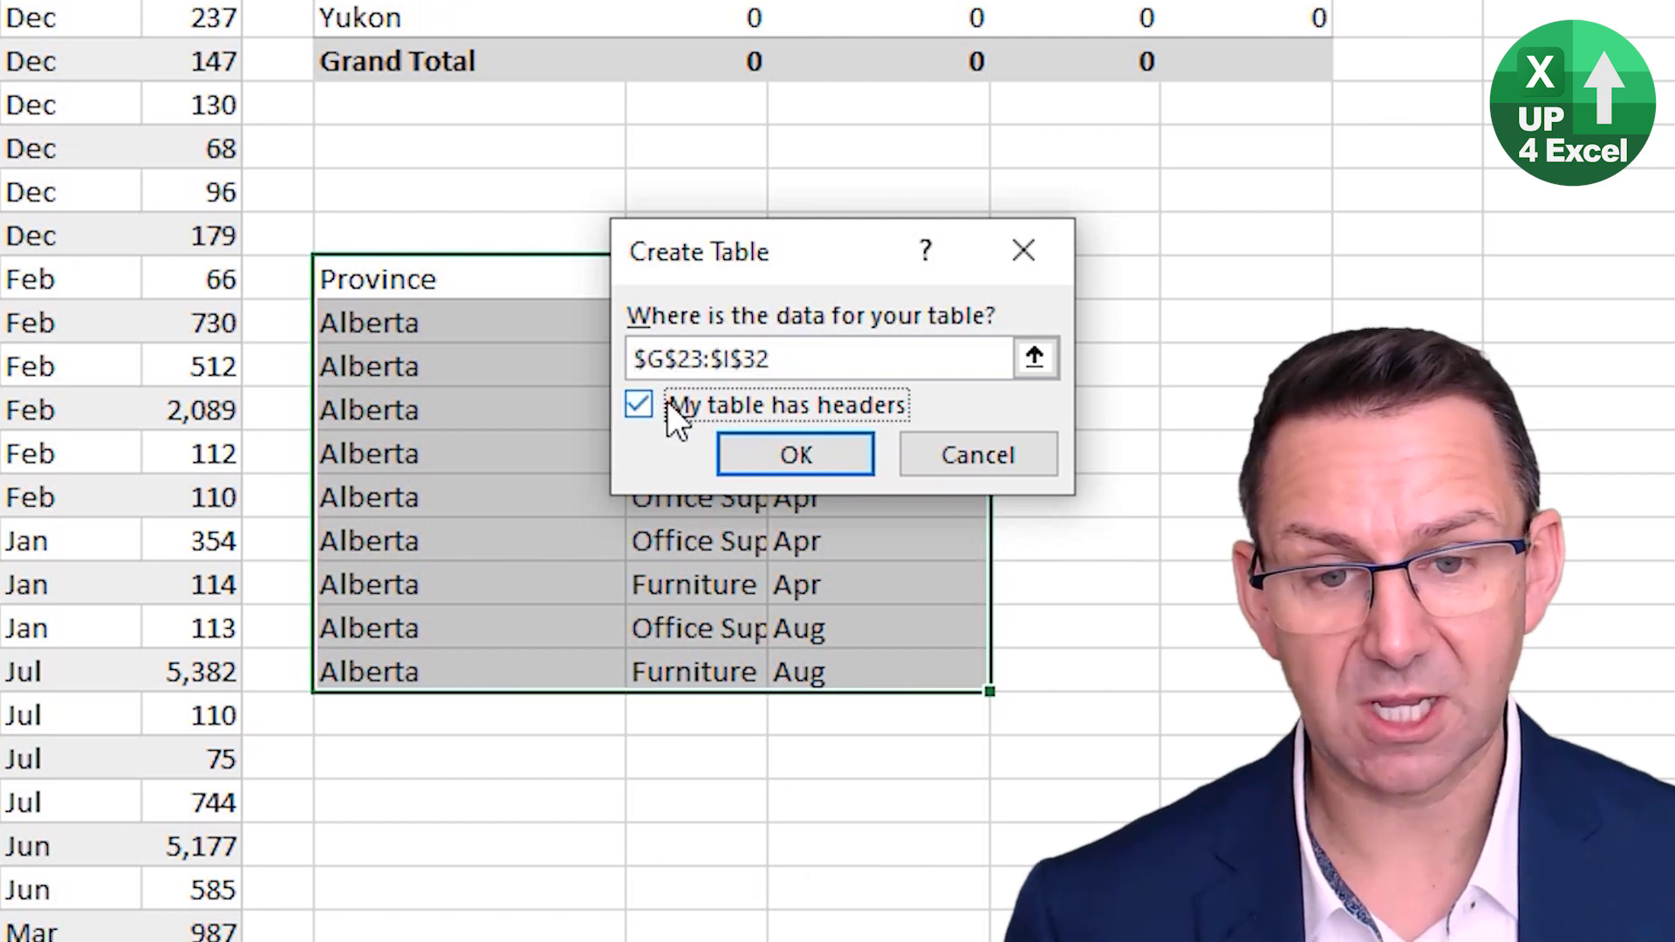
left_click(820, 455)
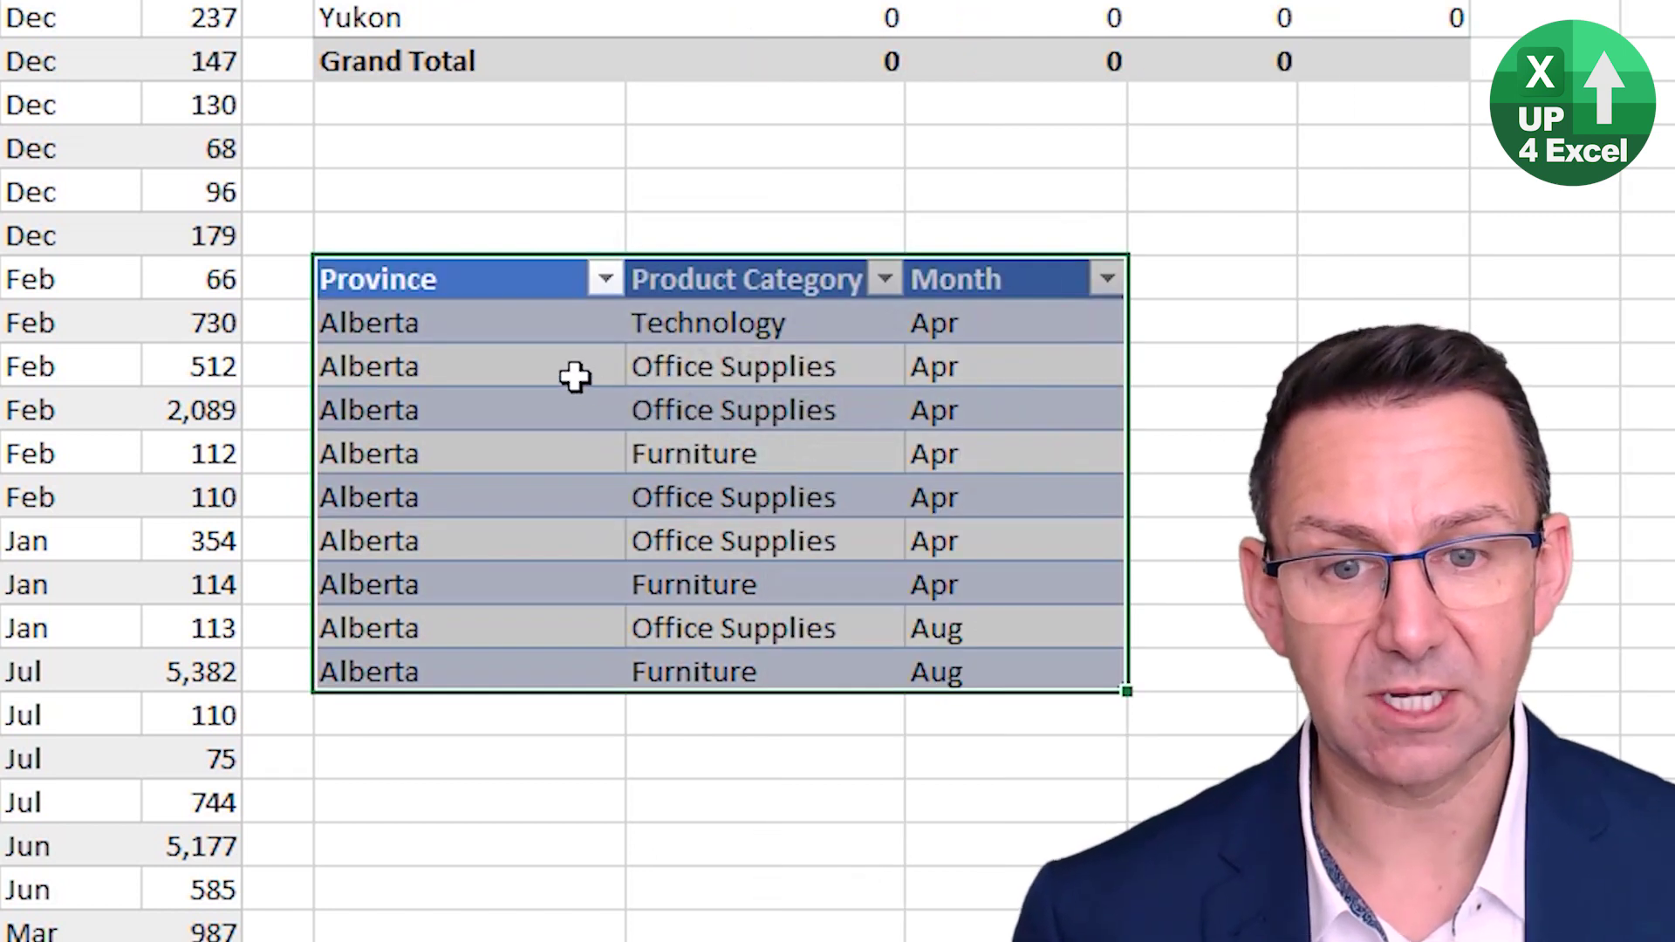
left_click(667, 415)
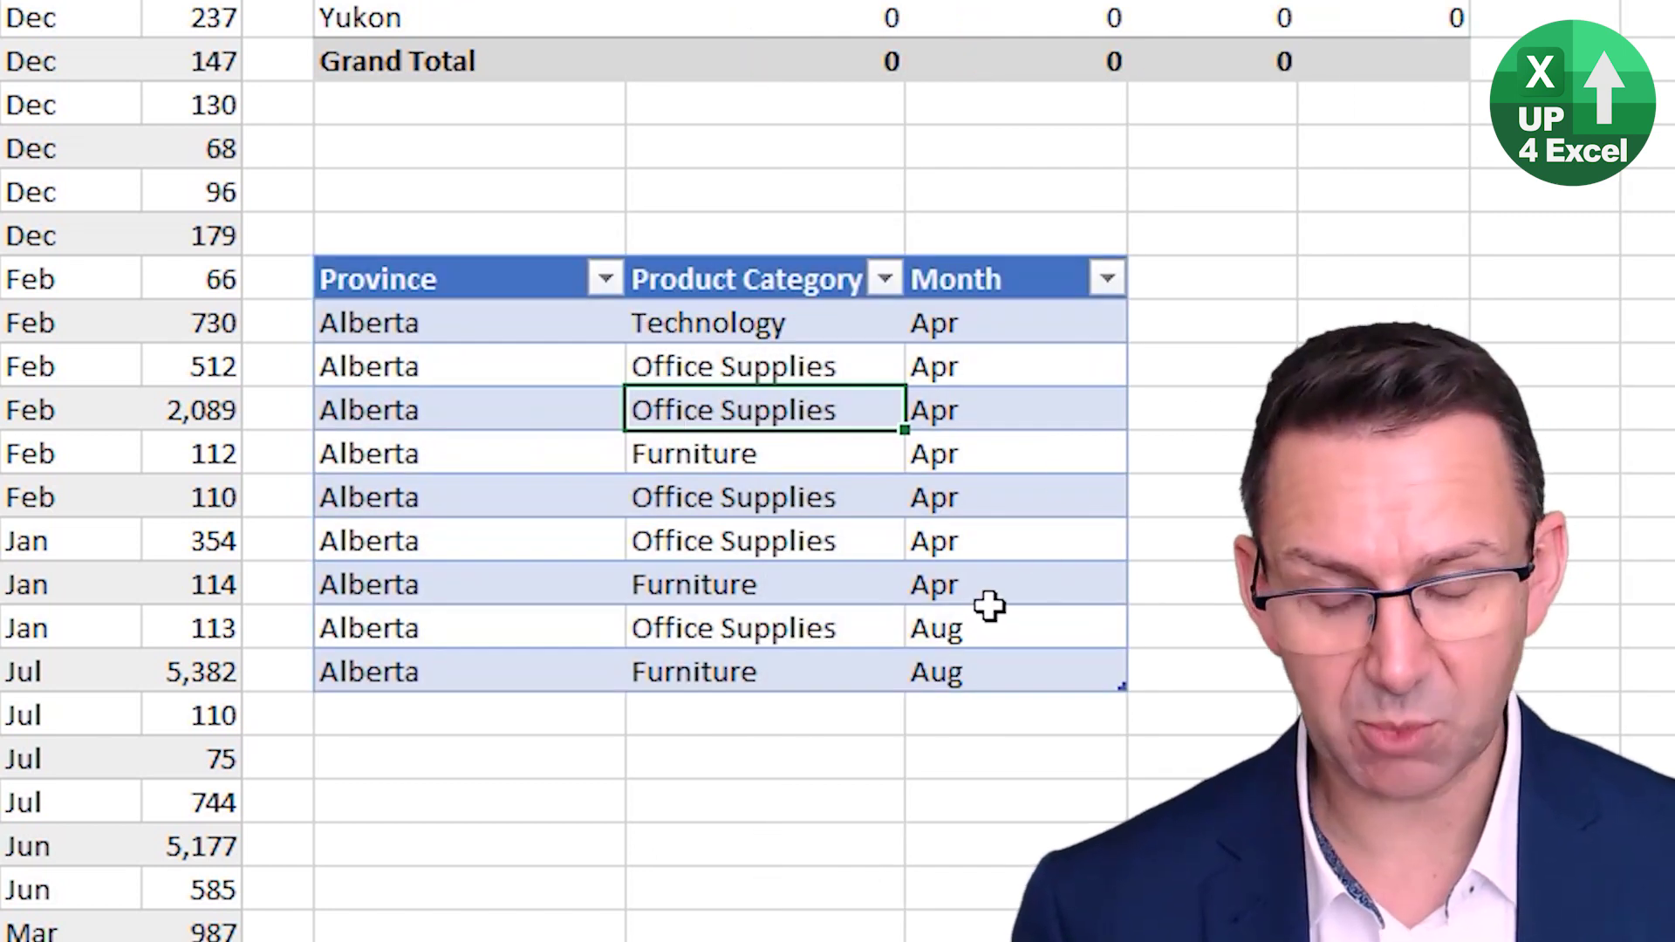
key("ctrl+z")
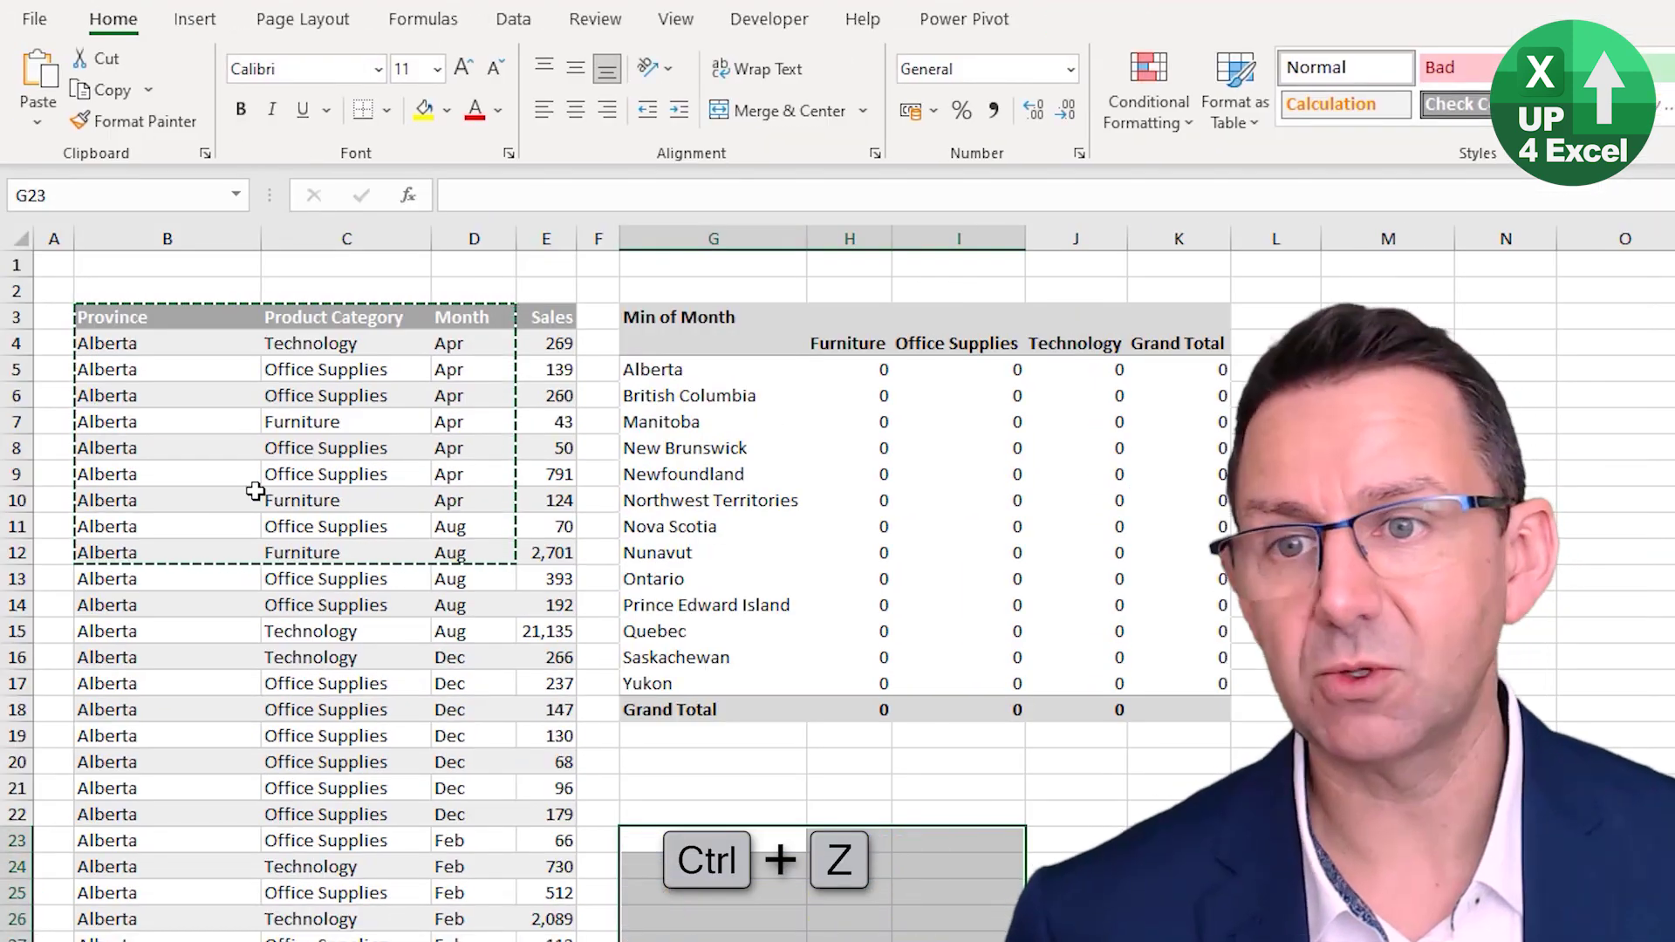
- Rename the source table to tblDataNew in the Table Name box
left_click(254, 491)
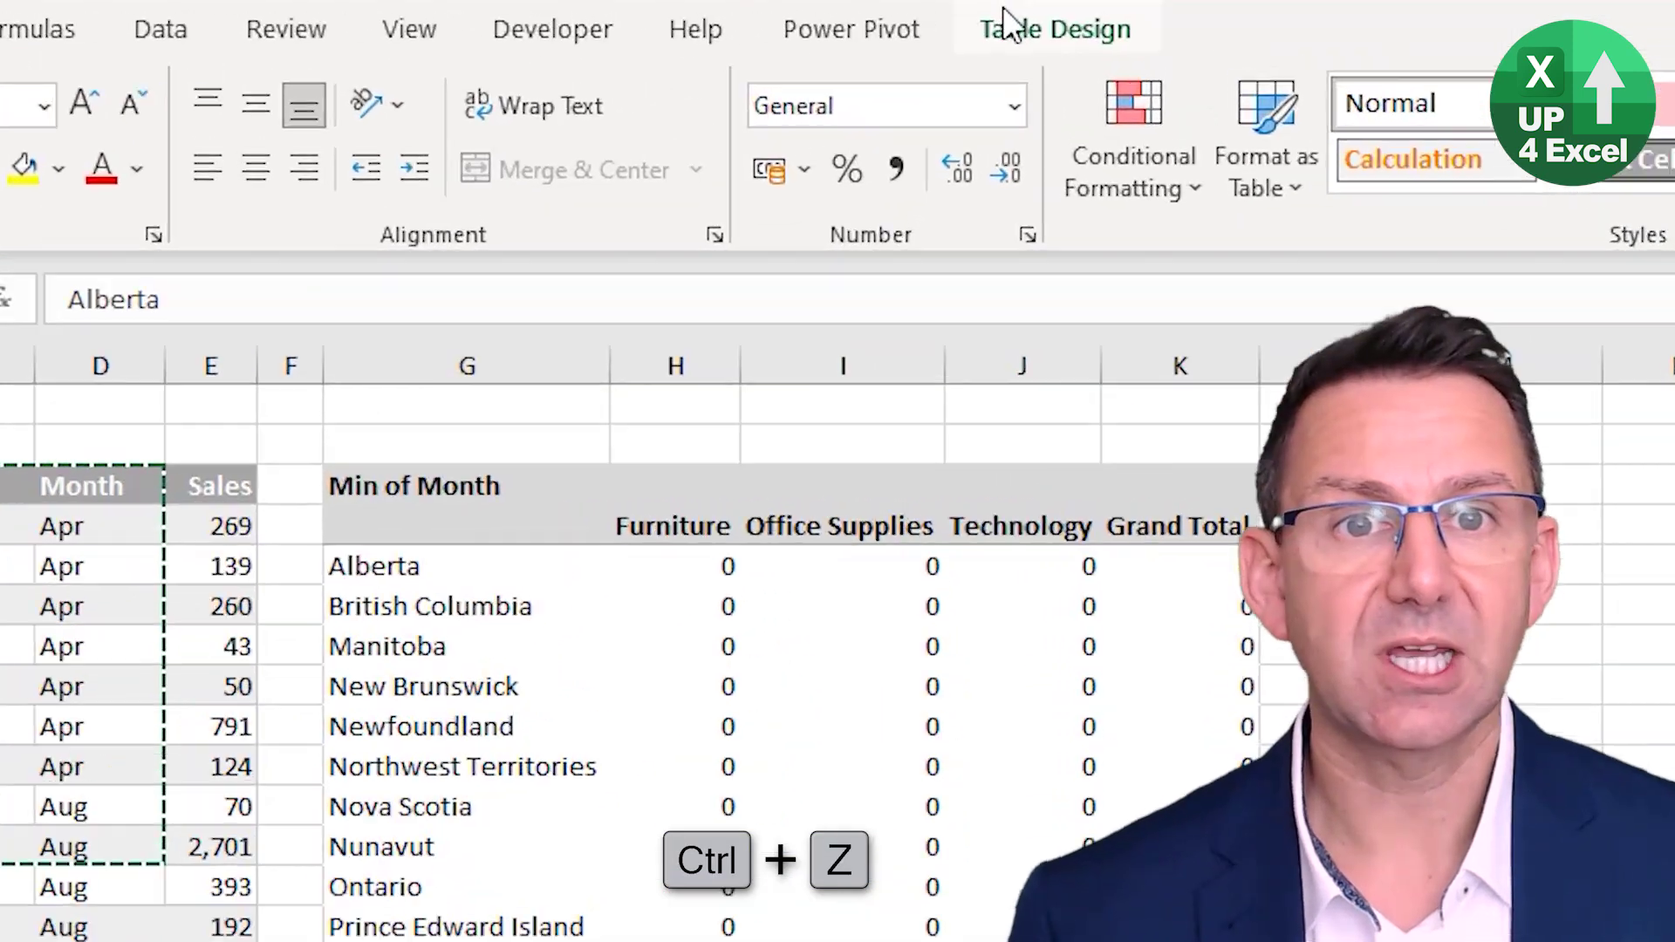
left_click(1069, 18)
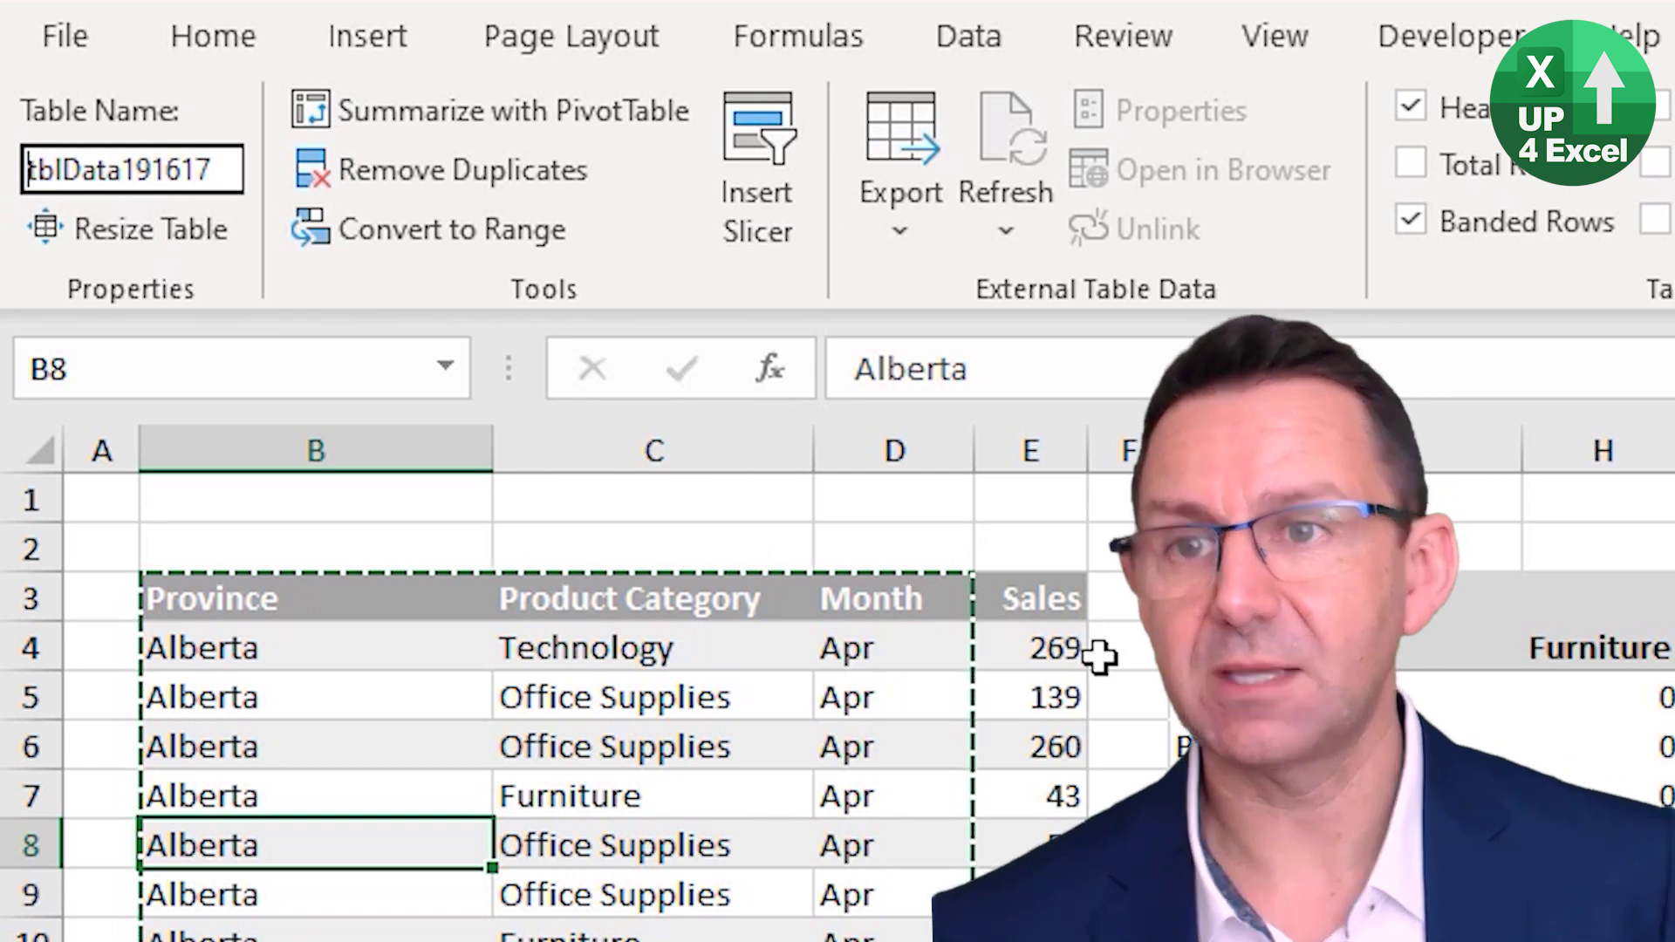
key("ctrl+Right")
key("Left")
key("Left")
key("Left")
key("Left")
key("Left")
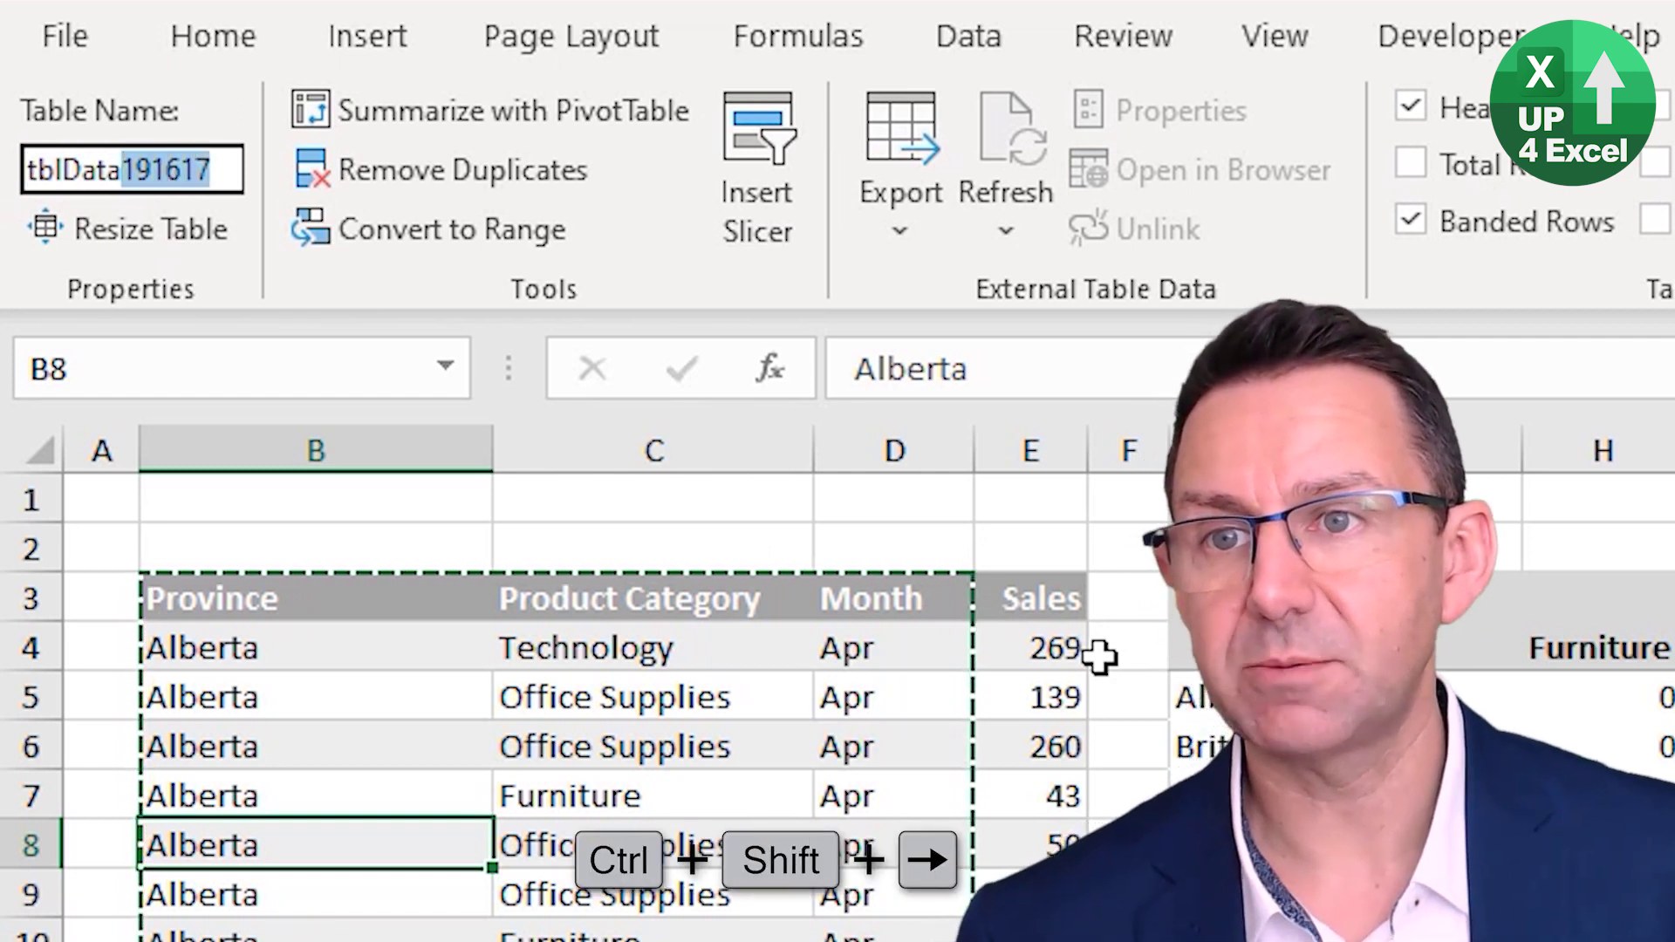
type("New")
key("Return")
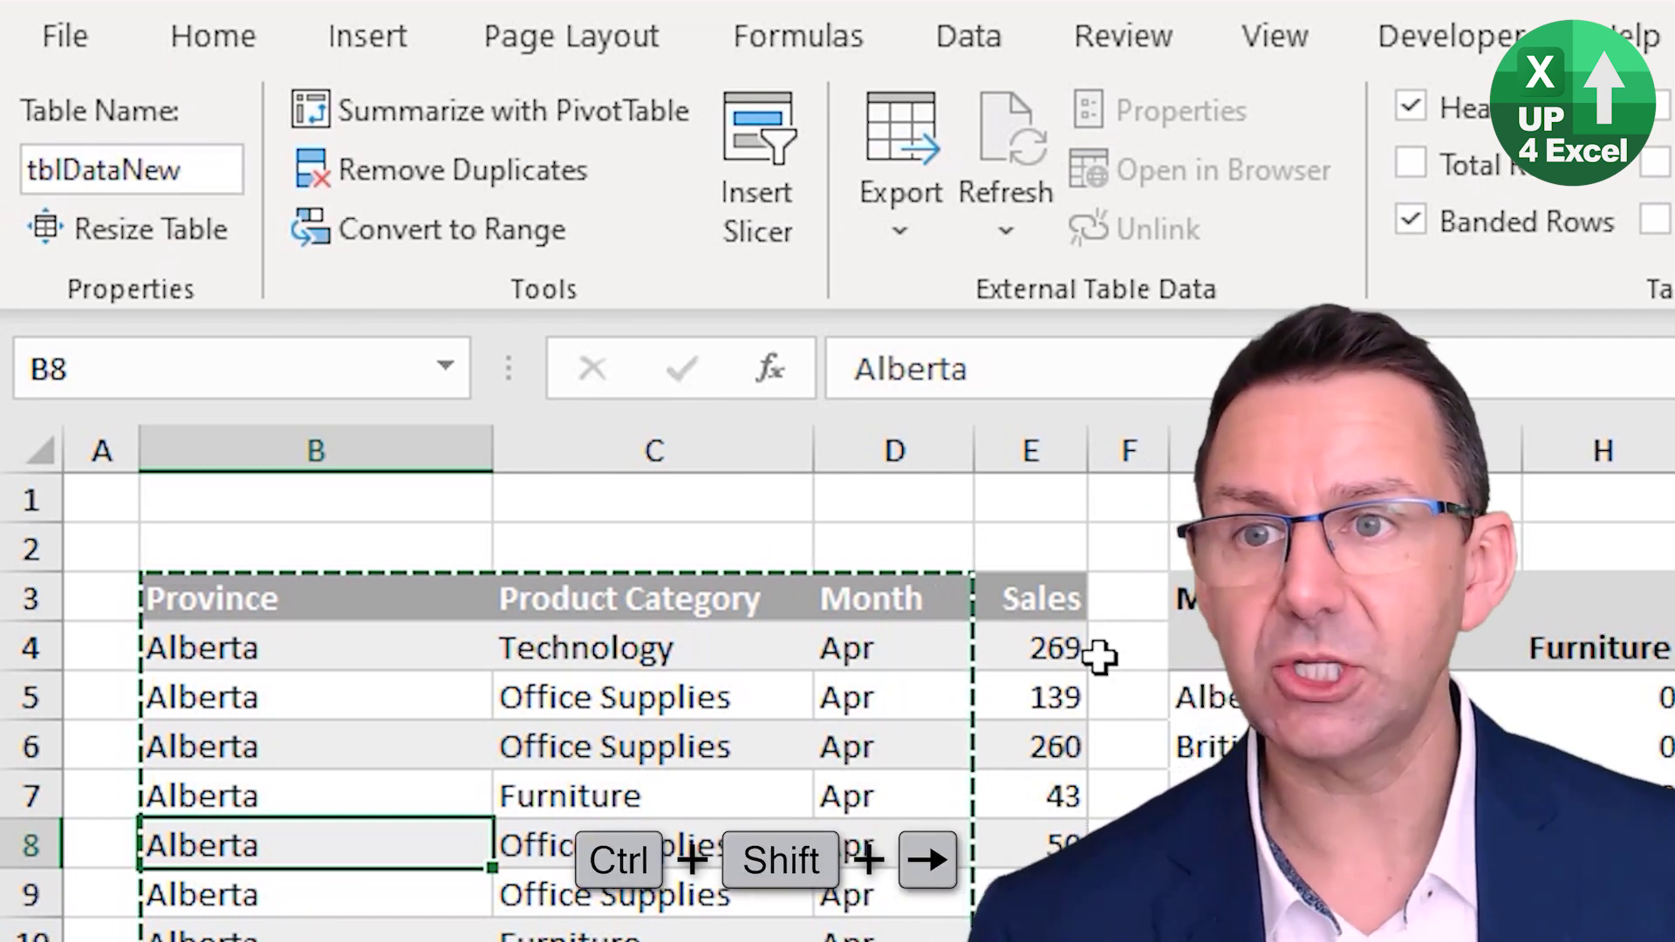
left_click(969, 36)
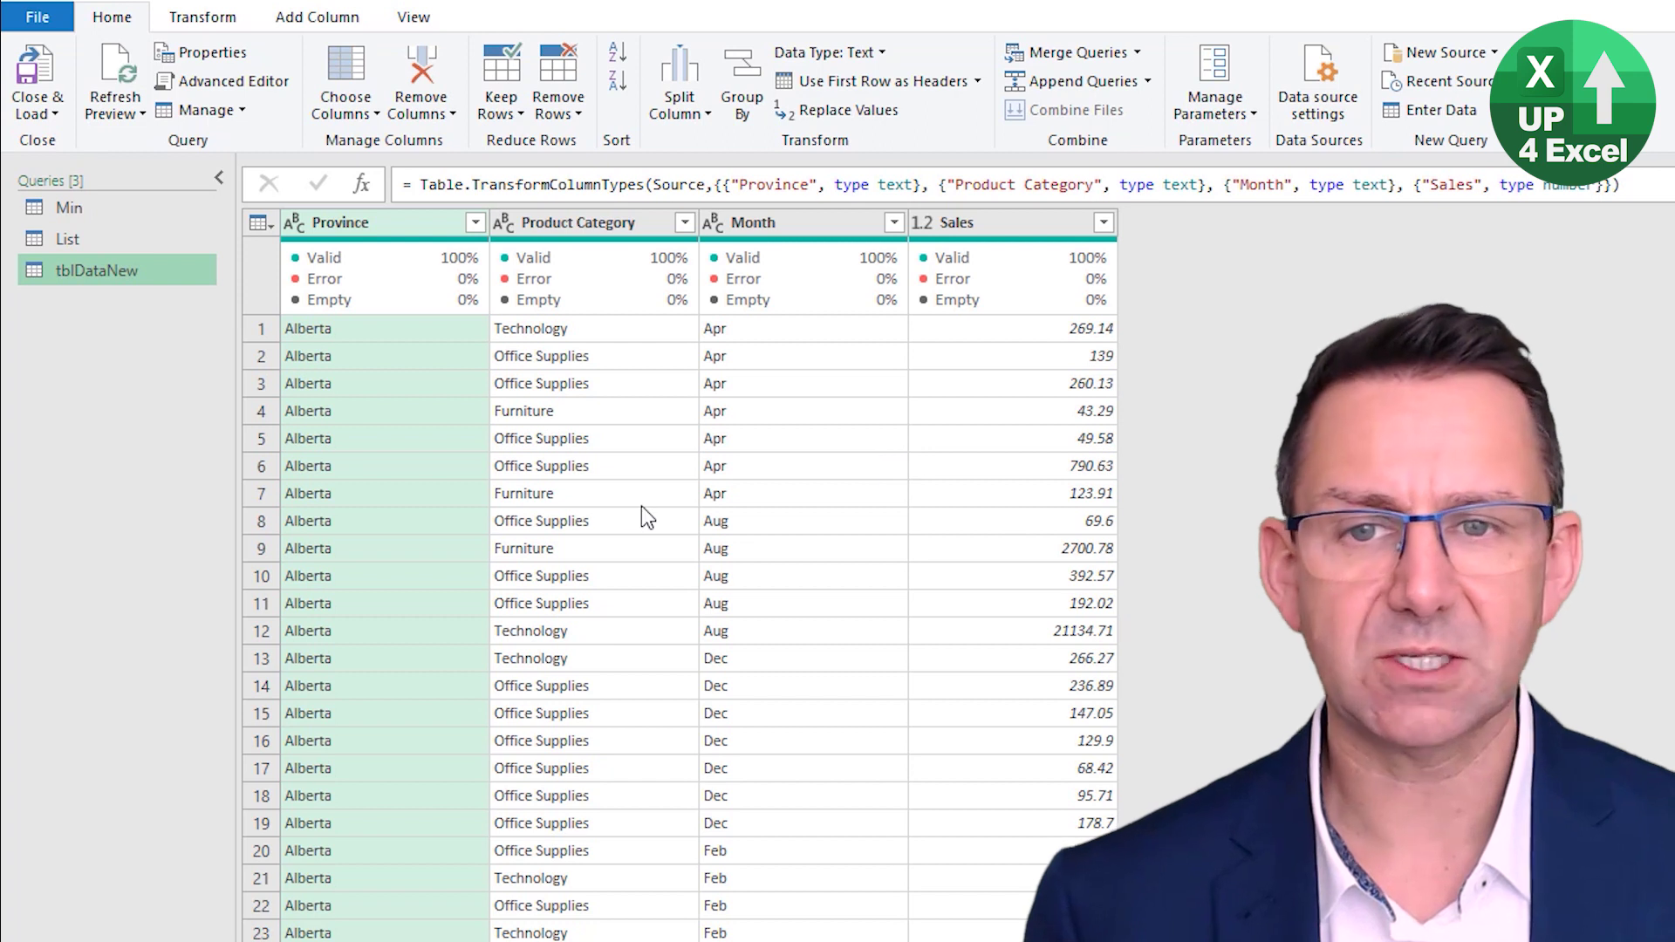
- Preview the Min query's earliest-month results, including Ontario's Furniture month
left_click(139, 212)
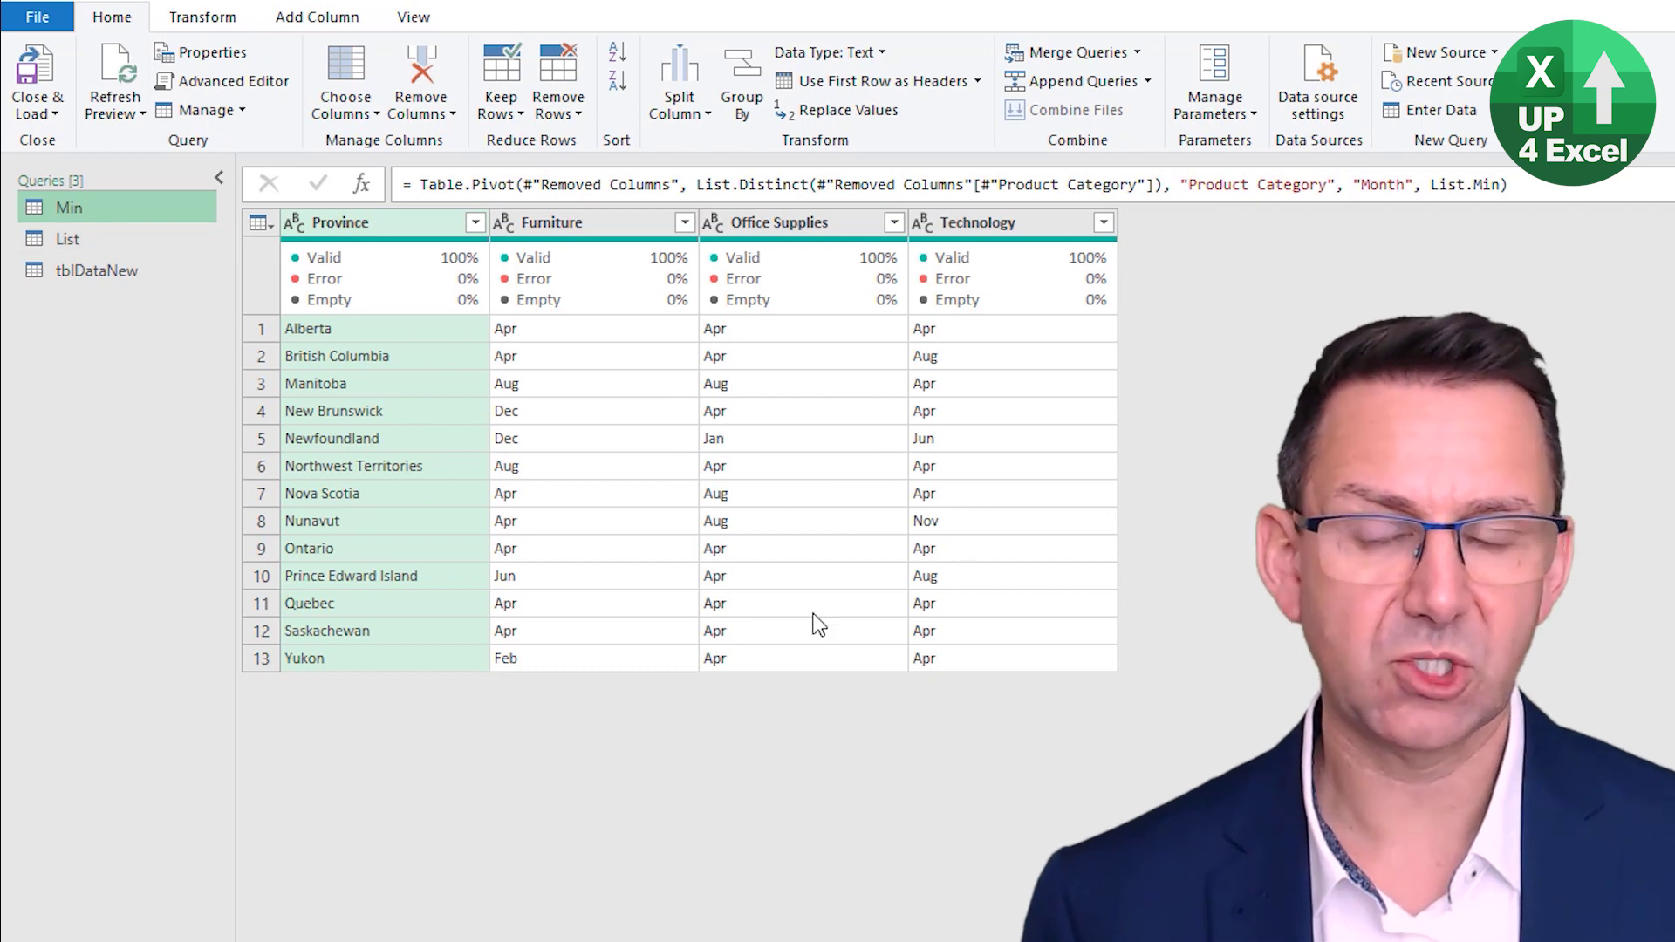
left_click(612, 574)
left_click(591, 444)
left_click(943, 493)
left_click(596, 550)
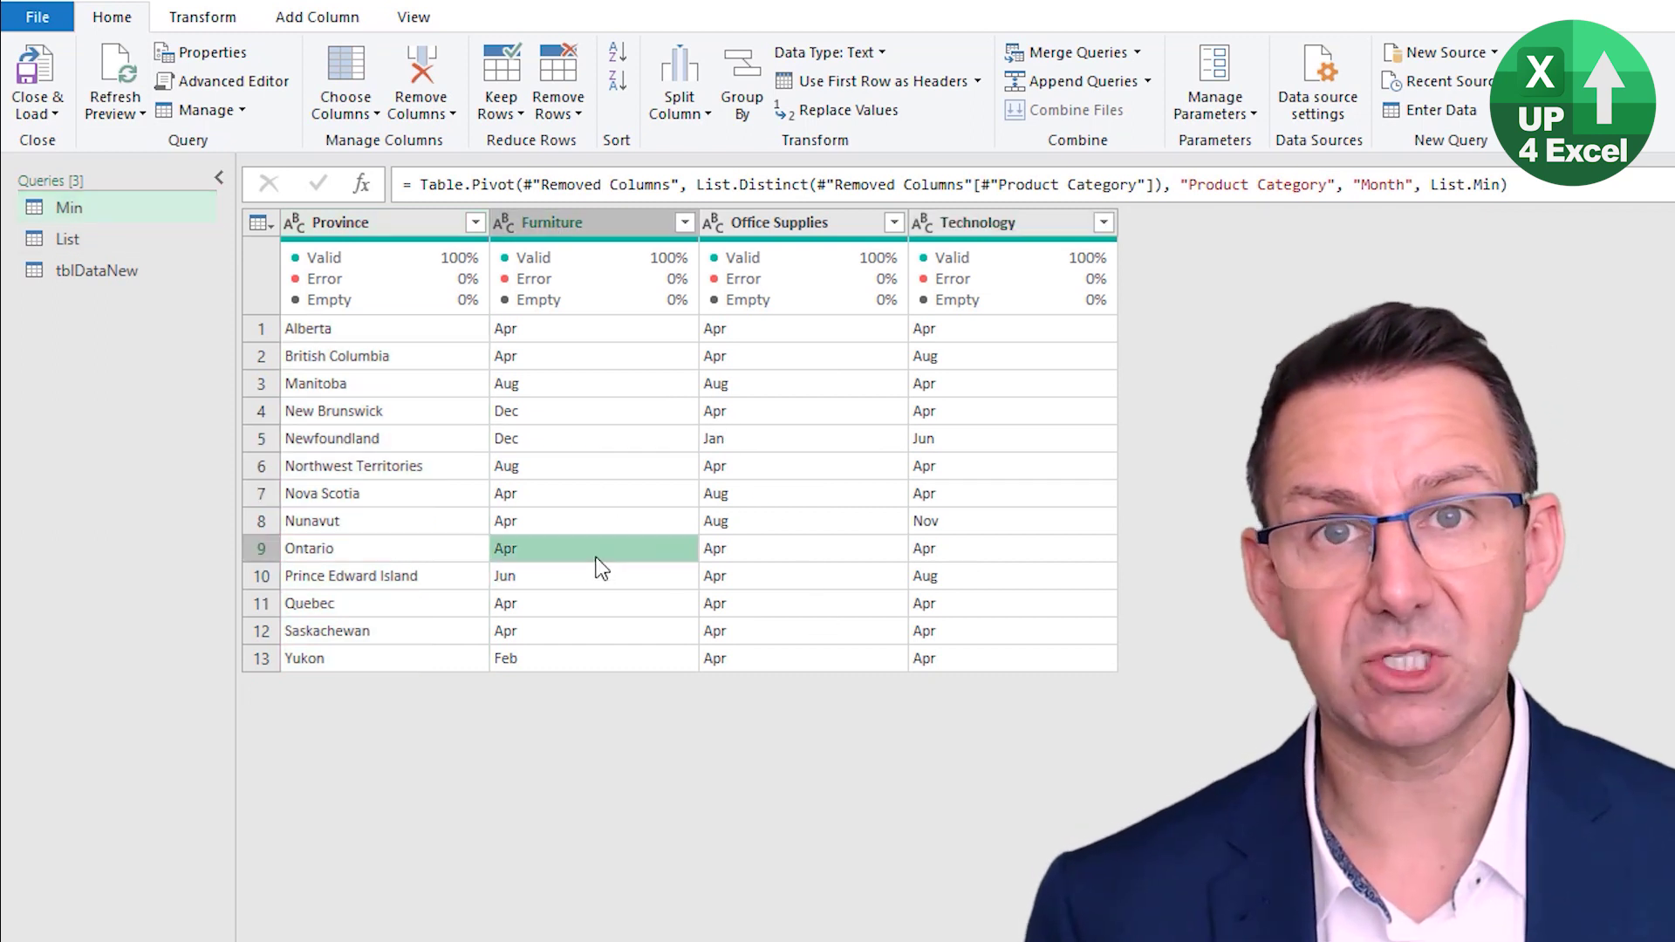
- Preview the List query's comma-separated month lists, including Ontario's Furniture list
left_click(131, 241)
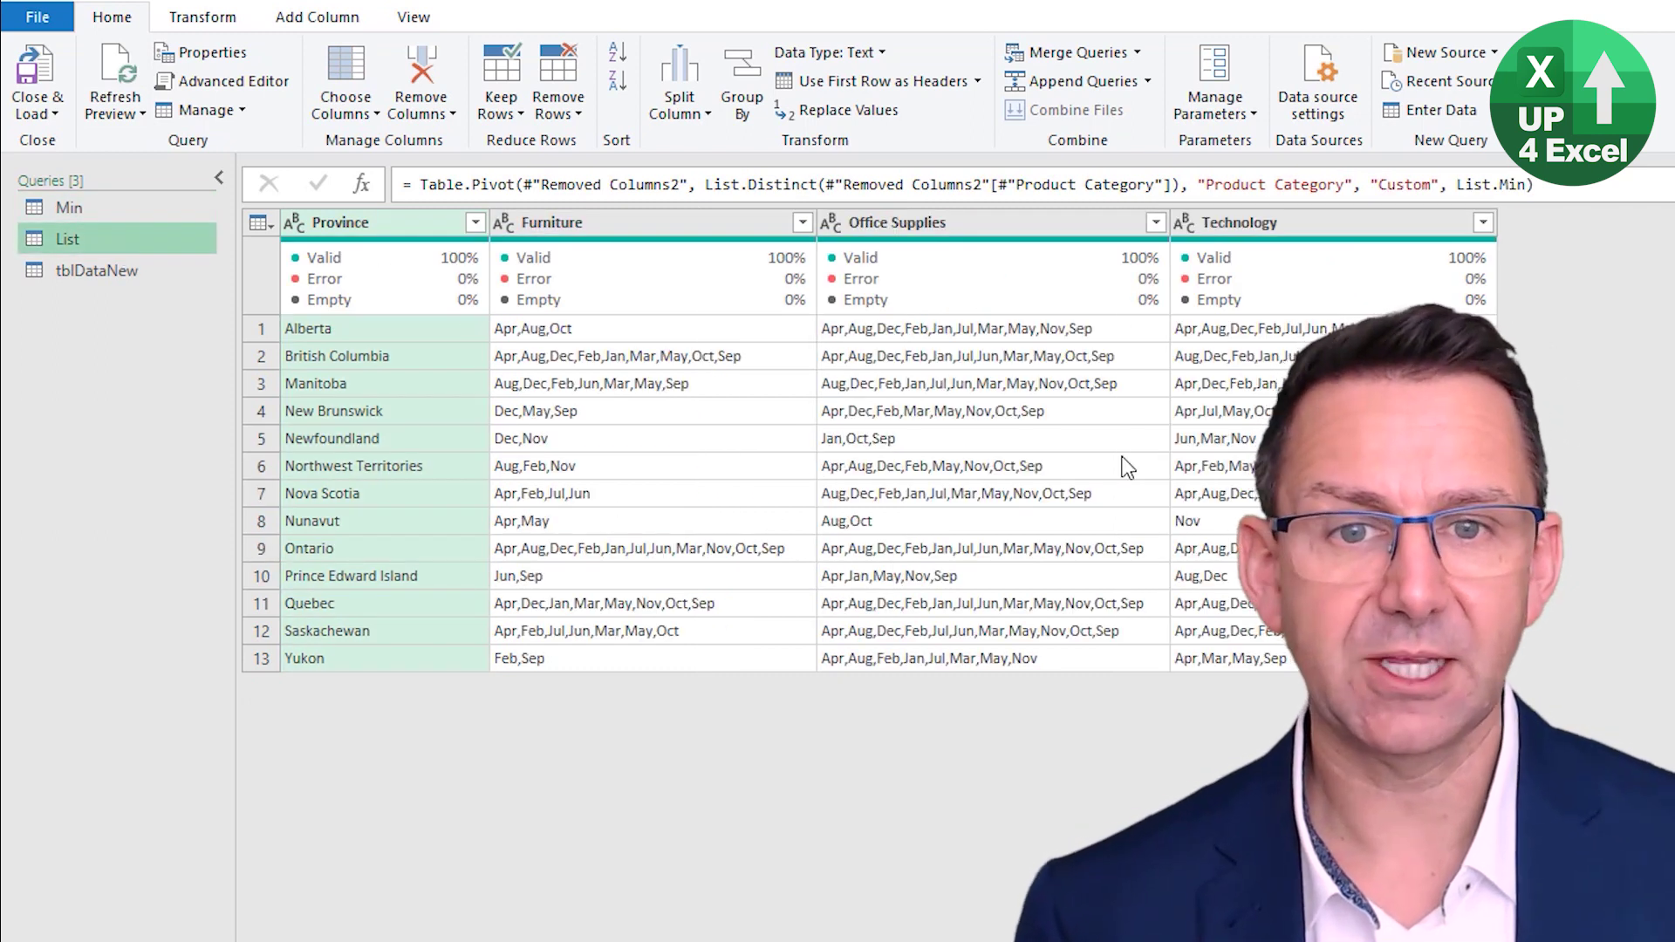
left_click(1125, 467)
left_click(1017, 550)
left_click(683, 549)
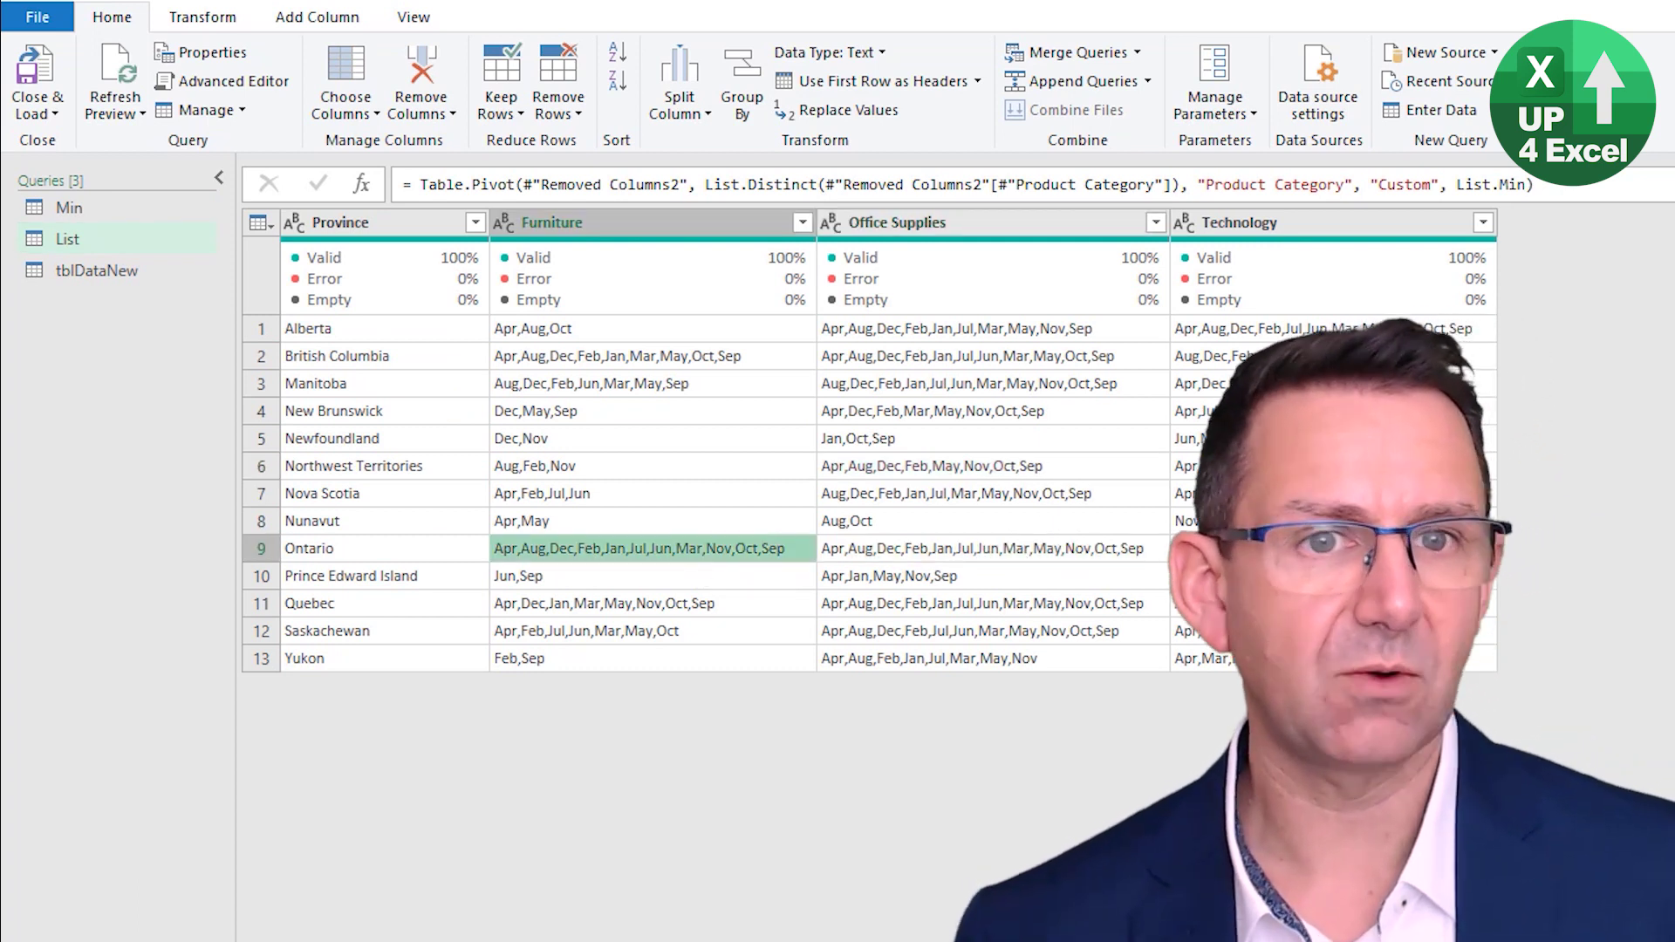
left_click(102, 276)
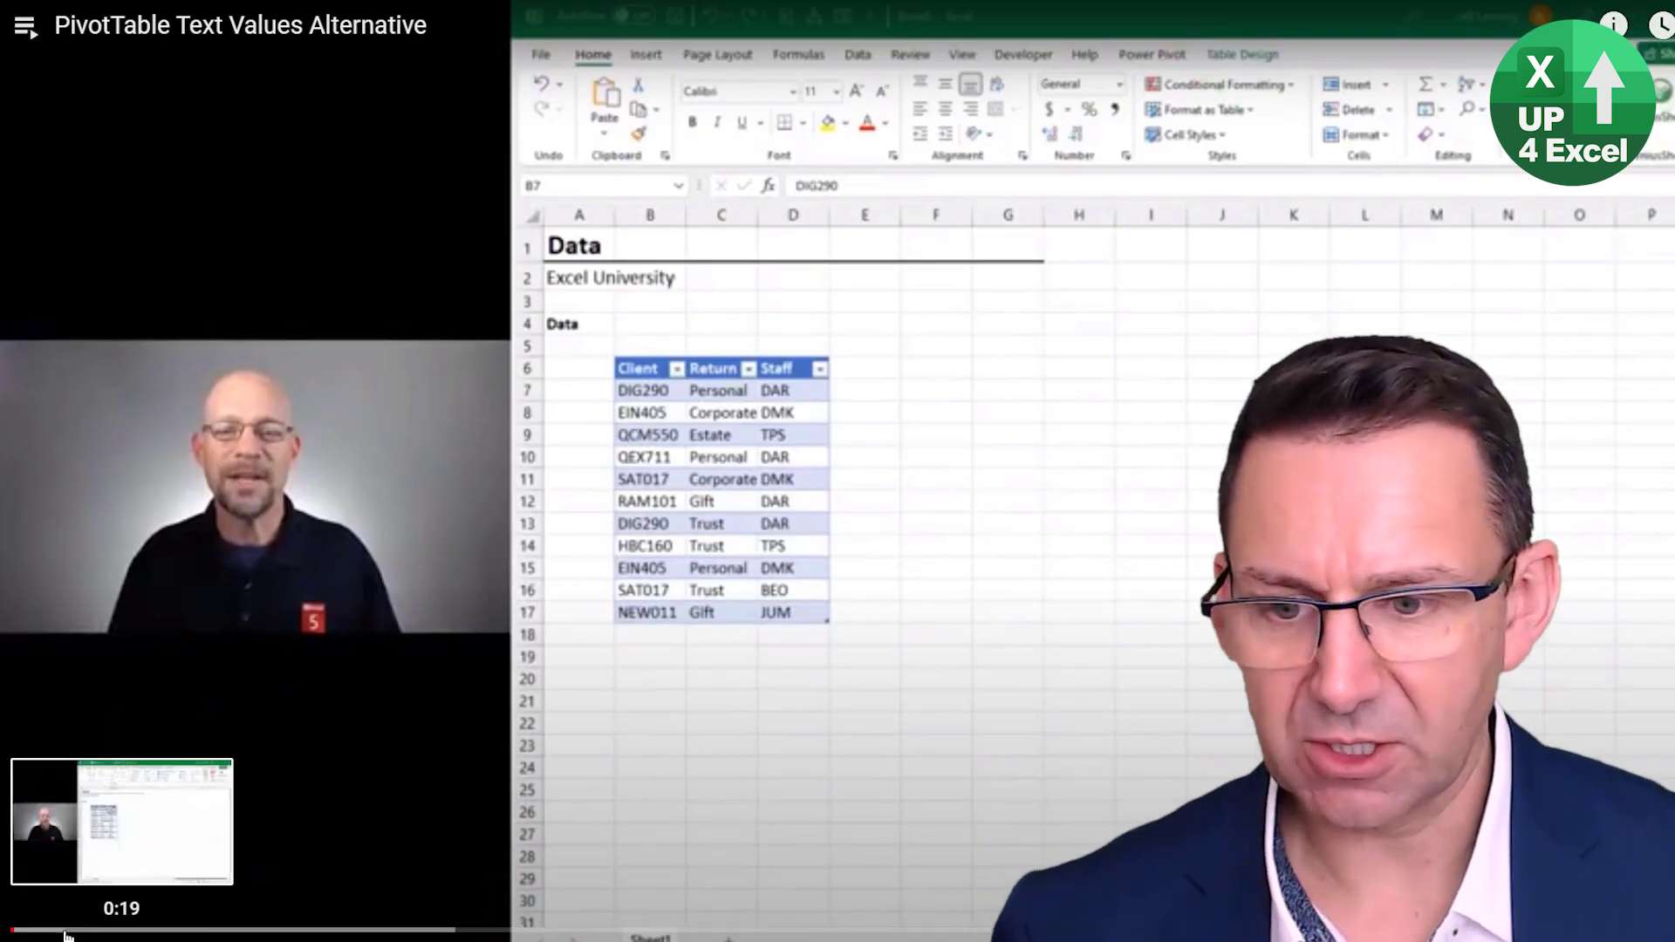
- Jump the tutorial video ahead to 2:41 and resume playback
left_click_drag(15, 933, 543, 936)
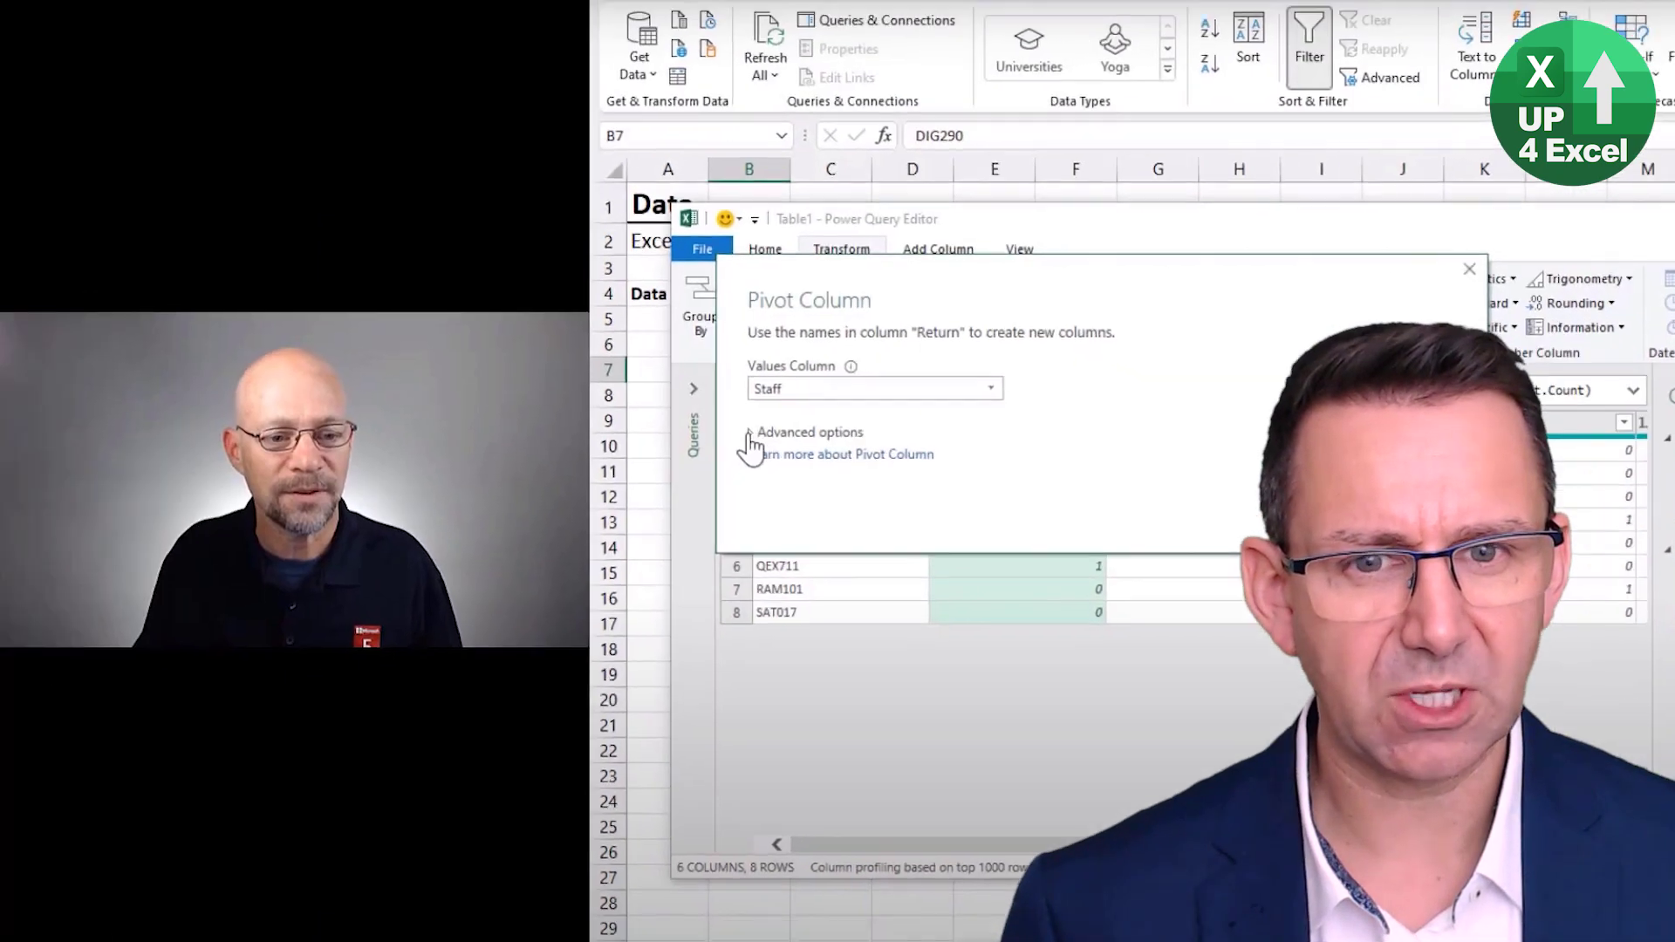
left_click(1097, 463)
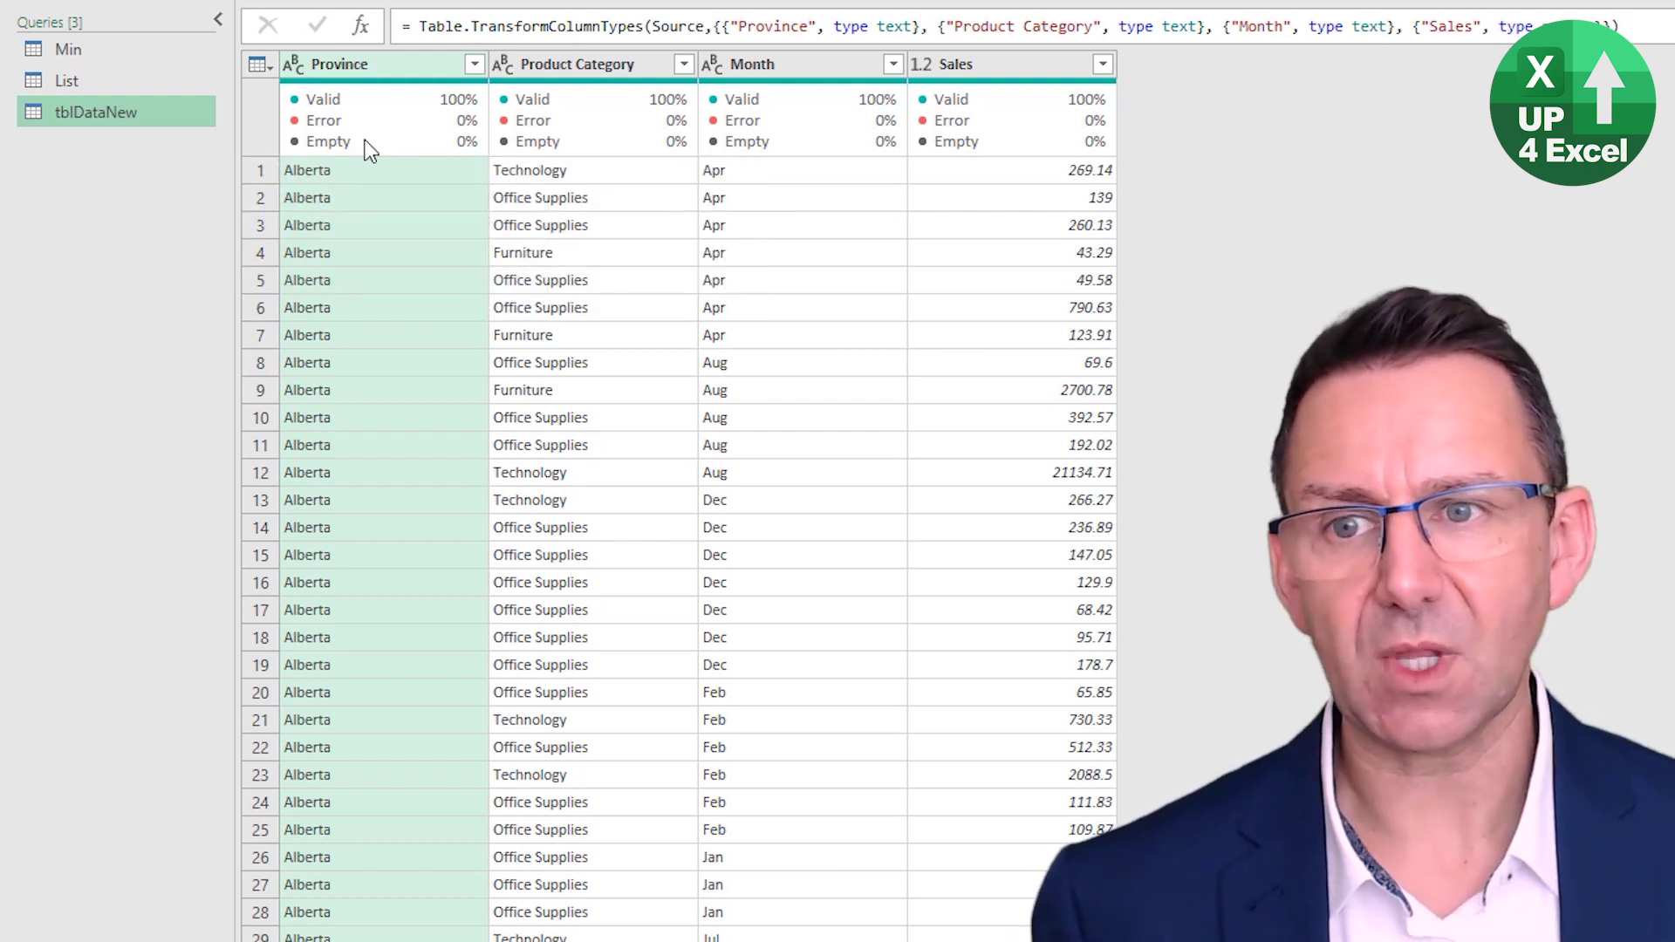
- Delete the Sales column from tblDataNew, undoing and redoing the removal
left_click(1009, 74)
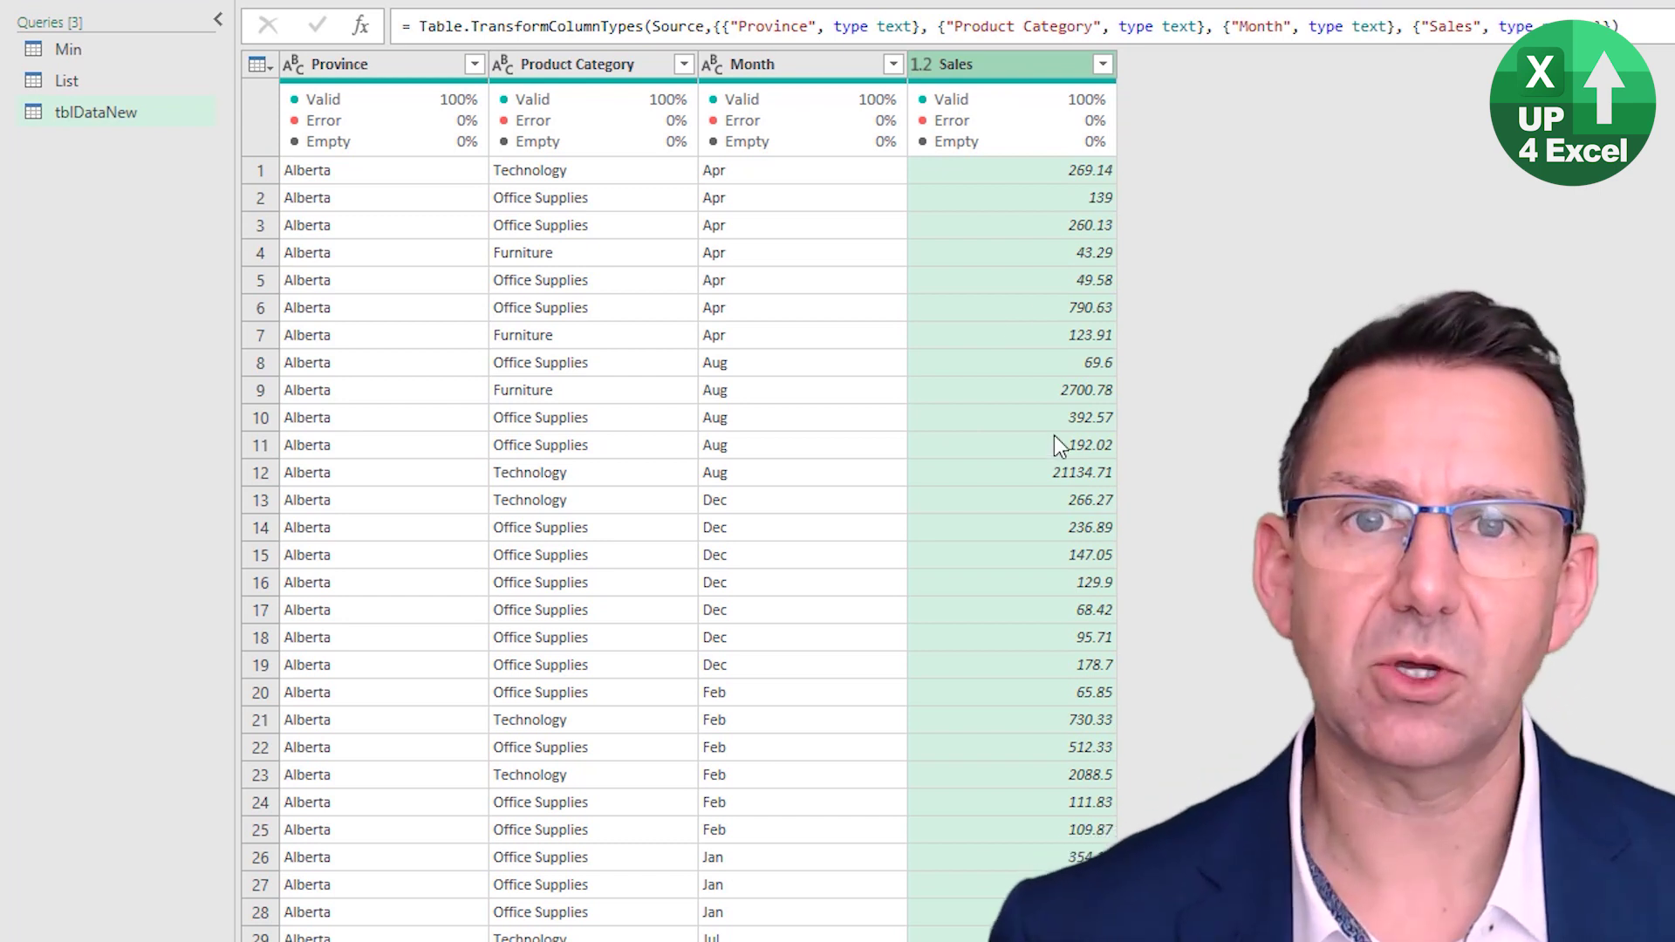
key("Delete")
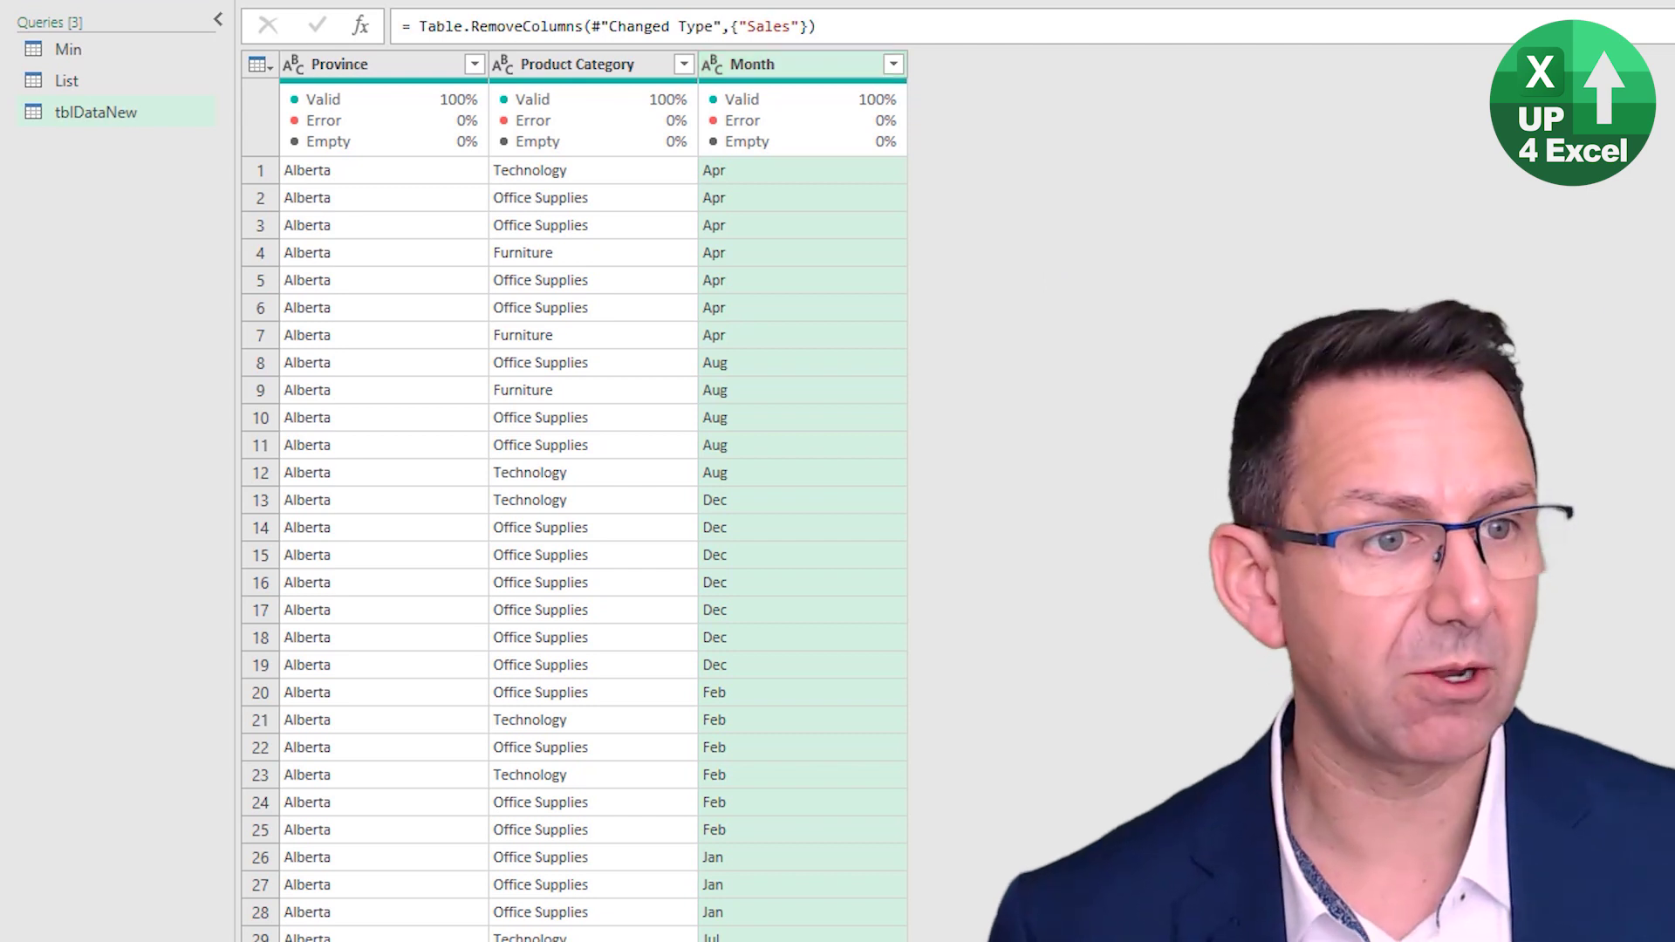
key("ctrl+z")
key("ctrl+y")
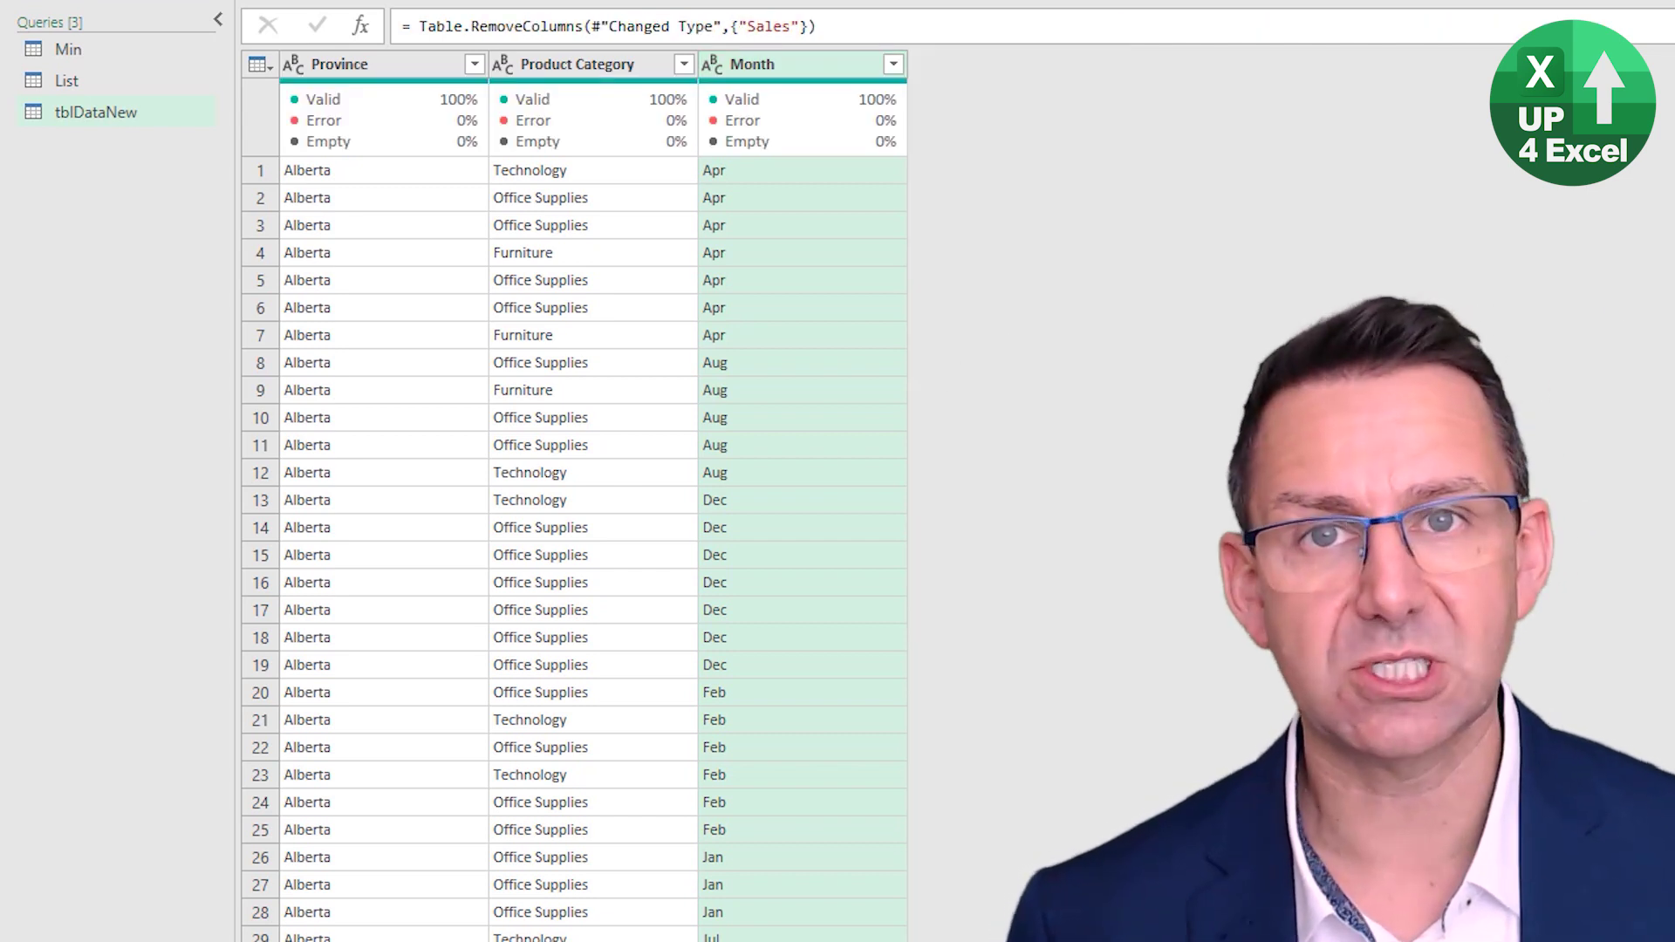
- Point out repeated rows such as the Aug entries in rows 10 and 11
left_click(549, 390)
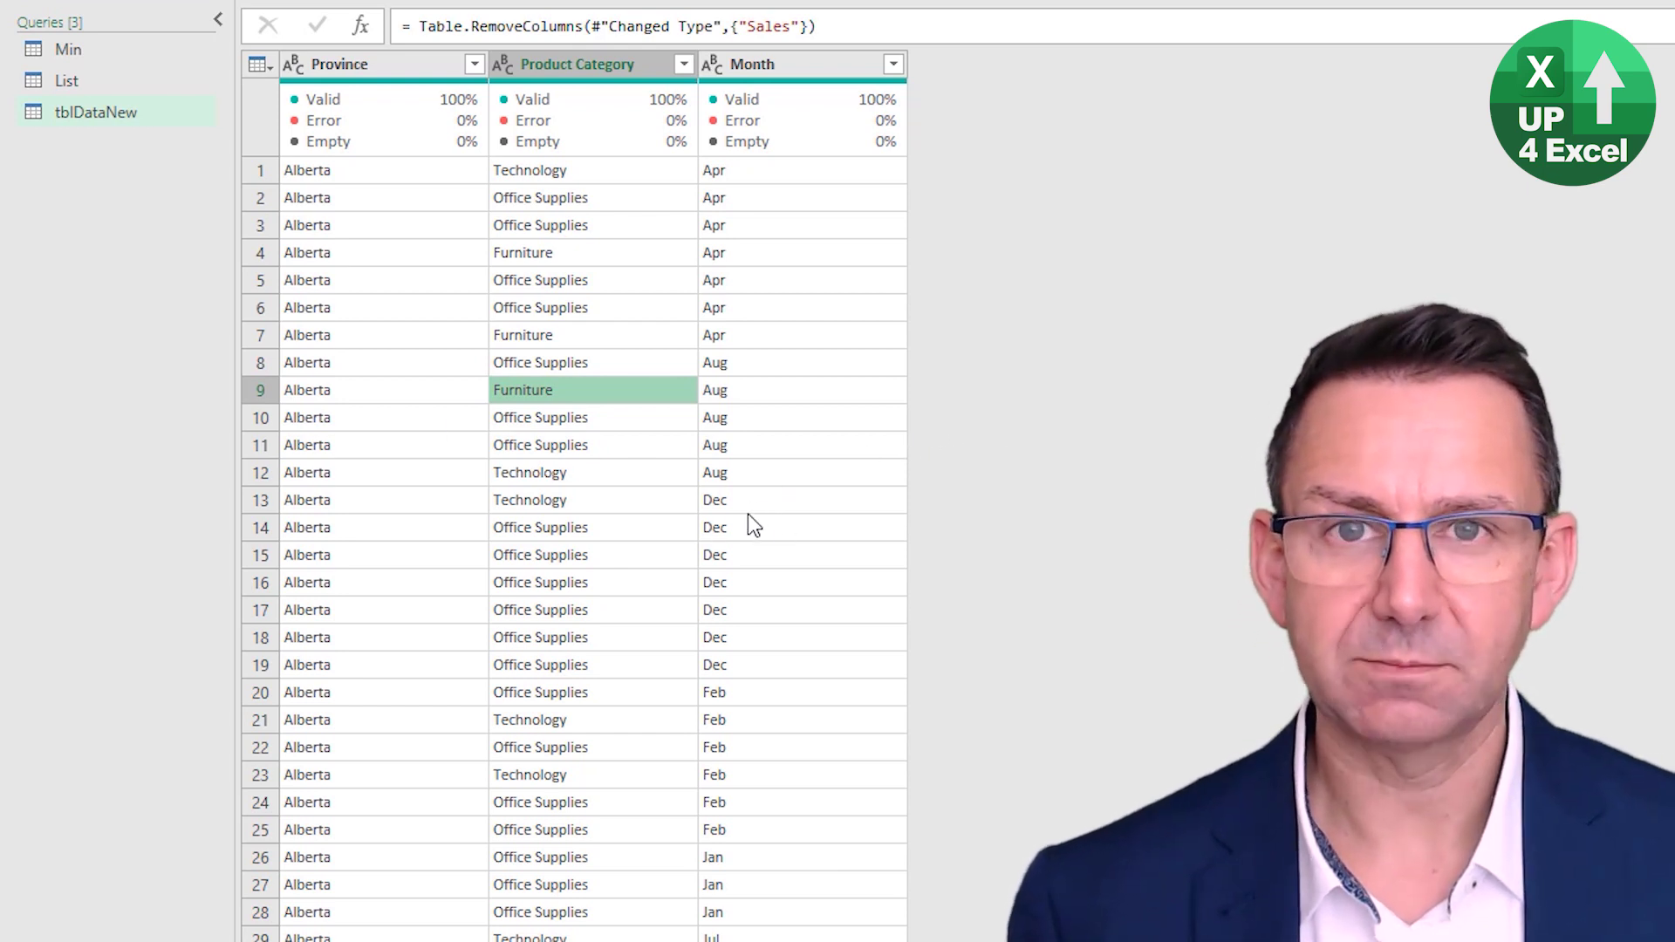
left_click(323, 422)
left_click(327, 442)
left_click(365, 423)
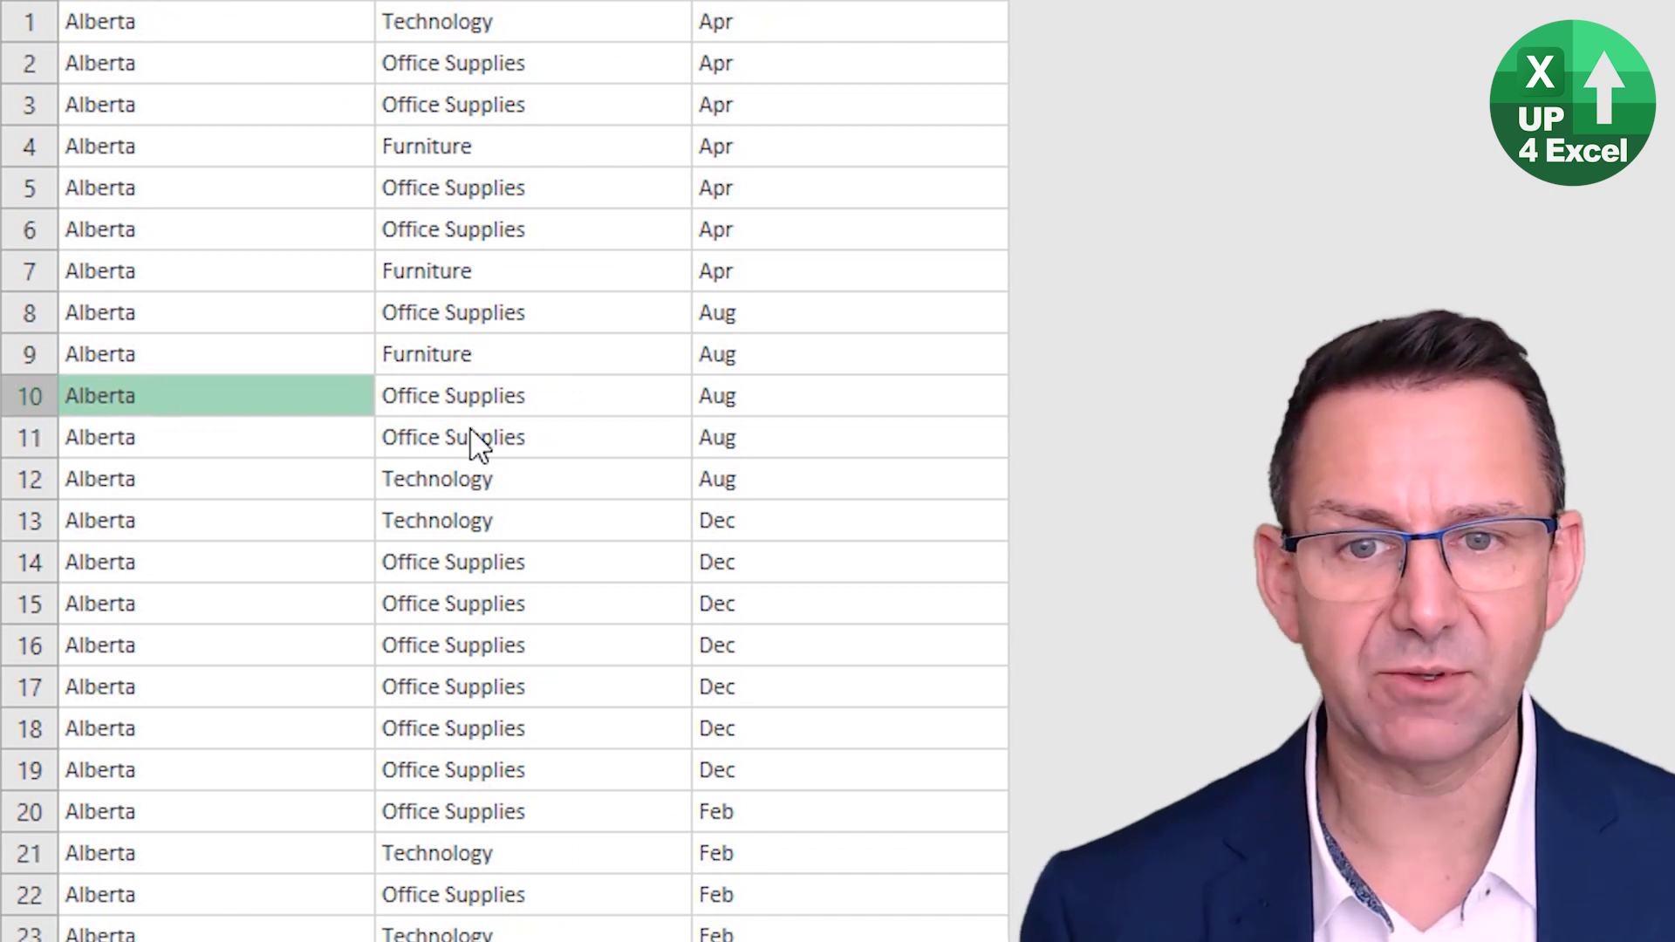
left_click(740, 394)
left_click(747, 436)
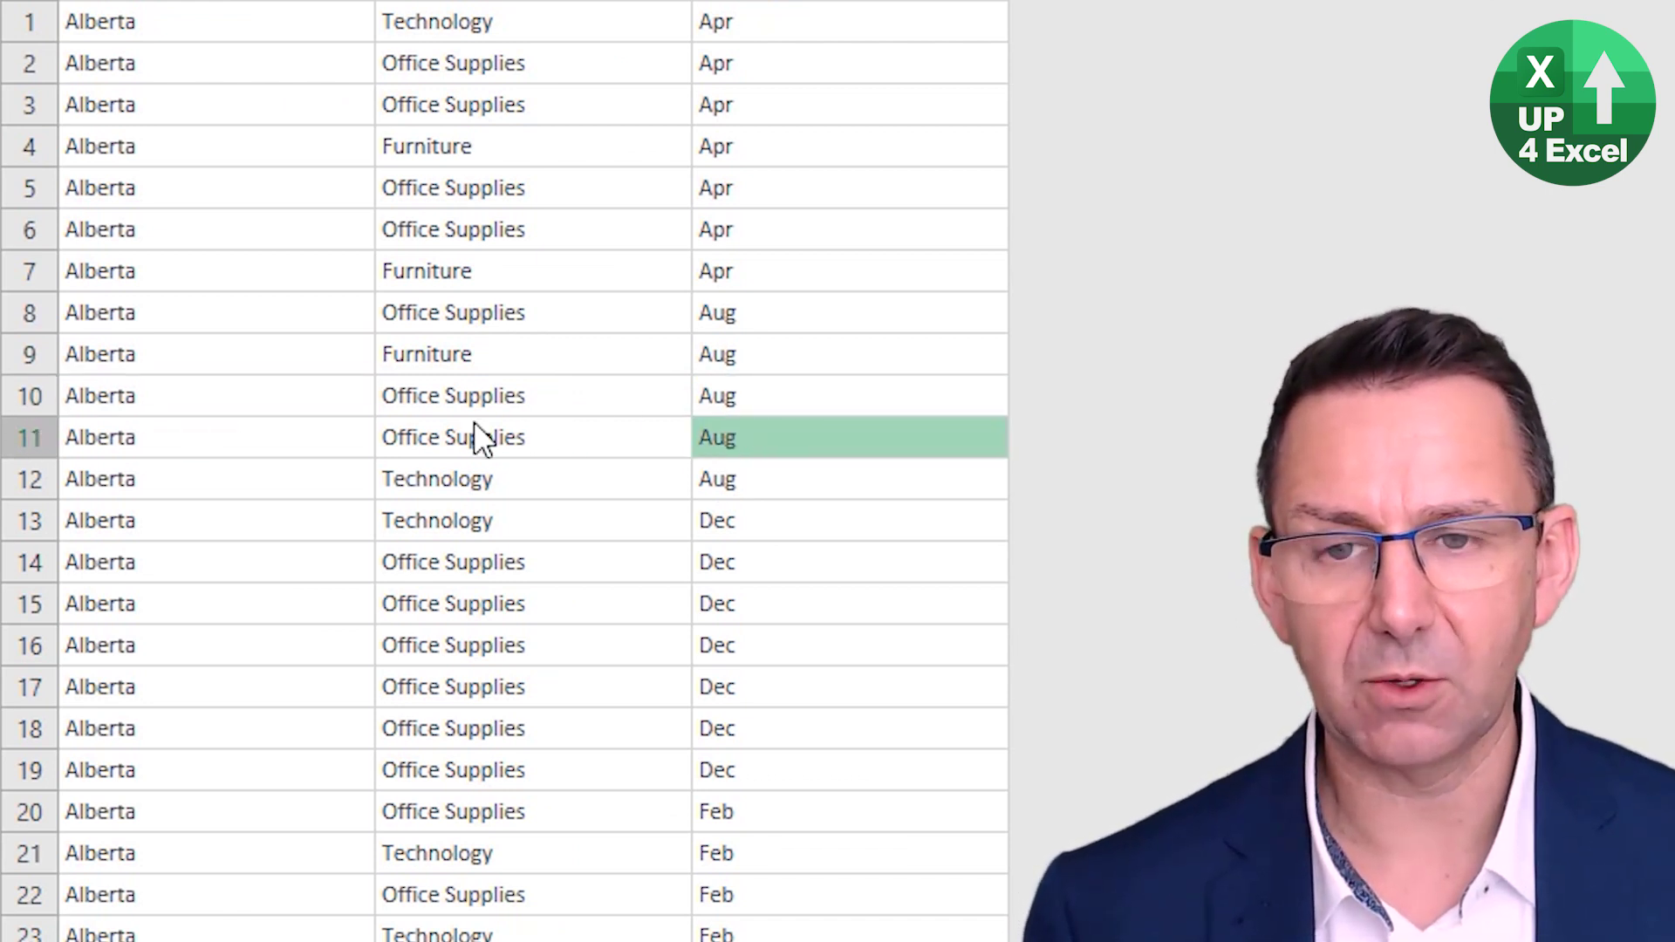
left_click(230, 403)
left_click(602, 408)
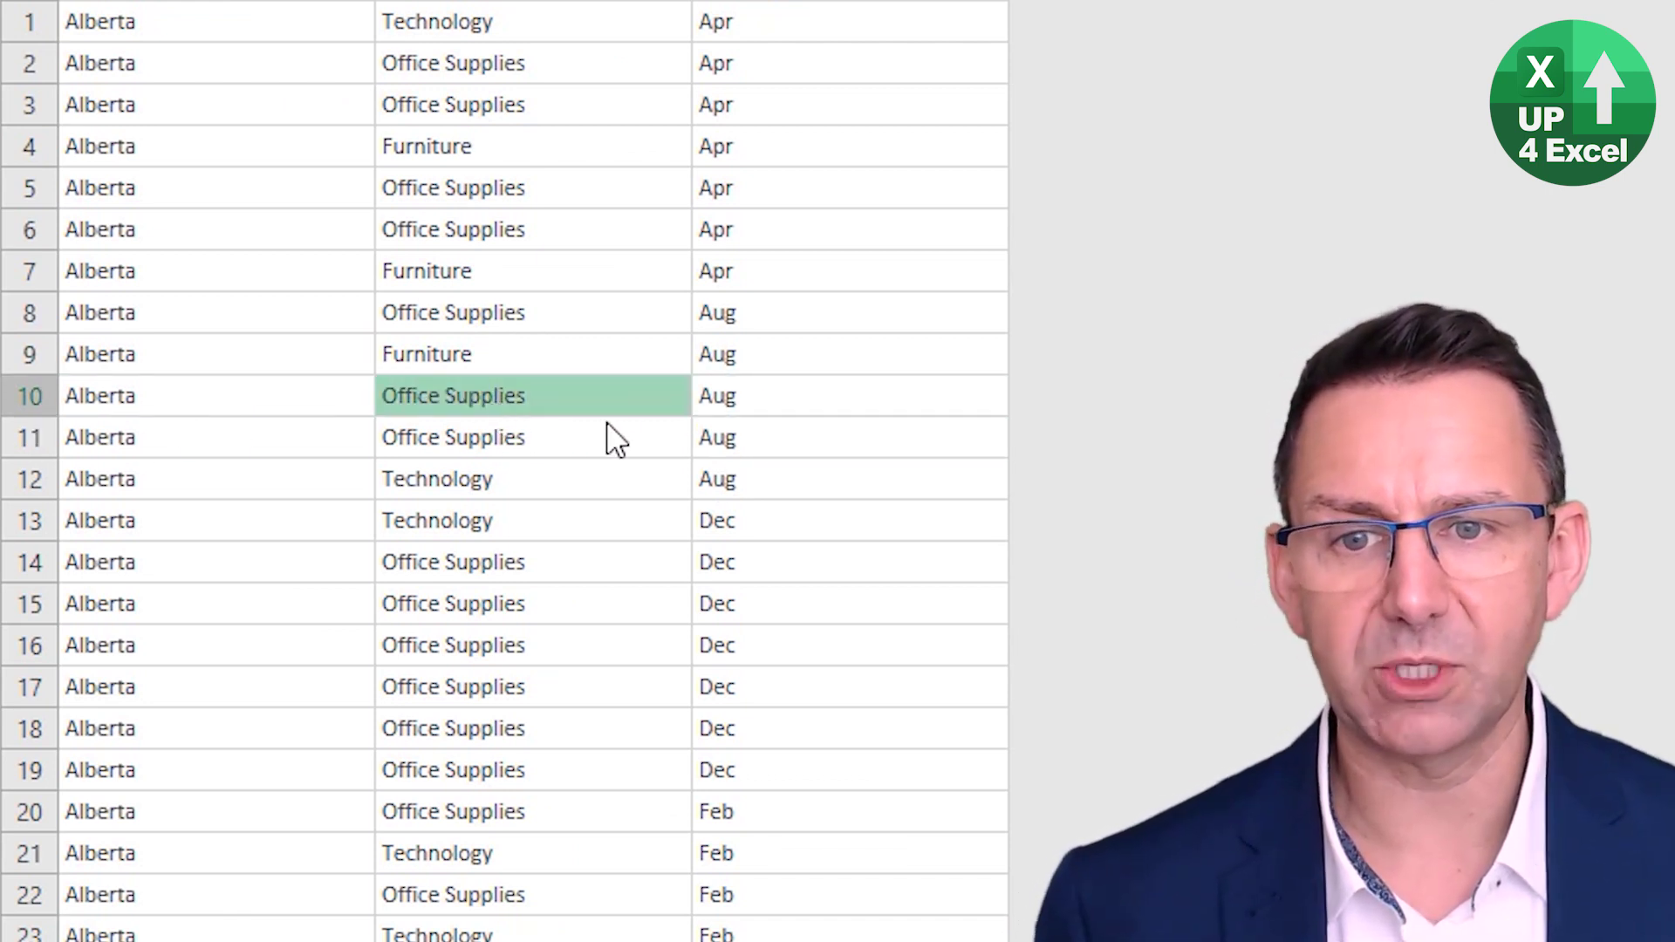
left_click(759, 410)
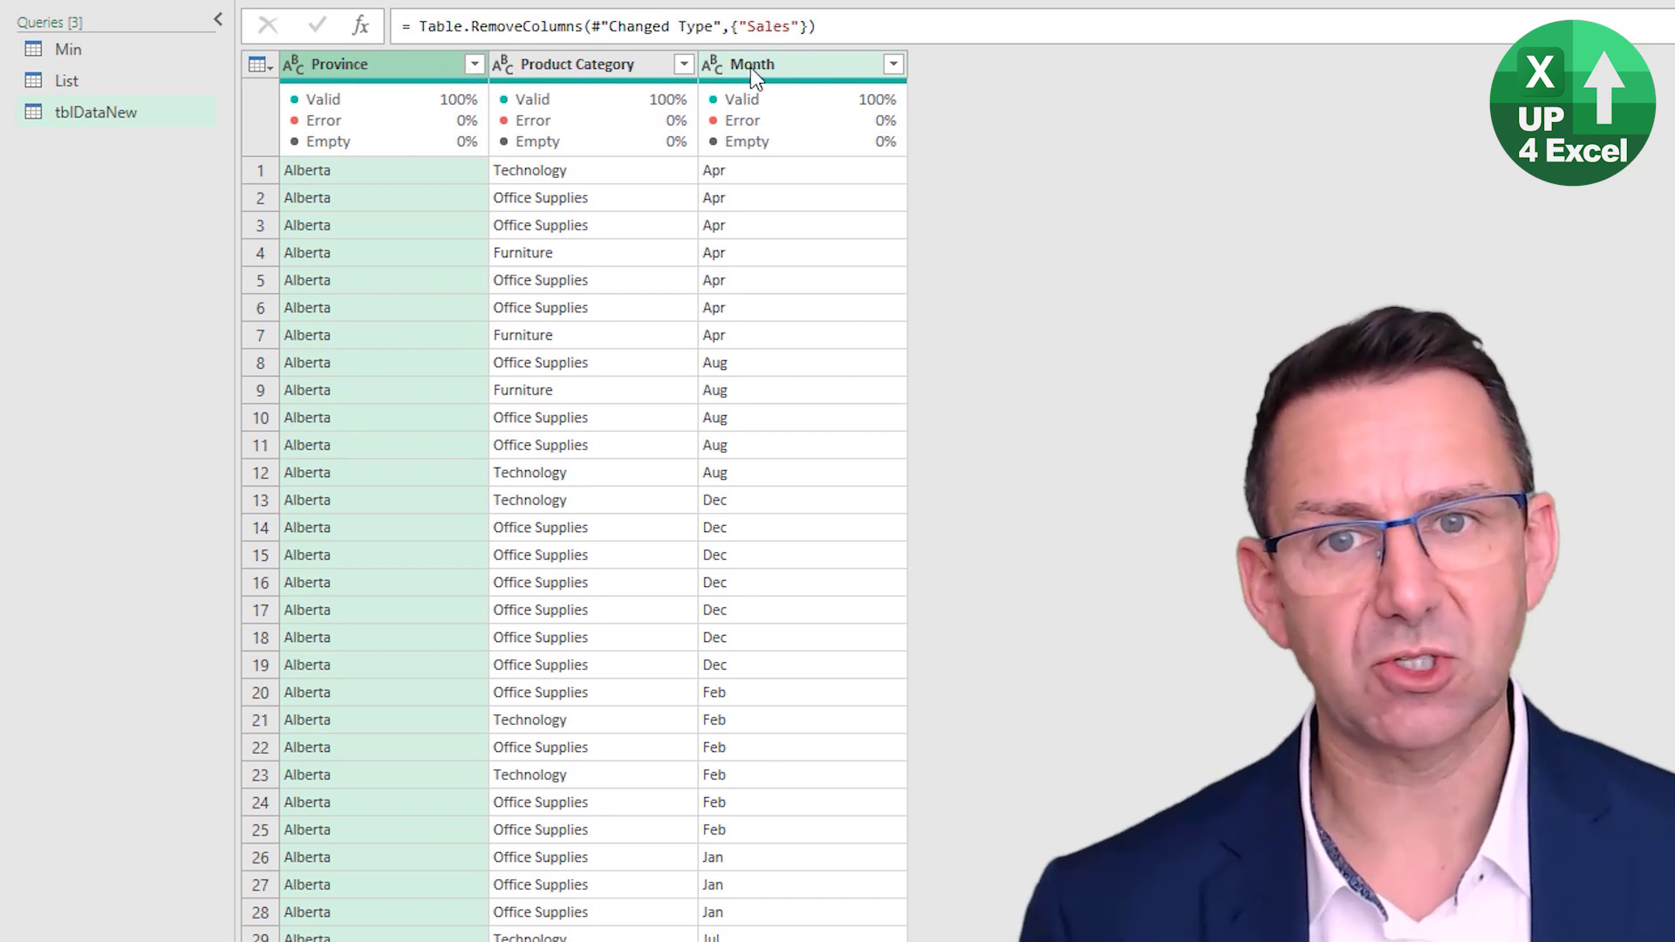
left_click(755, 68, "shift")
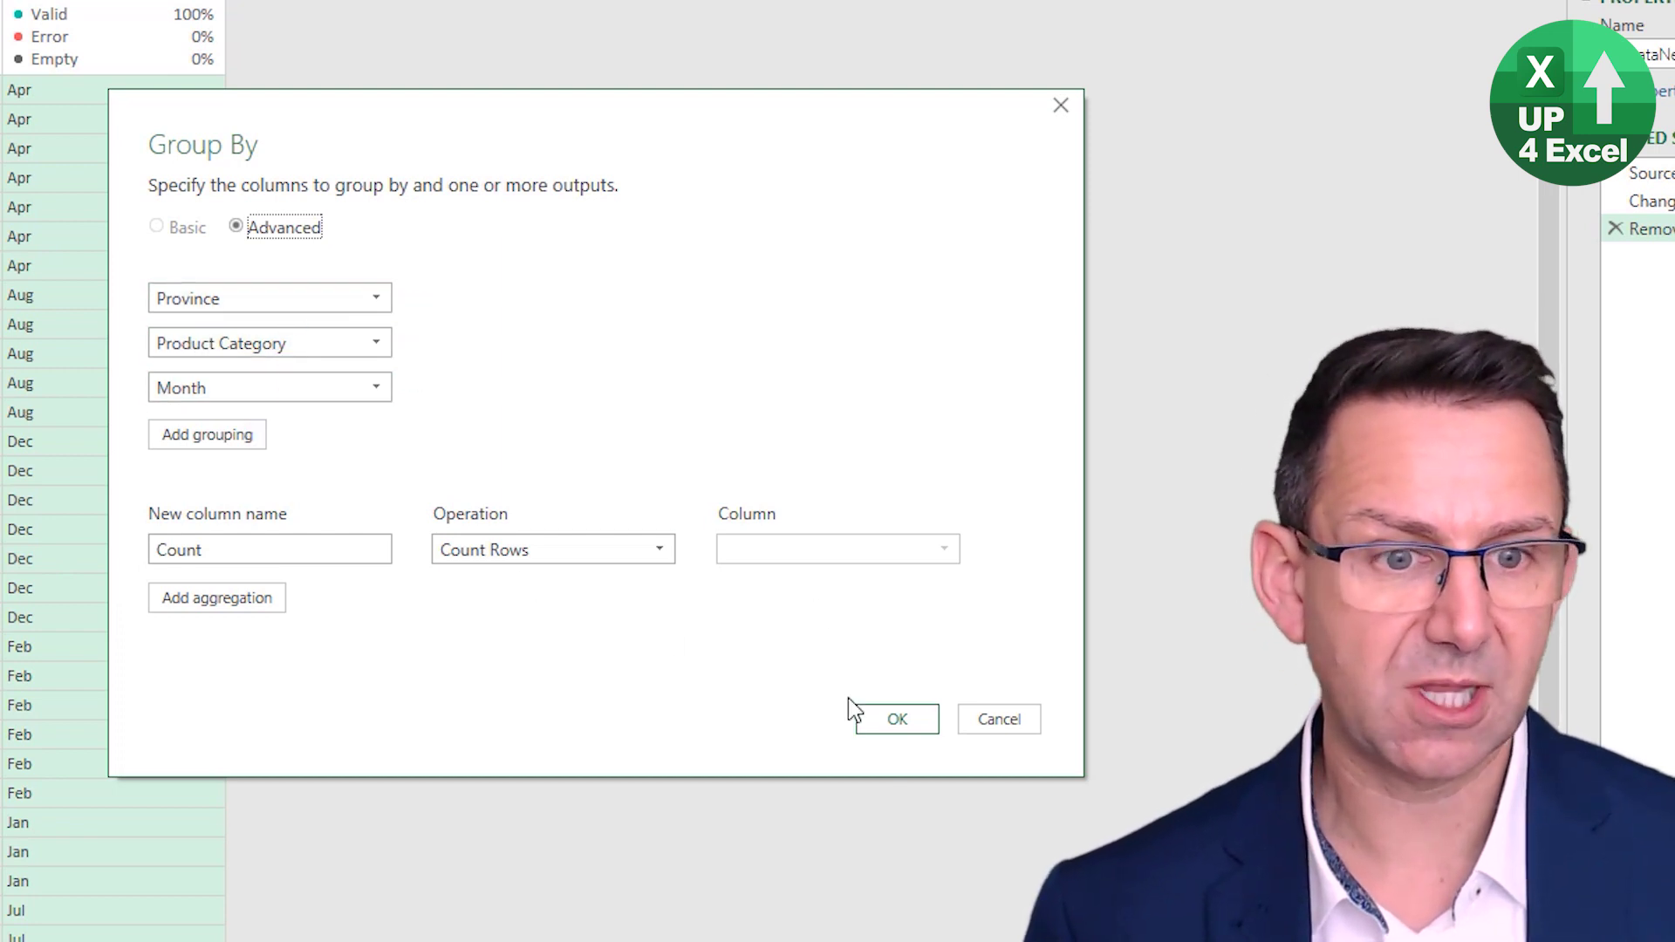
- Group by Province, Product Category and Month, then delete the resulting Count column
left_click(864, 715)
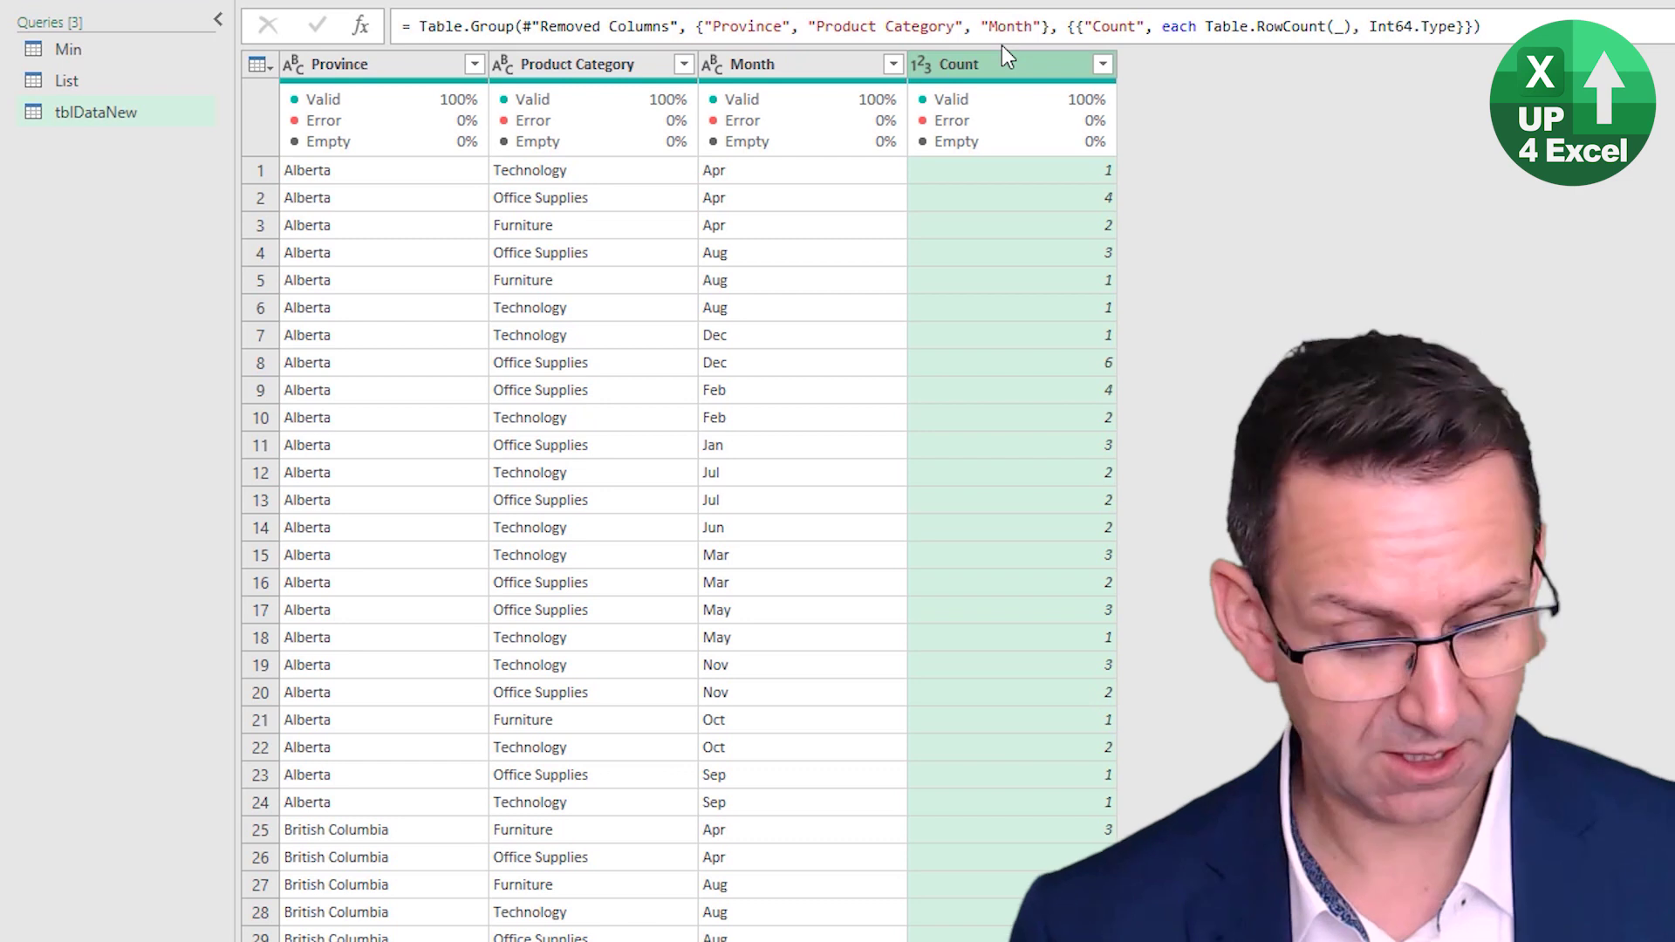
key("Delete")
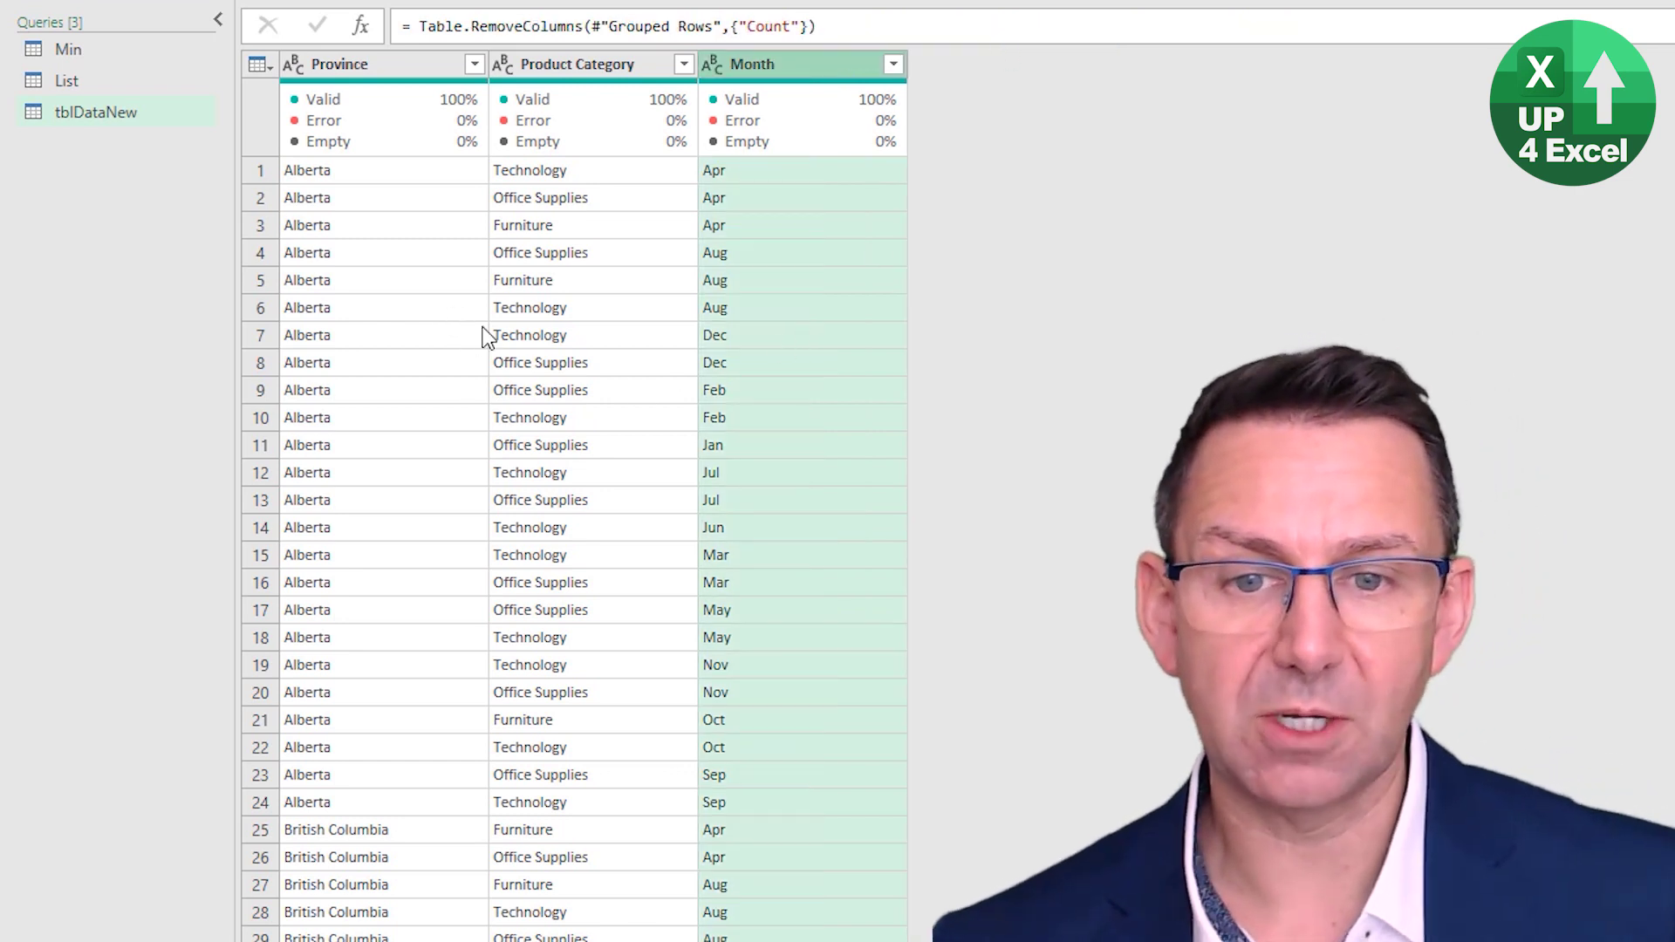
left_click(481, 336)
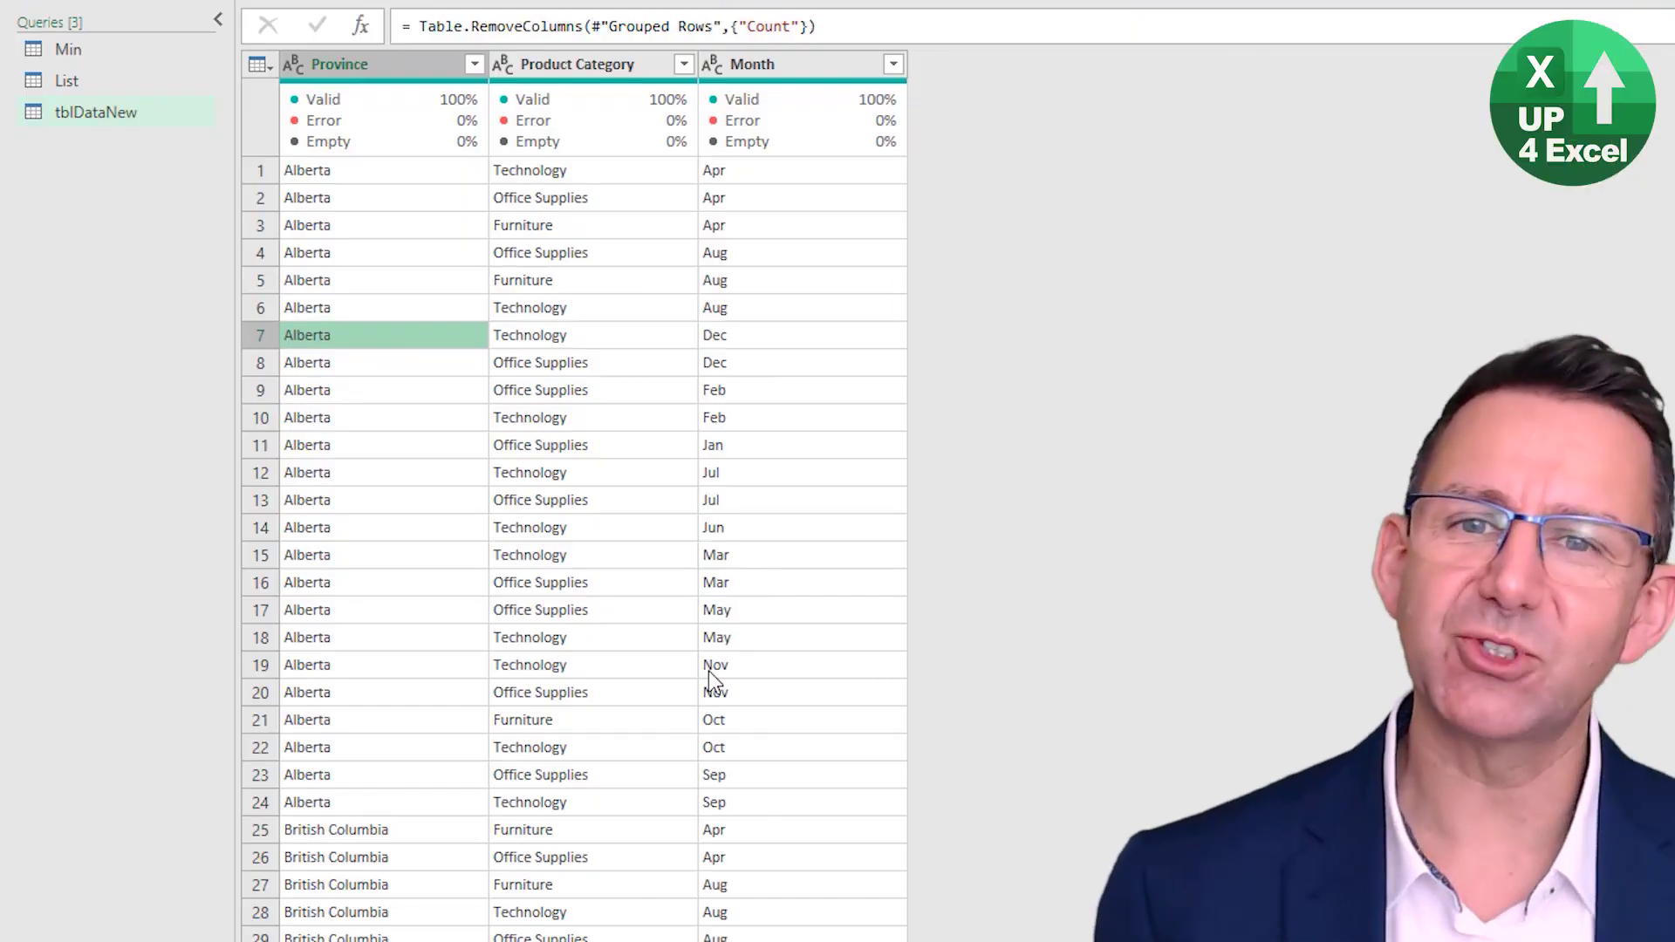
- Group by Province and Product Category with an All Rows column named x
left_click(438, 68)
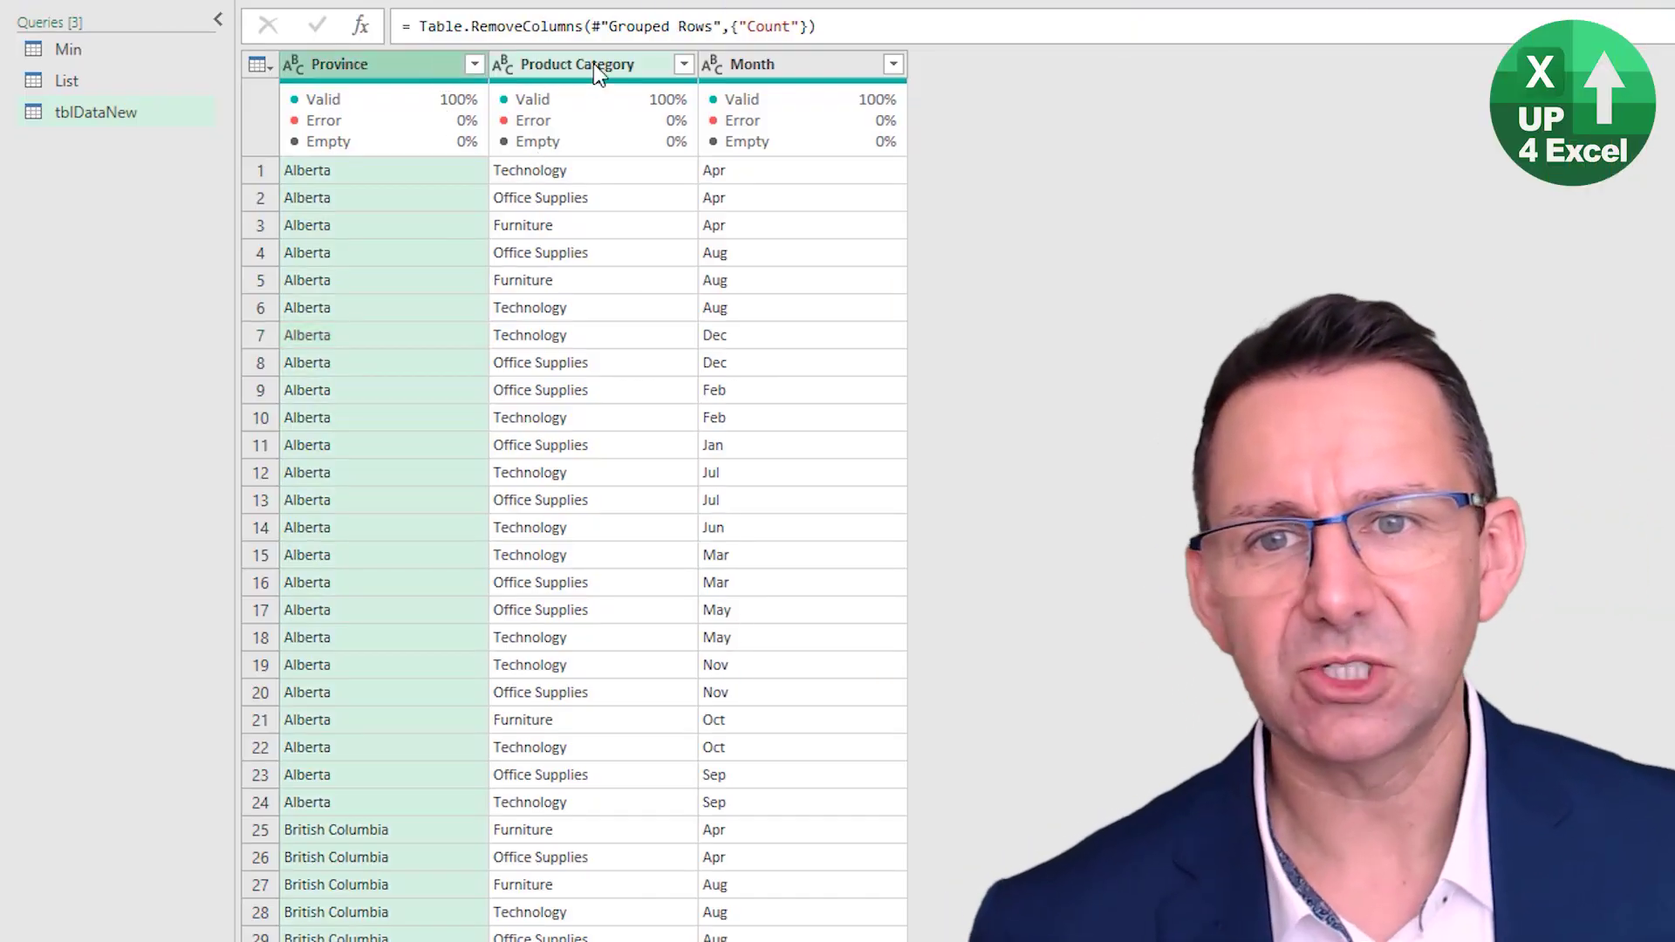
left_click(602, 67, "ctrl")
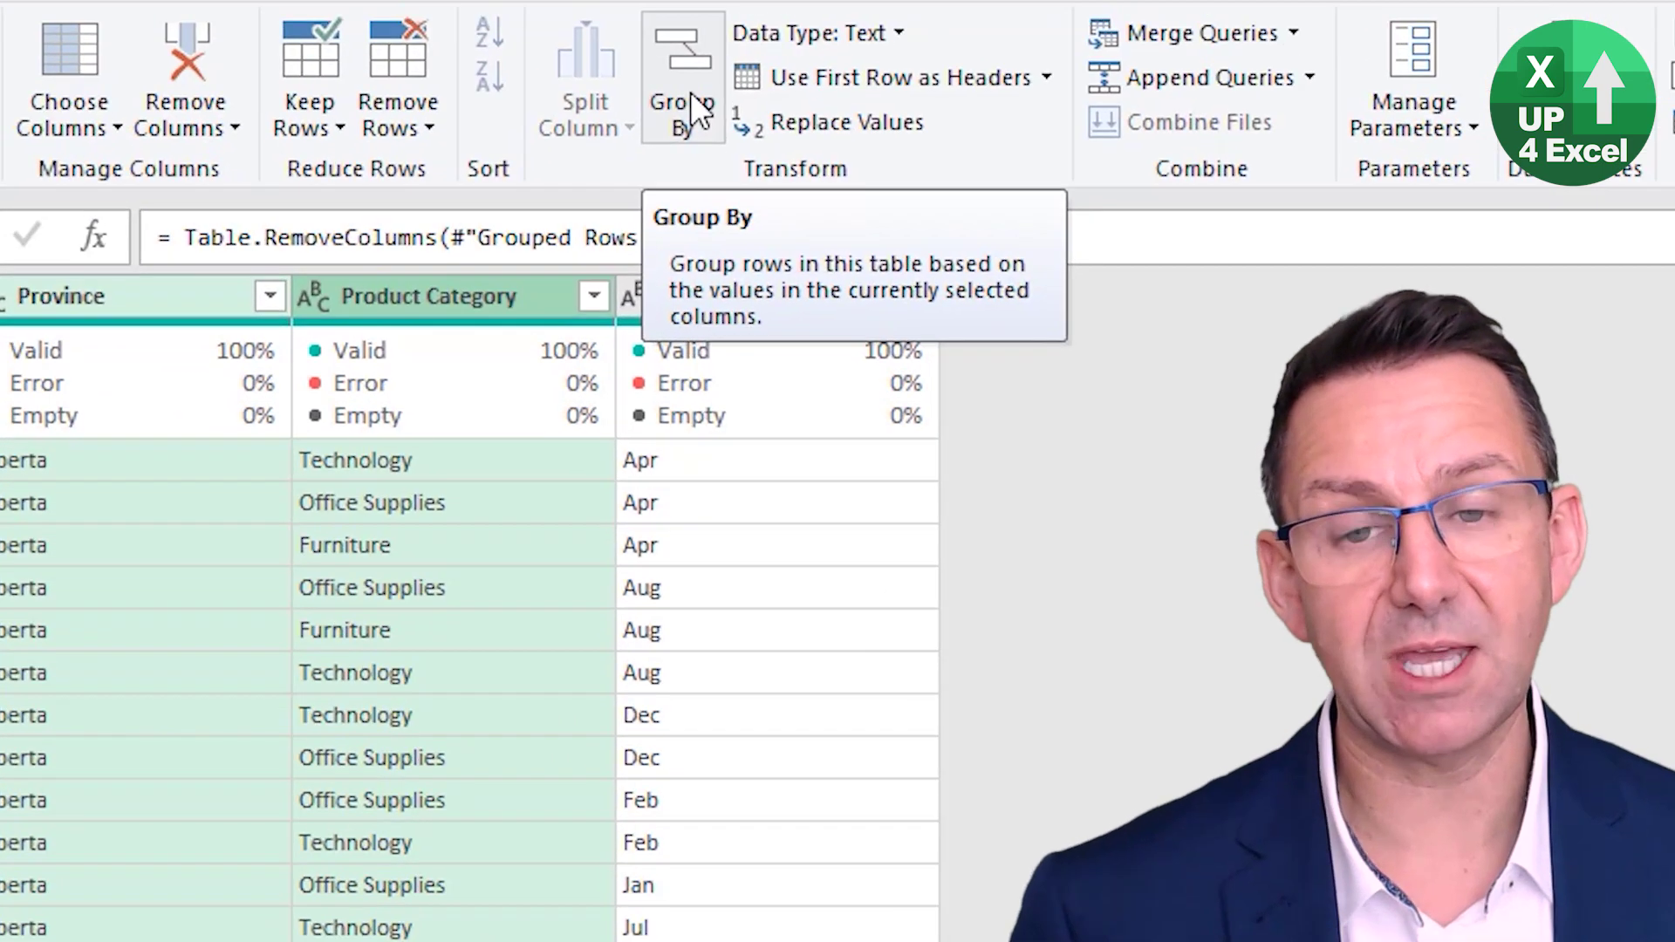
left_click(690, 91)
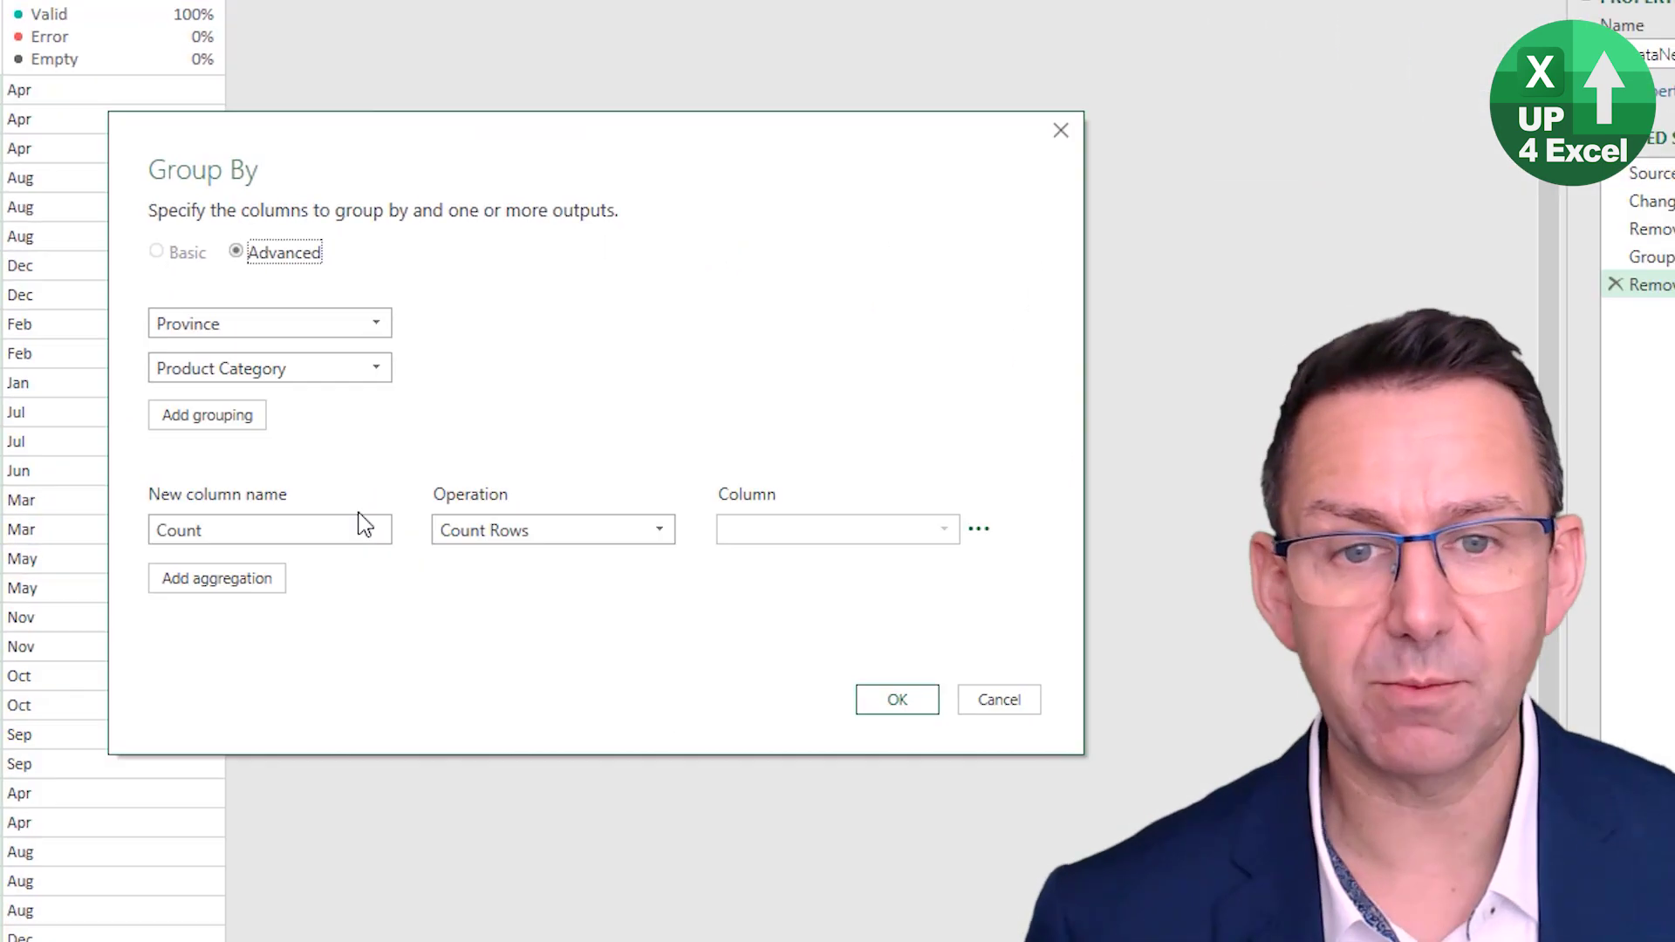
left_click(299, 531)
double_click(299, 531)
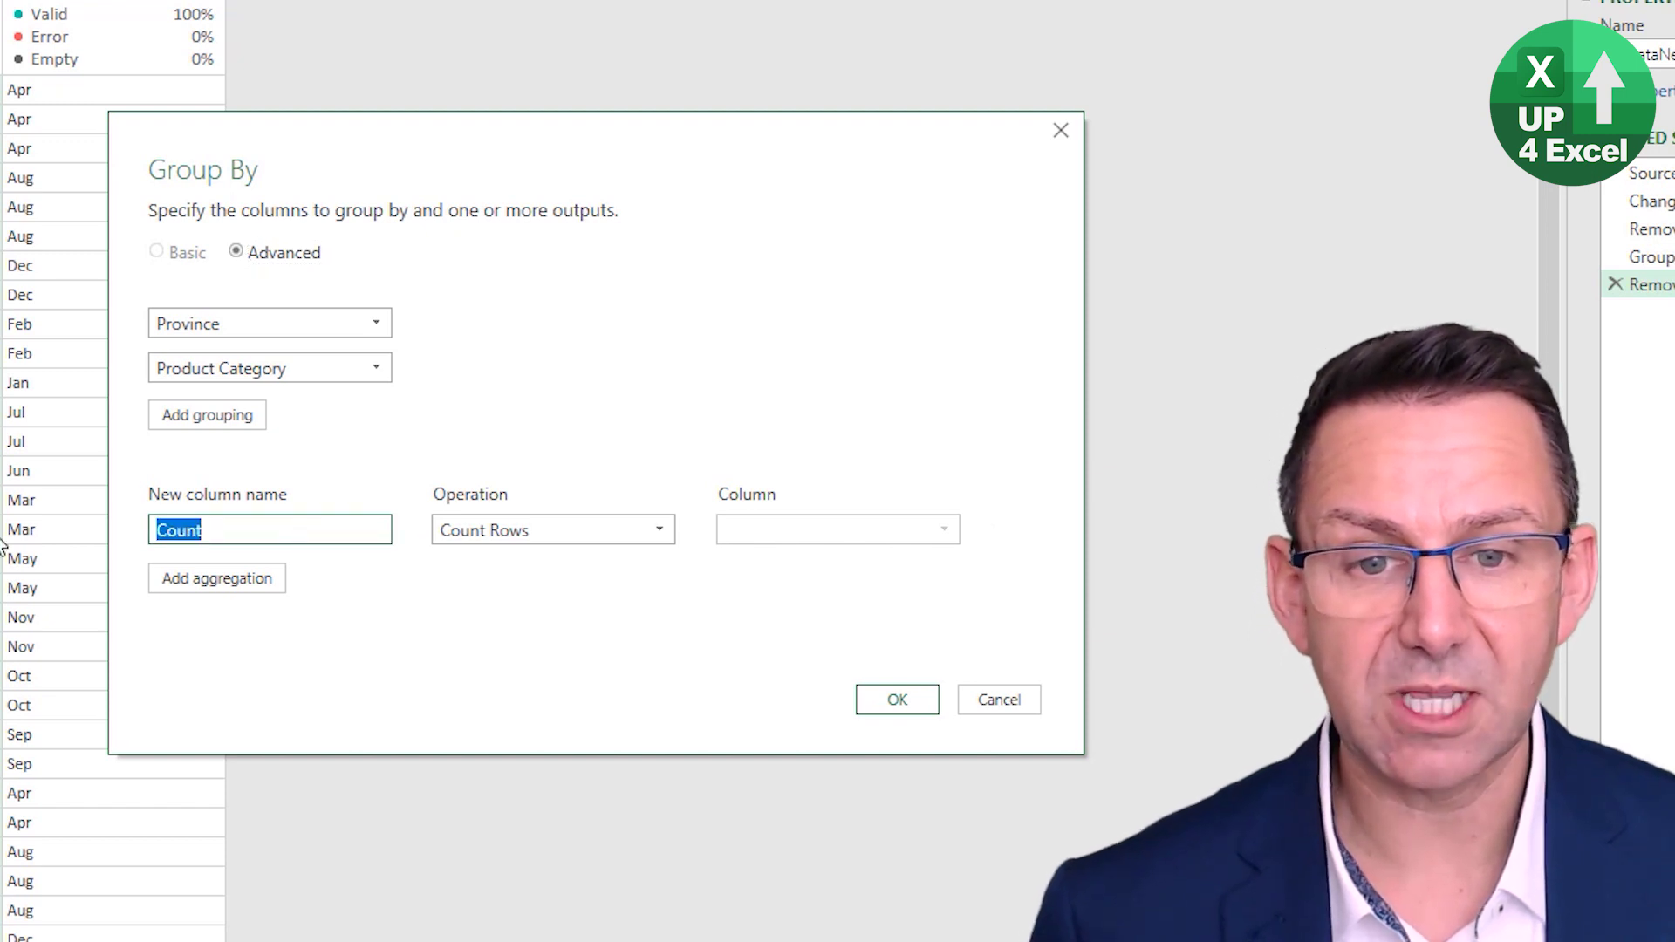
type("x")
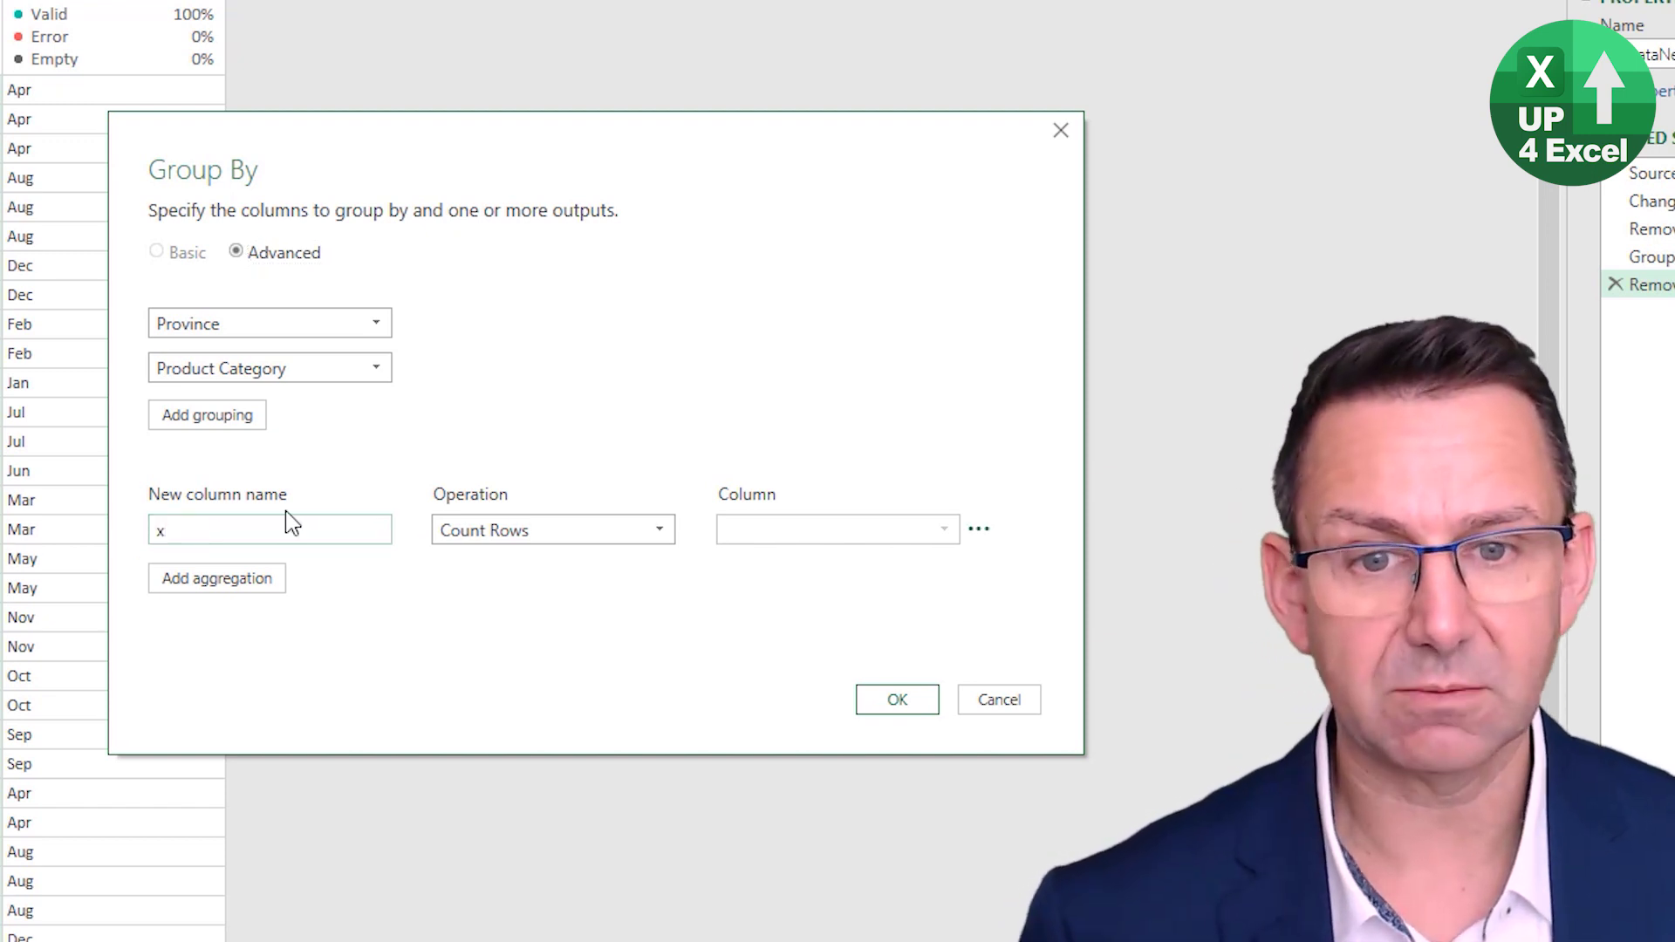
left_click(621, 524)
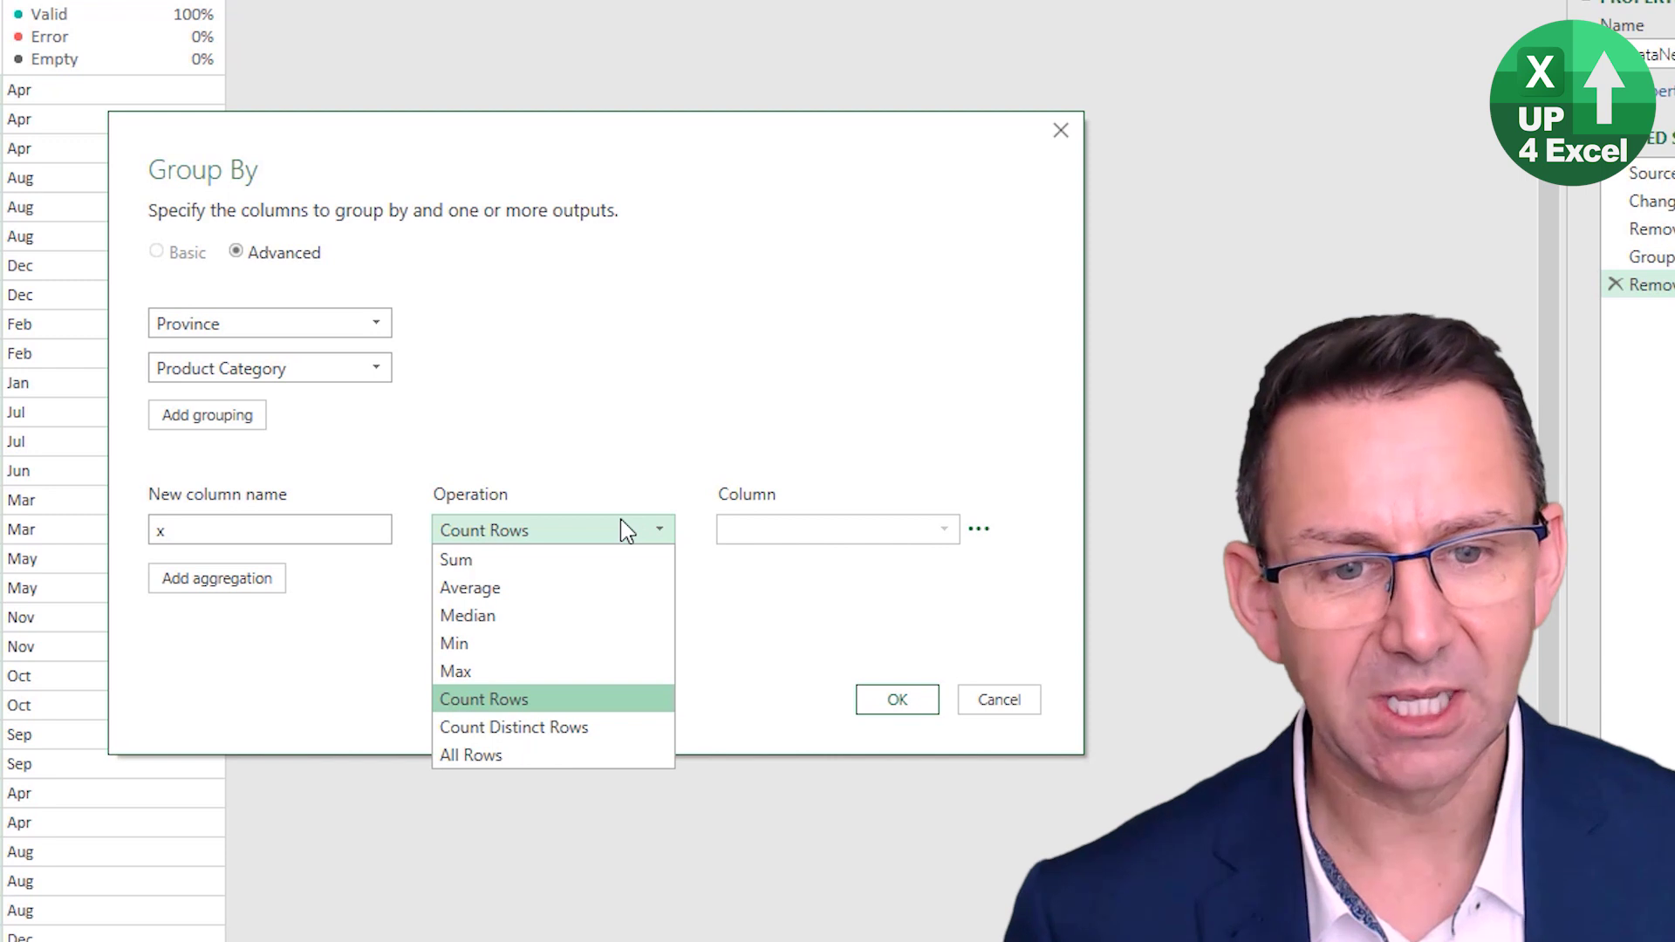
left_click(534, 756)
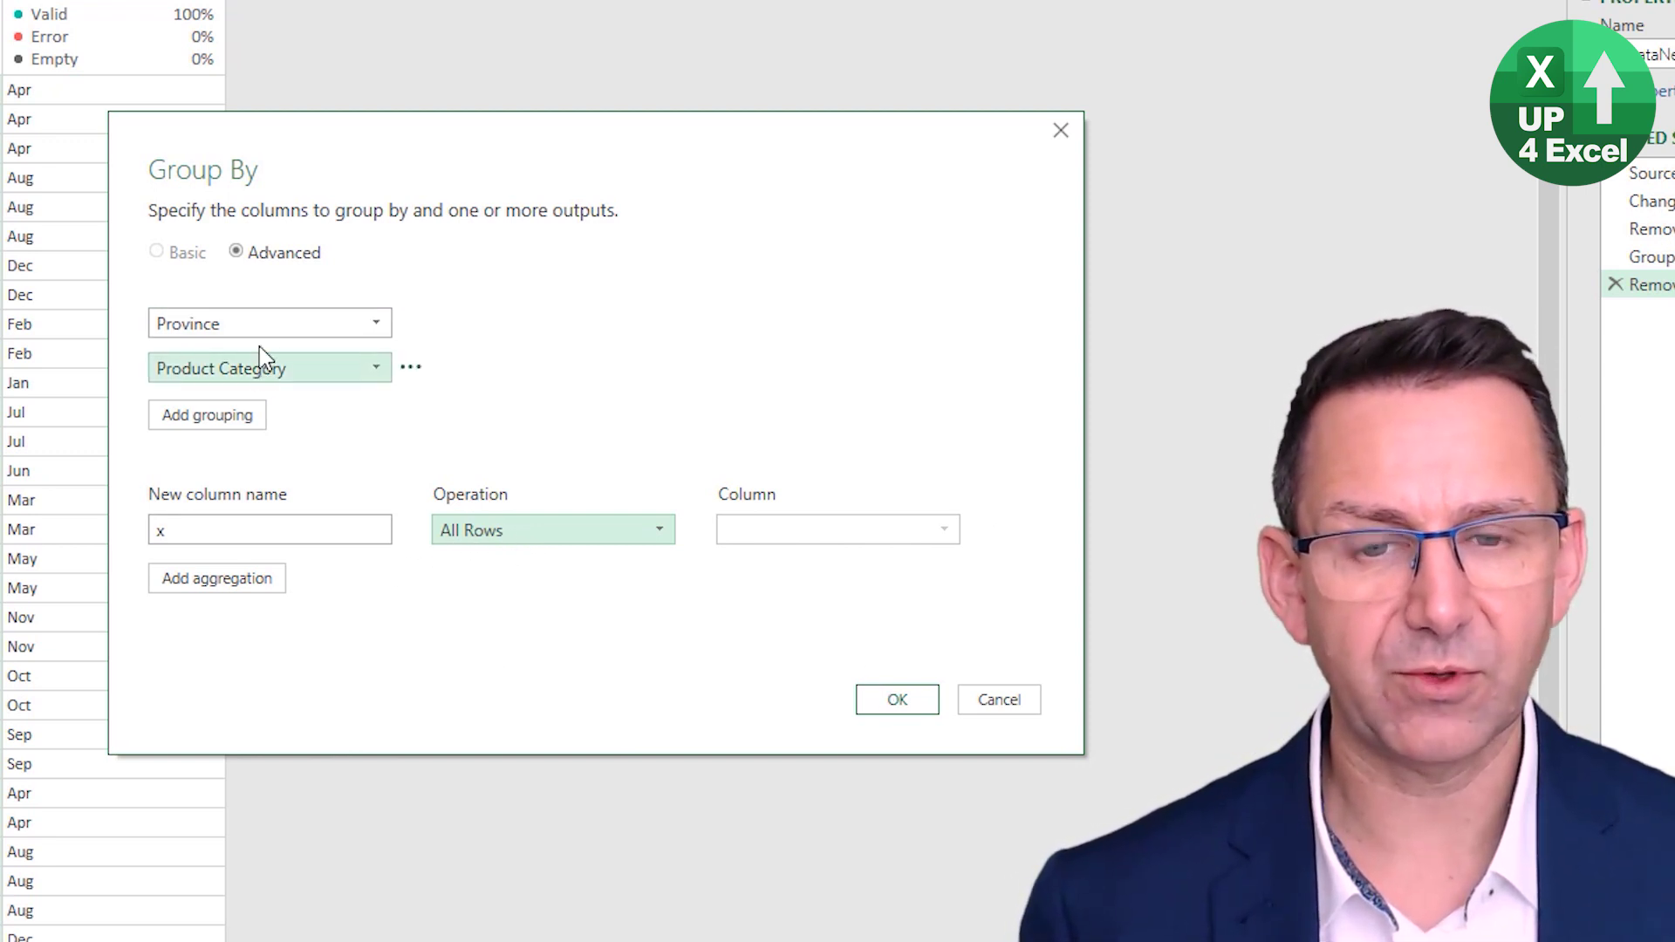
left_click(897, 708)
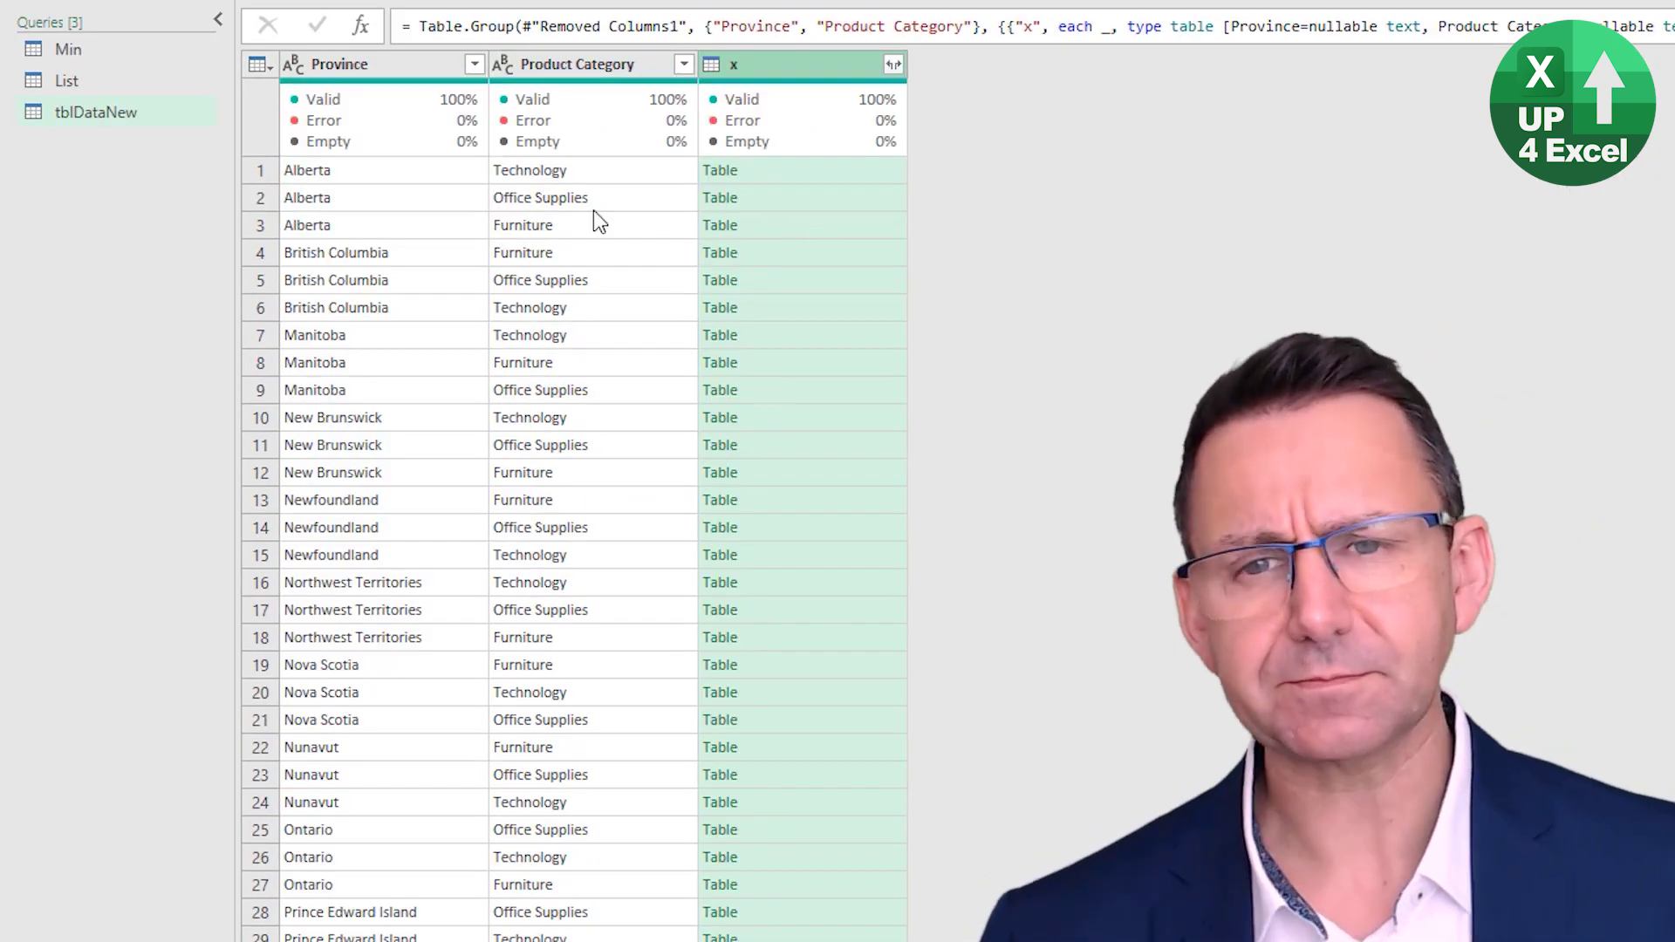
- Preview the nested month tables for Alberta's Technology, Office Supplies and Furniture rows
left_click(431, 178)
left_click(581, 181)
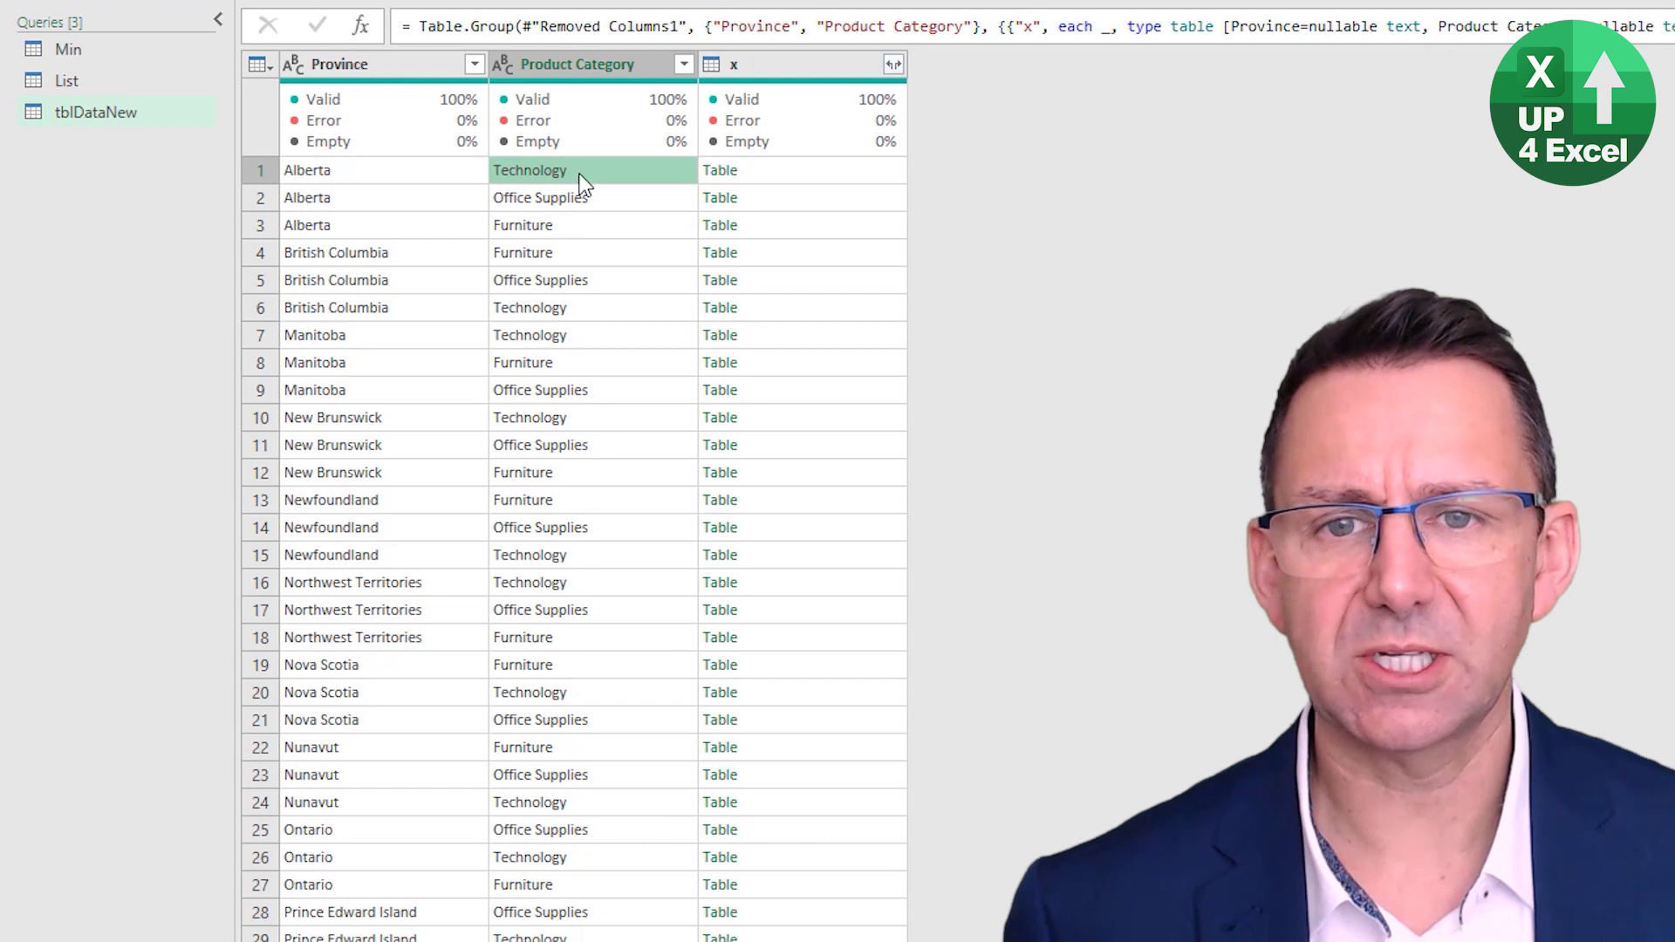
left_click(784, 178)
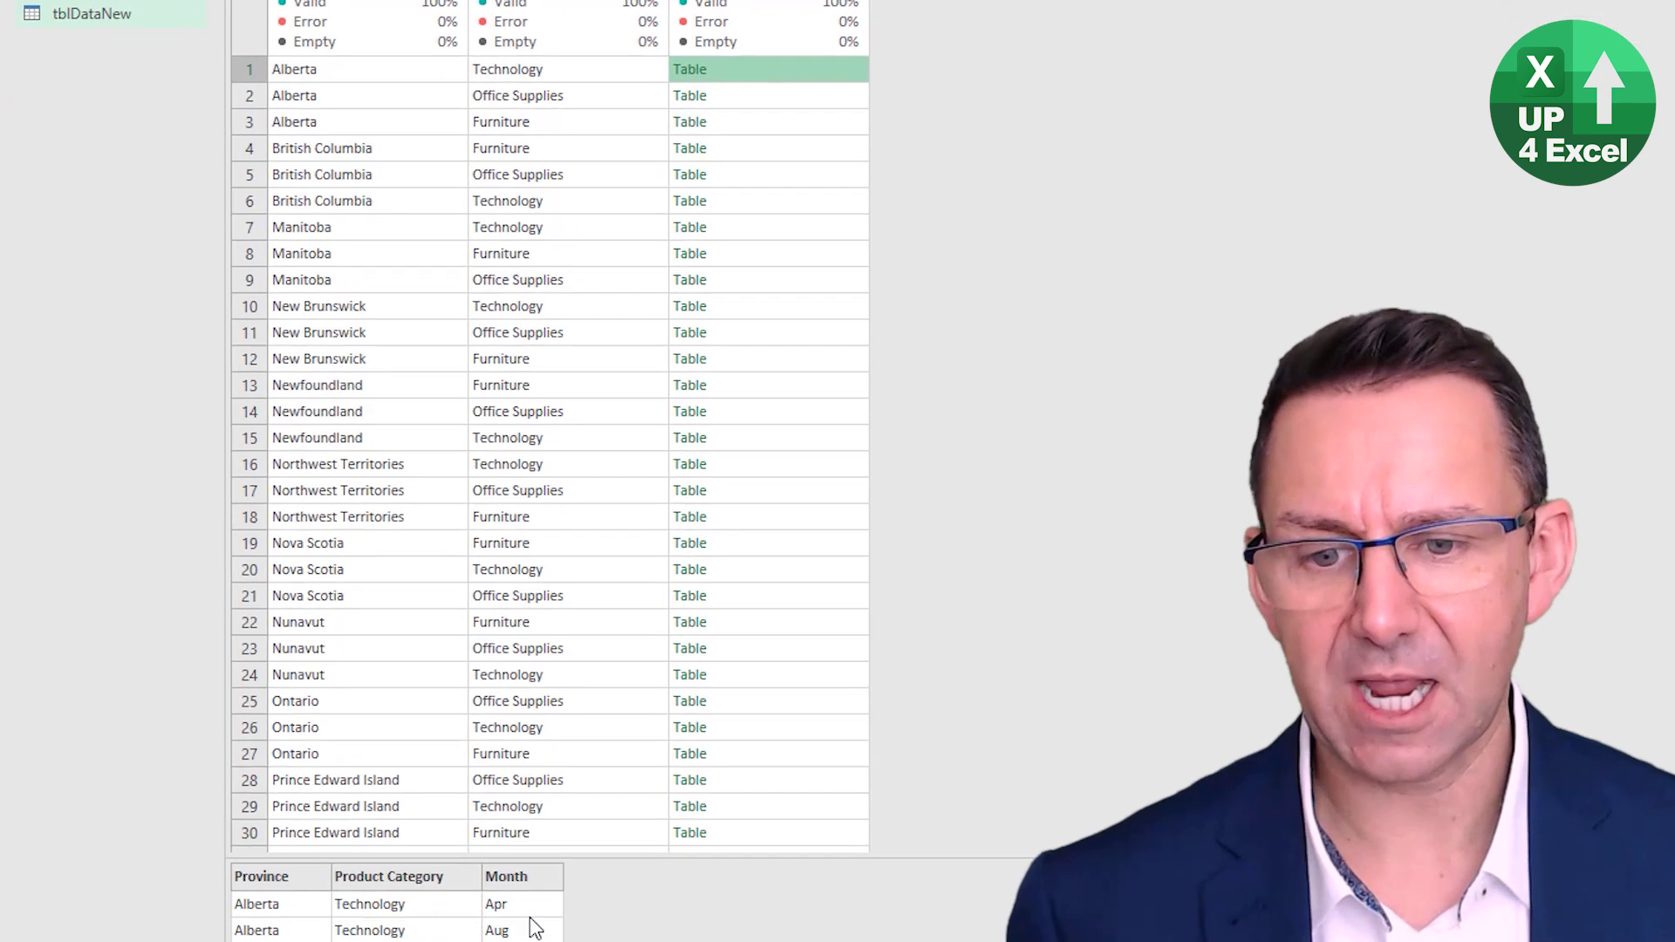
scroll(266, 867, "down", 3)
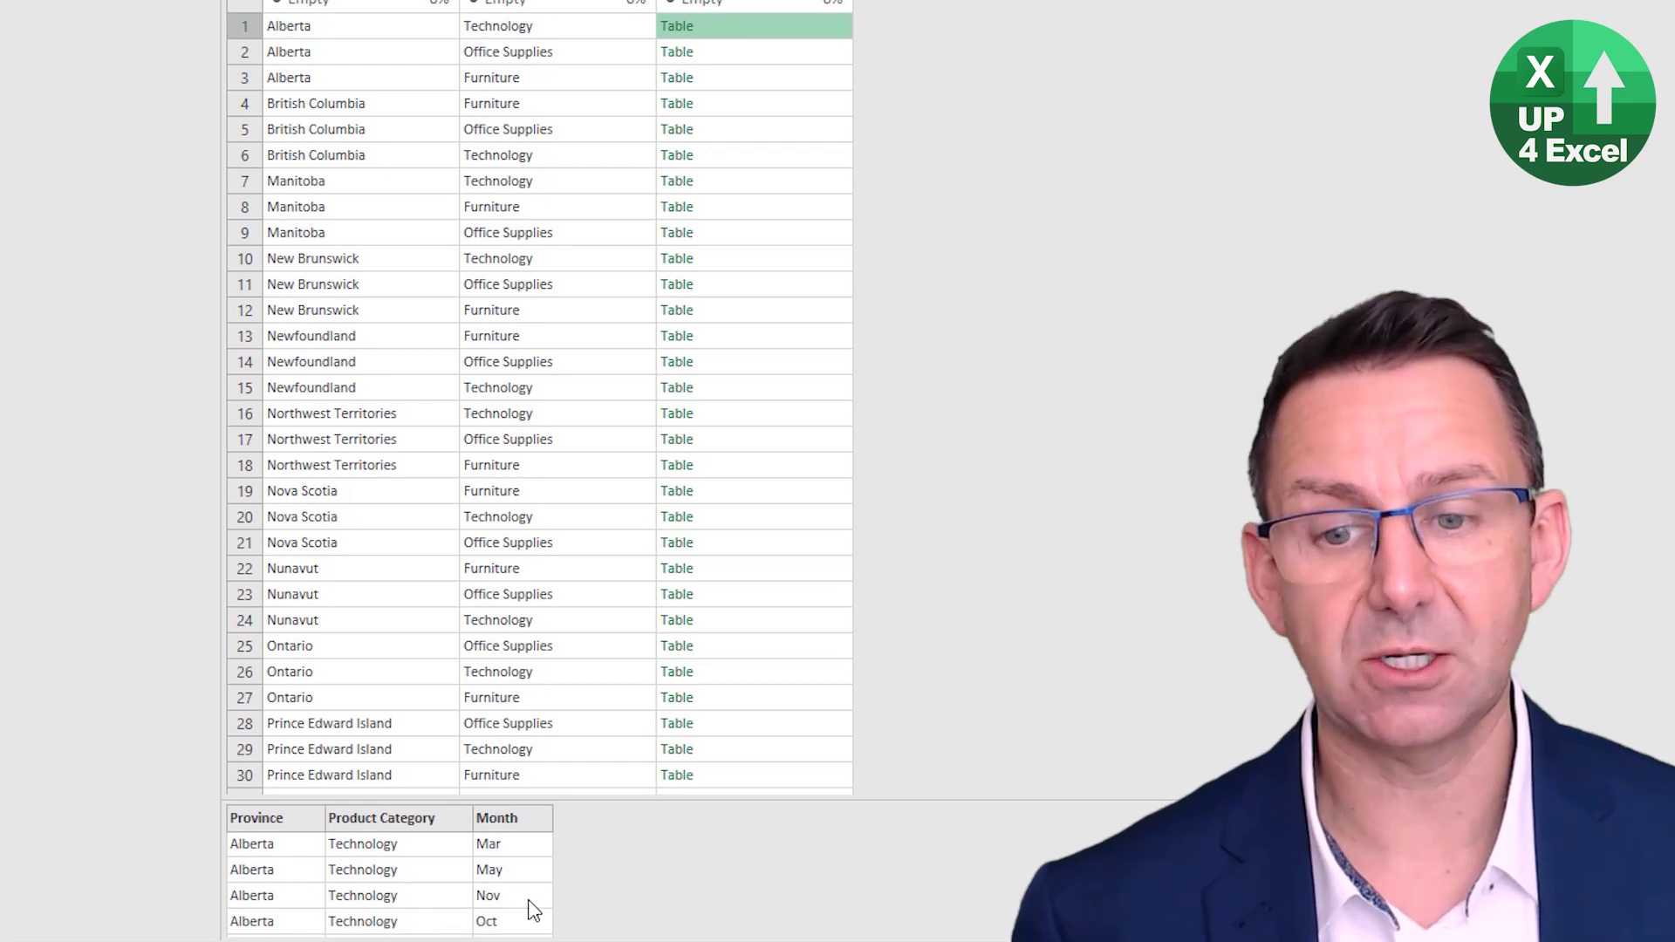
scroll(514, 884, "down", 1)
scroll(520, 890, "up", 3)
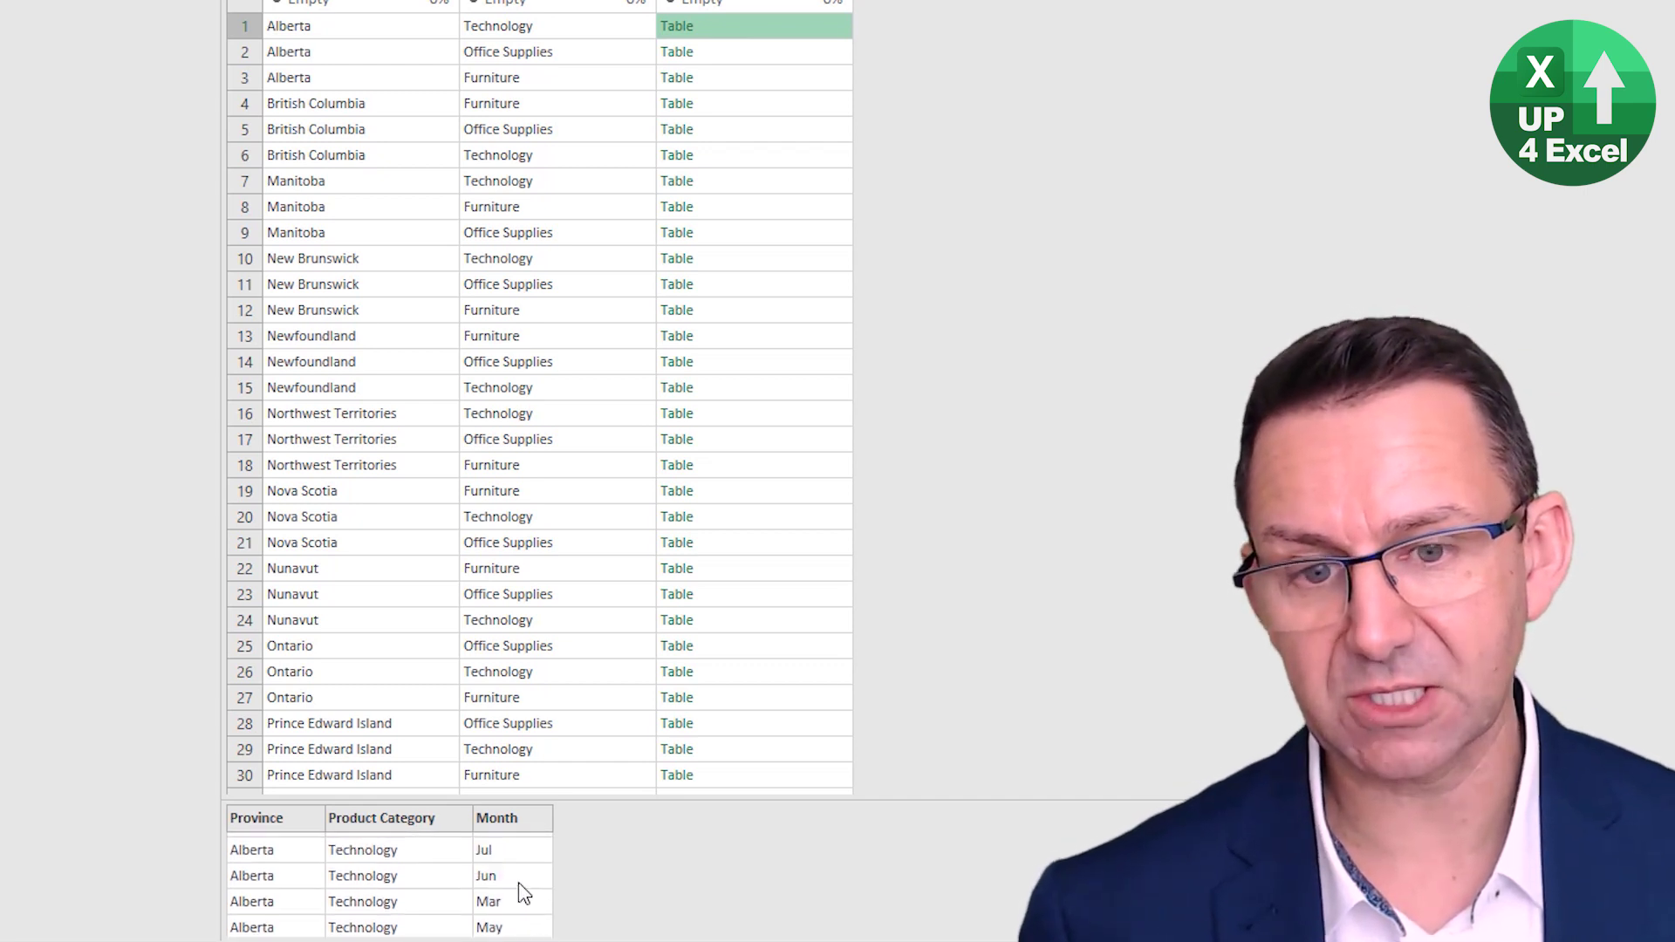
left_click(698, 54)
left_click(716, 80)
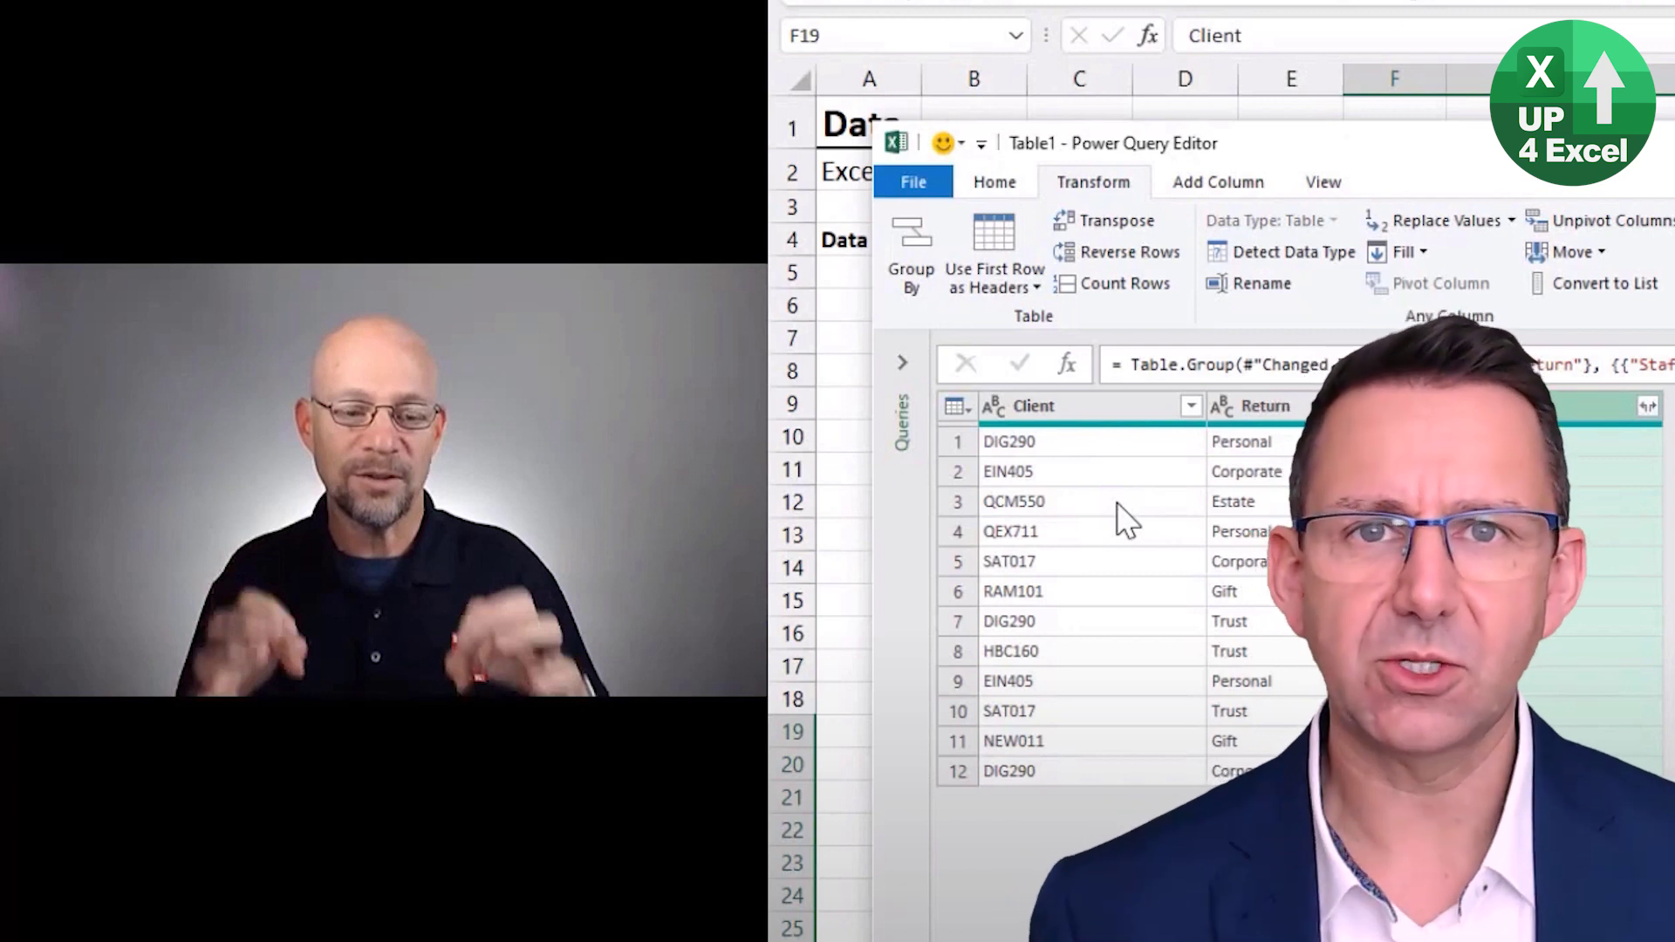
- Switch from the video back to the Power Query Editor showing the tblDataNew query
key("alt+Tab")
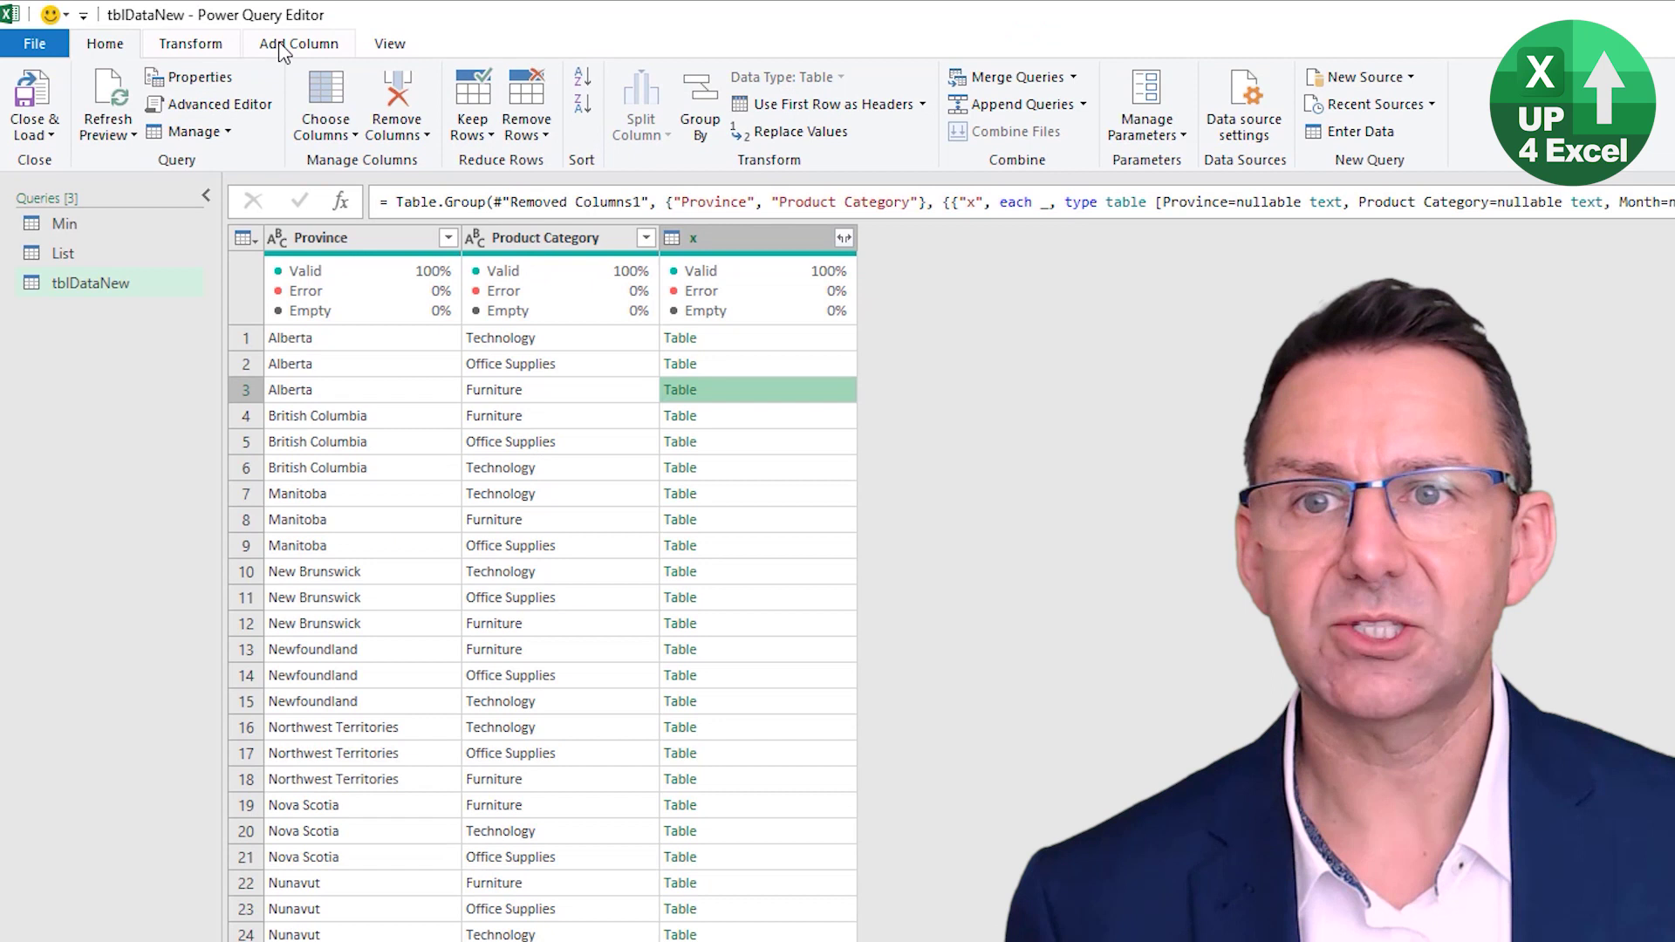
- Start a custom column whose formula begins with the Table.Column function
left_click(305, 45)
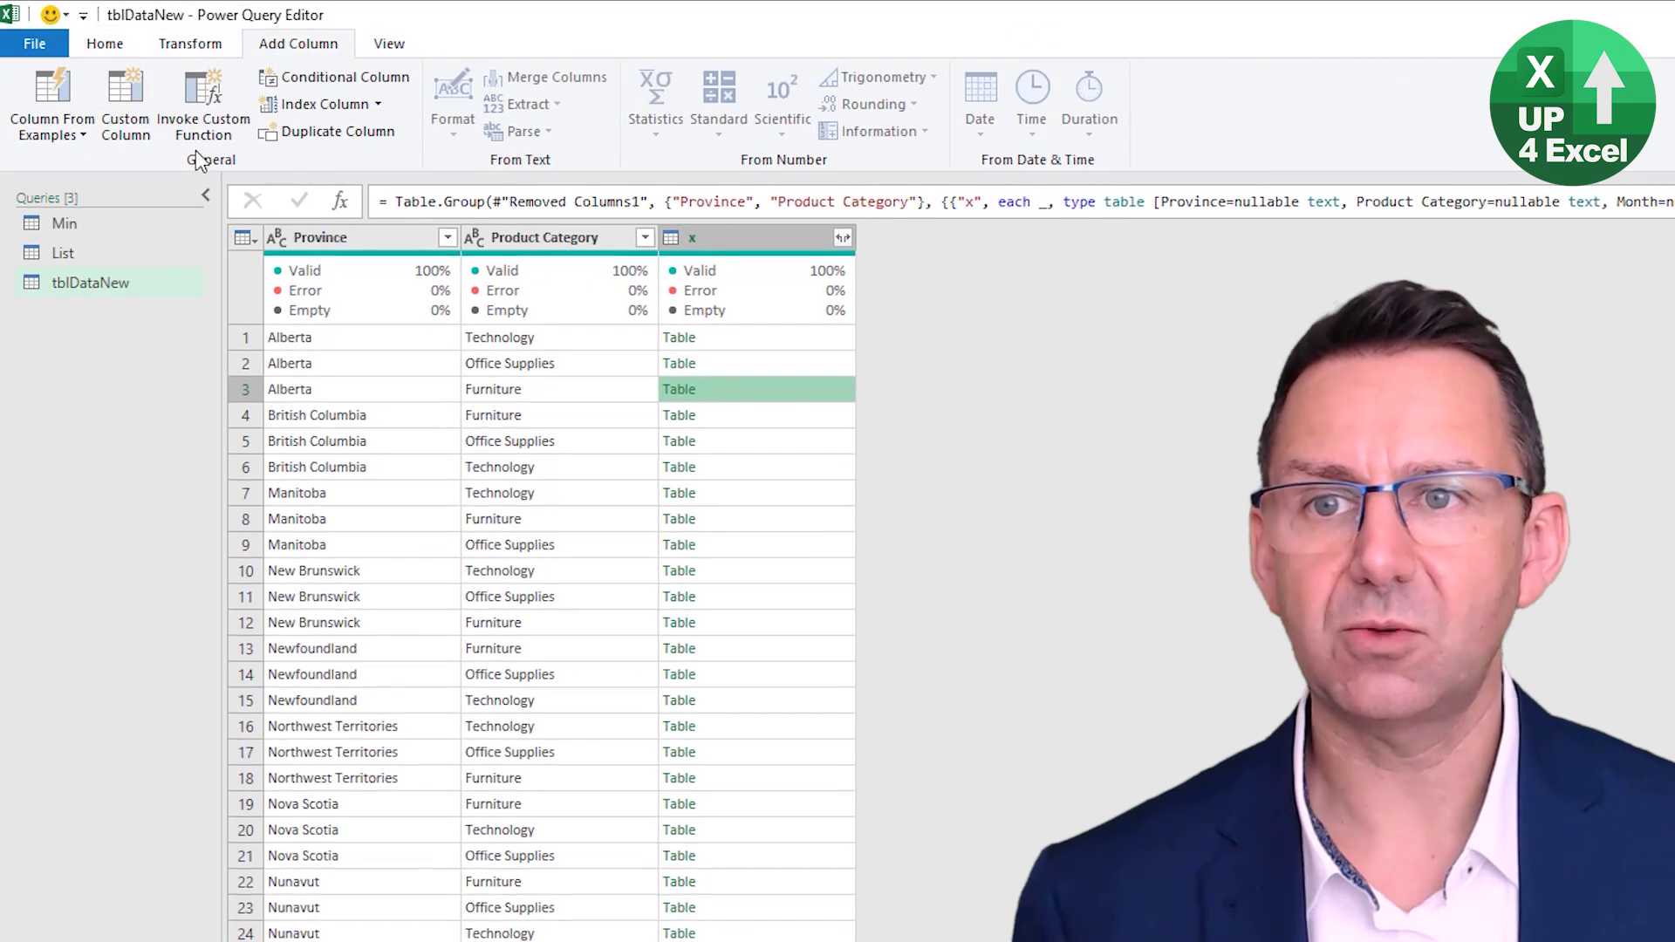
left_click(124, 91)
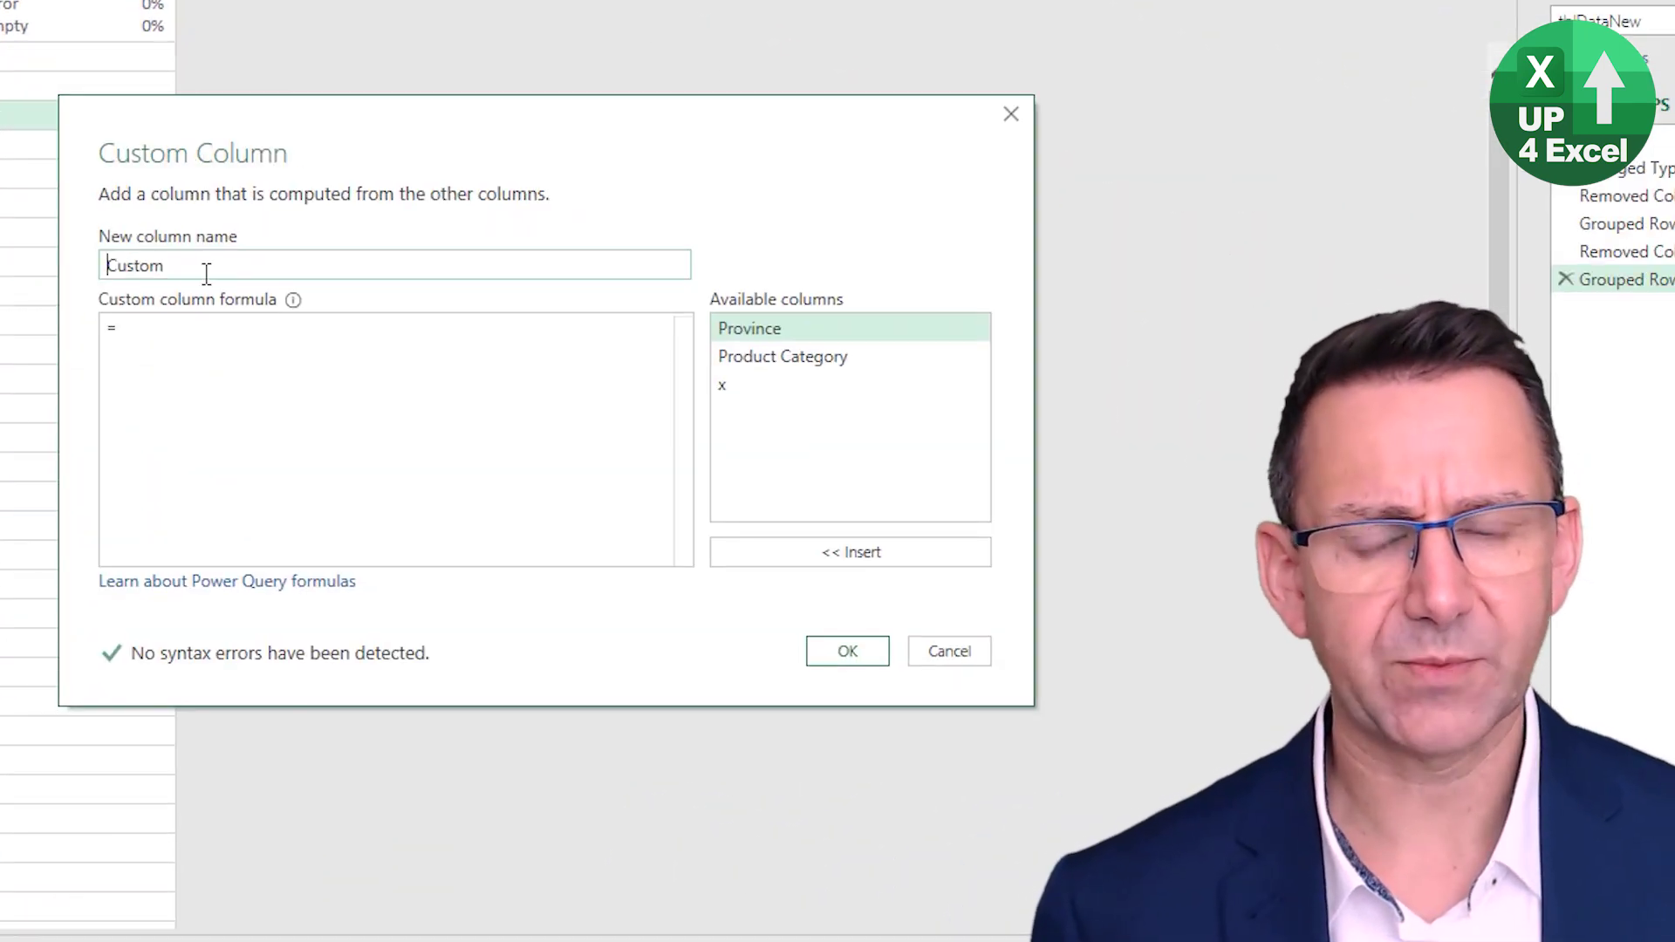
double_click(206, 266)
type("y")
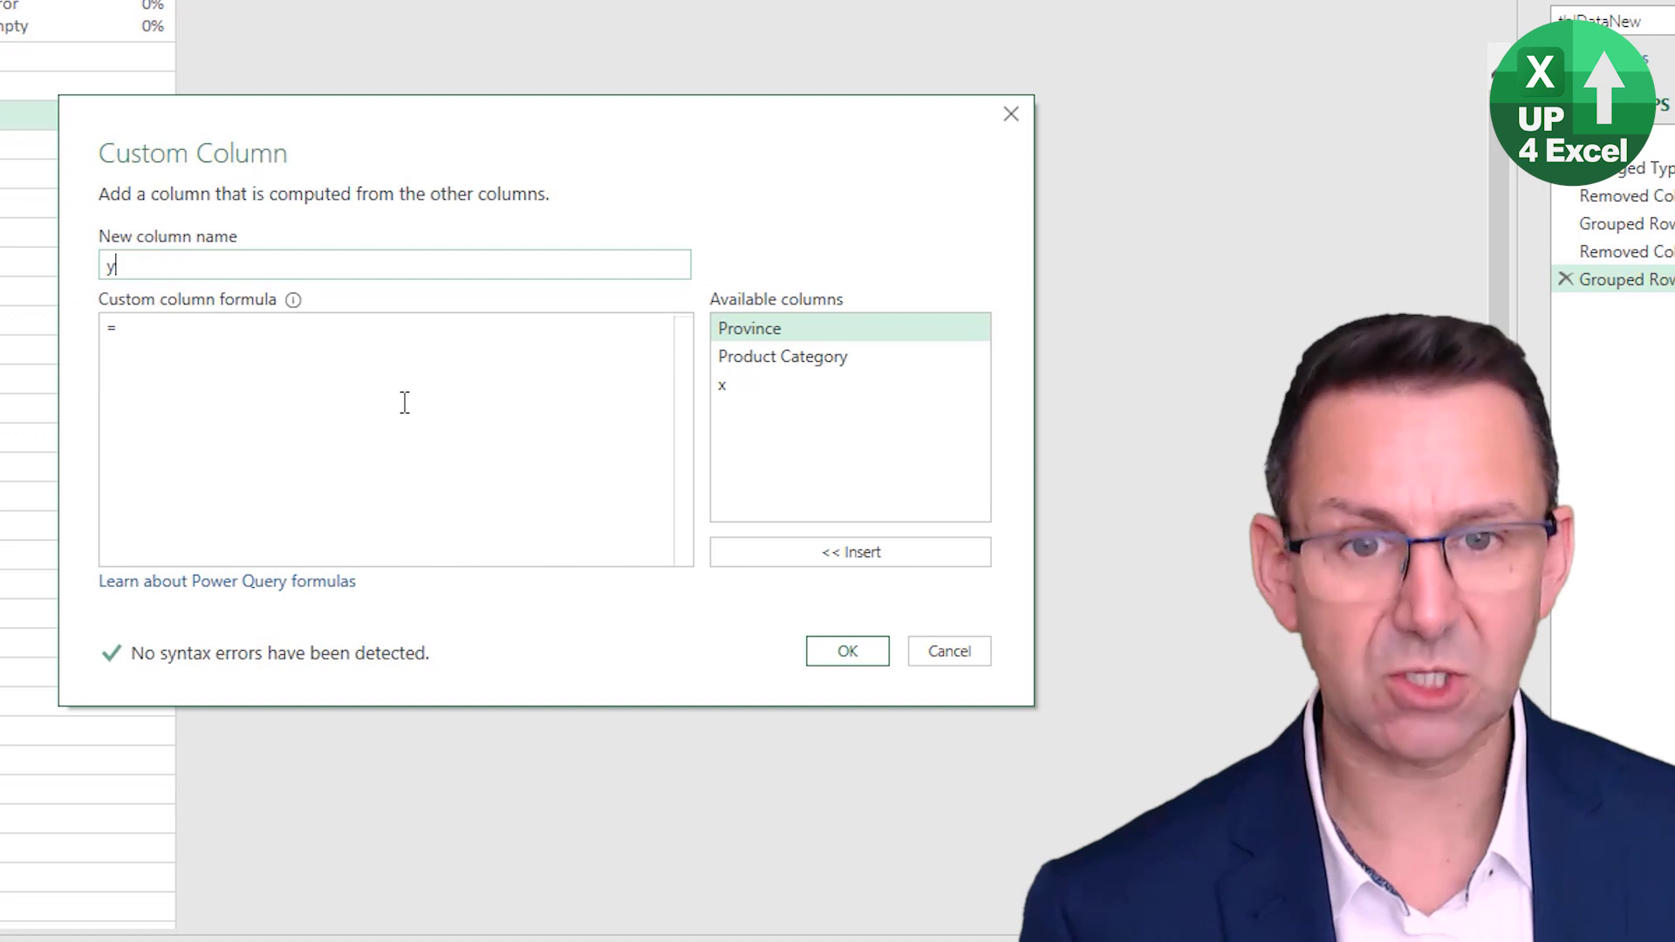
left_click(307, 358)
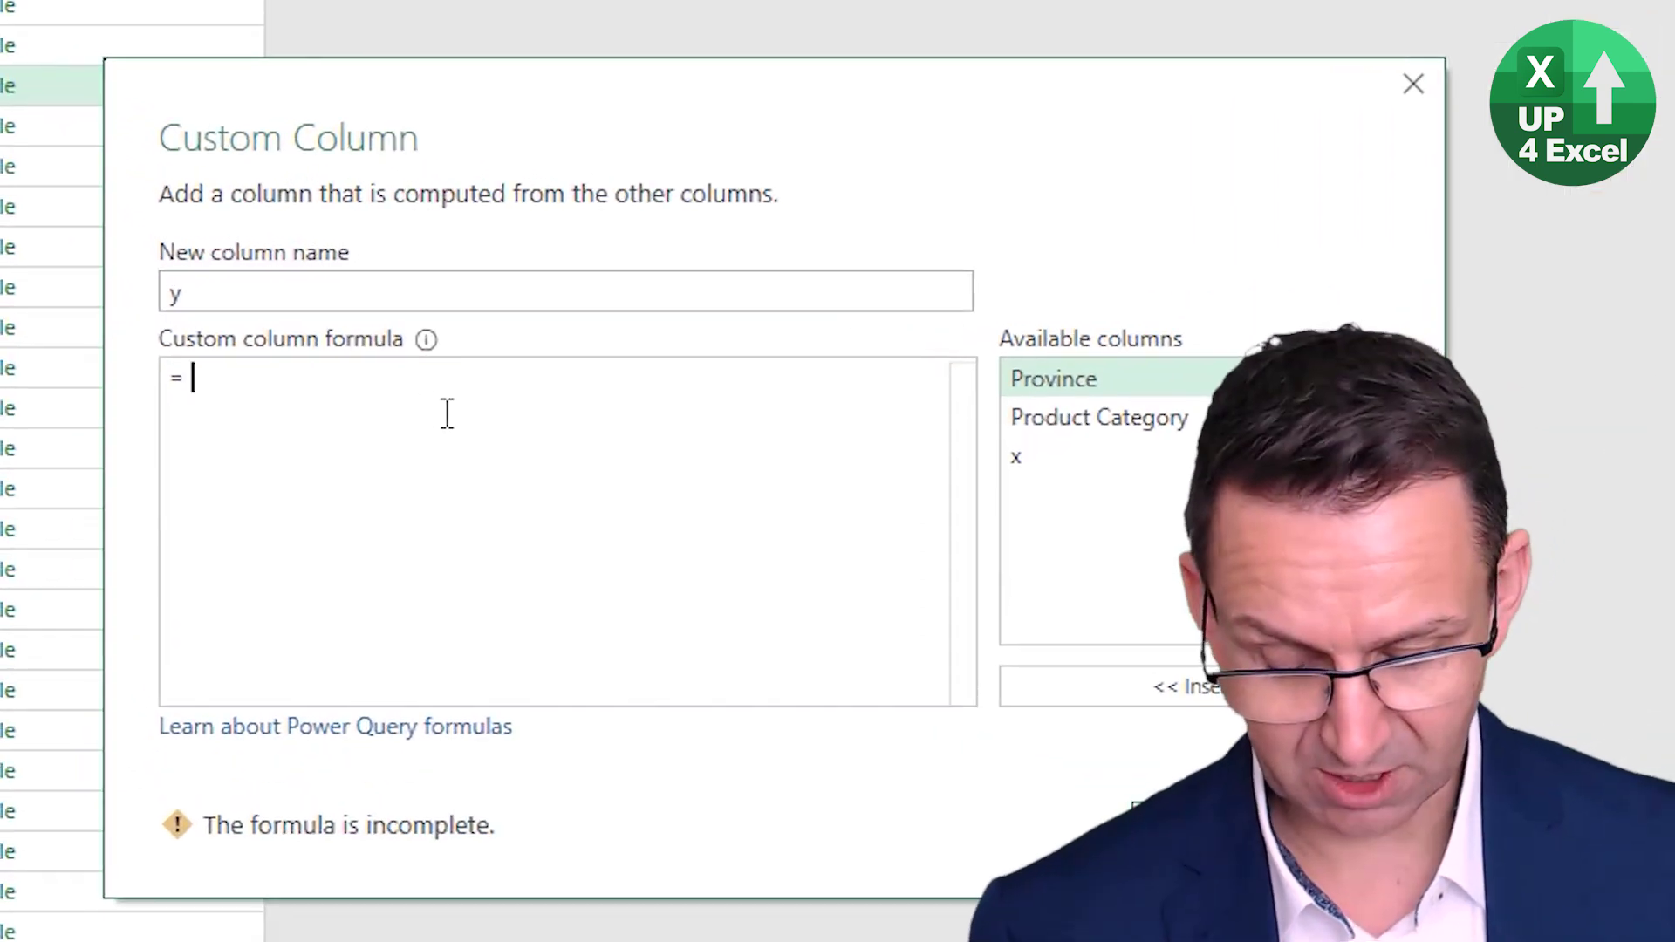
type("table")
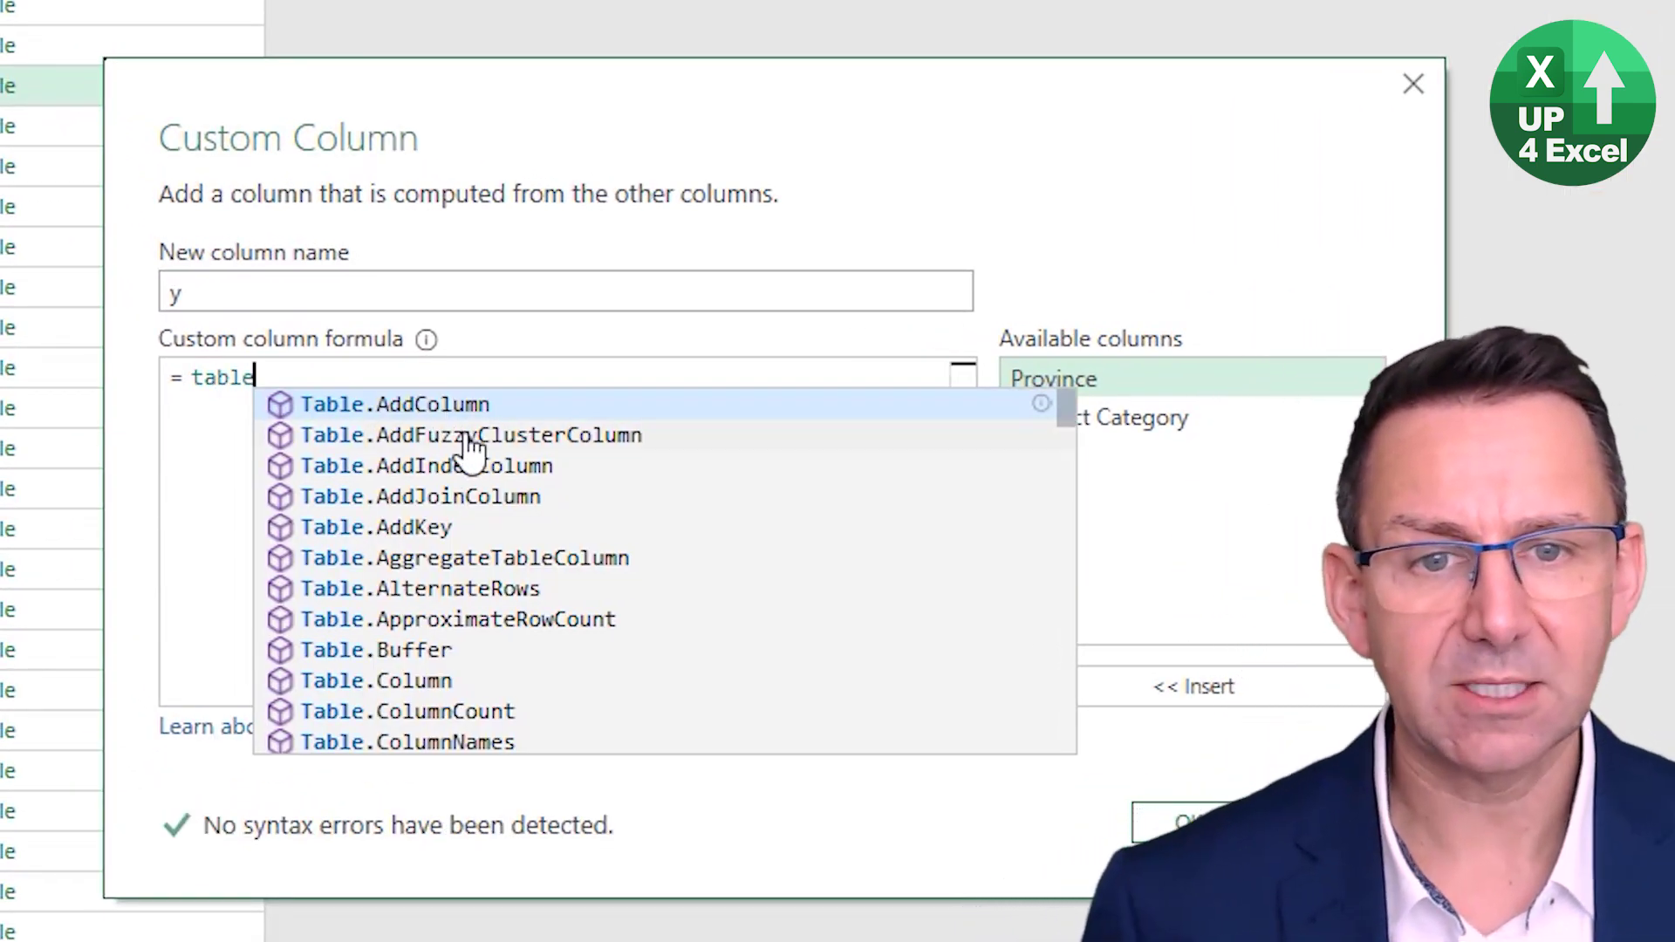
type(".col")
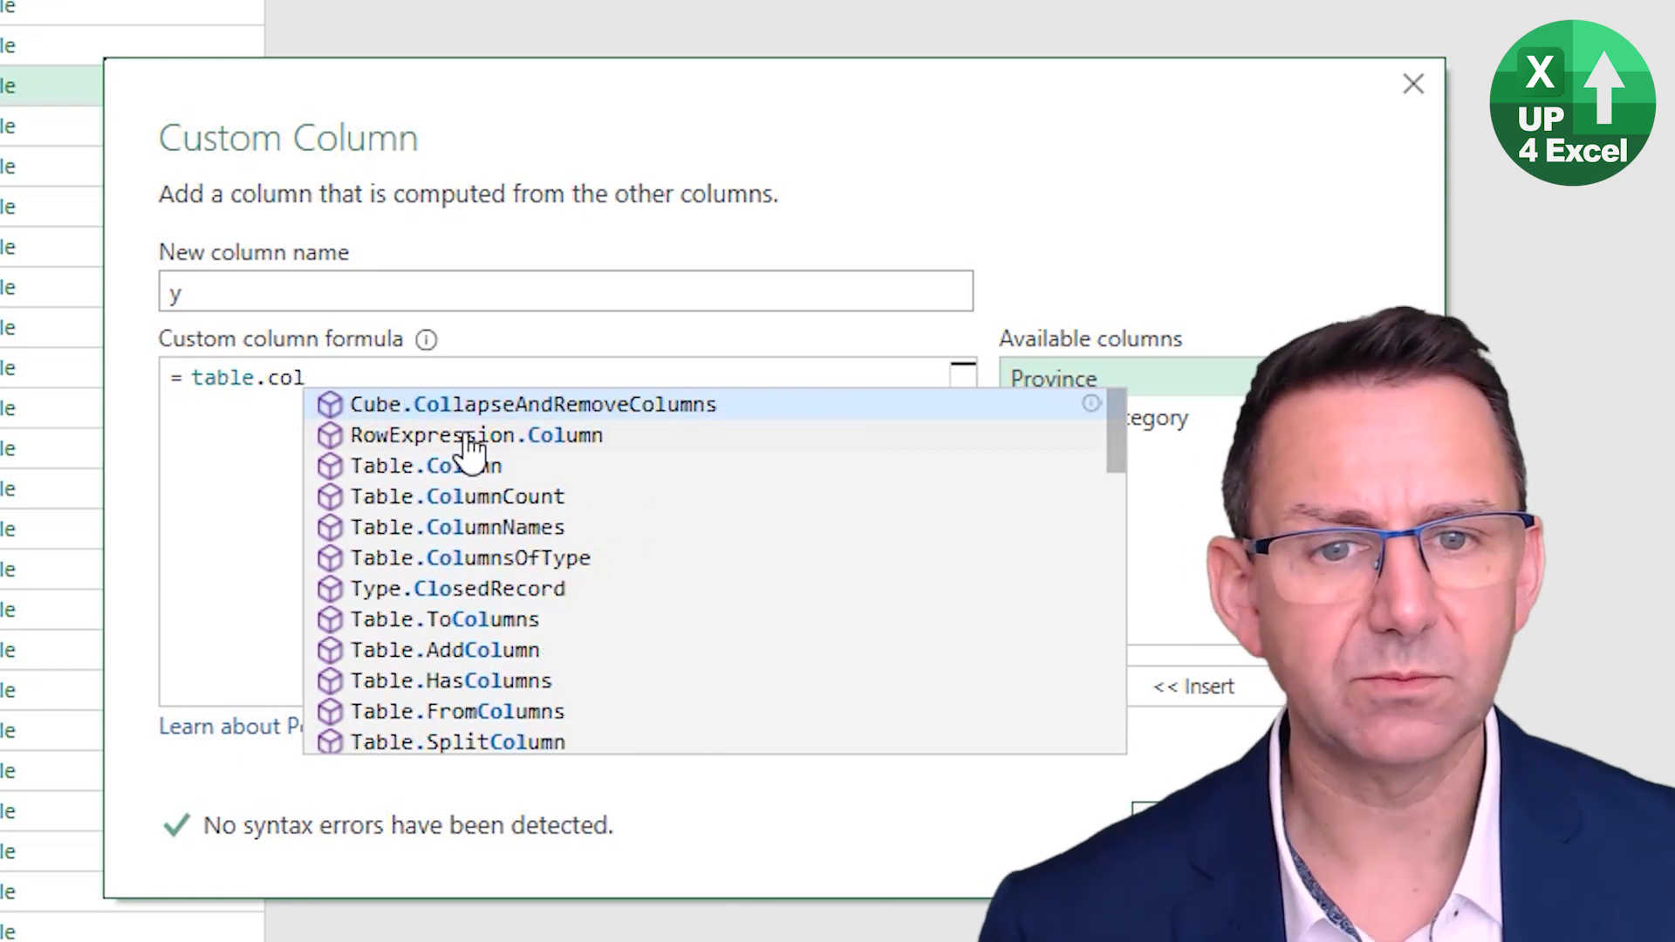
left_click(497, 466)
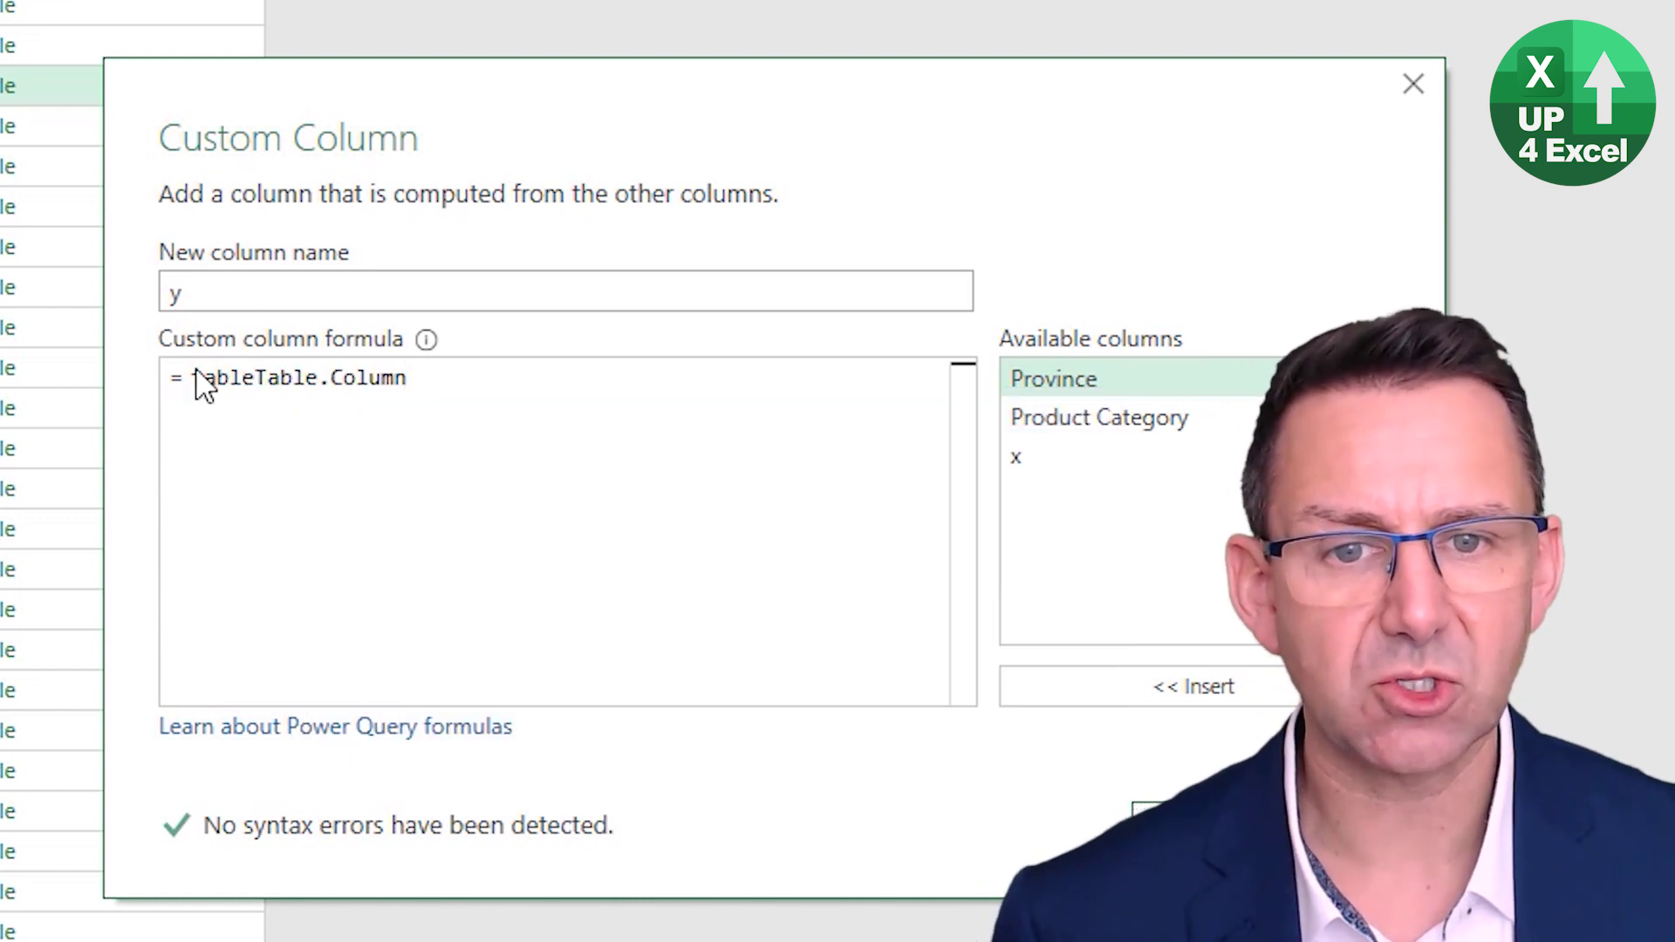
- Complete the formula as Table.Column([x],"Month") and name the new column Months
left_click_drag(267, 377, 193, 382)
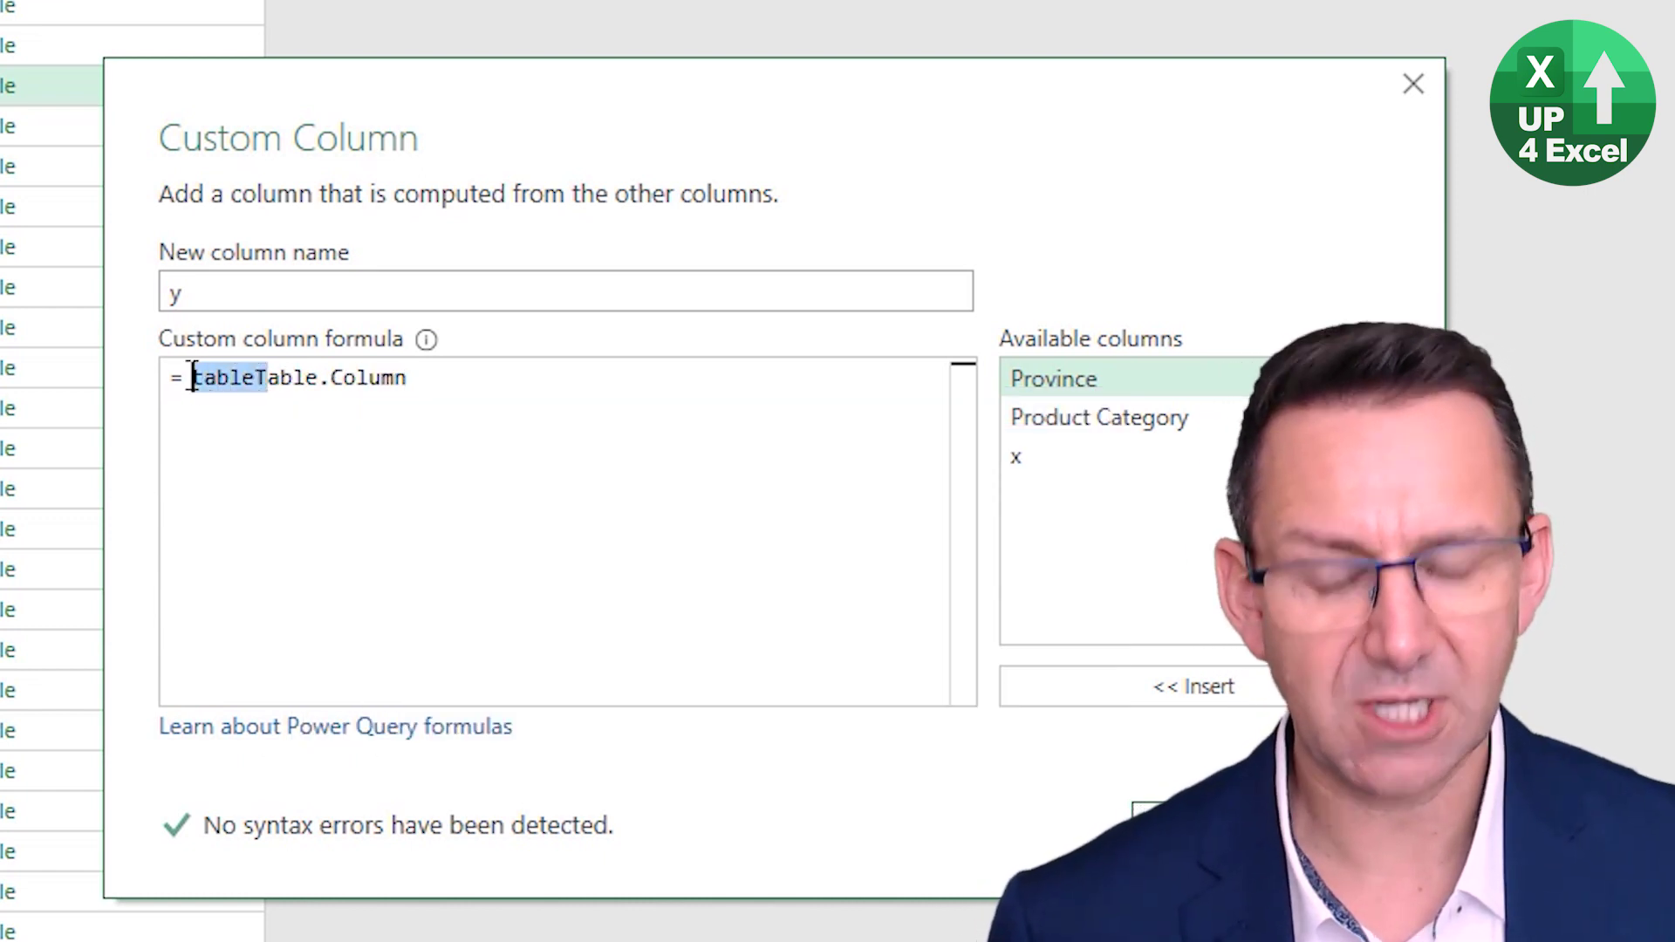
type("T")
left_click(409, 382)
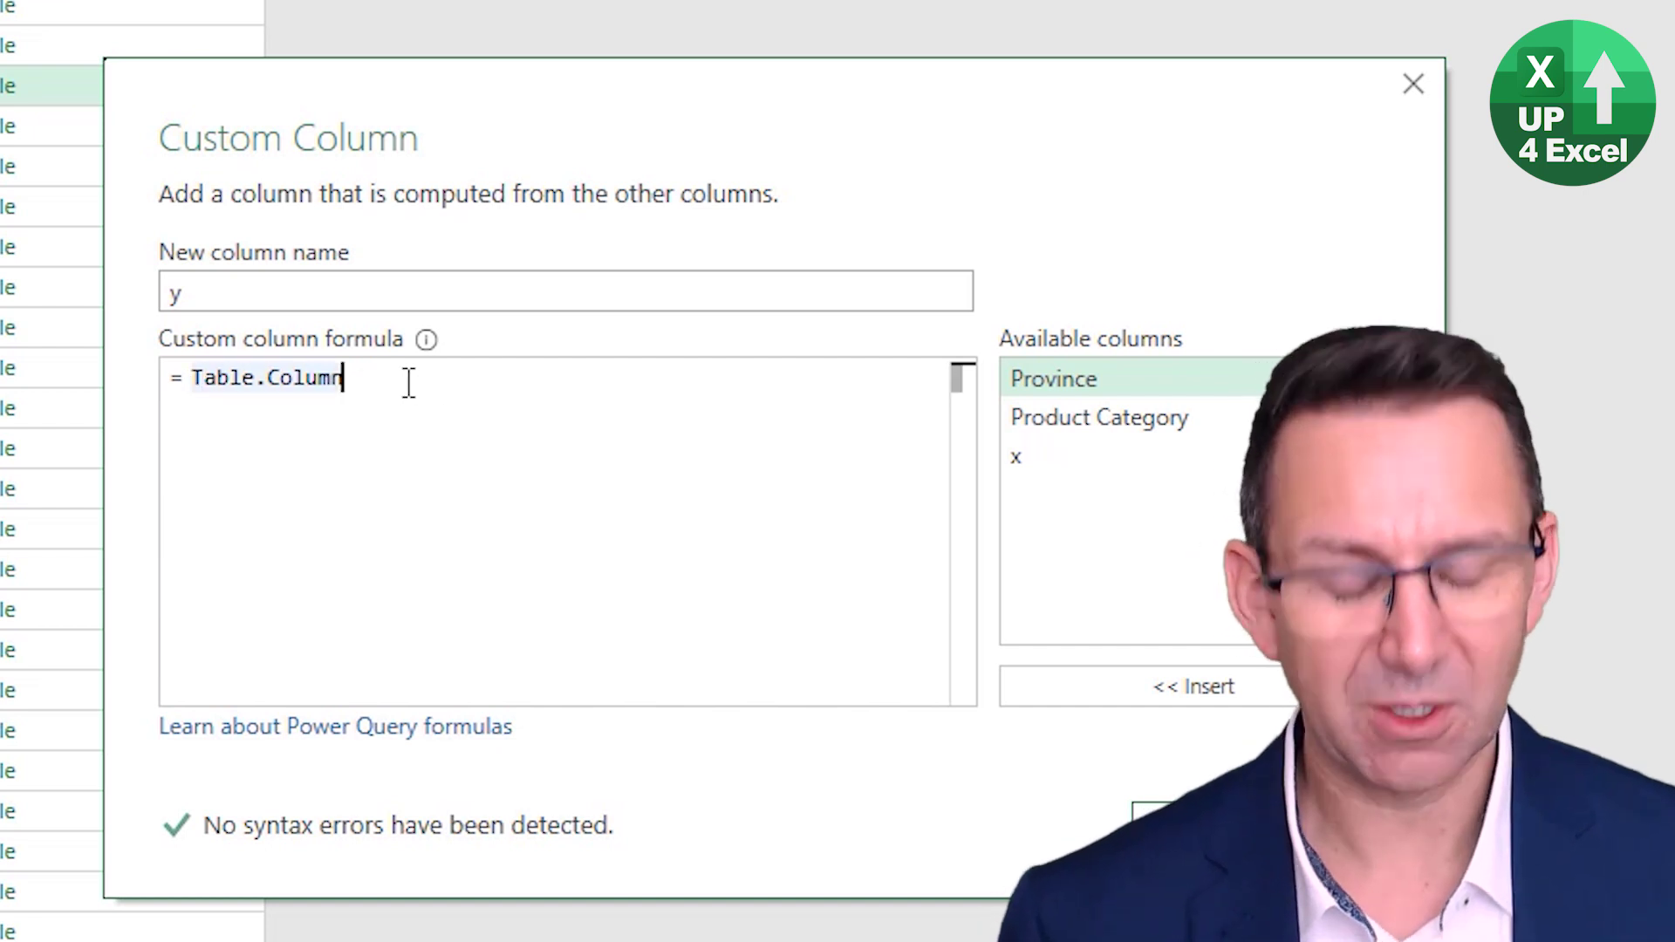
type("(")
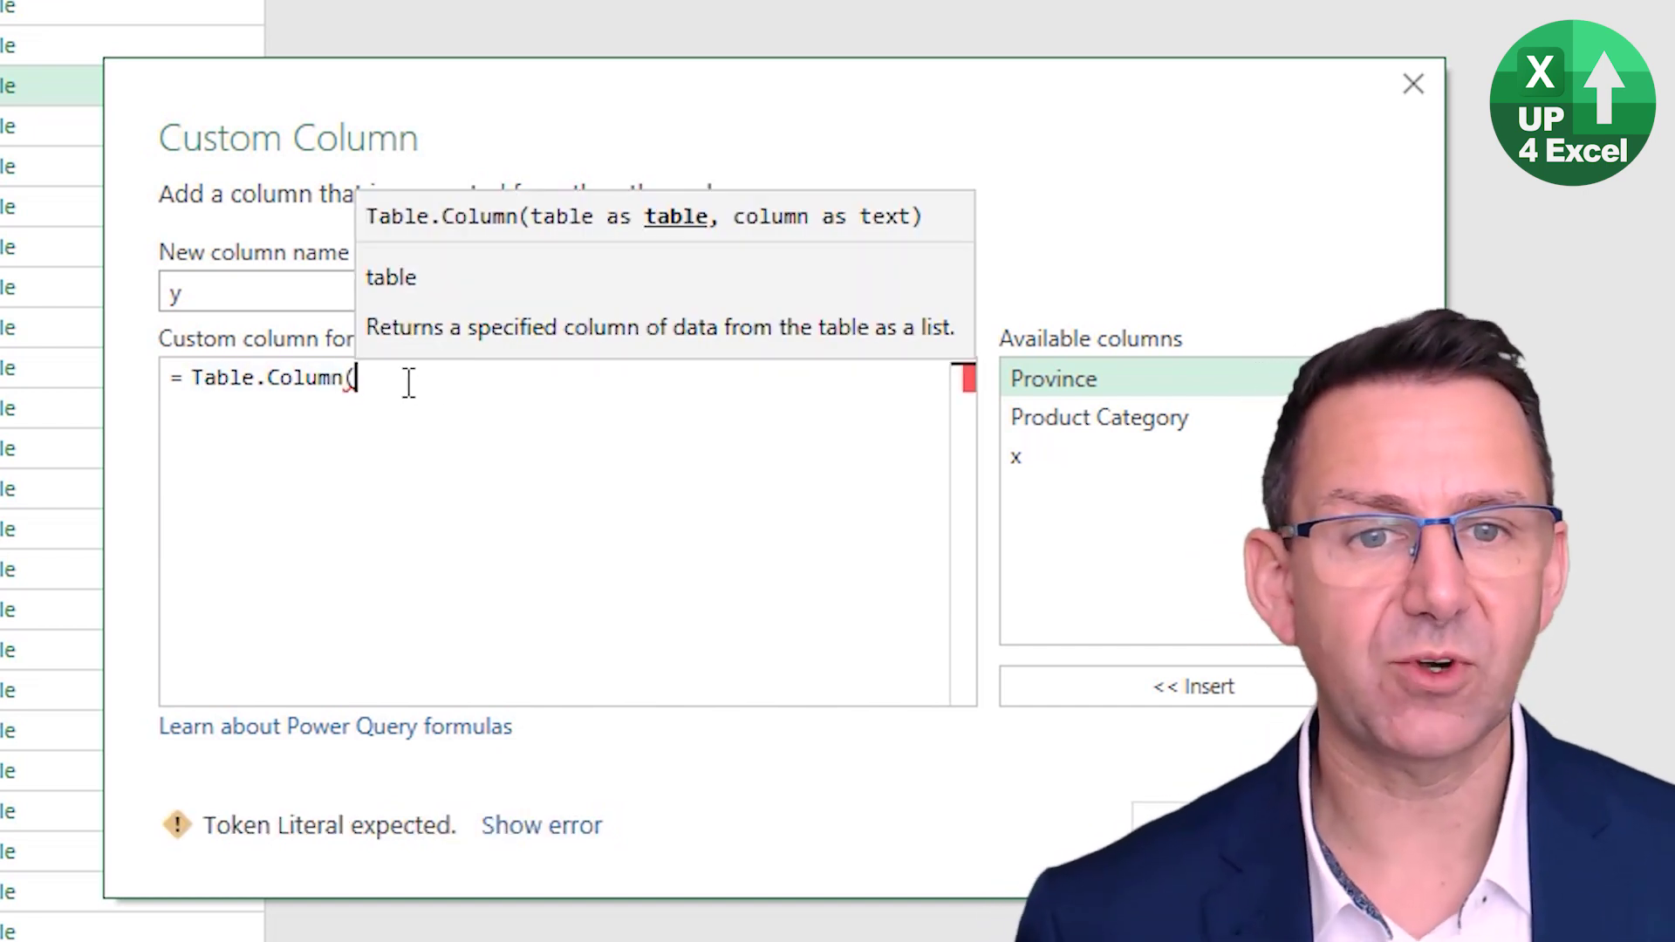
double_click(1073, 469)
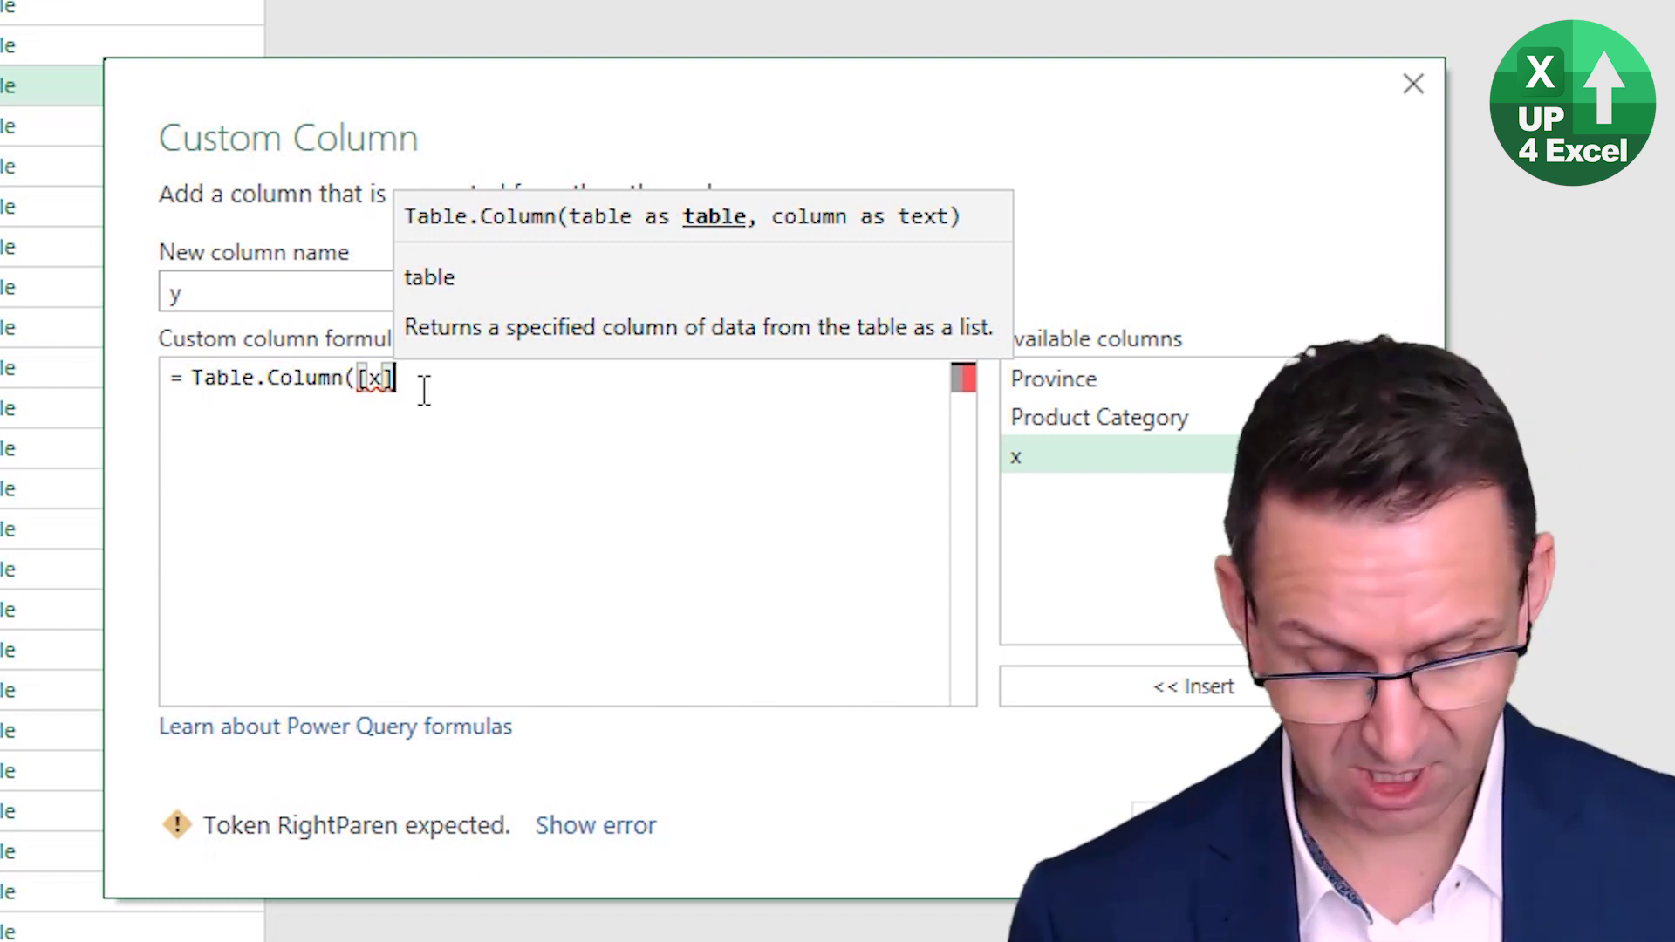
type(",")
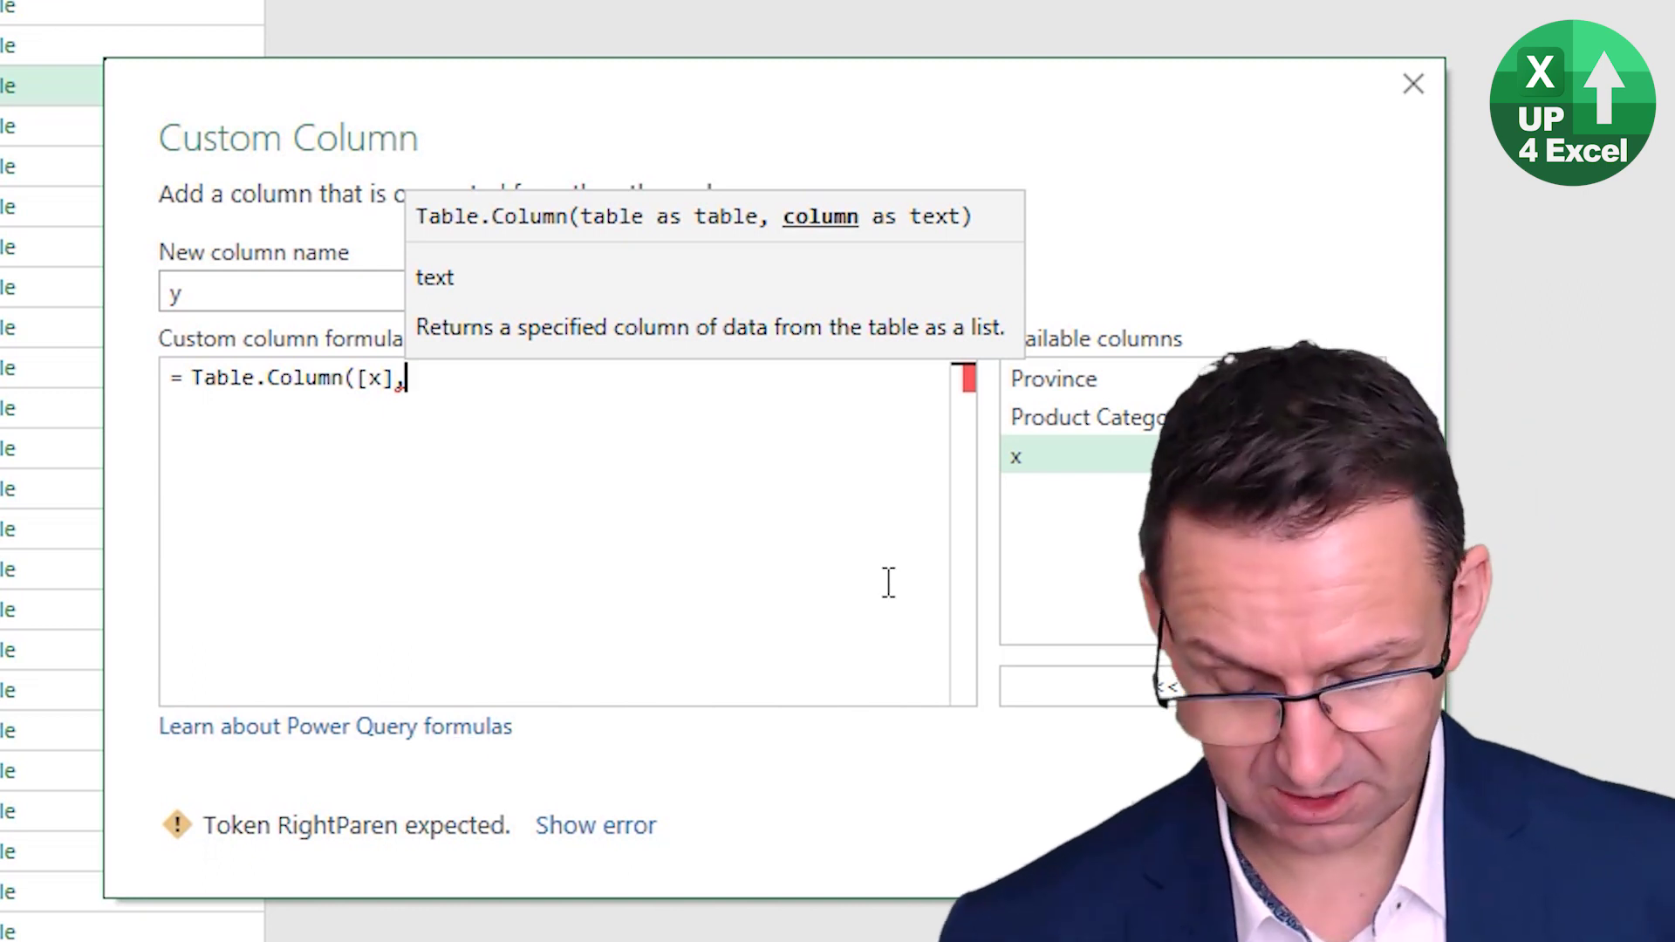
type("\"Month\"")
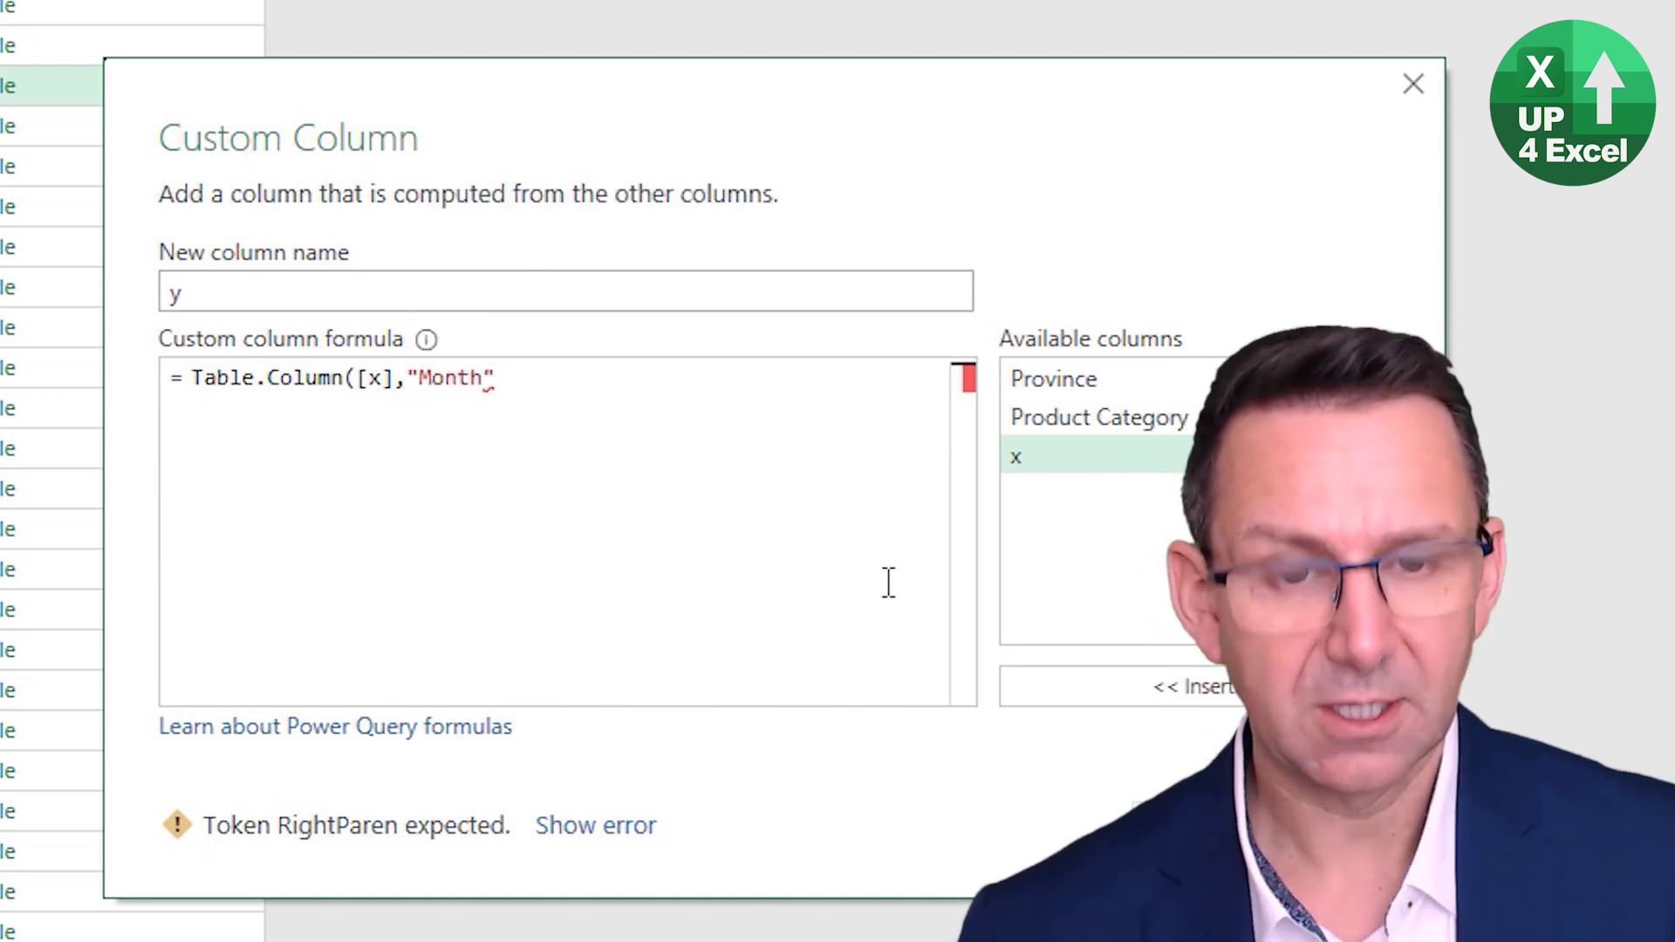
type(")")
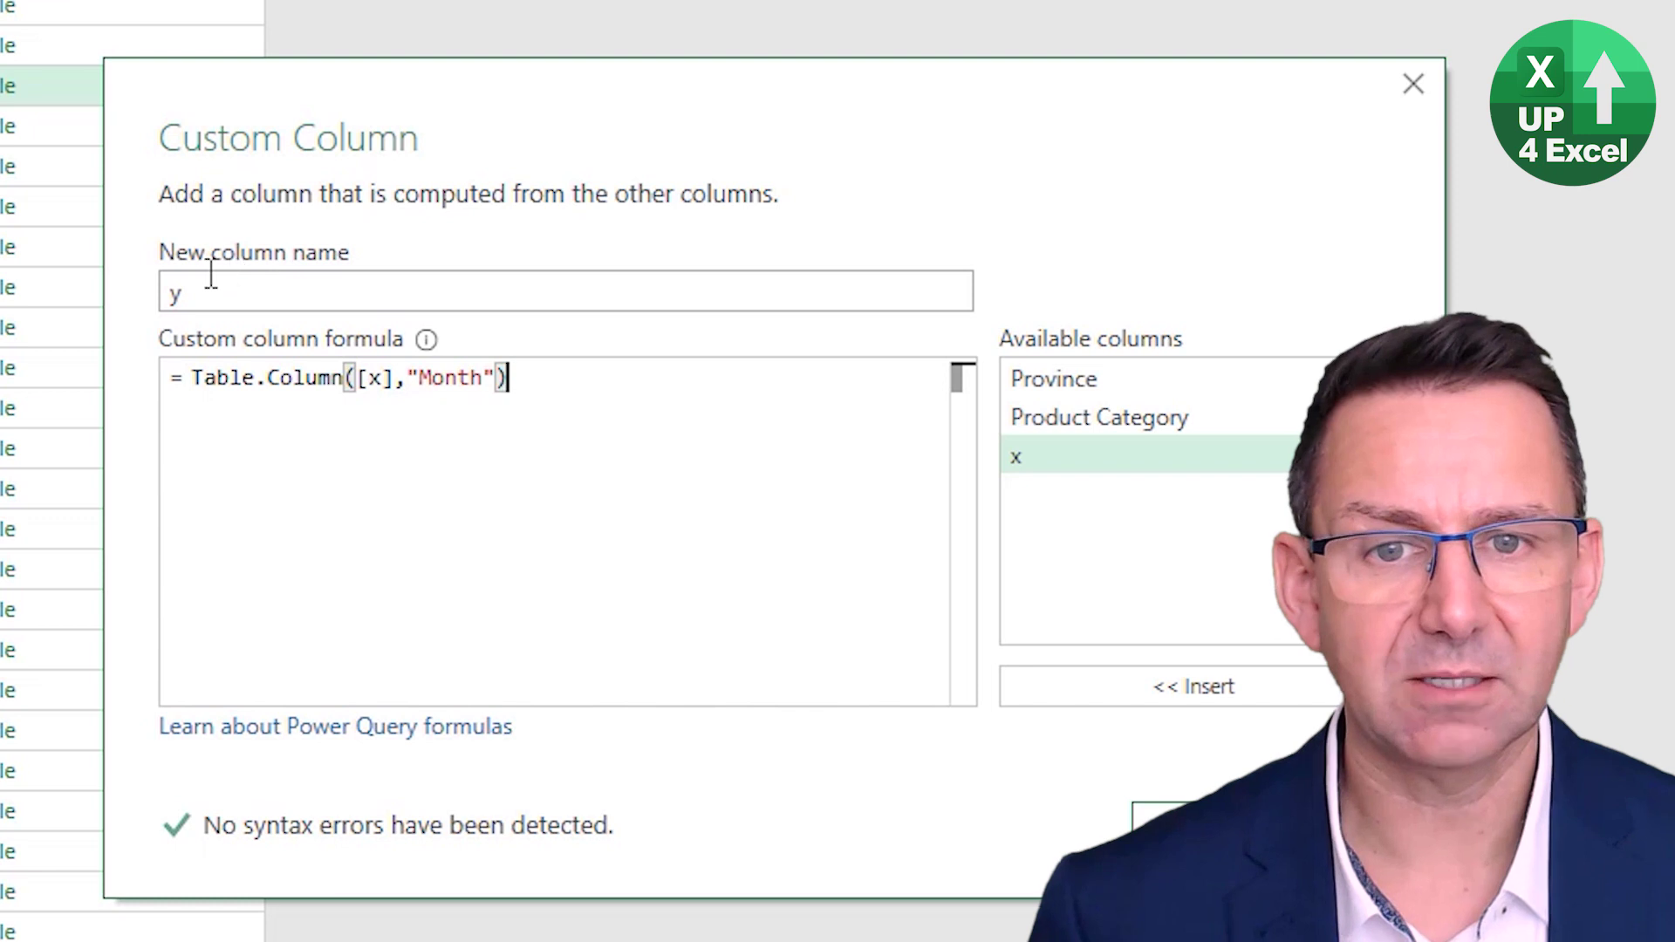
double_click(233, 291)
type("Months")
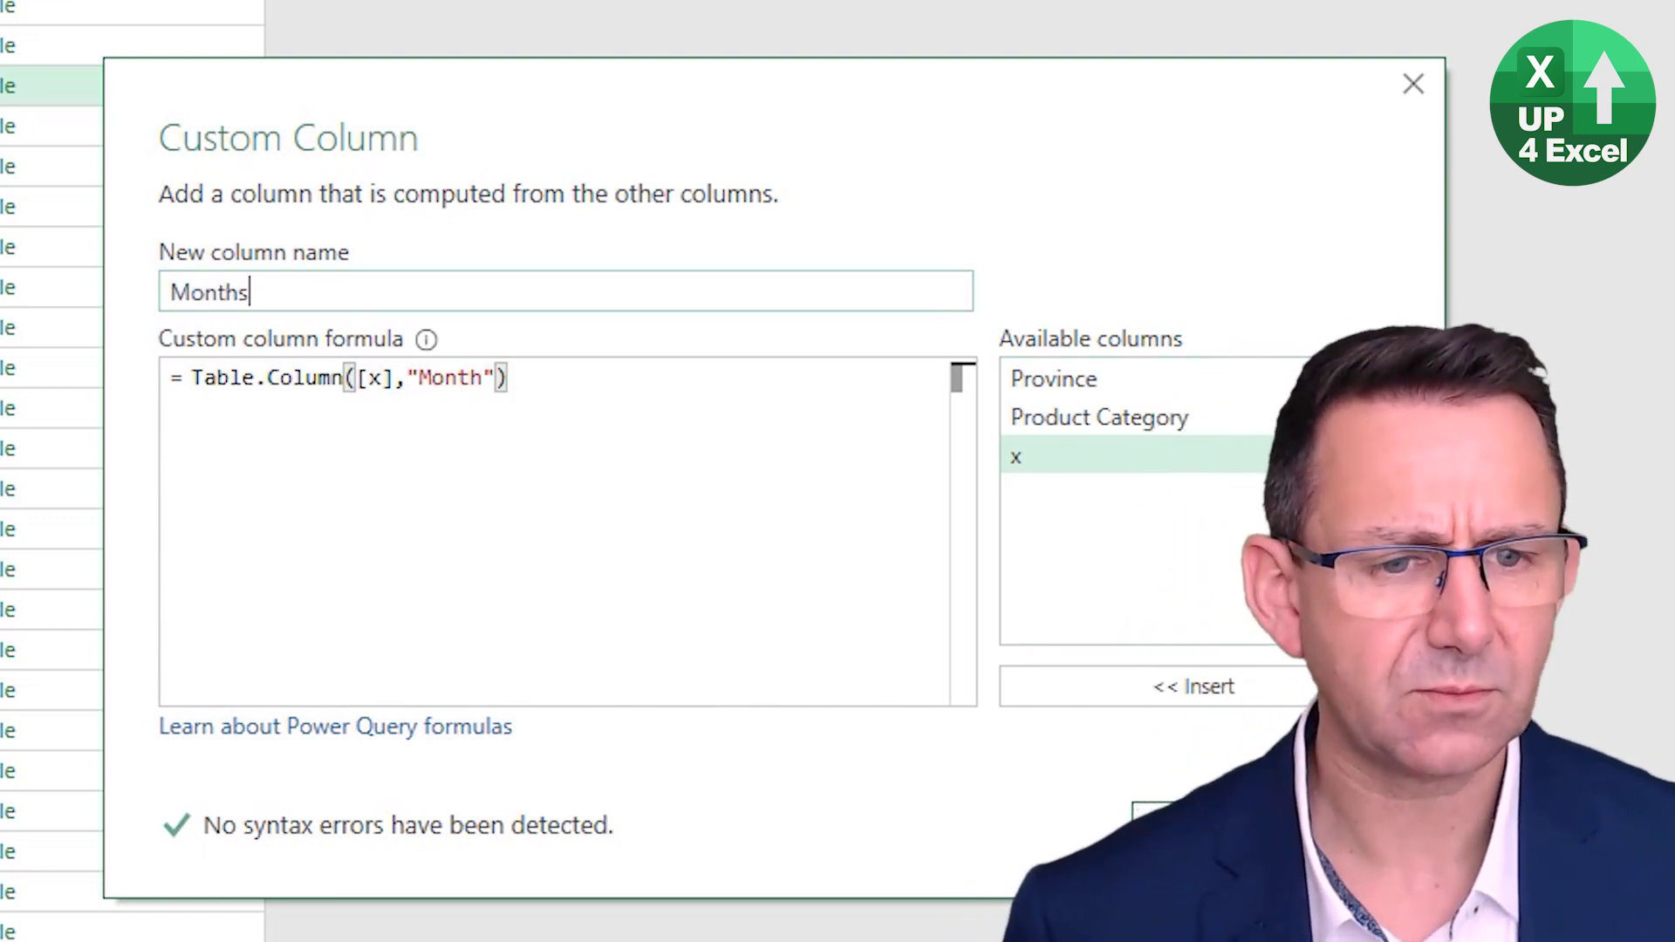
key("Return")
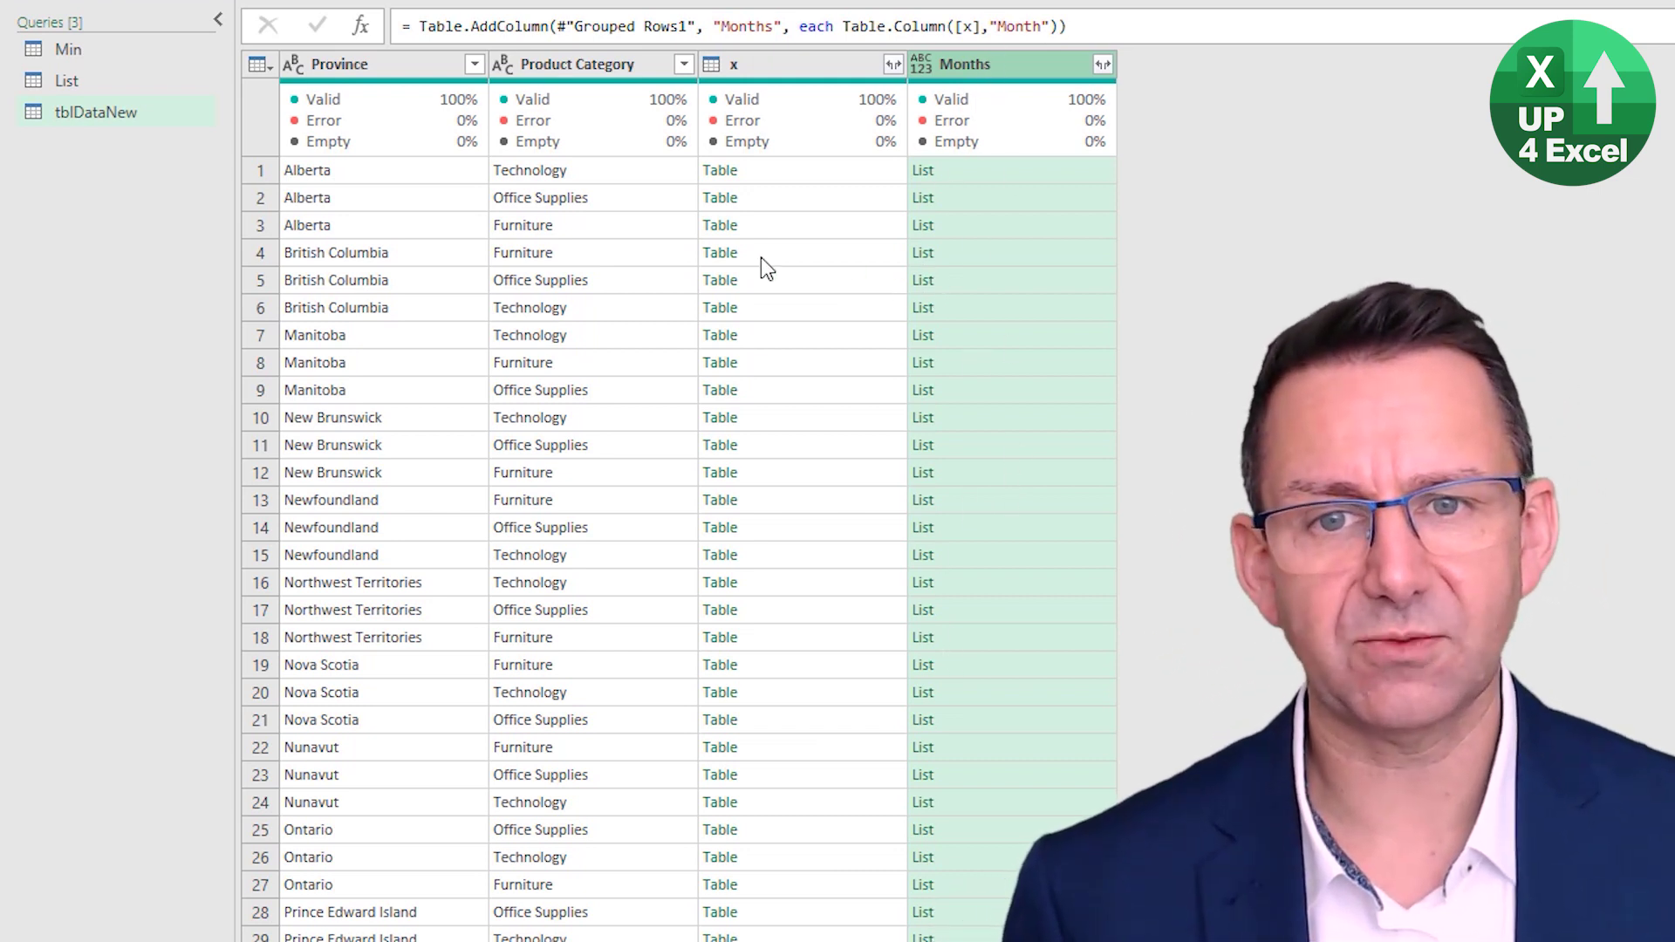
- Compare British Columbia Furniture's nested table with its month list, then delete the x column
left_click(760, 259)
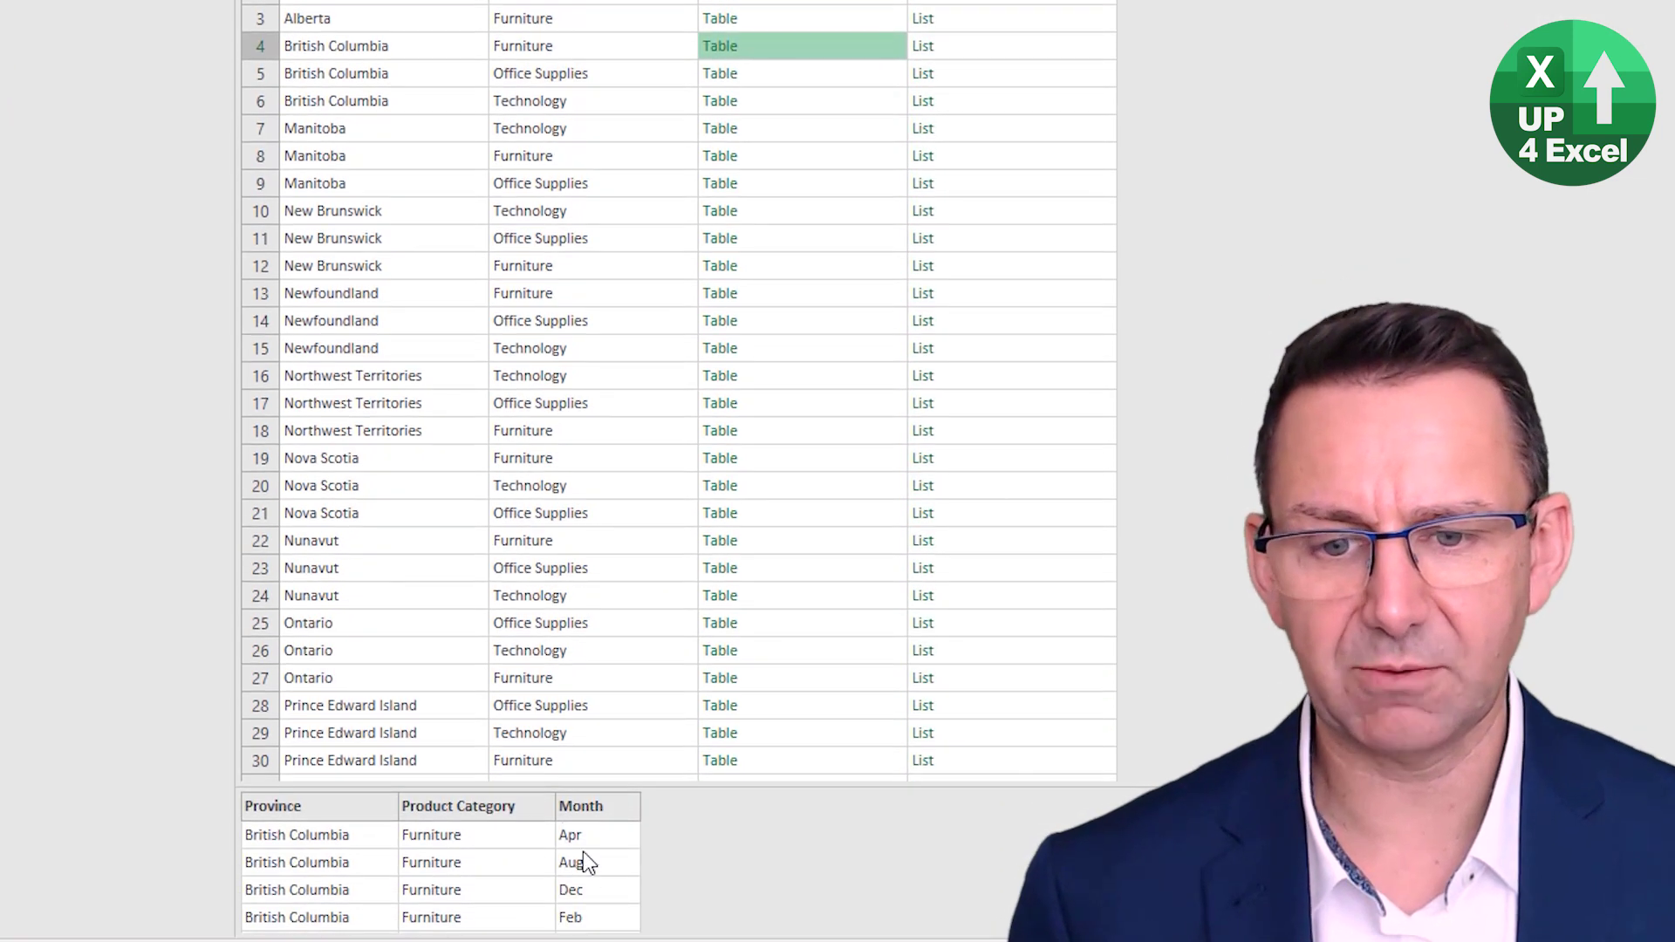
left_click(1001, 46)
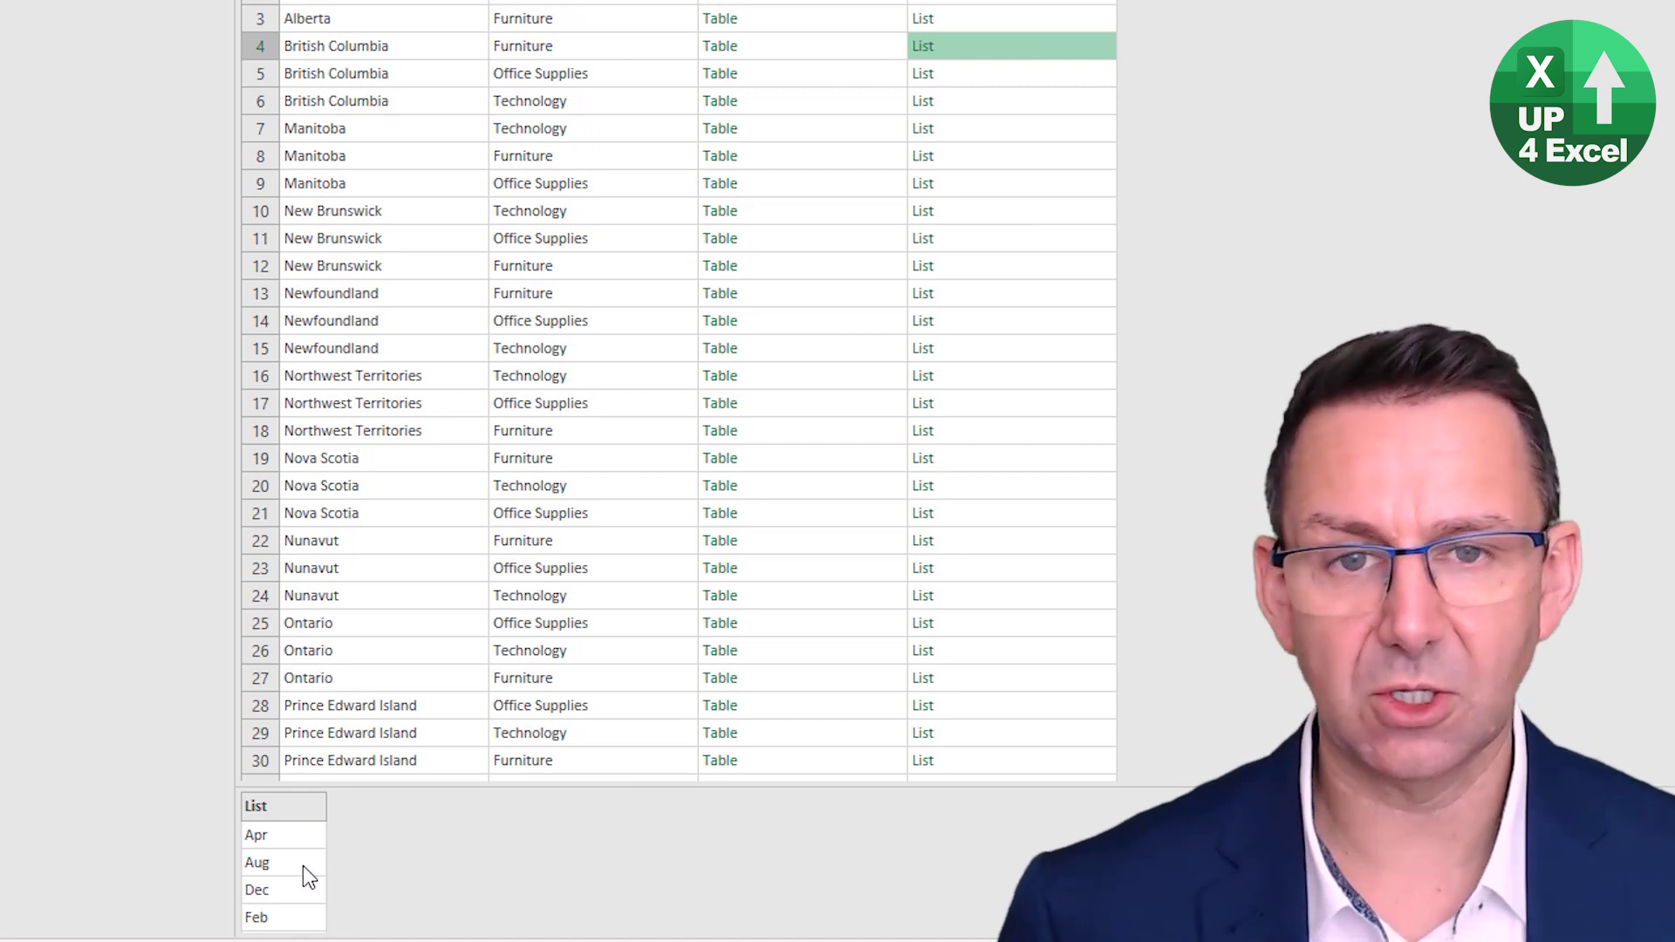
left_click(867, 47)
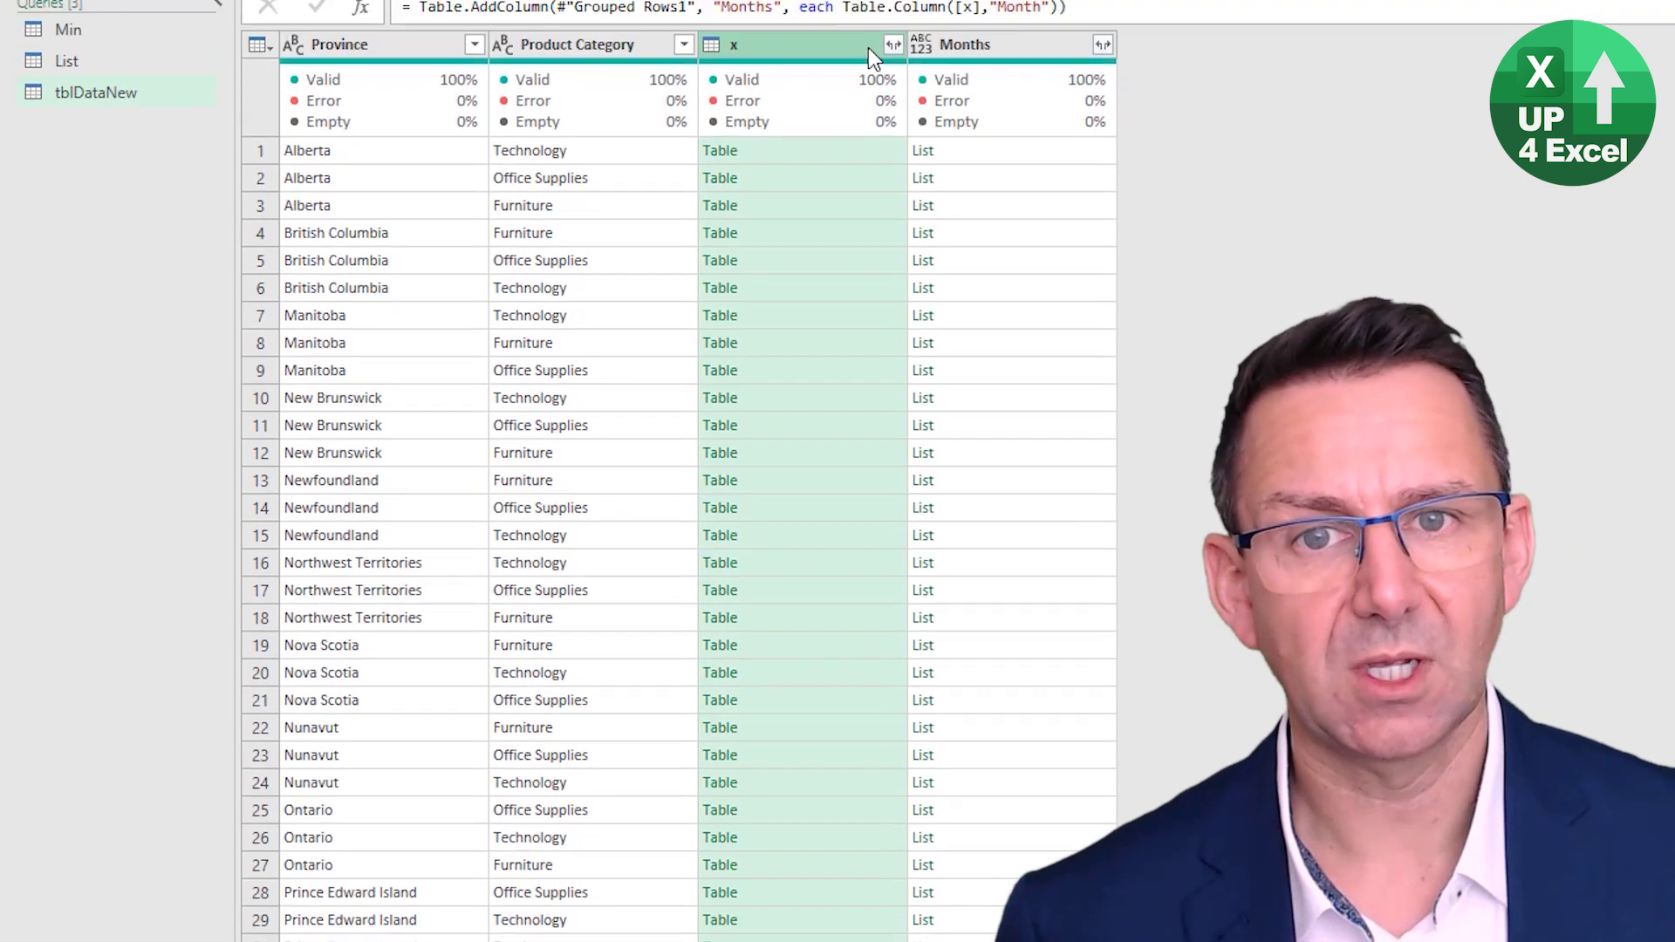
key("Delete")
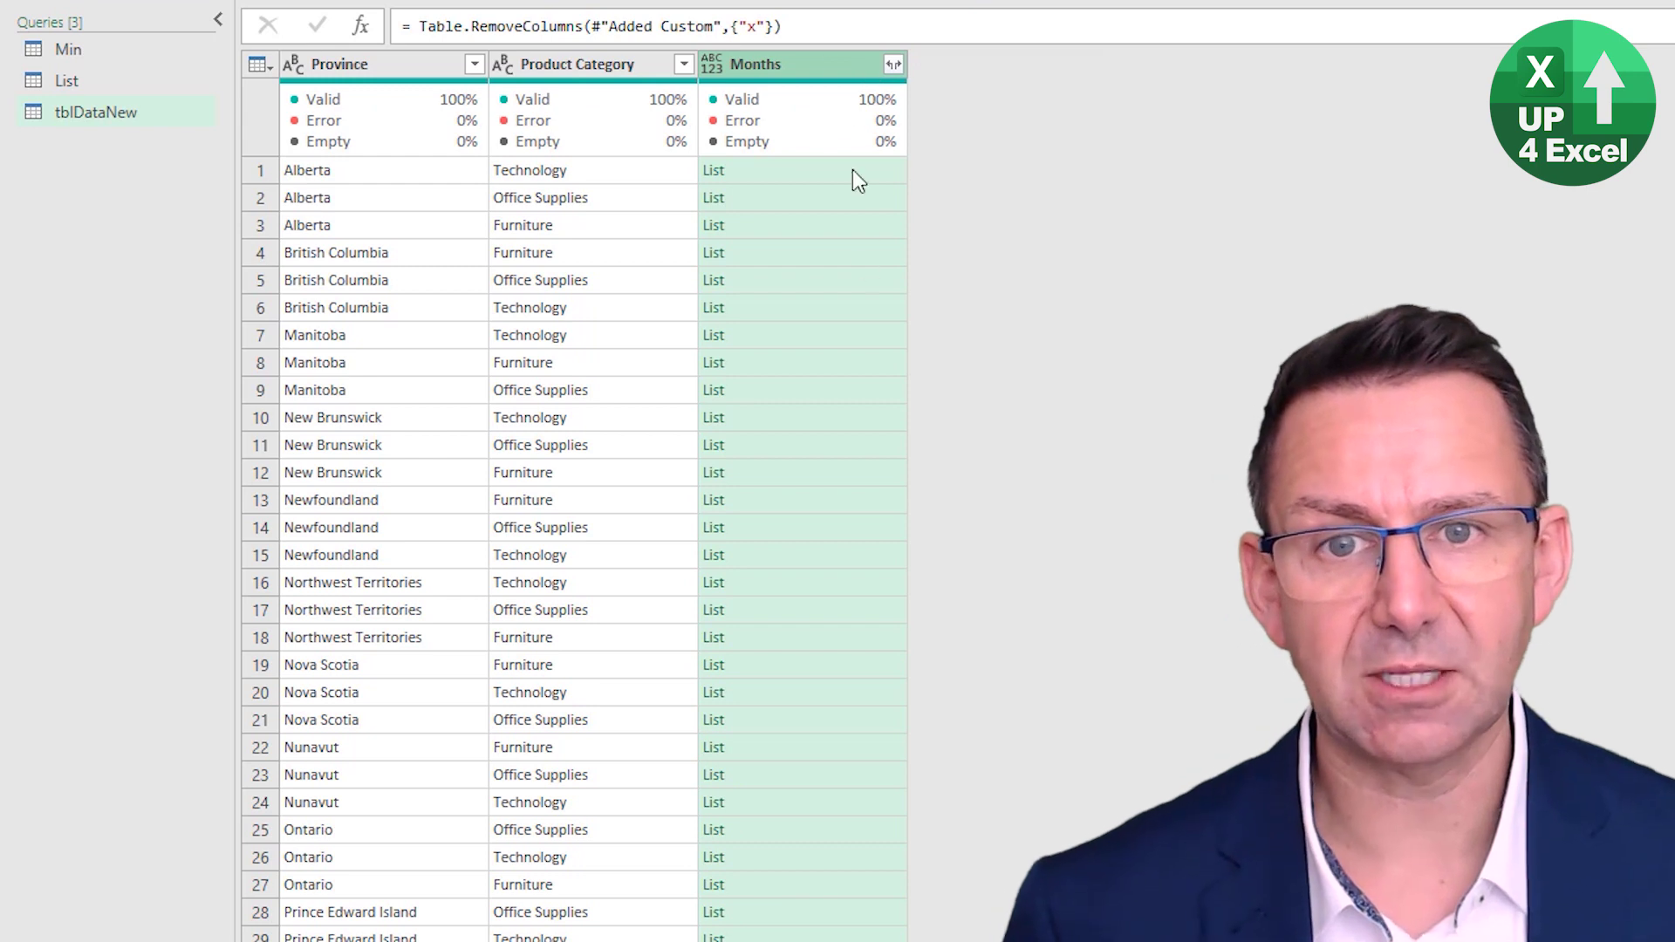
left_click(894, 63)
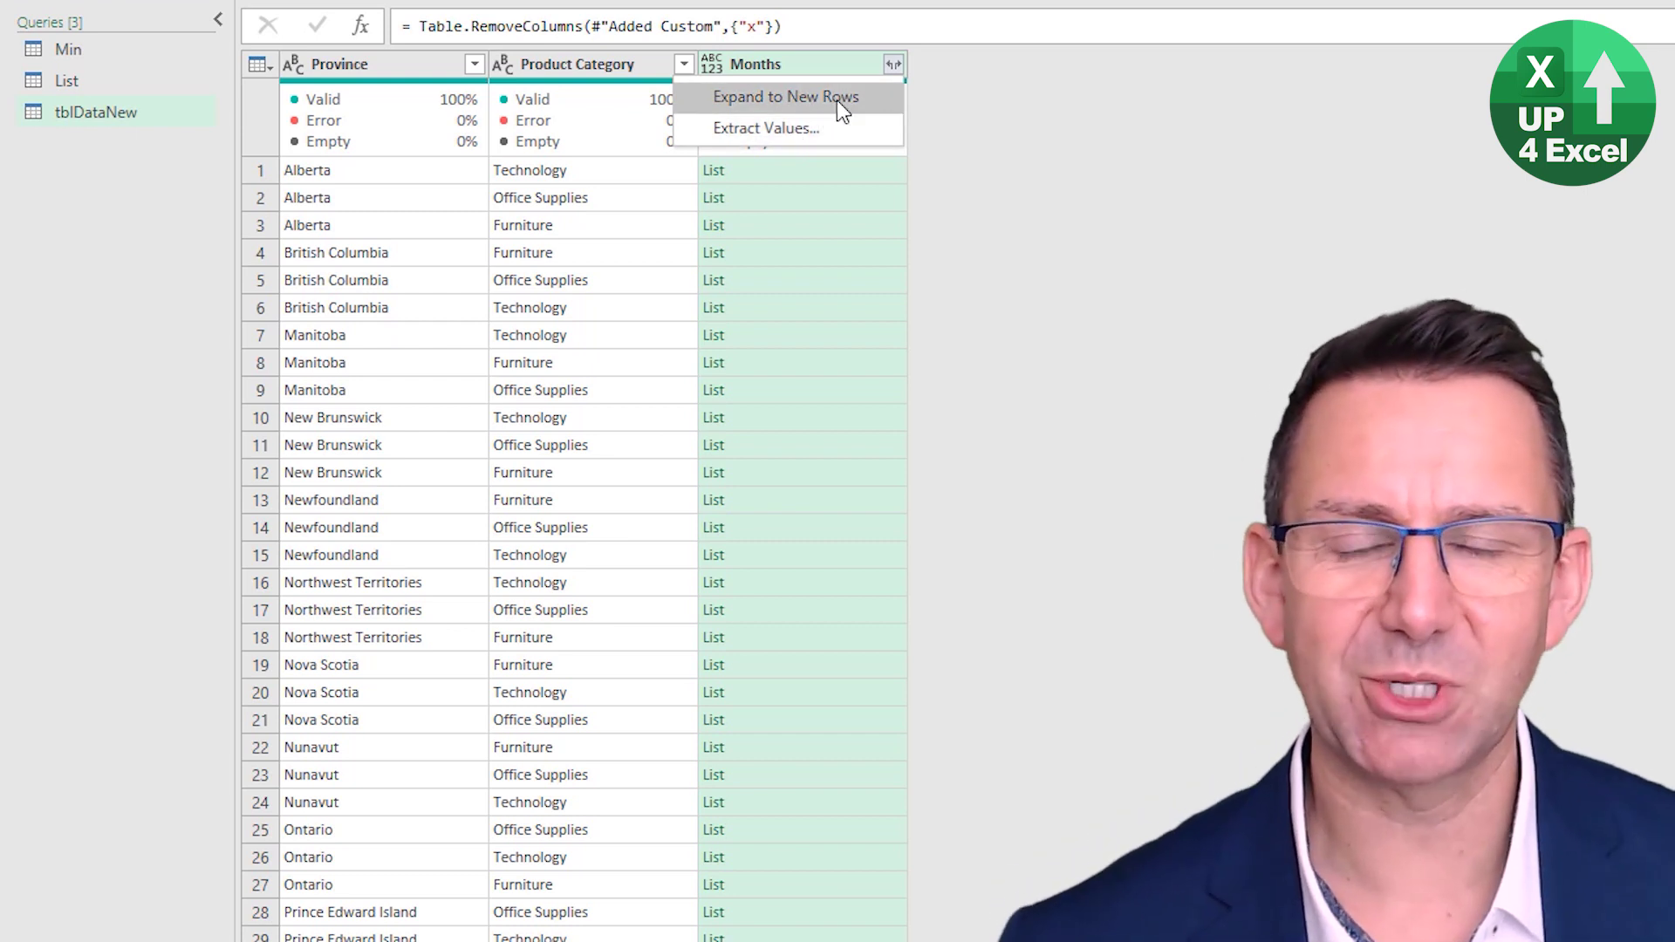
- Extract the Months list values as text joined with a comma delimiter
left_click(805, 128)
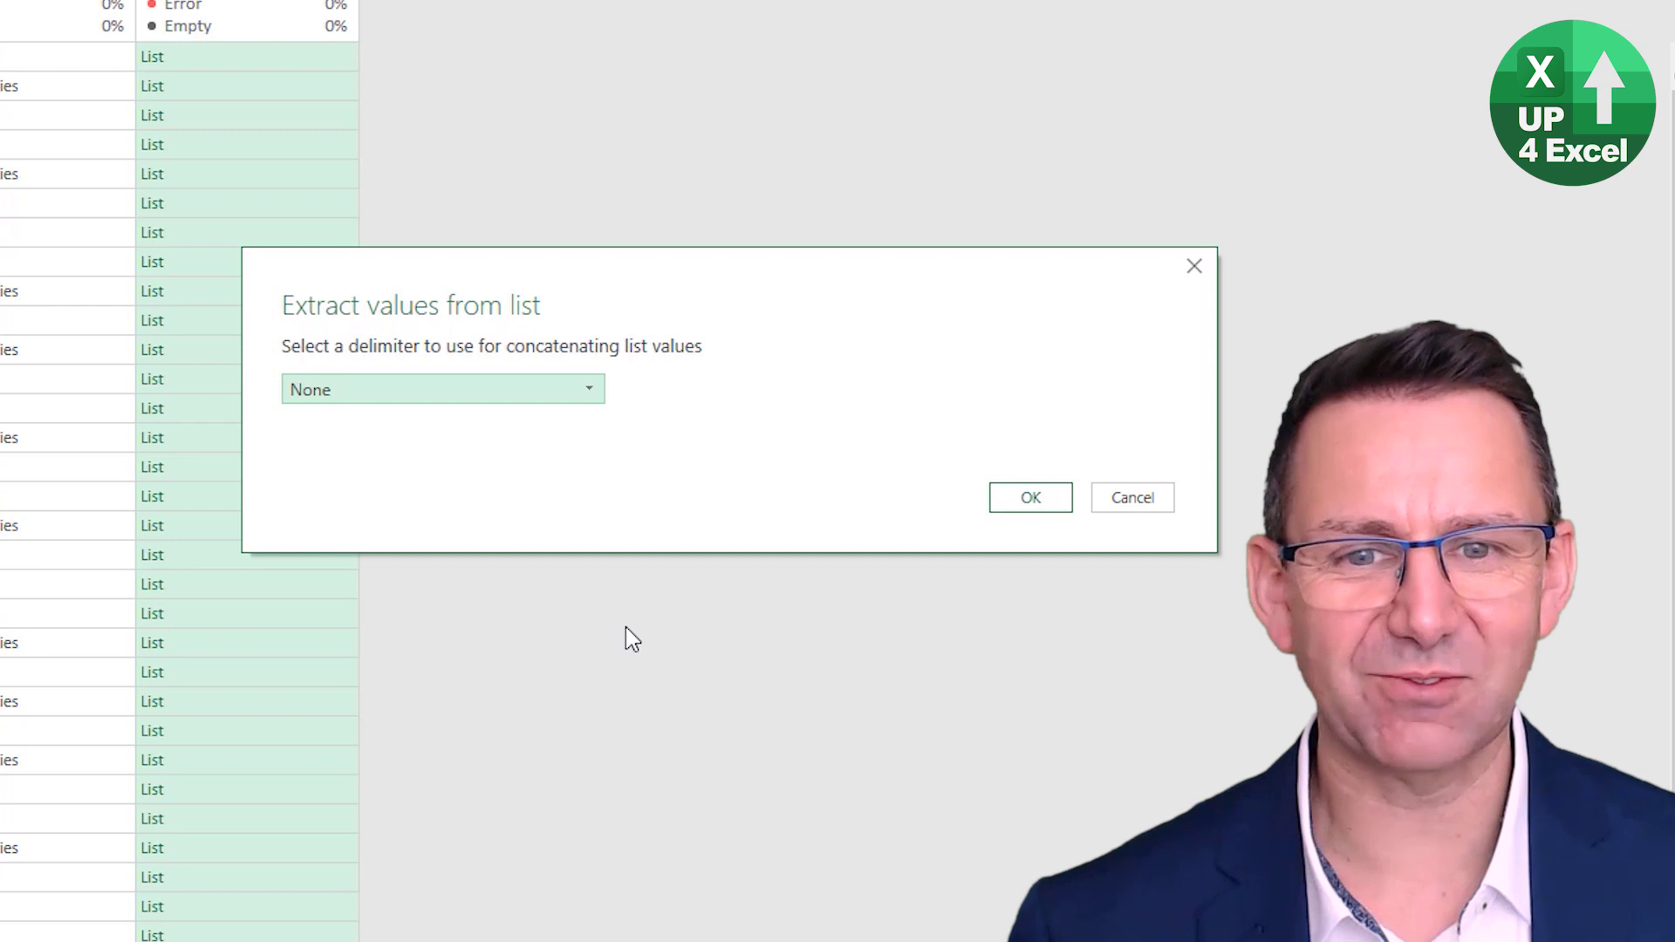
left_click(571, 398)
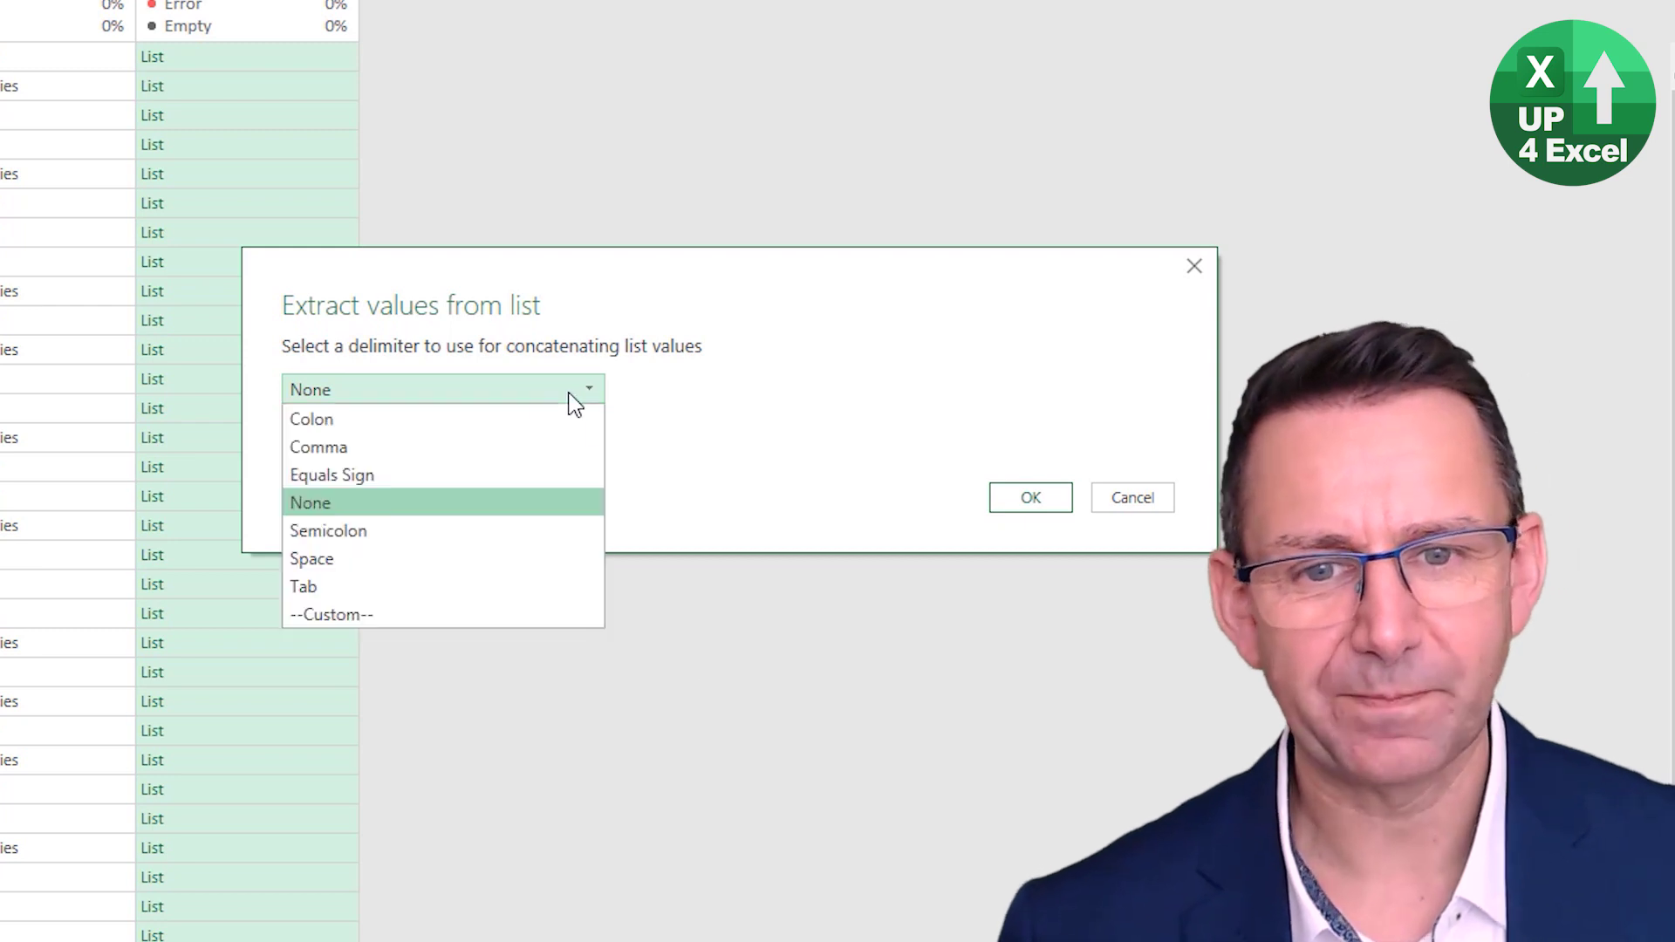
left_click(412, 439)
left_click(460, 384)
left_click(584, 442)
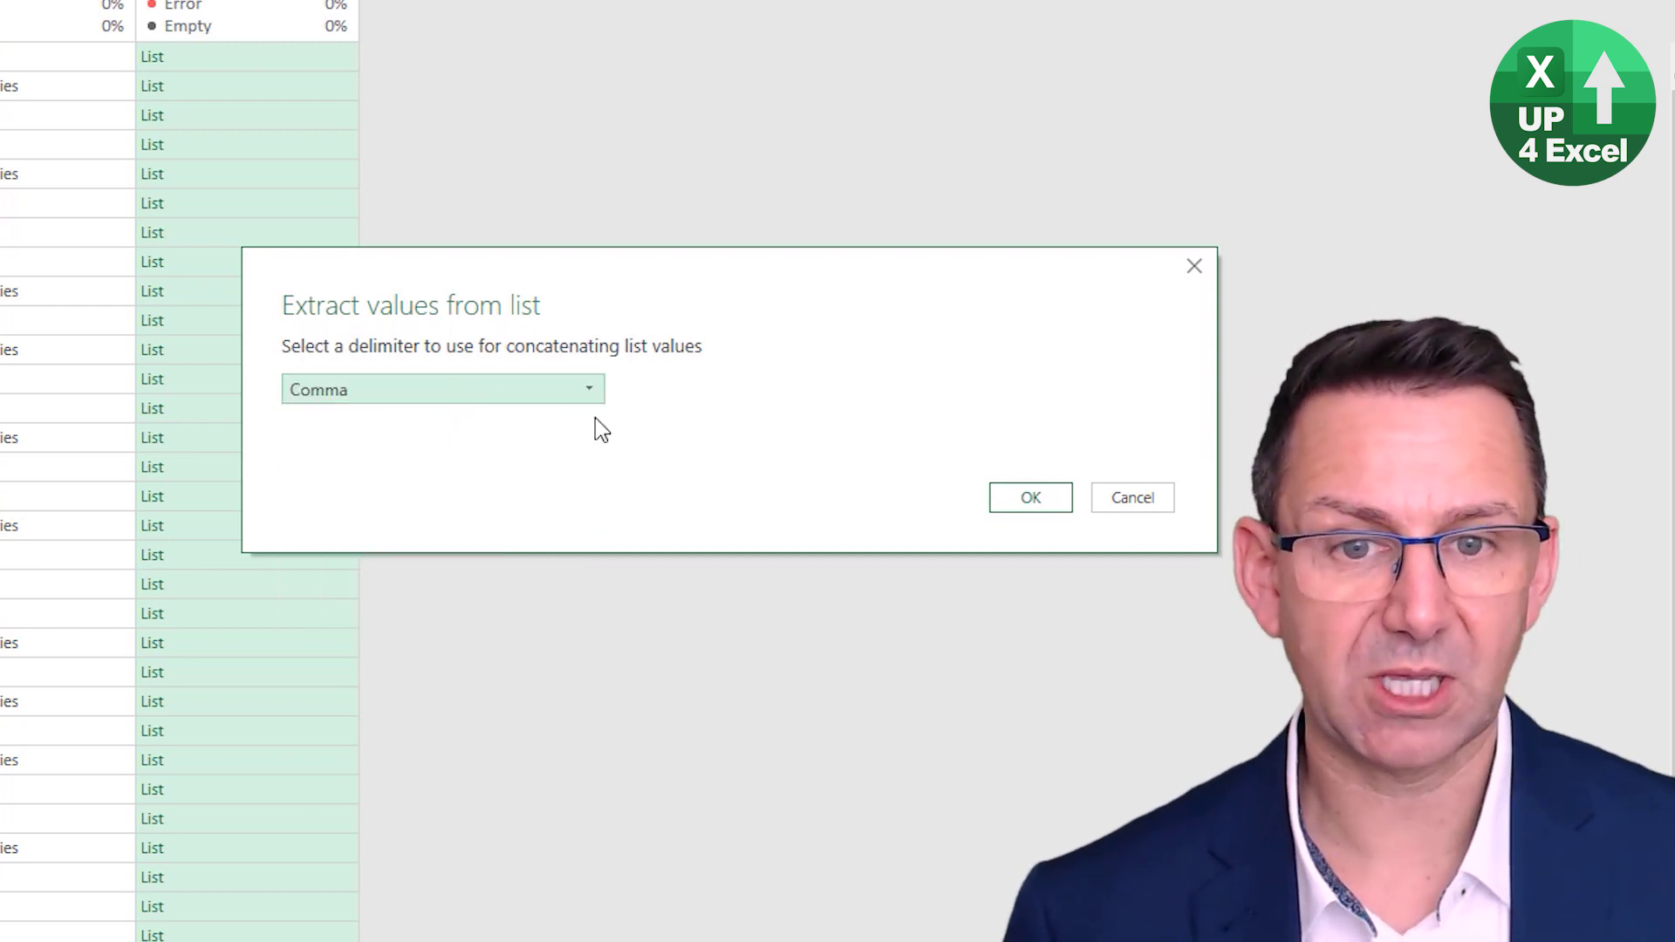
left_click(1031, 498)
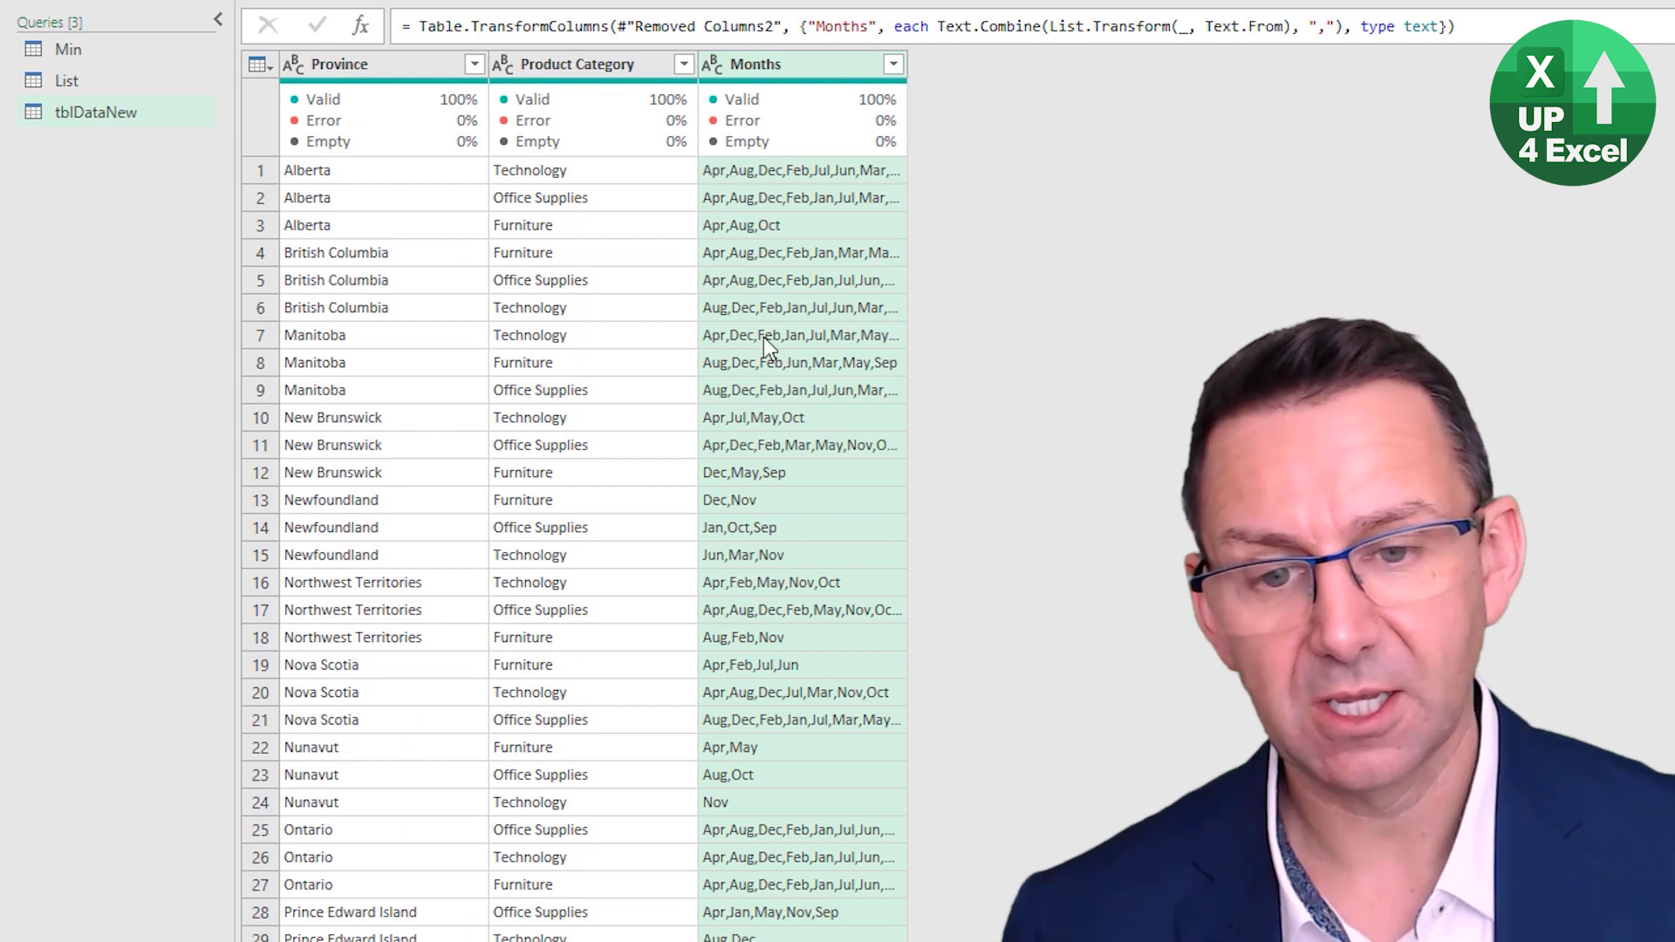
- Widen the Months column and review several rows' comma-separated month lists
left_click_drag(911, 64, 1240, 54)
left_click(864, 310)
left_click(864, 368)
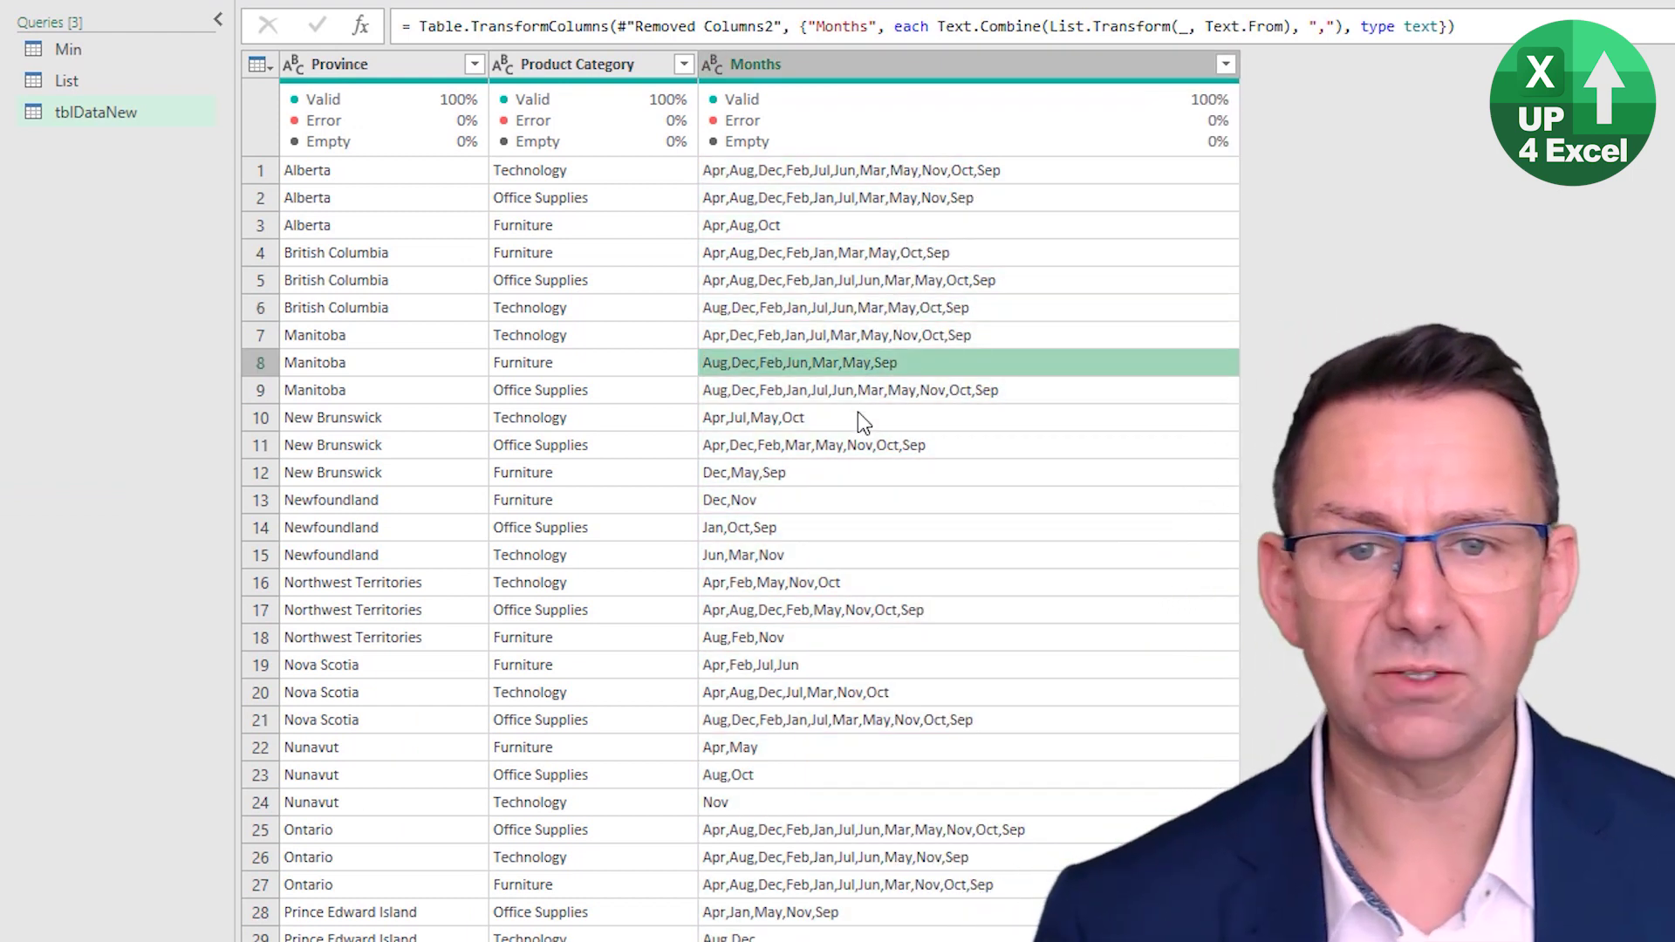
left_click(857, 415)
left_click(809, 472)
left_click(522, 423)
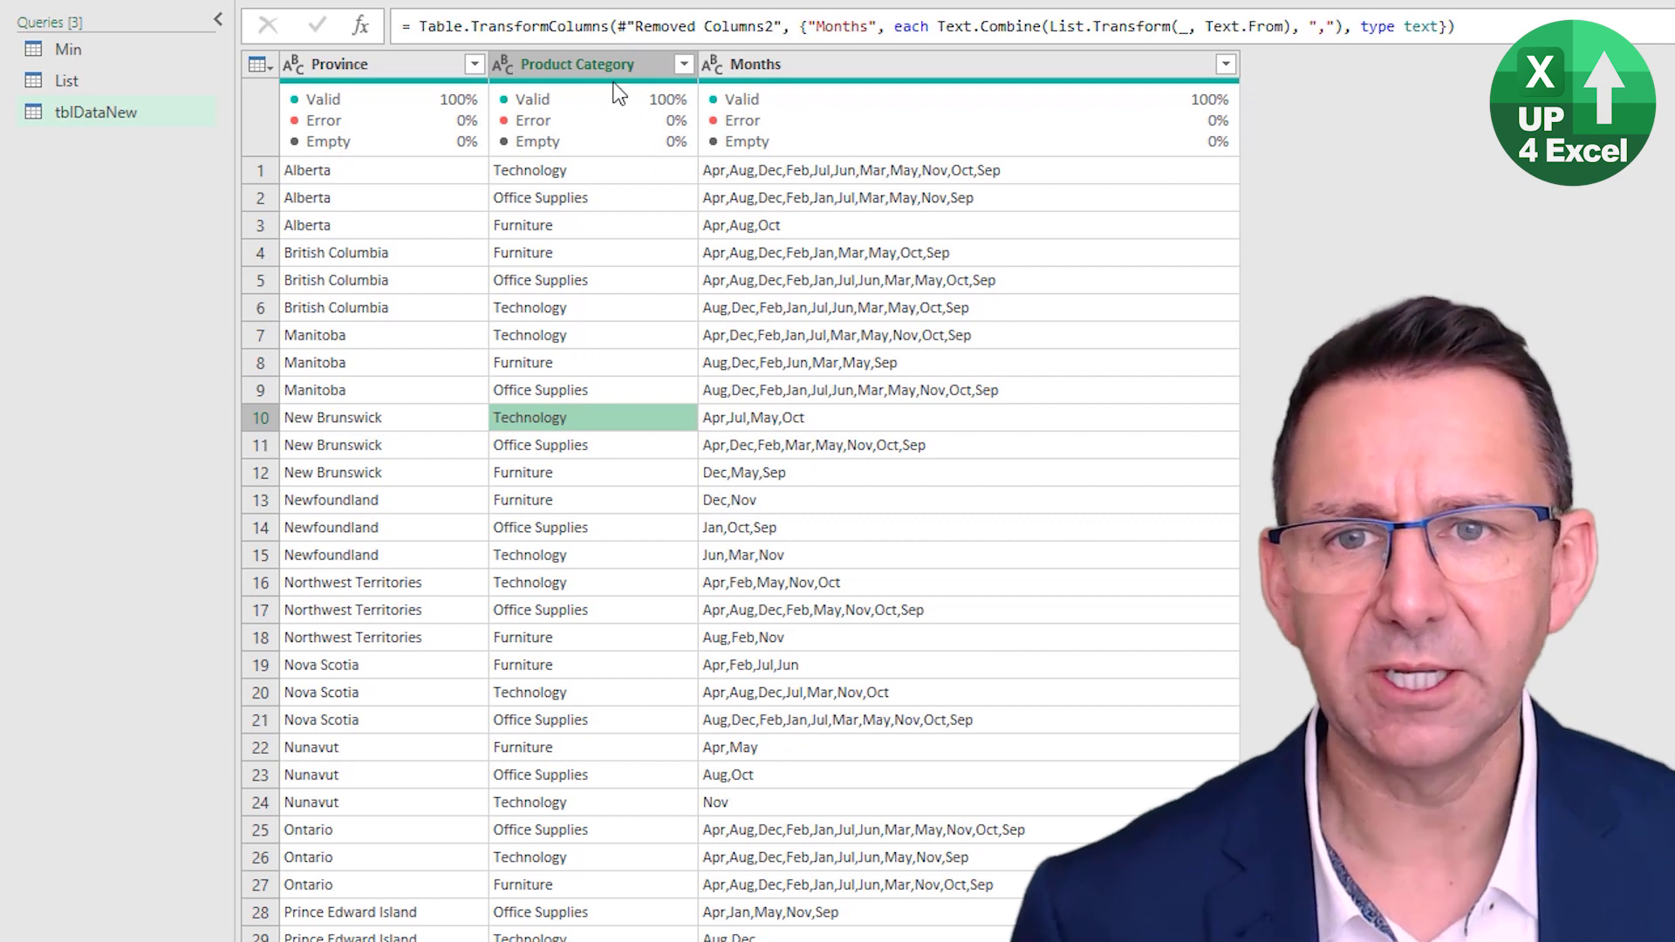
left_click(620, 68)
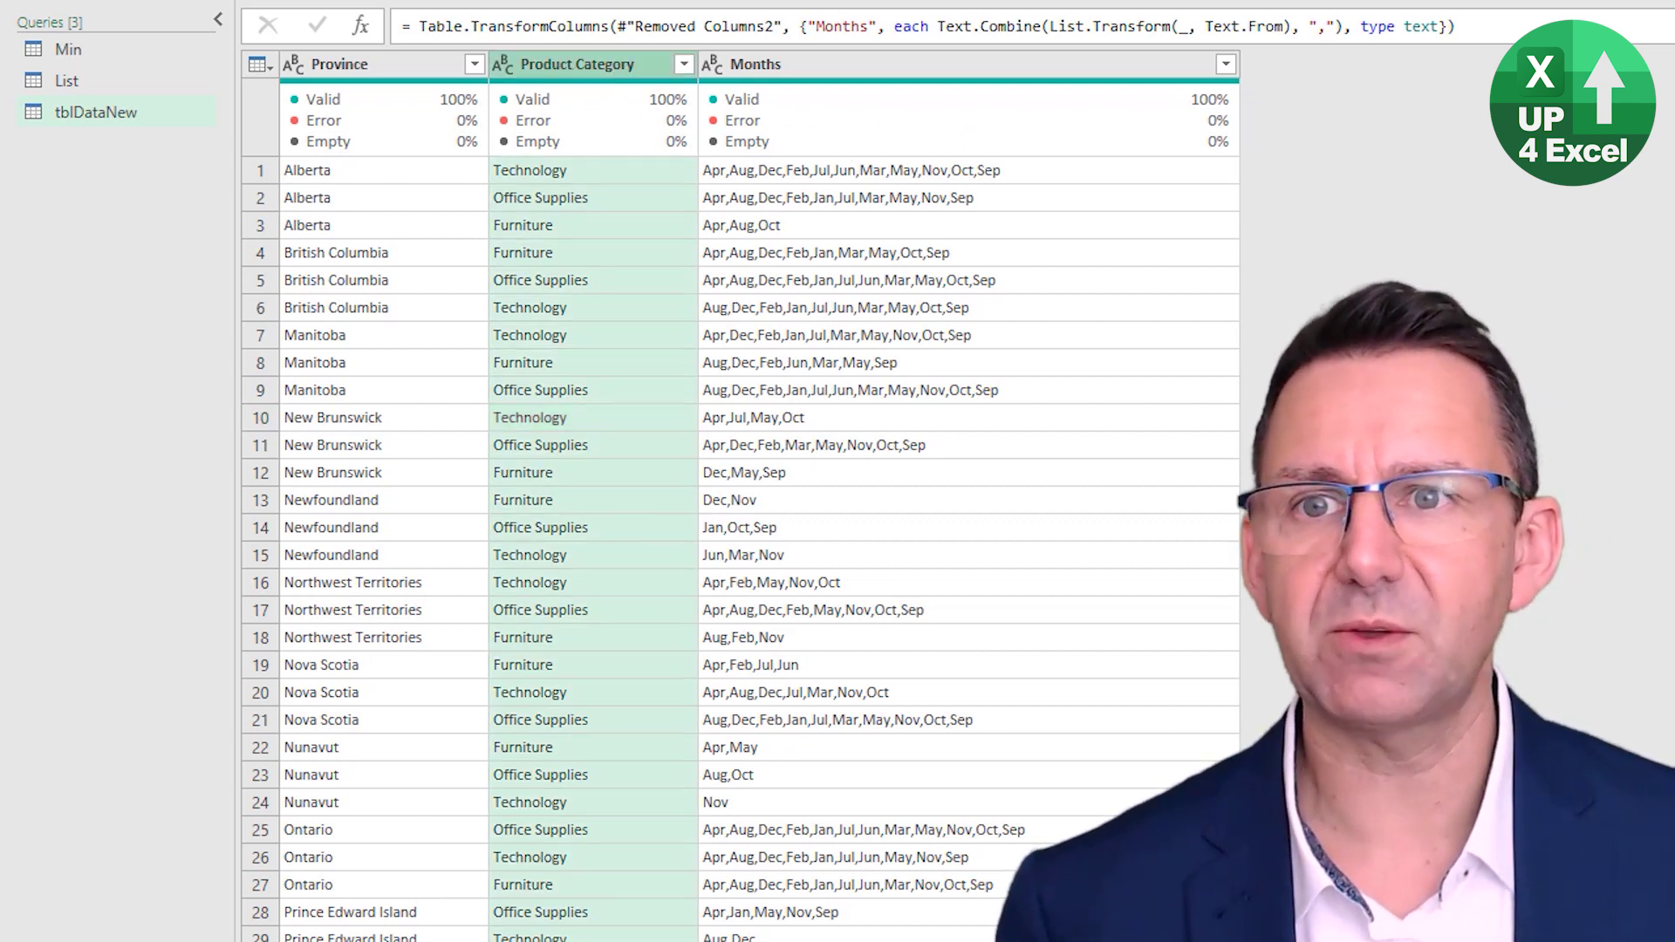
- Pivot Product Category into columns with Months as values, aggregated by Minimum
left_click(199, 43)
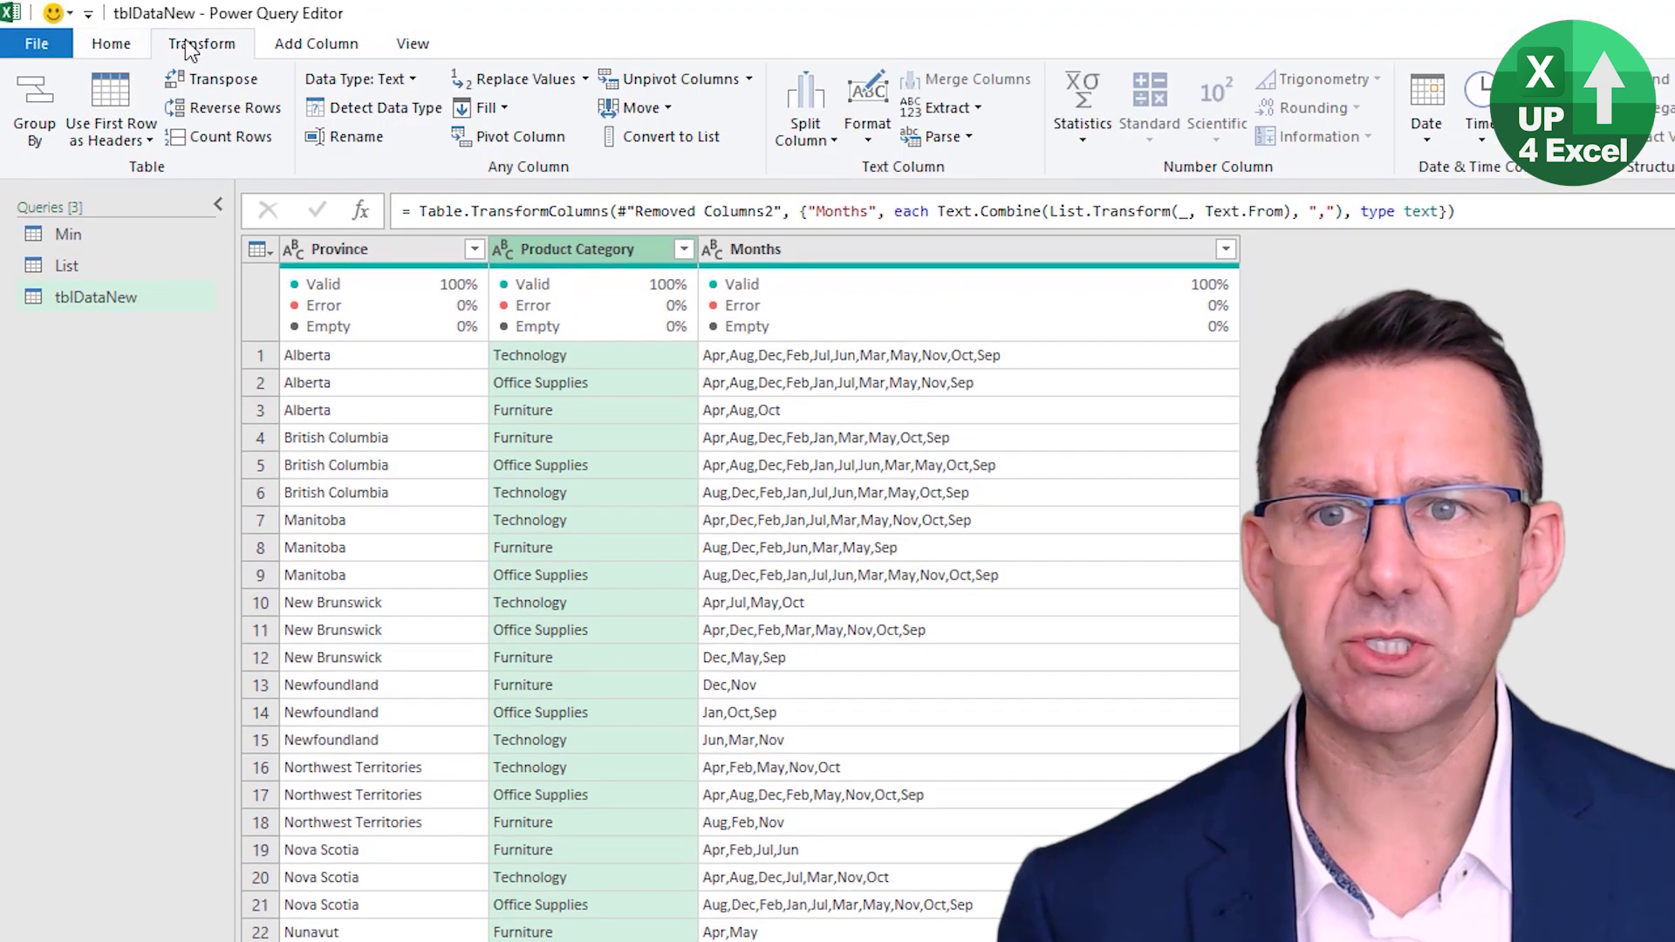
left_click(517, 137)
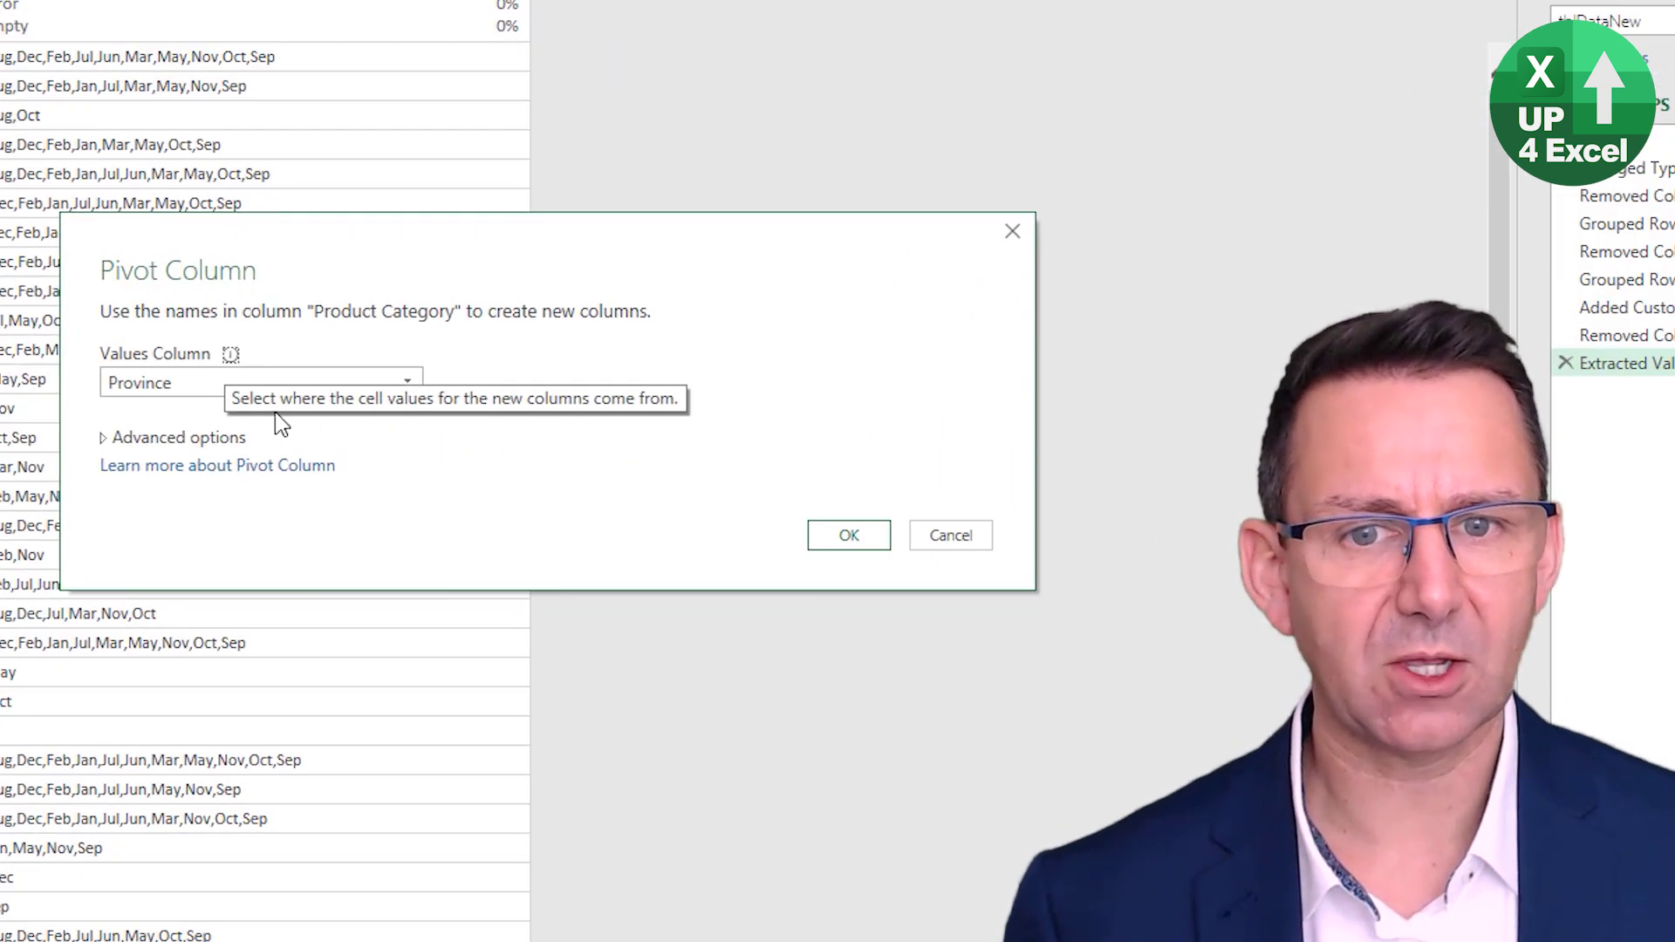
left_click(148, 386)
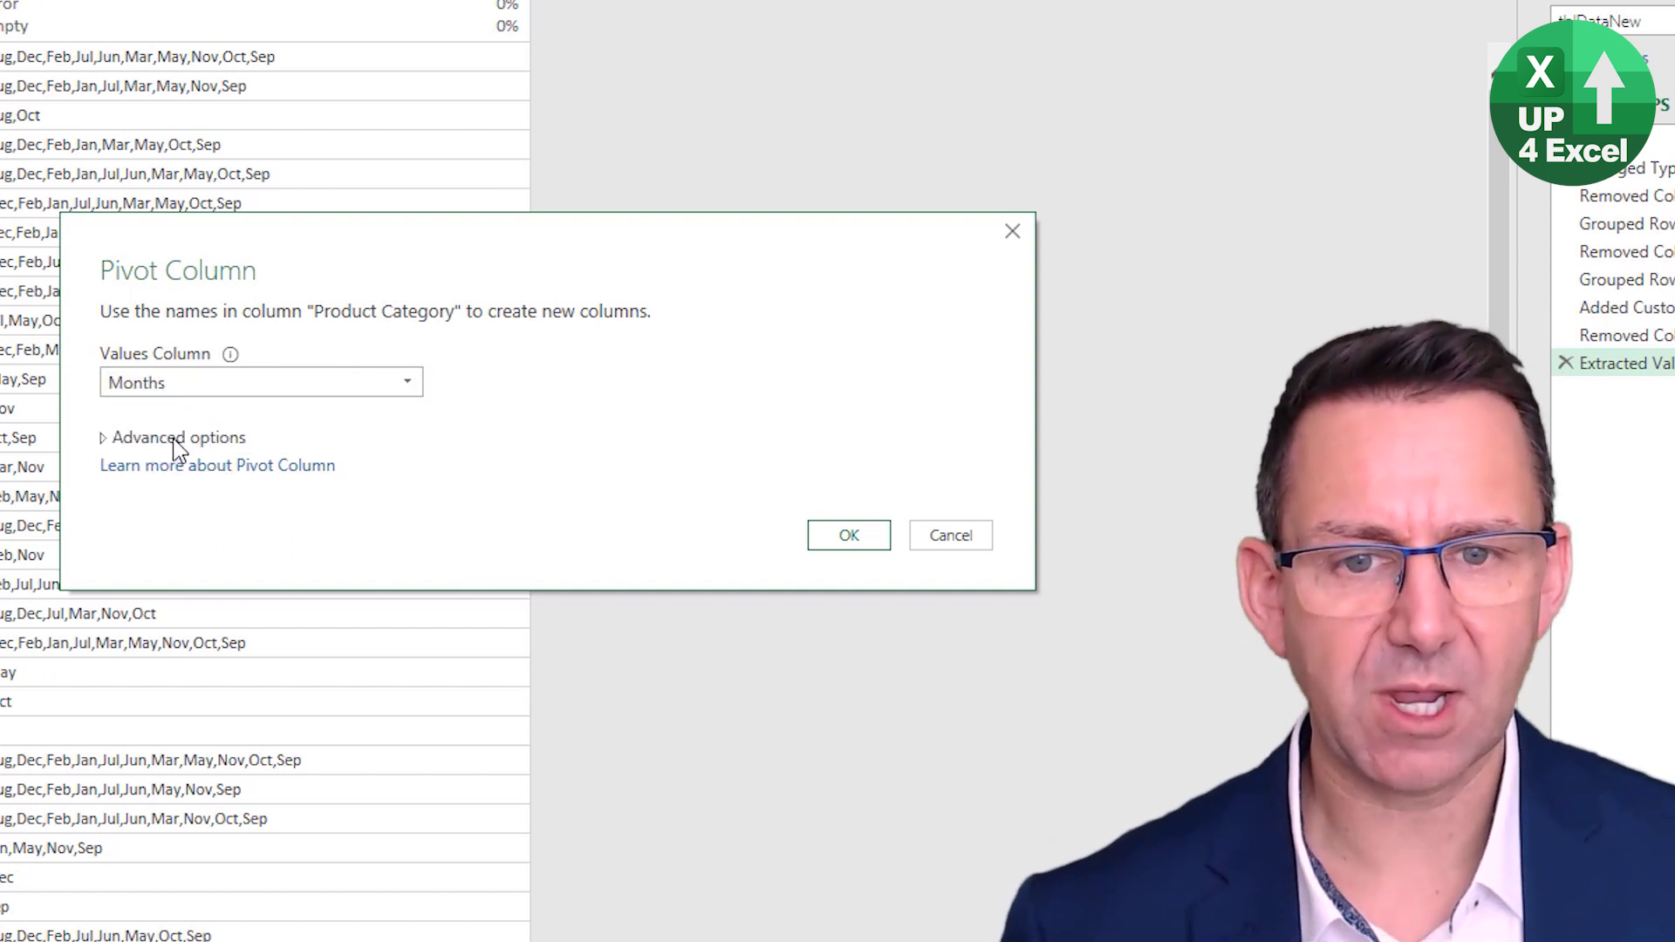
left_click(173, 438)
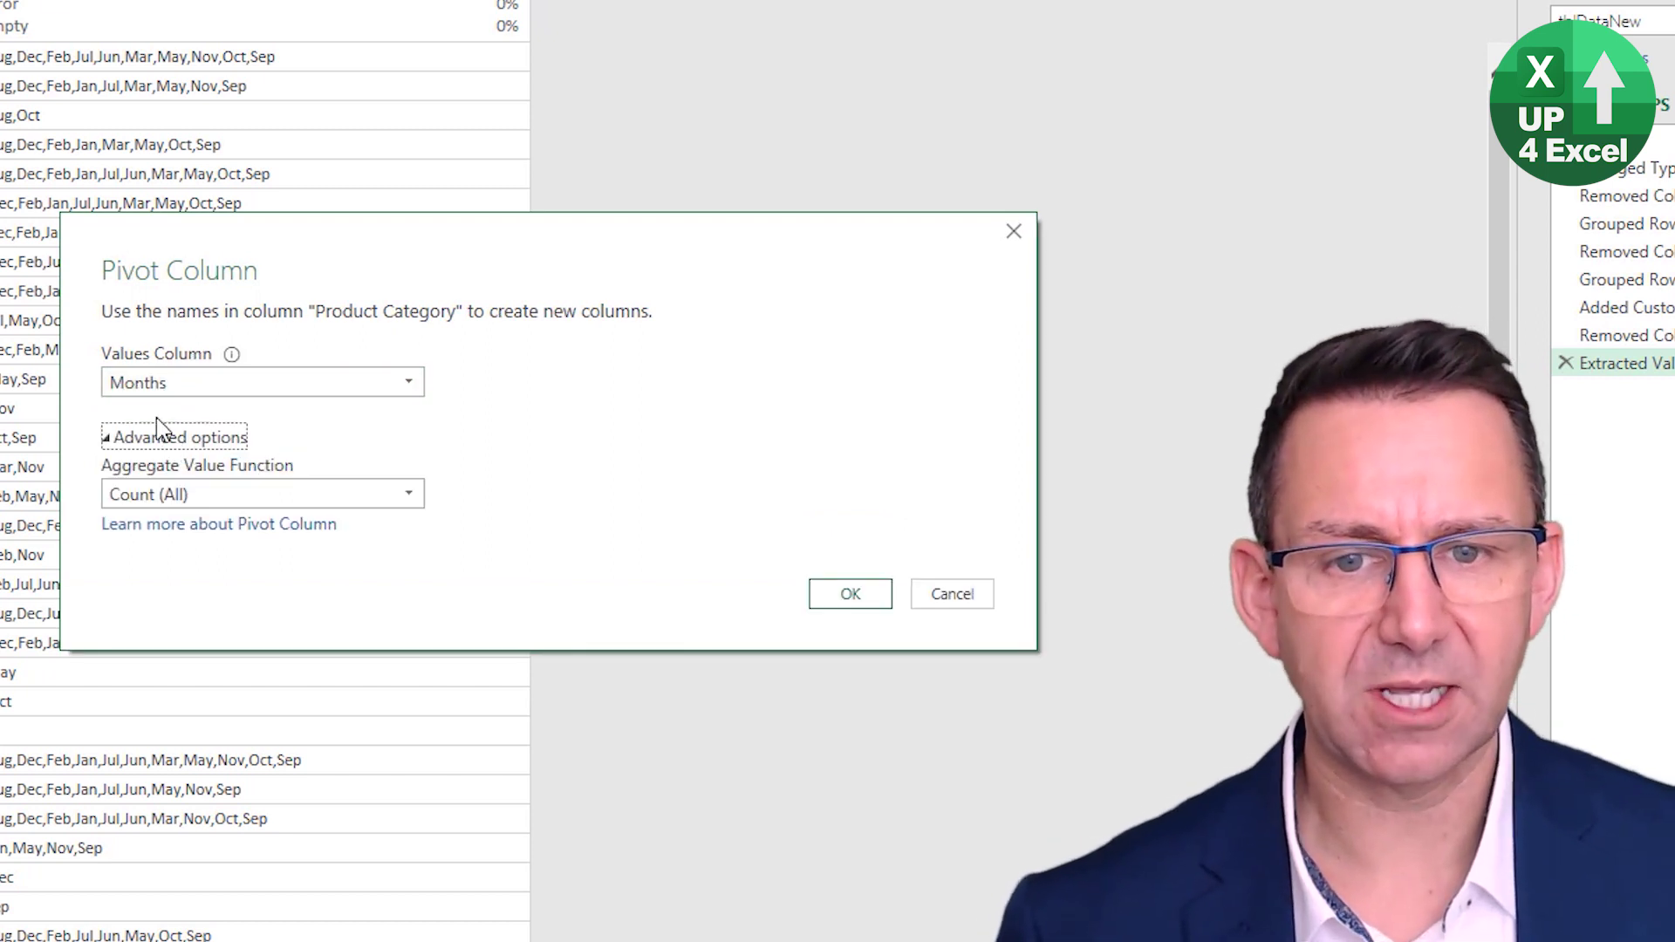
left_click(159, 504)
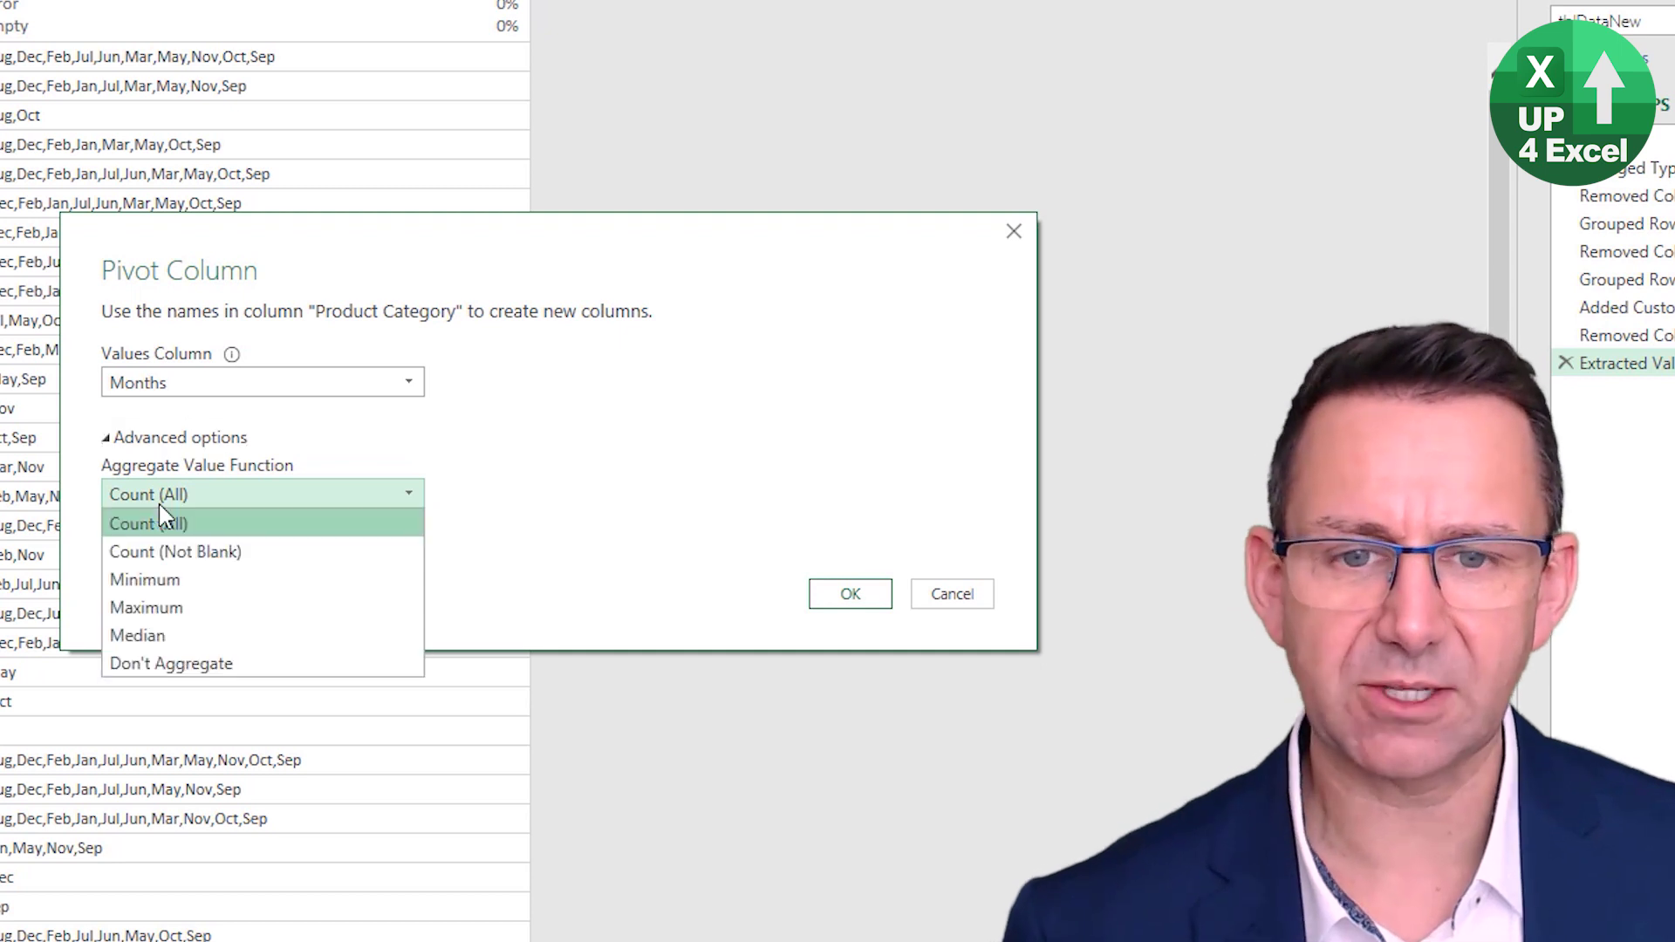
left_click(200, 588)
left_click(239, 496)
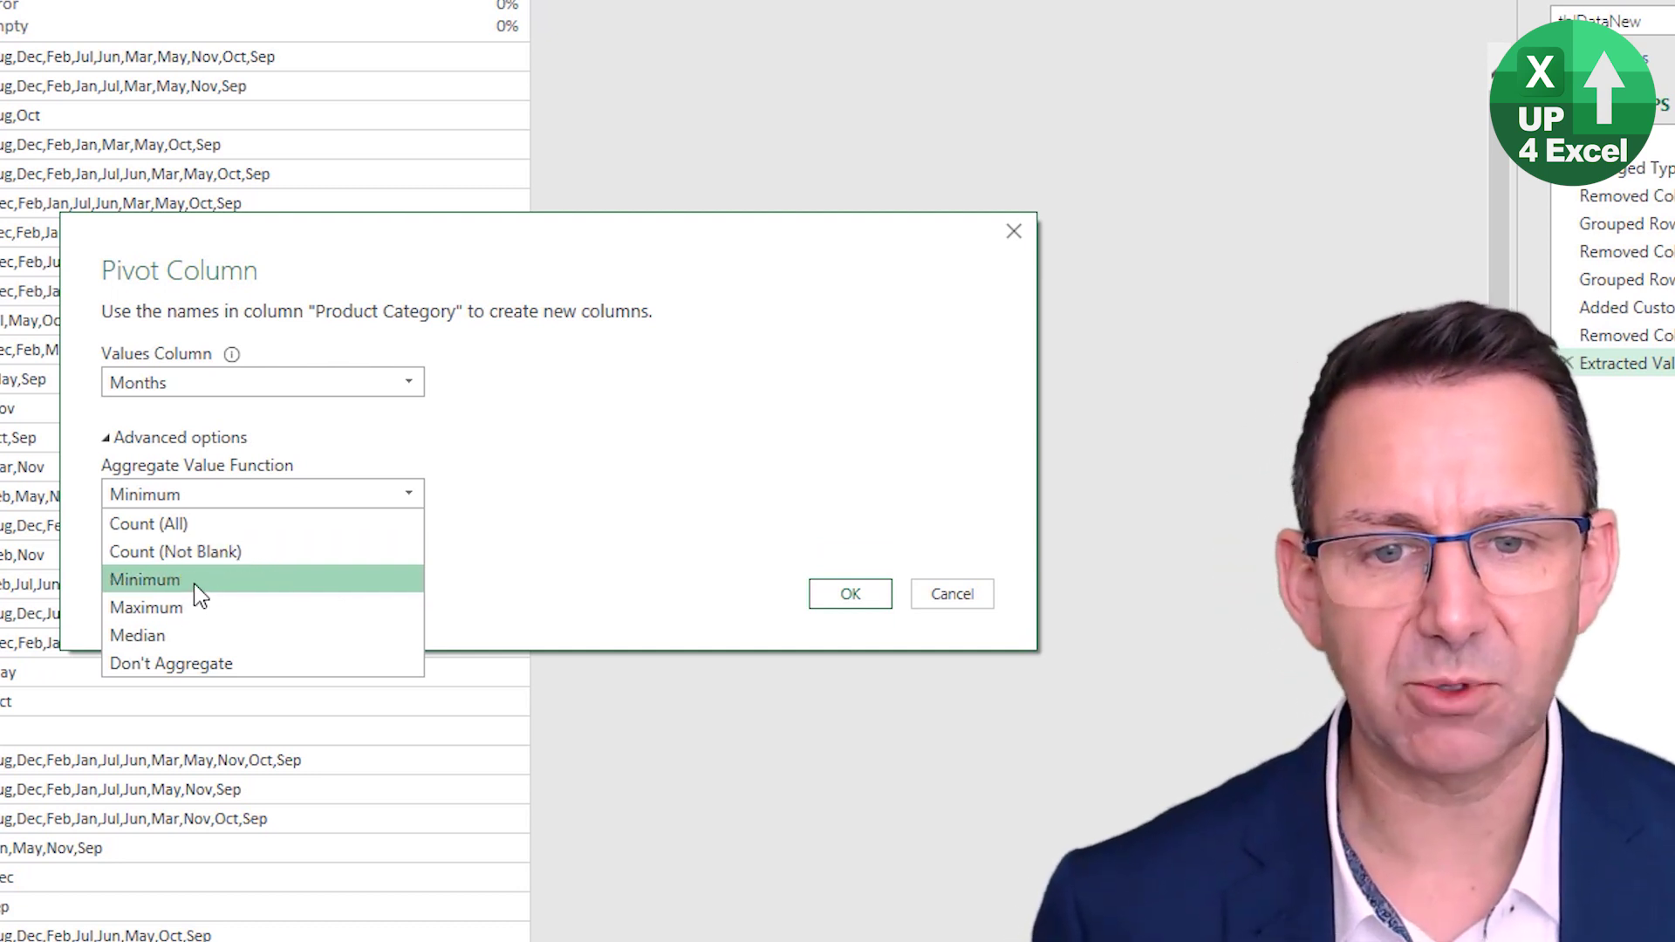
left_click(192, 578)
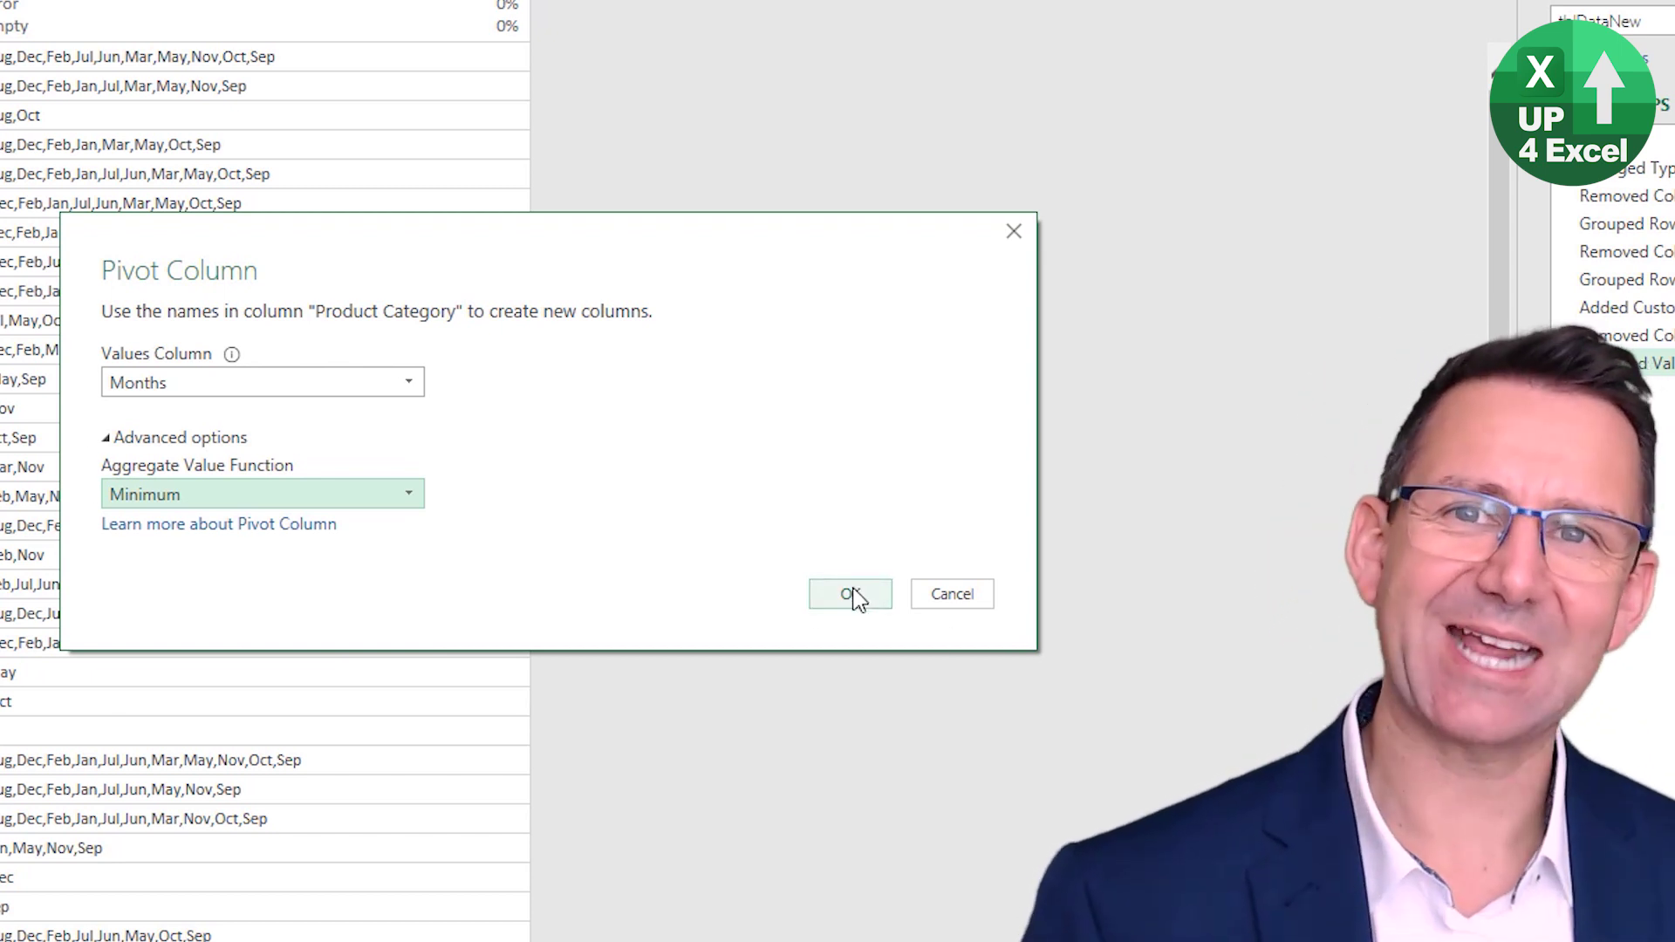
left_click(850, 594)
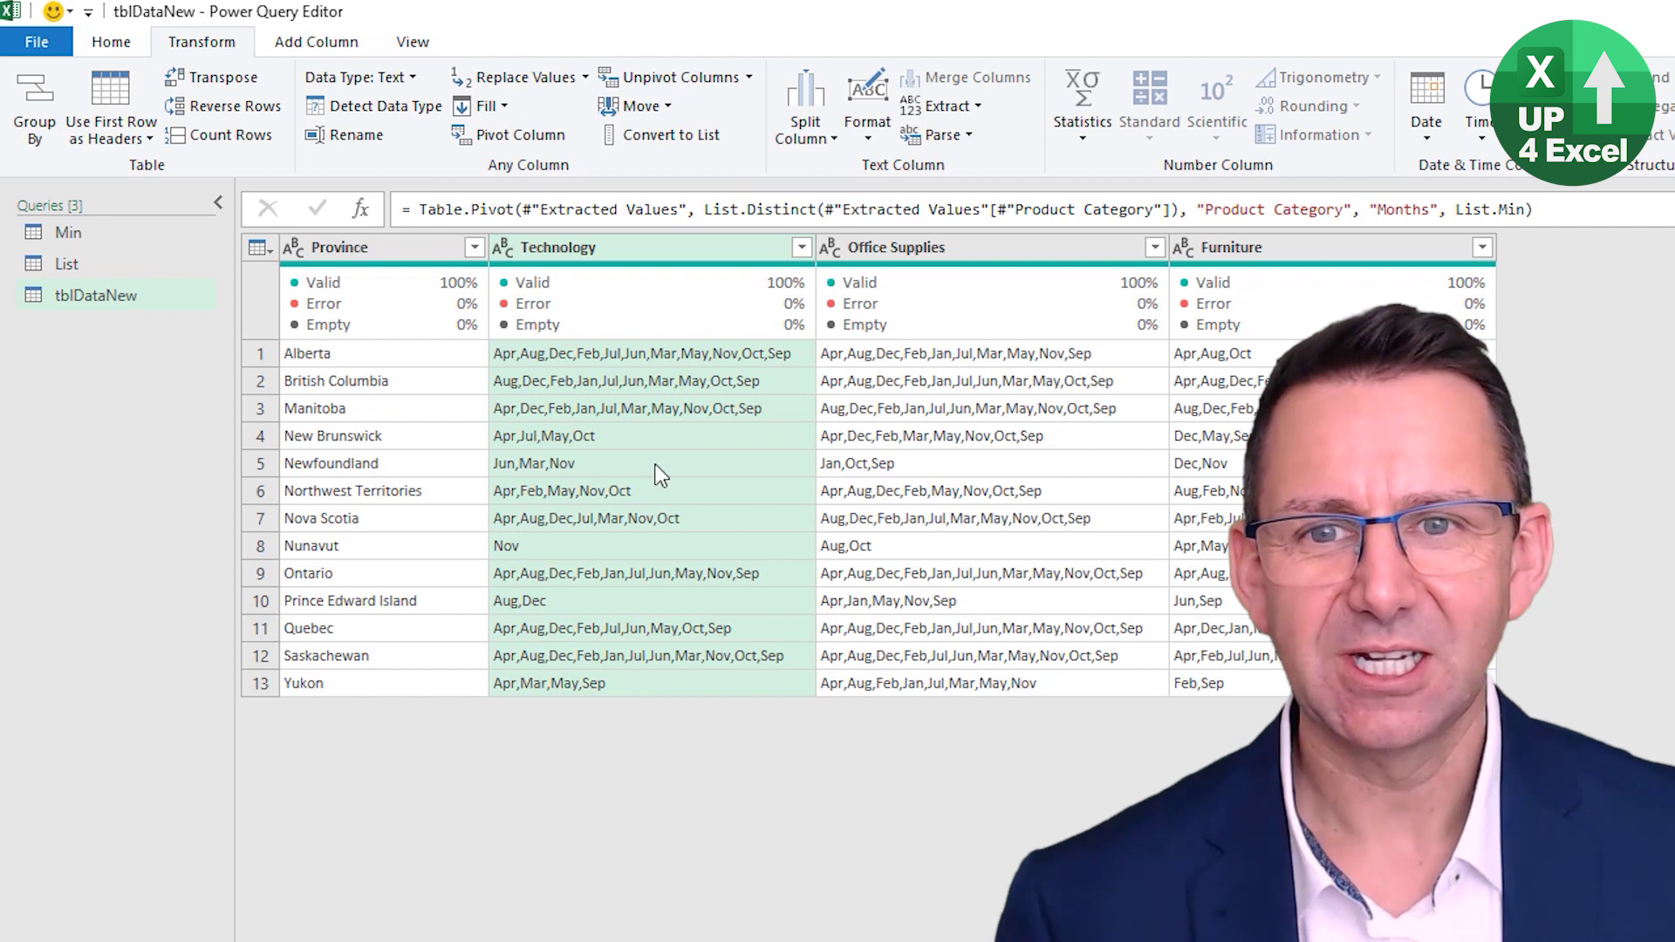
- Close the editor with Close & Load To, bringing up the Import Data dialog
left_click(111, 41)
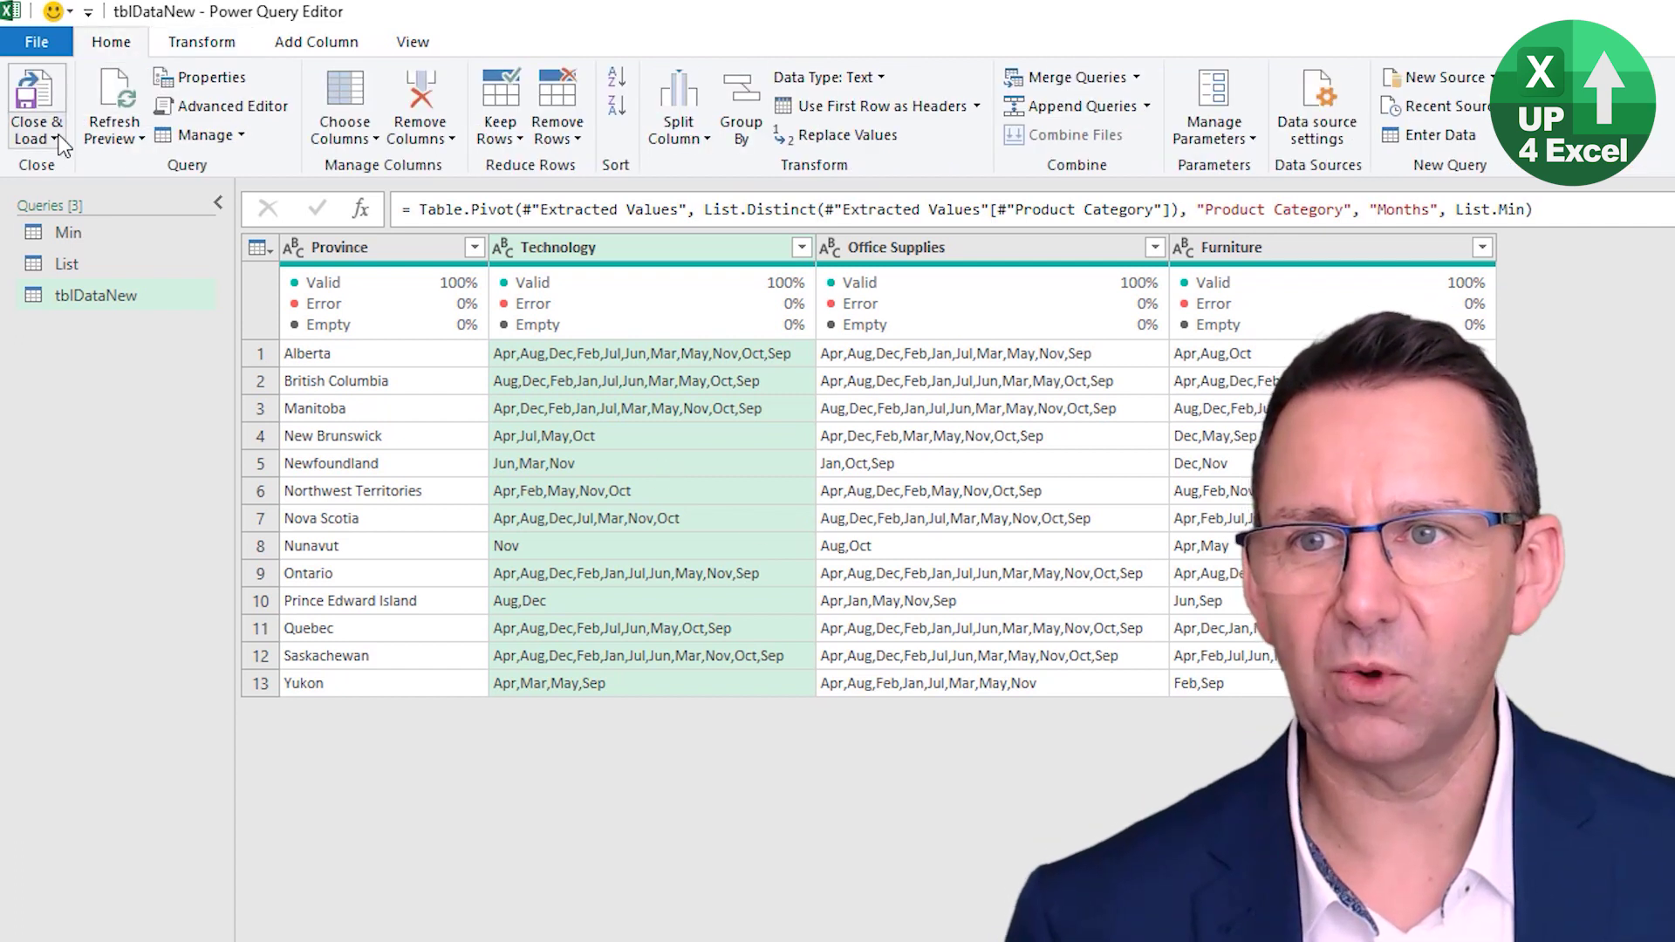
left_click(55, 140)
left_click(72, 194)
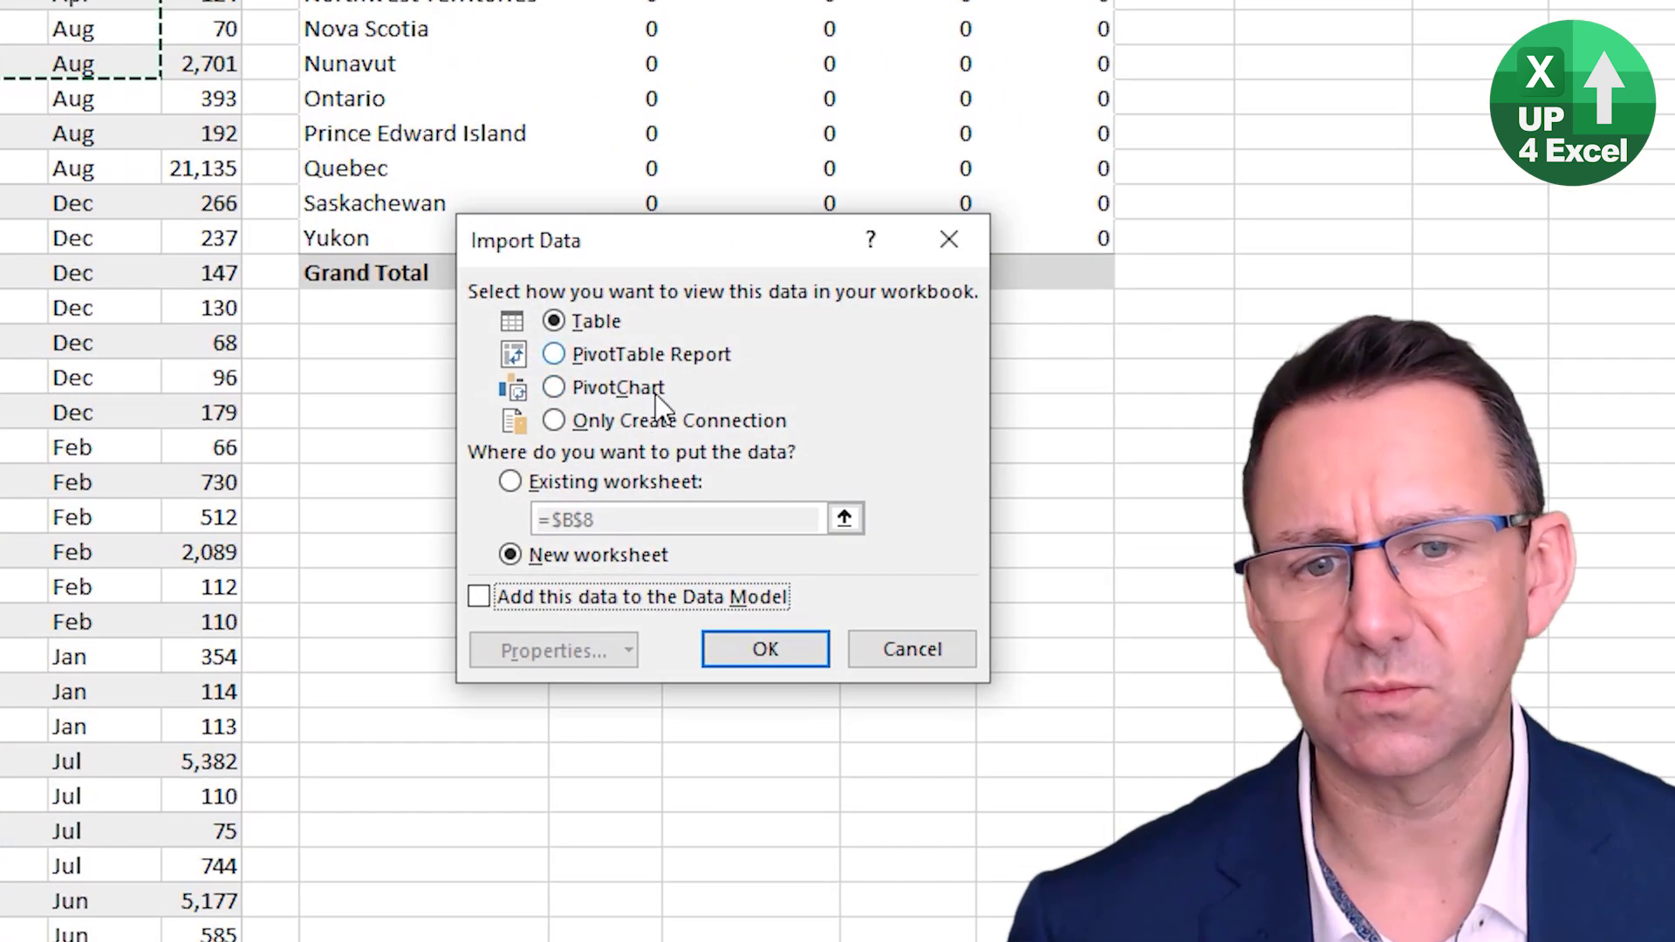
- Load the query as a table on the existing Alt sheet at cell G21
left_click(596, 482)
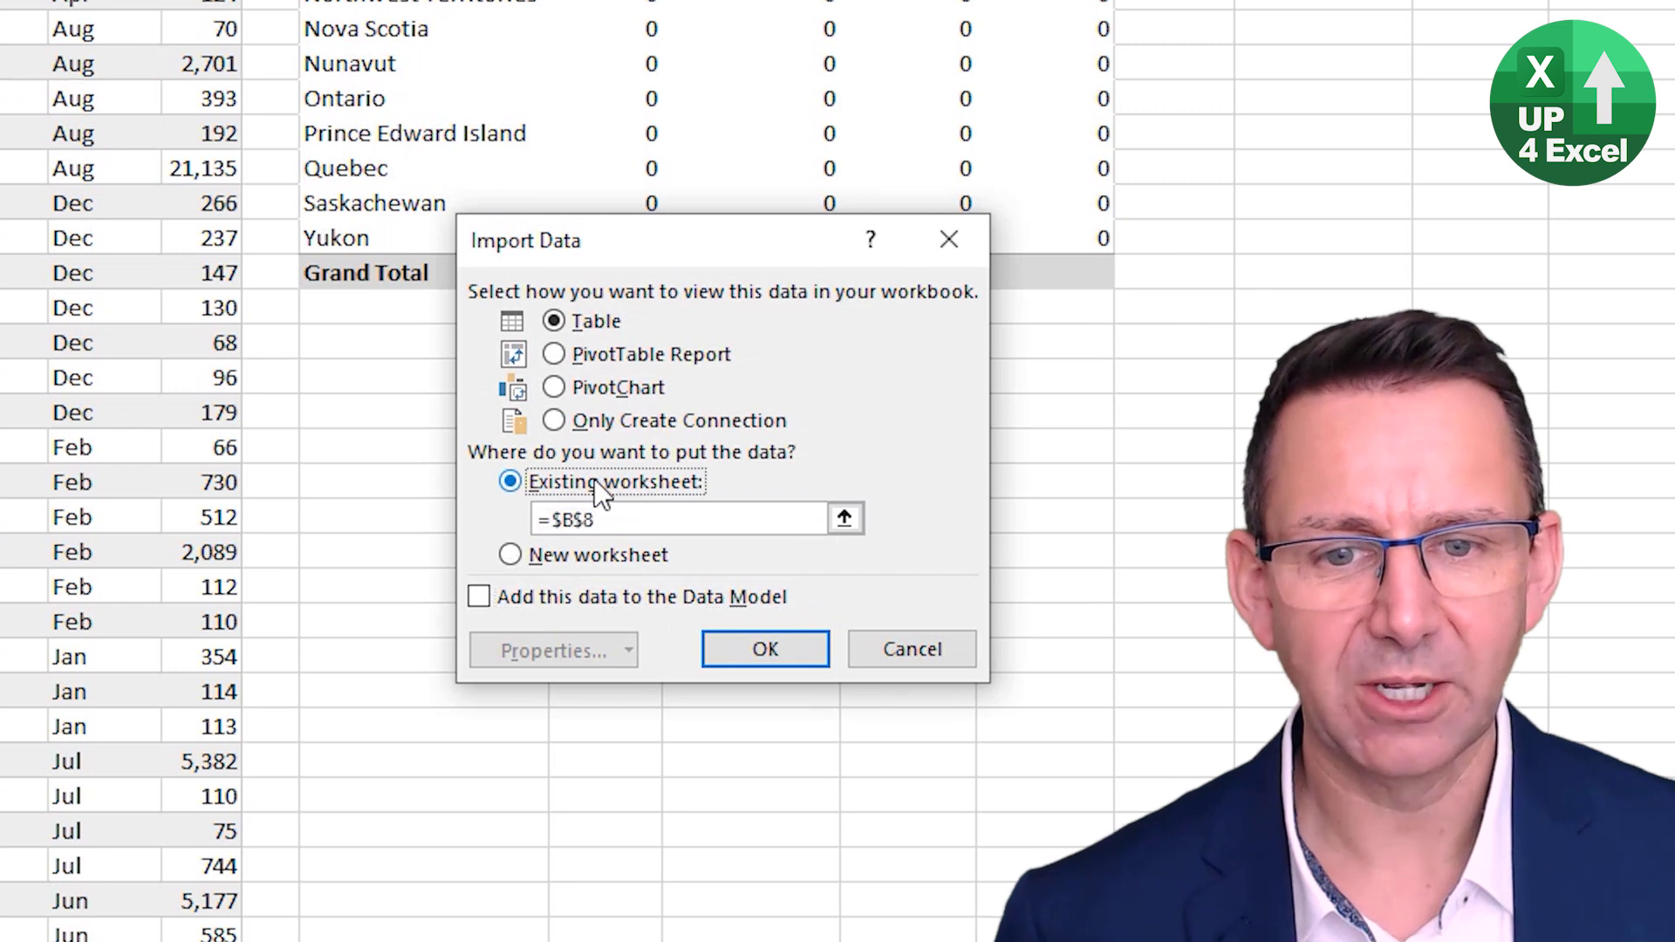
left_click(348, 401)
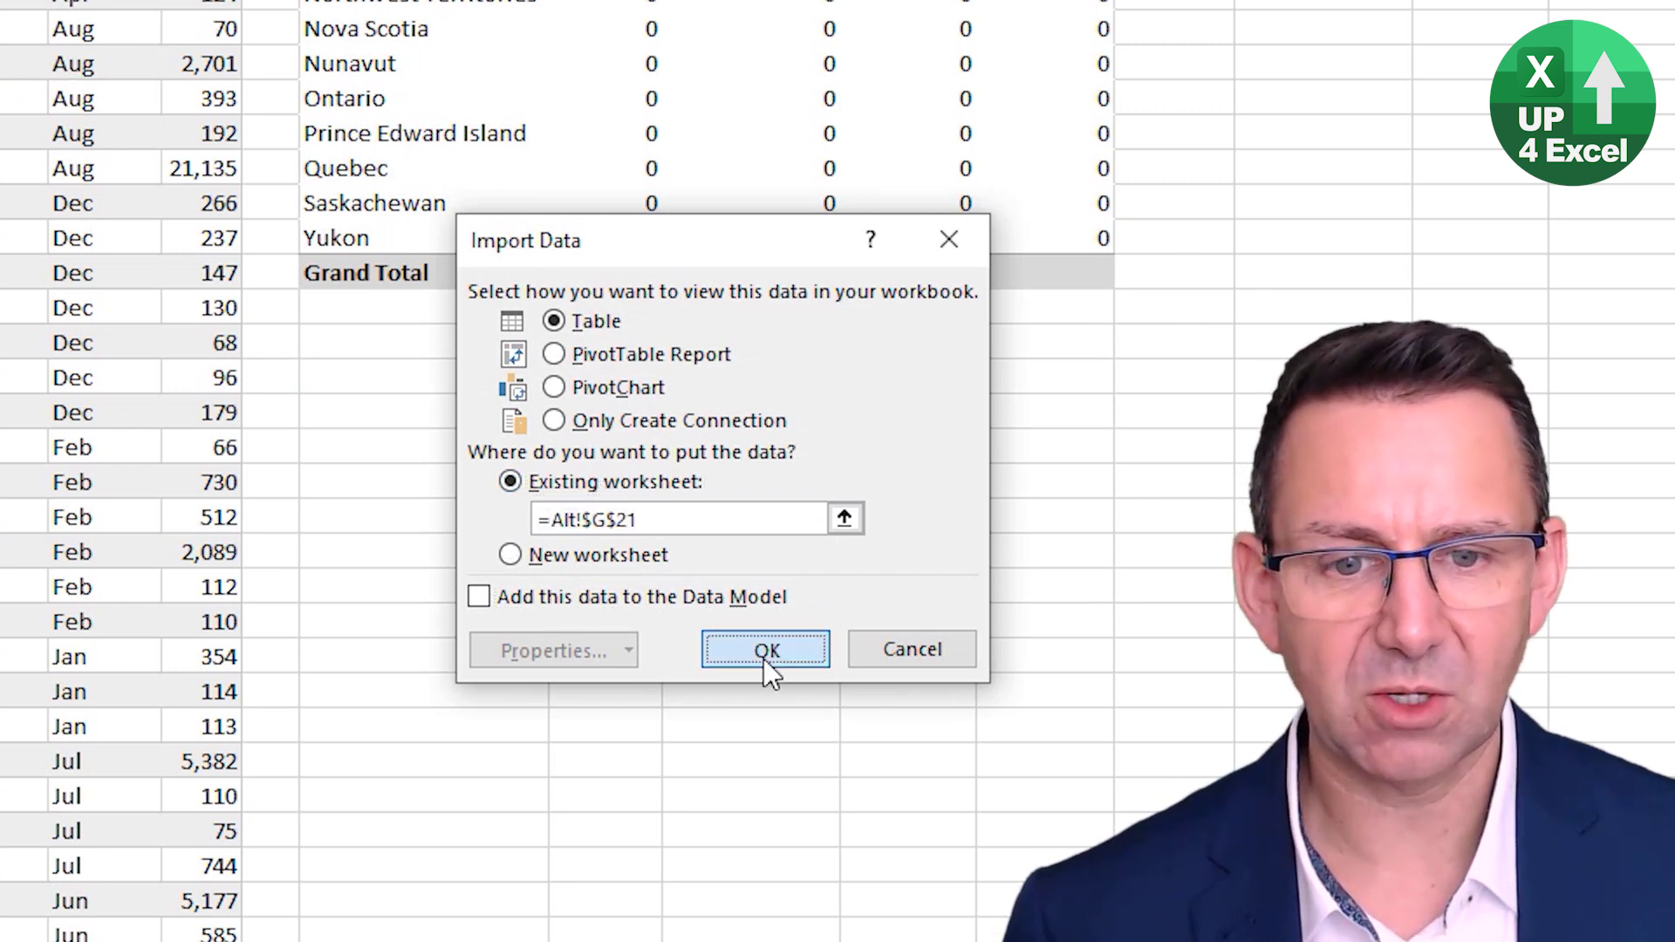
left_click(764, 653)
- Review several provinces' Technology month lists, then apply a grey table style
left_click(229, 596)
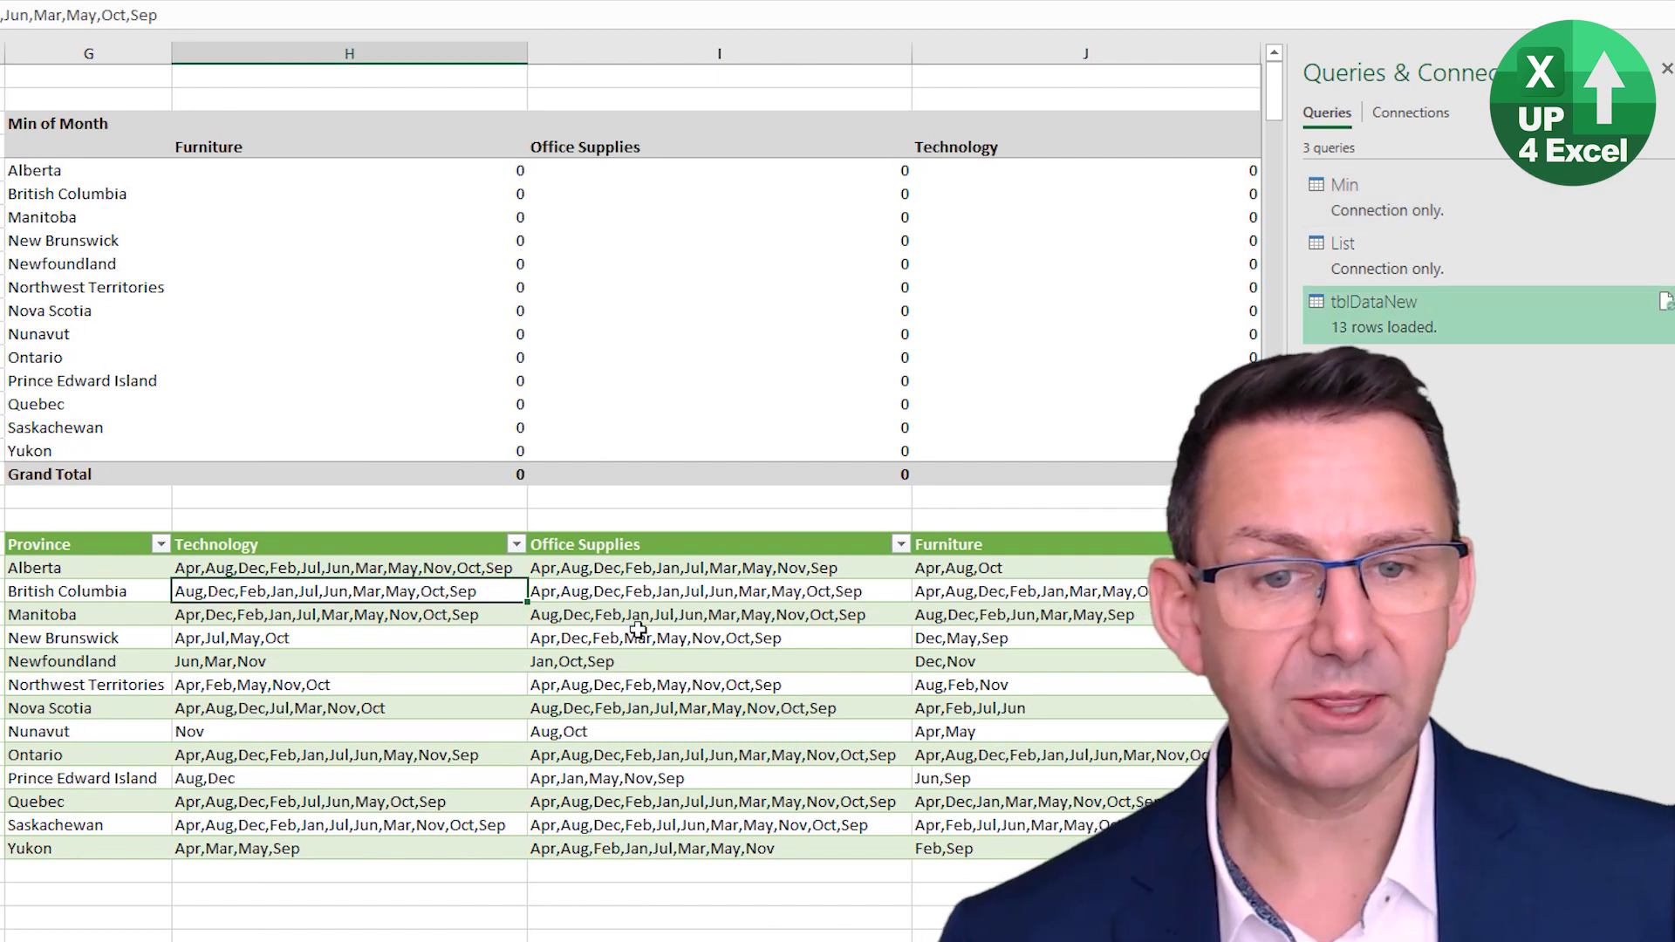
key("Down")
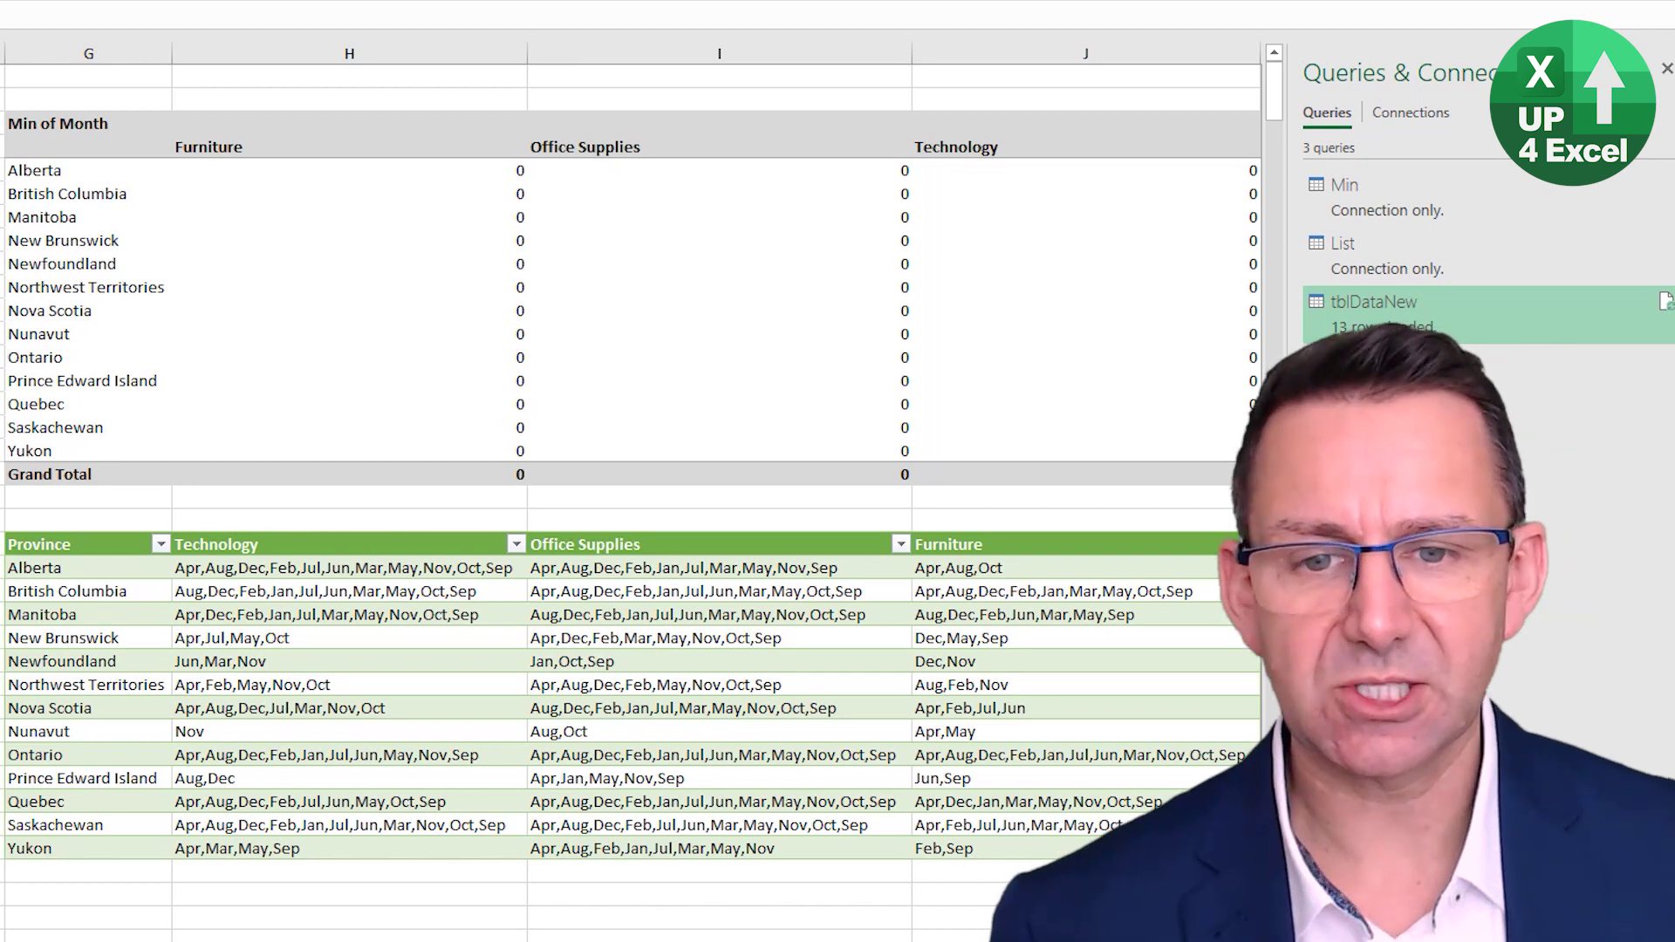
left_click(384, 593)
key("Down")
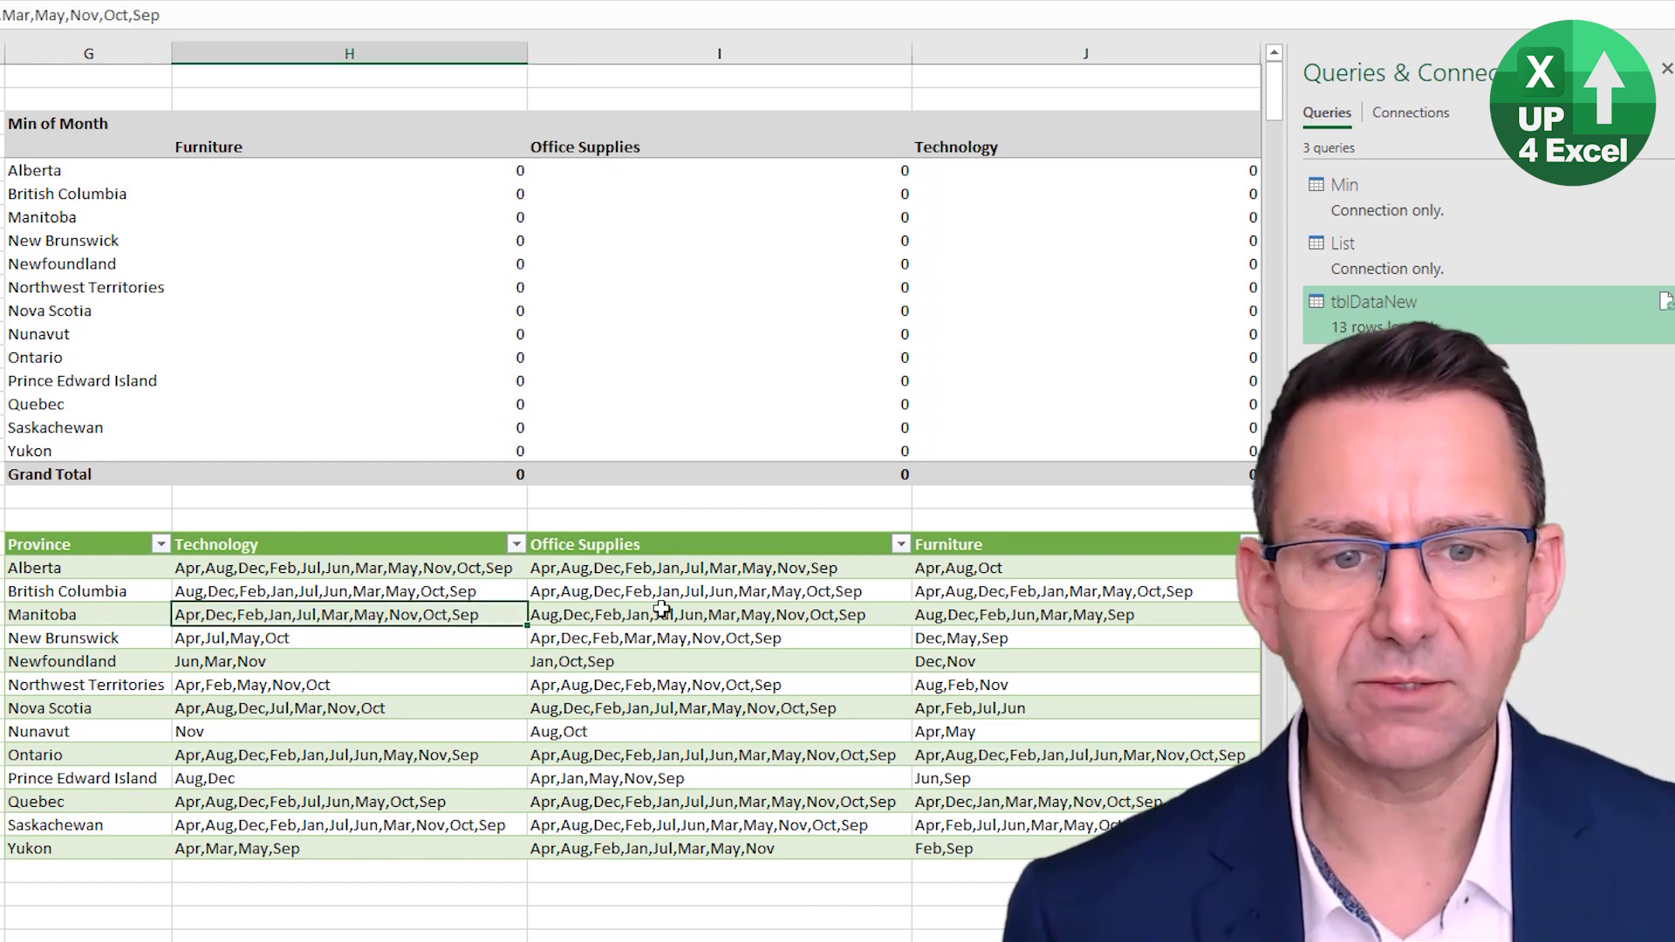
left_click(489, 711)
left_click(194, 761)
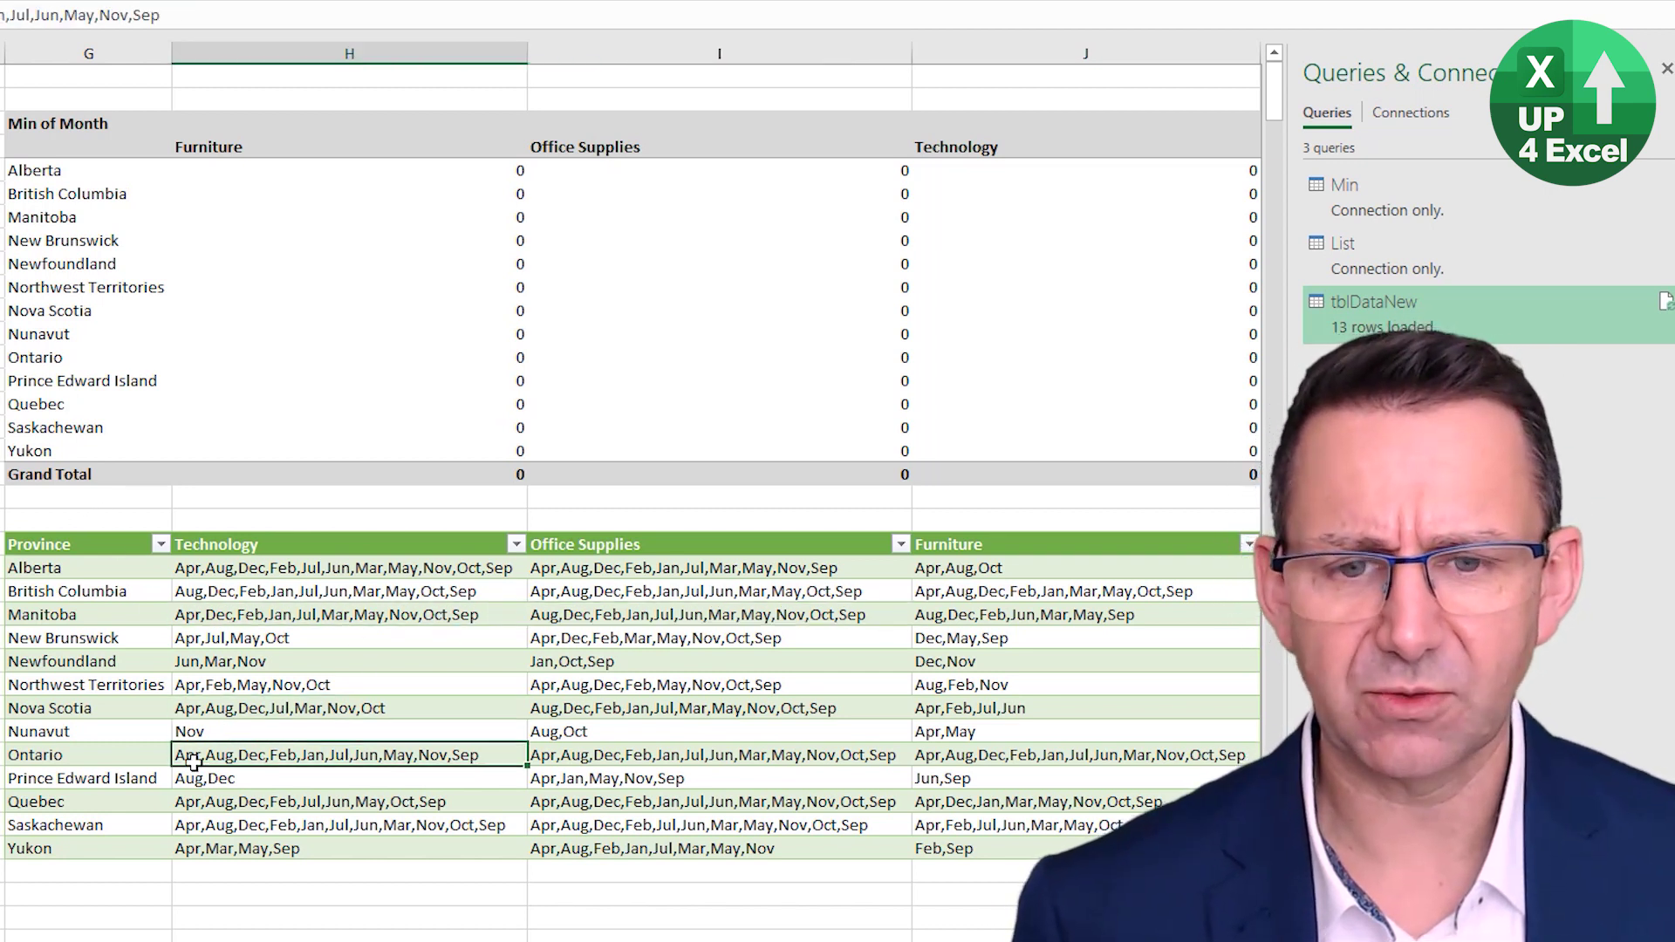
left_click(185, 612)
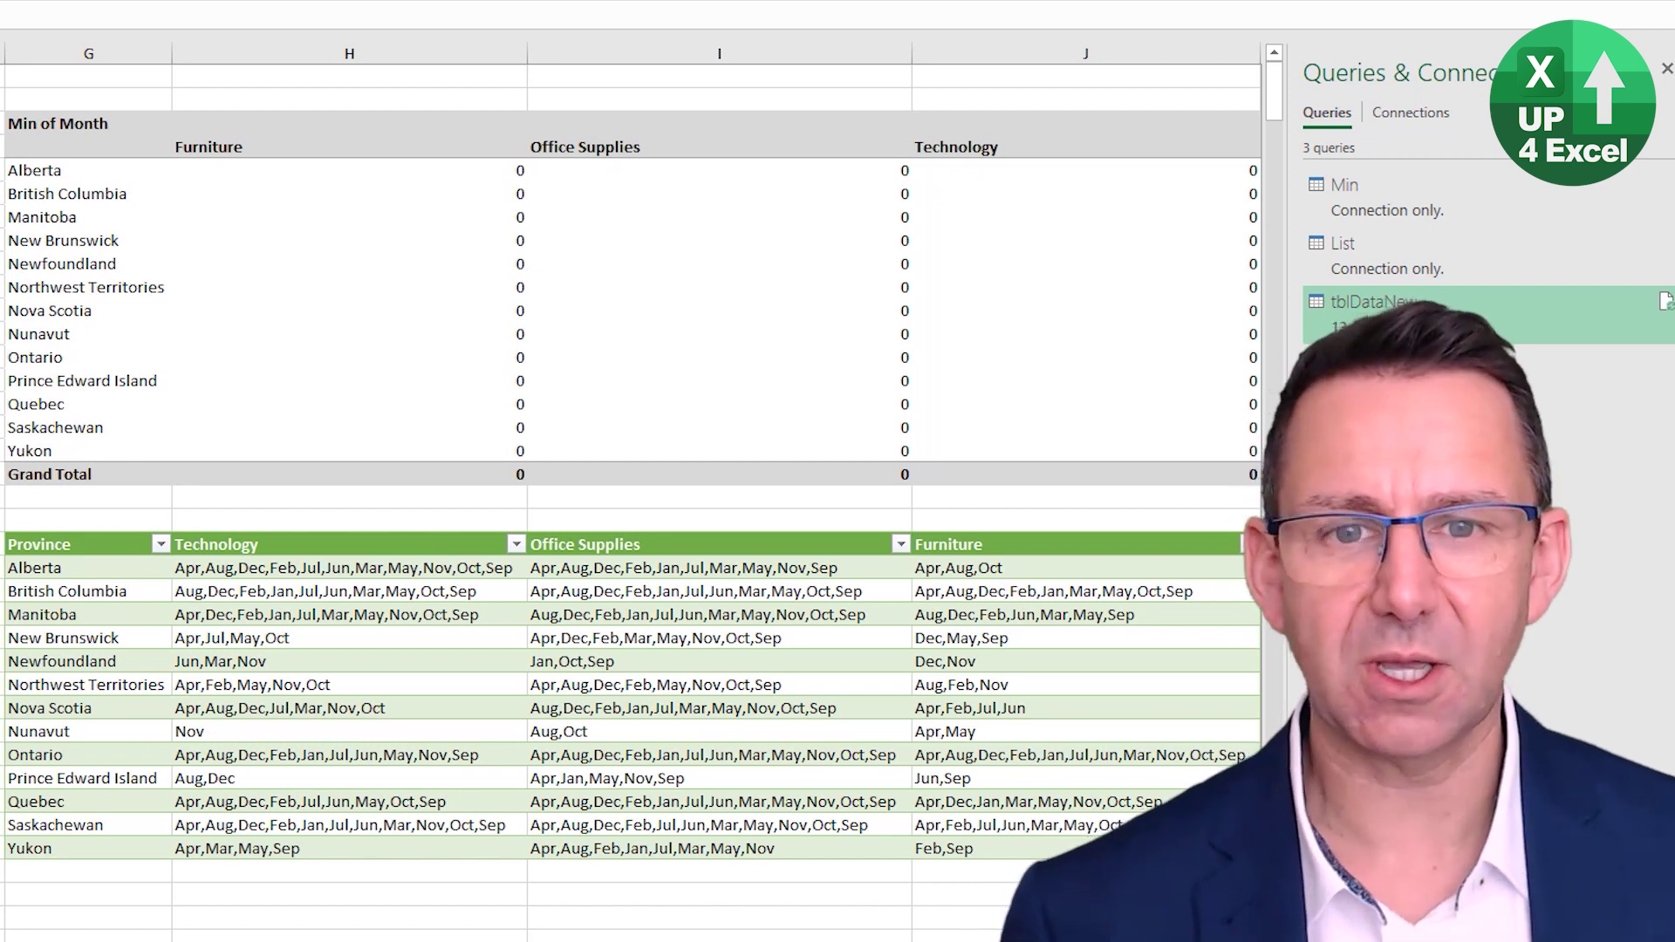
left_click(248, 638)
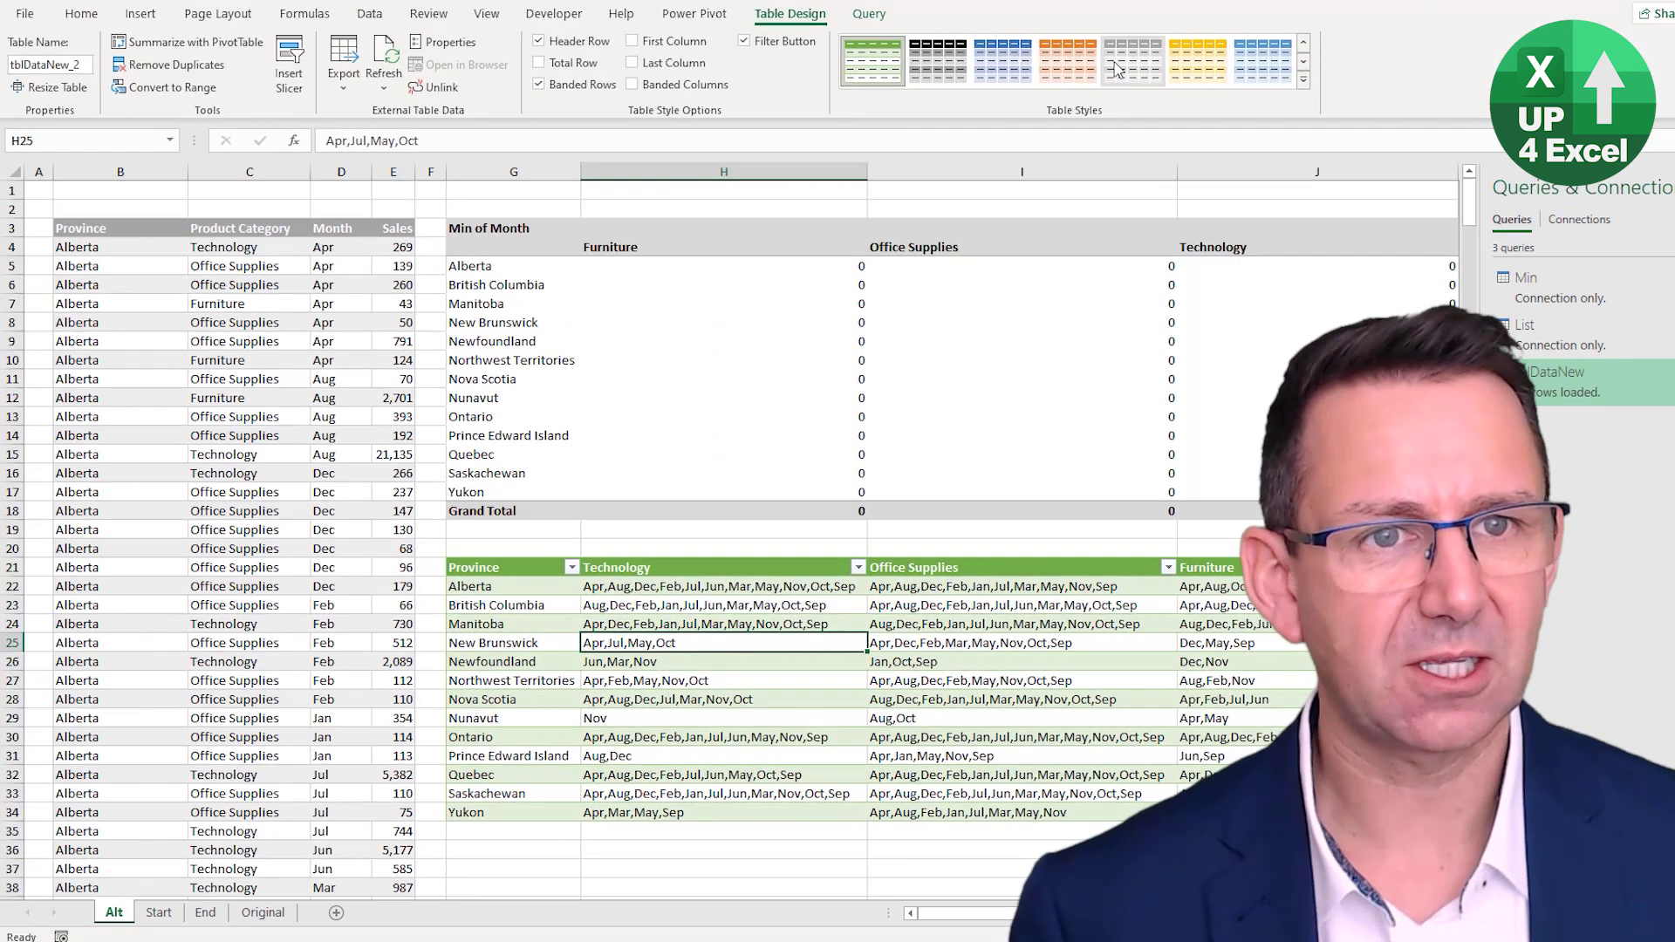
left_click(1117, 70)
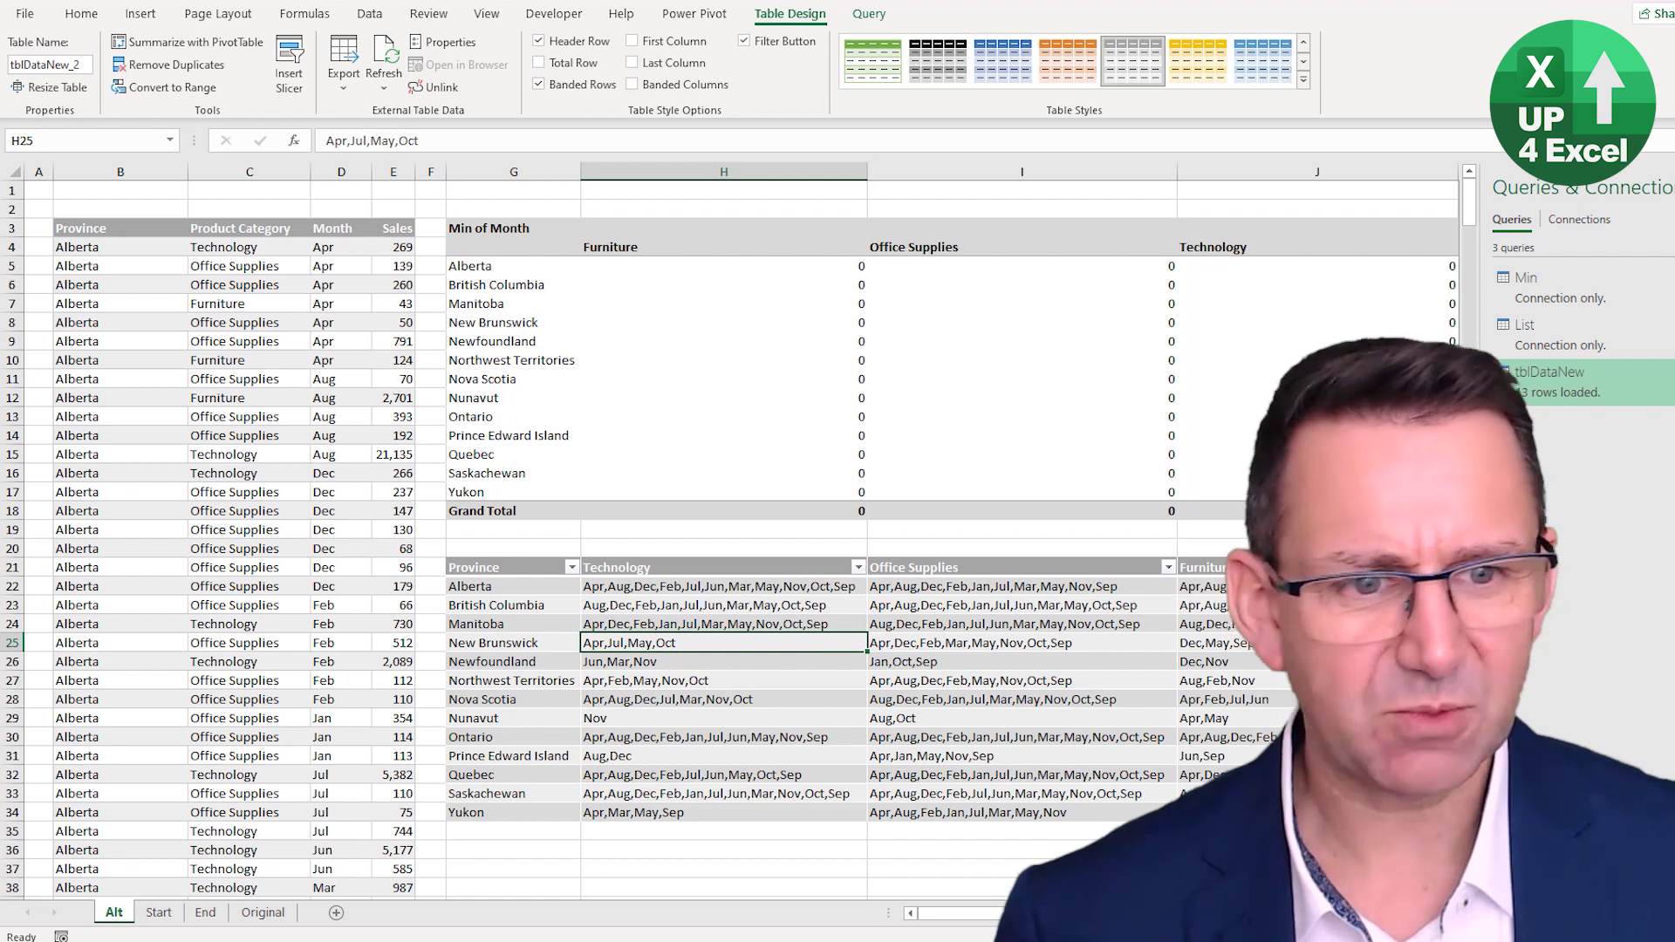
- Sort the source data A to Z by Product Category
left_click(1212, 587)
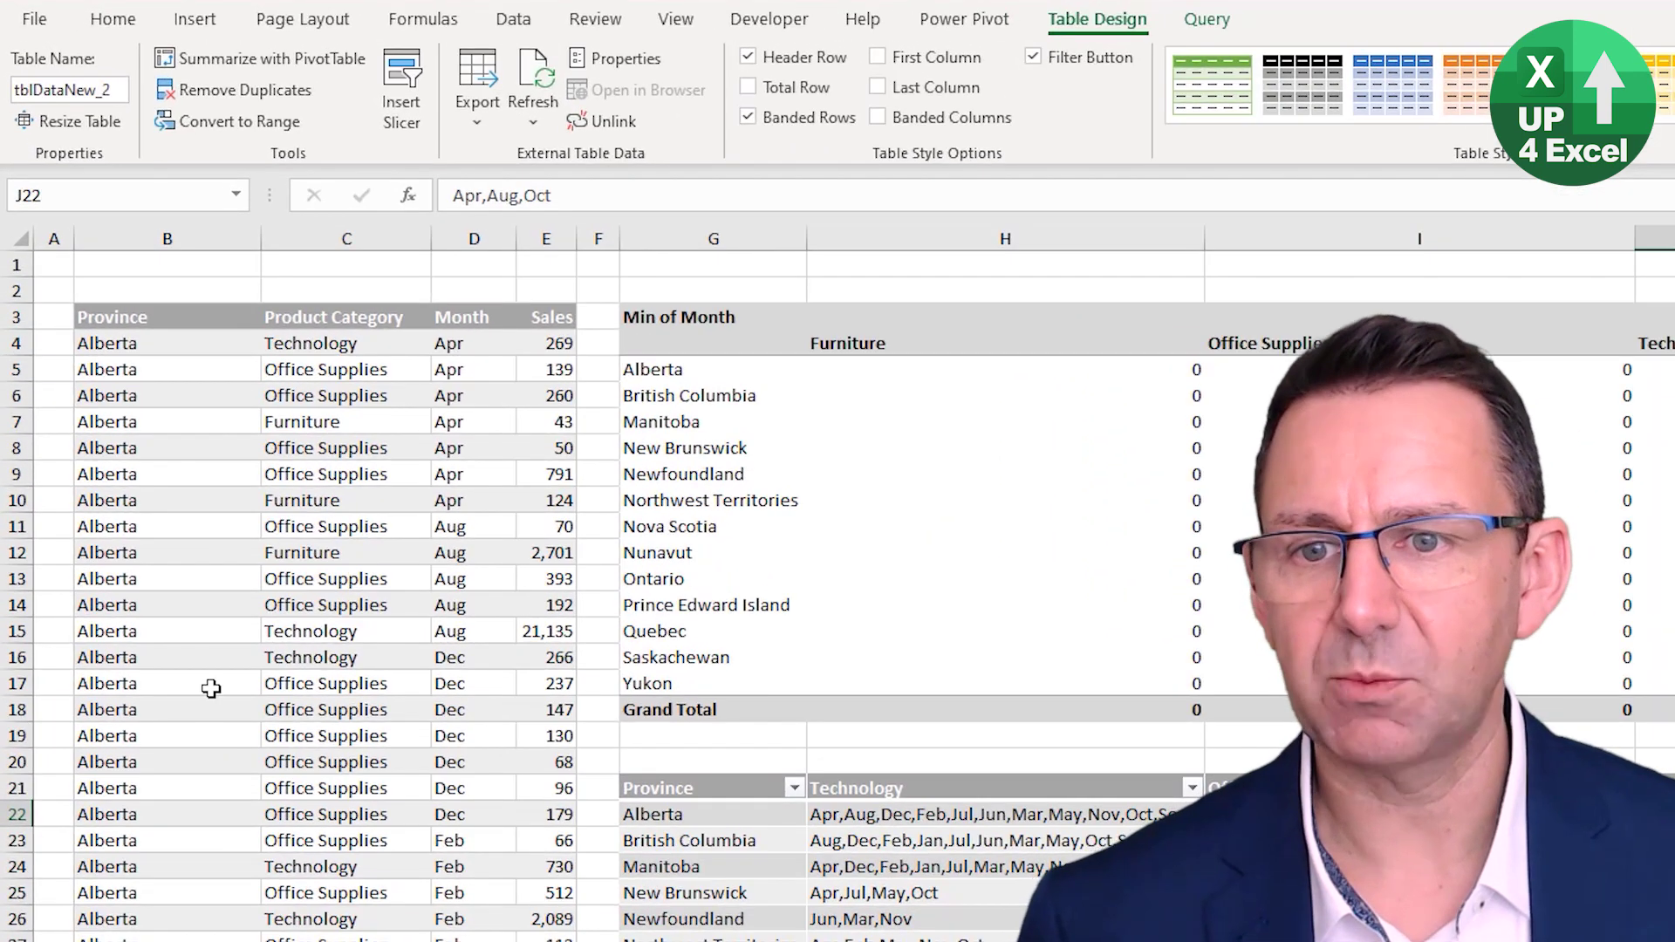
left_click(322, 630)
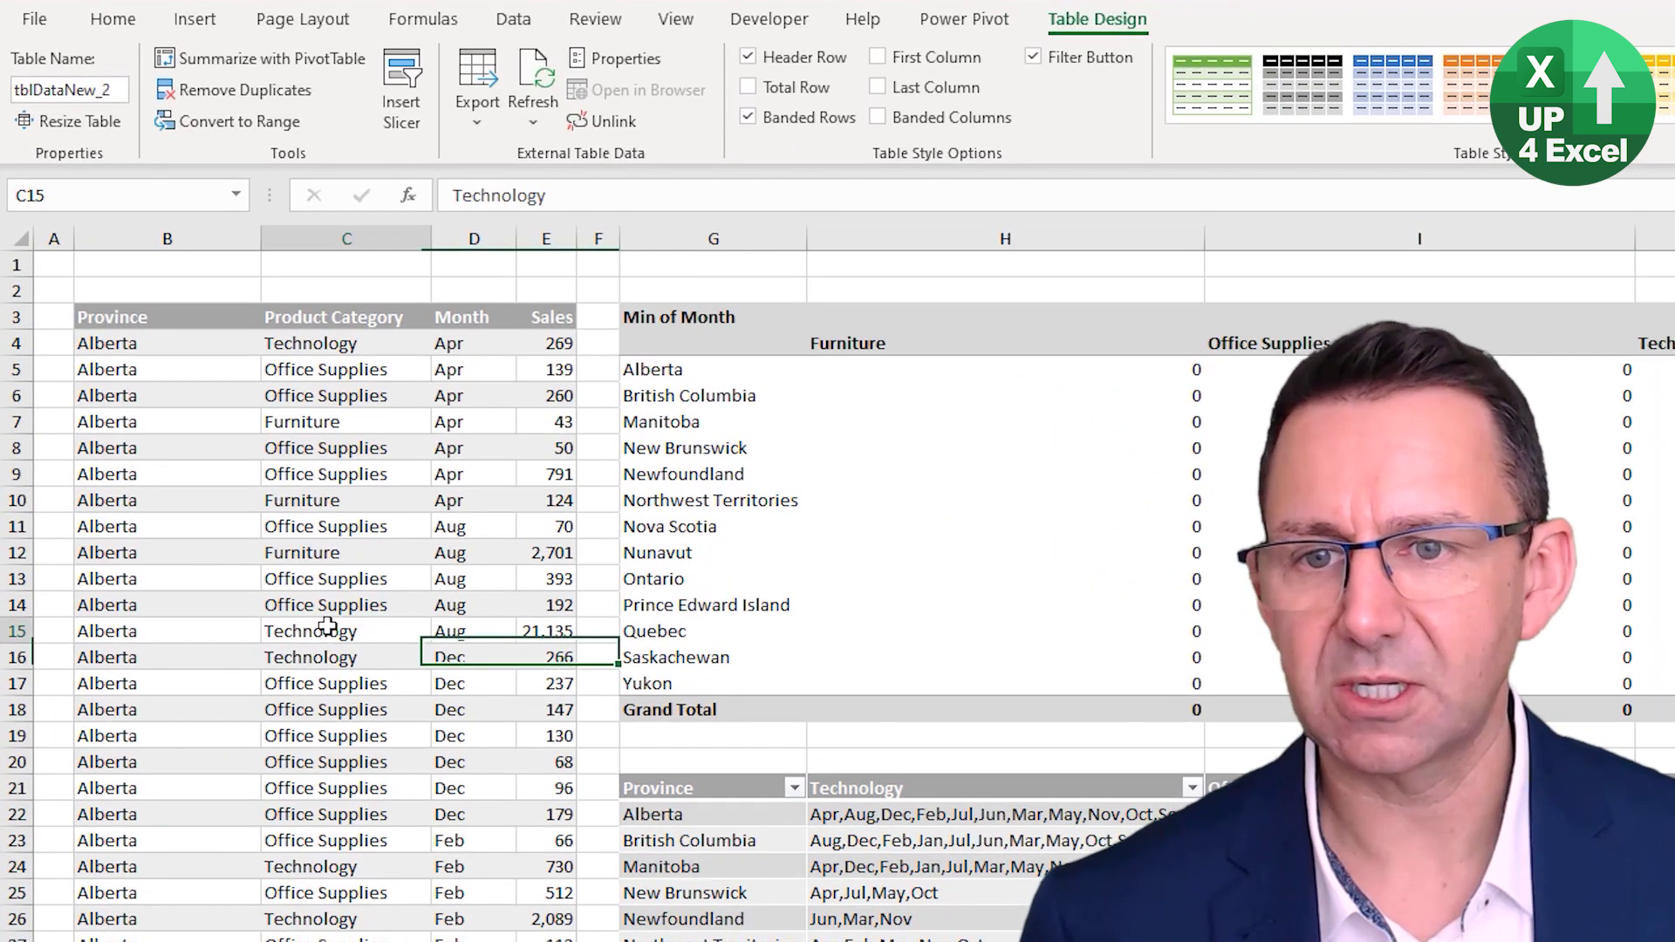
type("asa")
key("Escape")
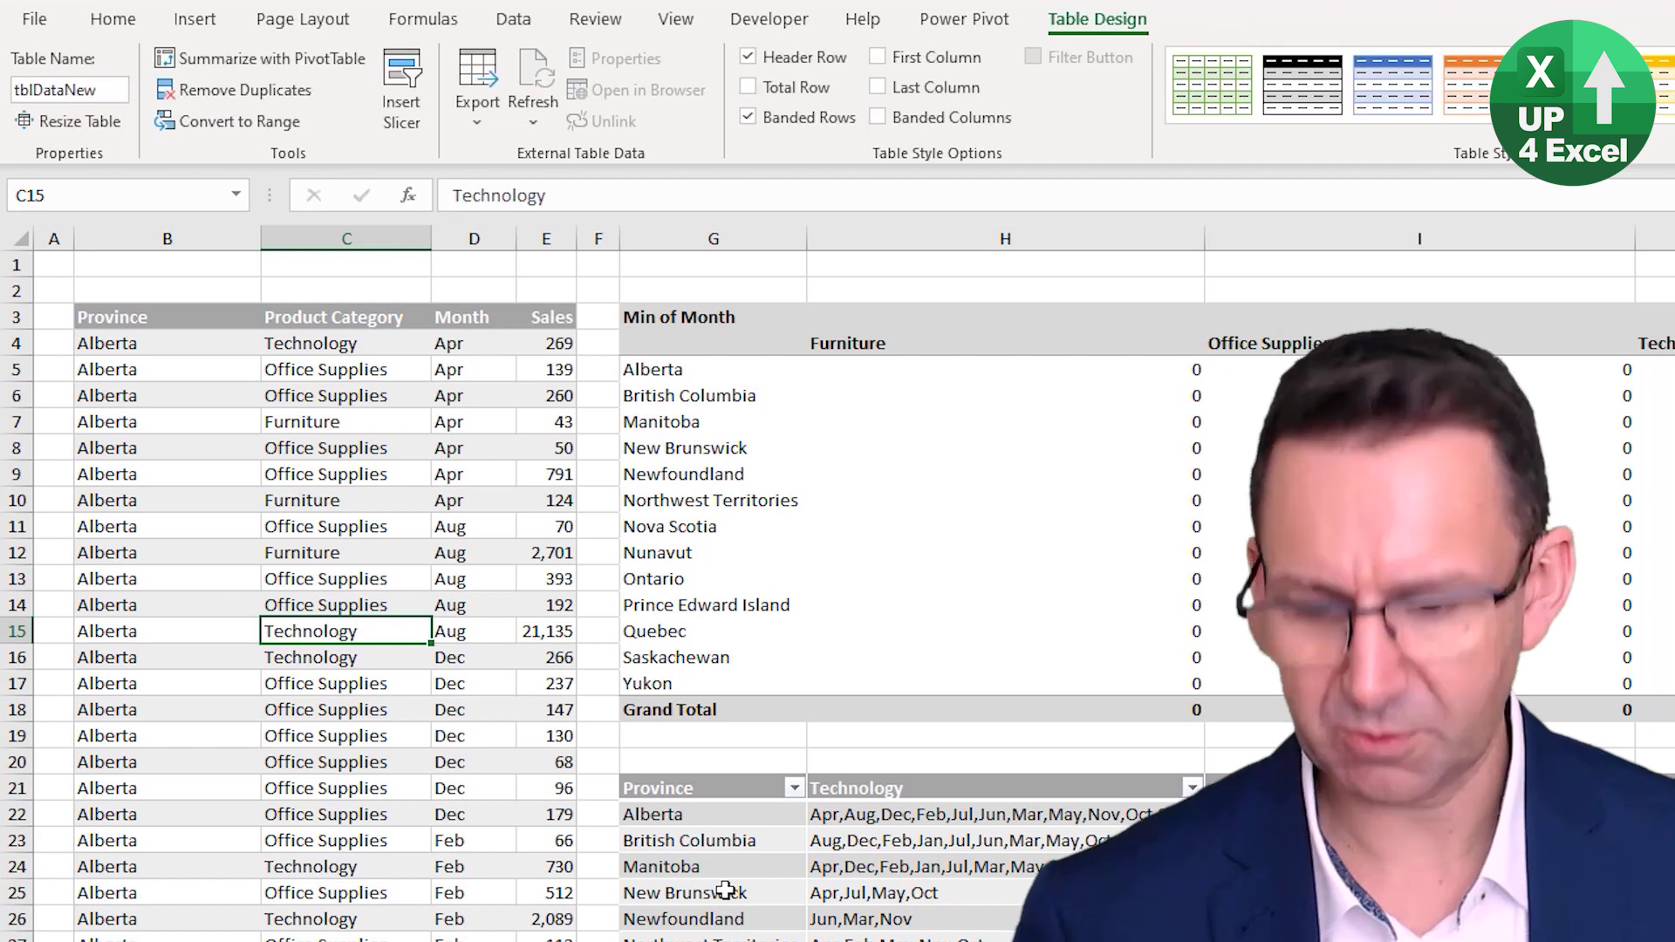
key("alt")
key("a")
key("s")
key("a")
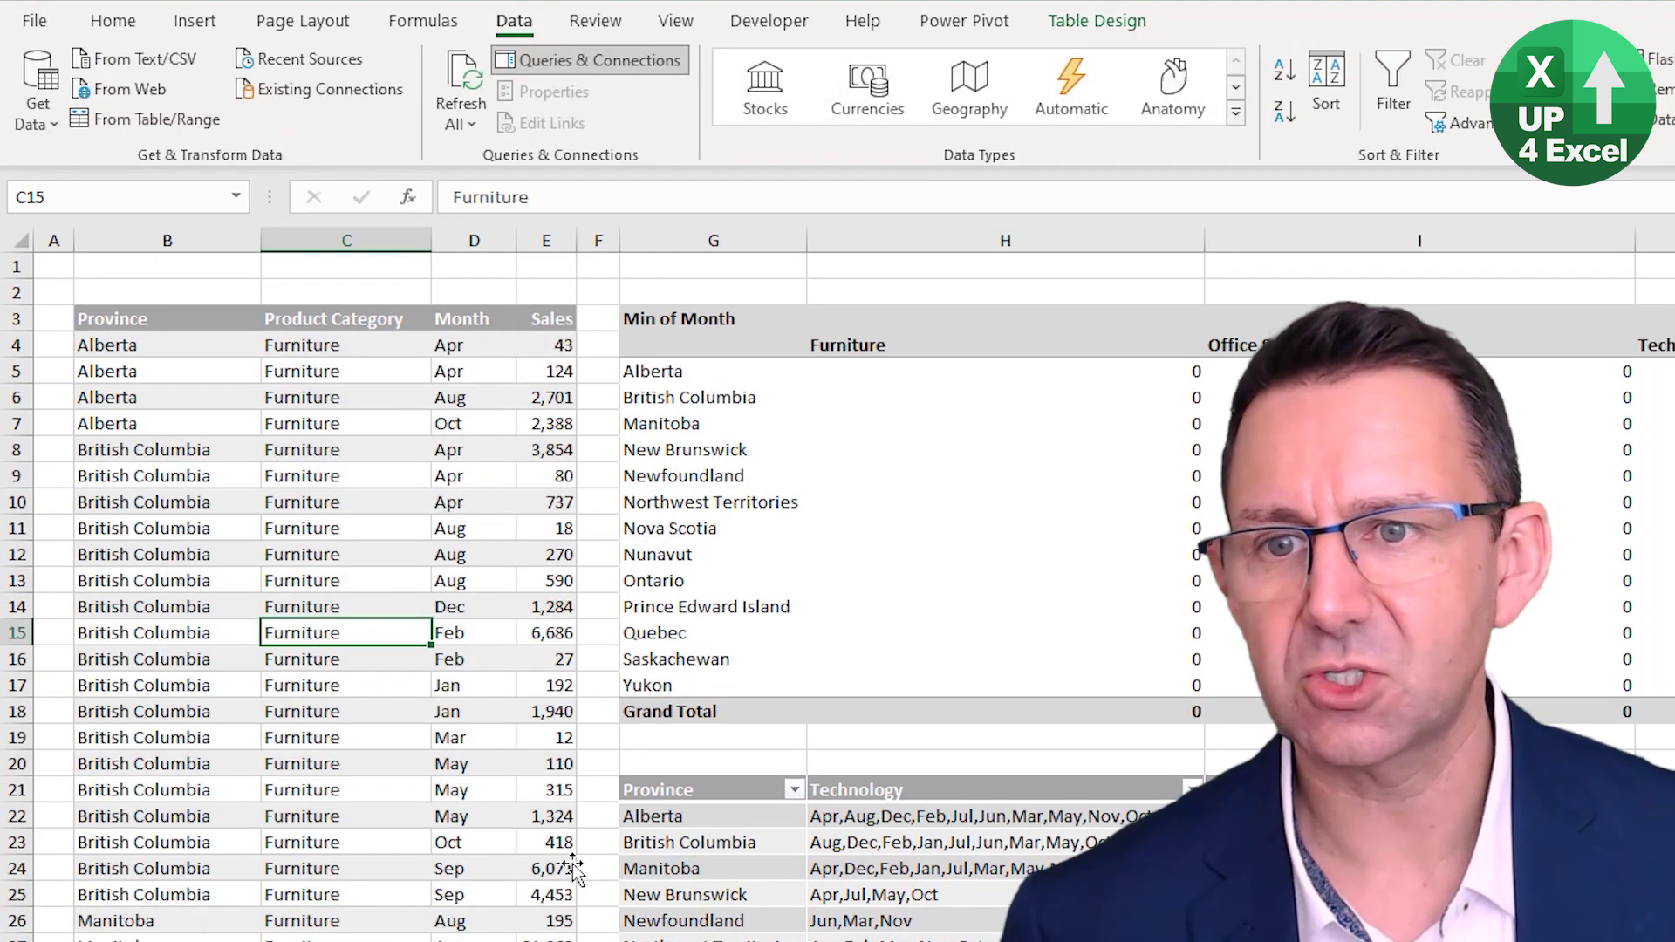
- Change Alberta's Furniture Aug sale to Dec and check the output list
left_click(456, 350)
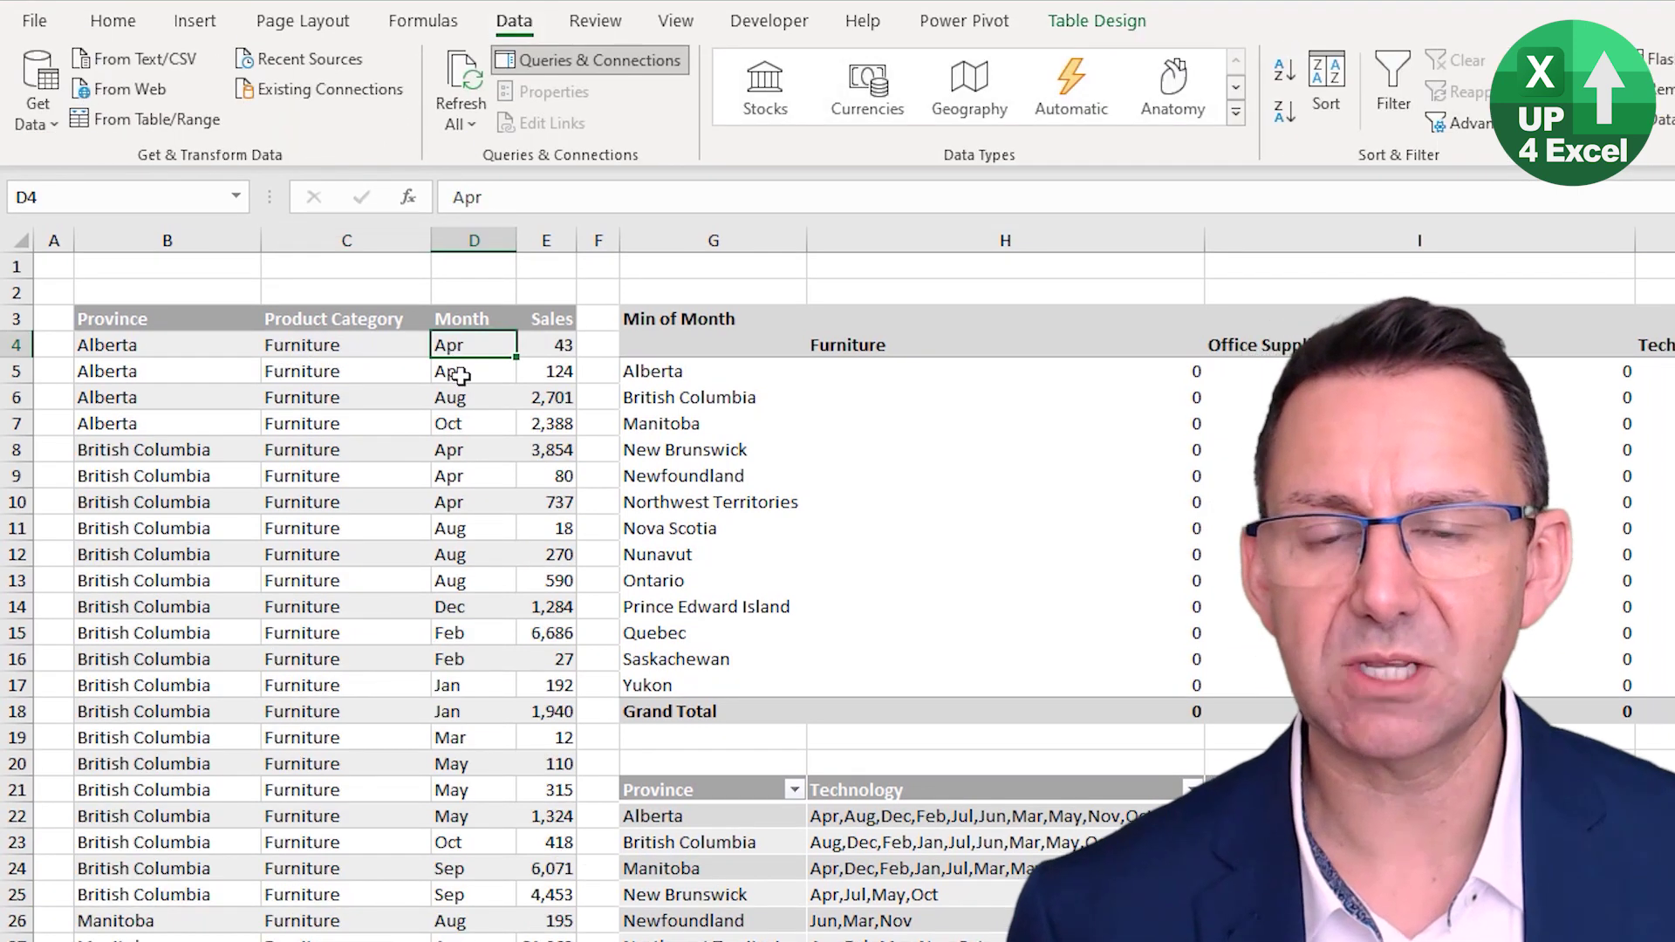
left_click(458, 373)
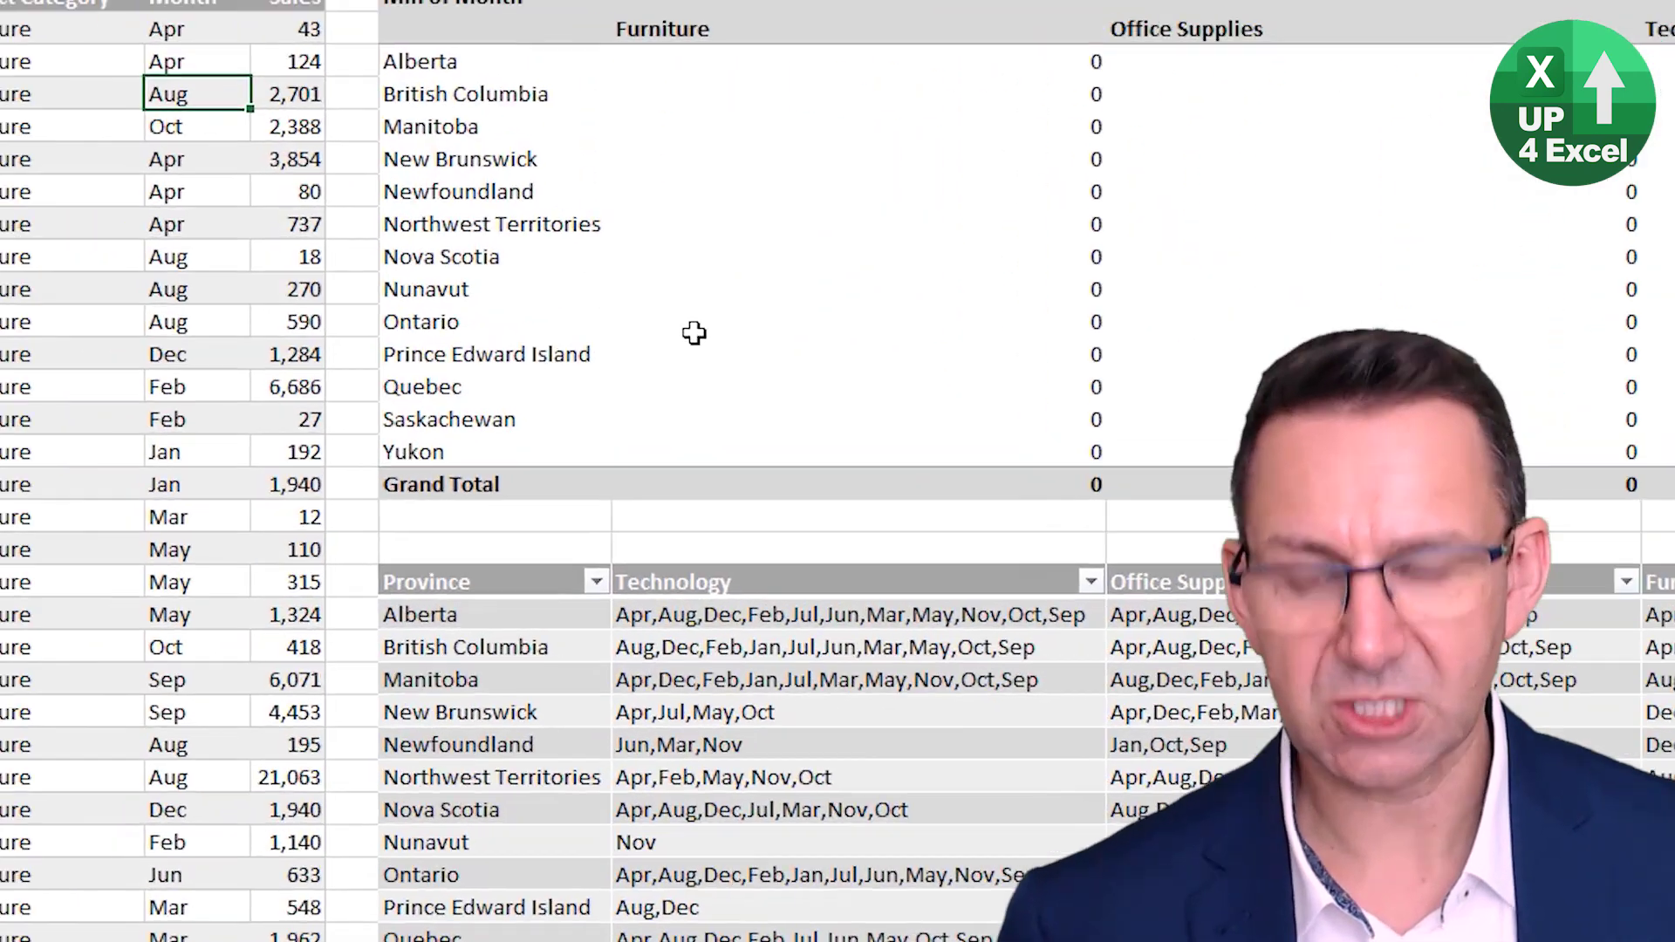
type("Dec")
key("ctrl+Return")
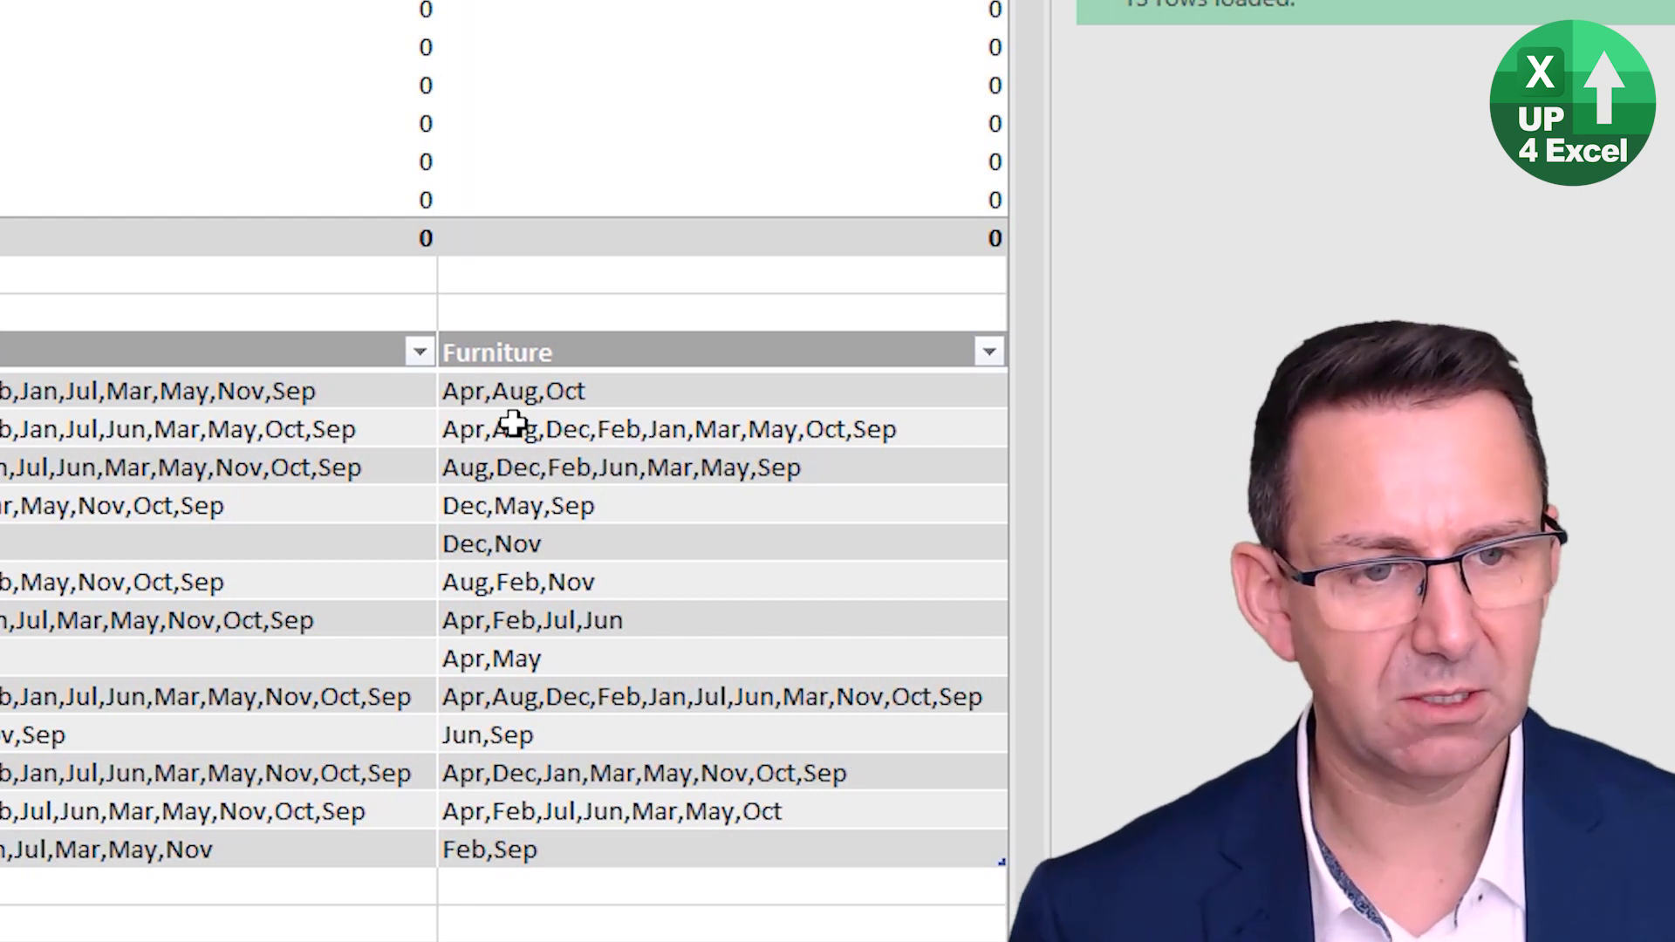
left_click(537, 392)
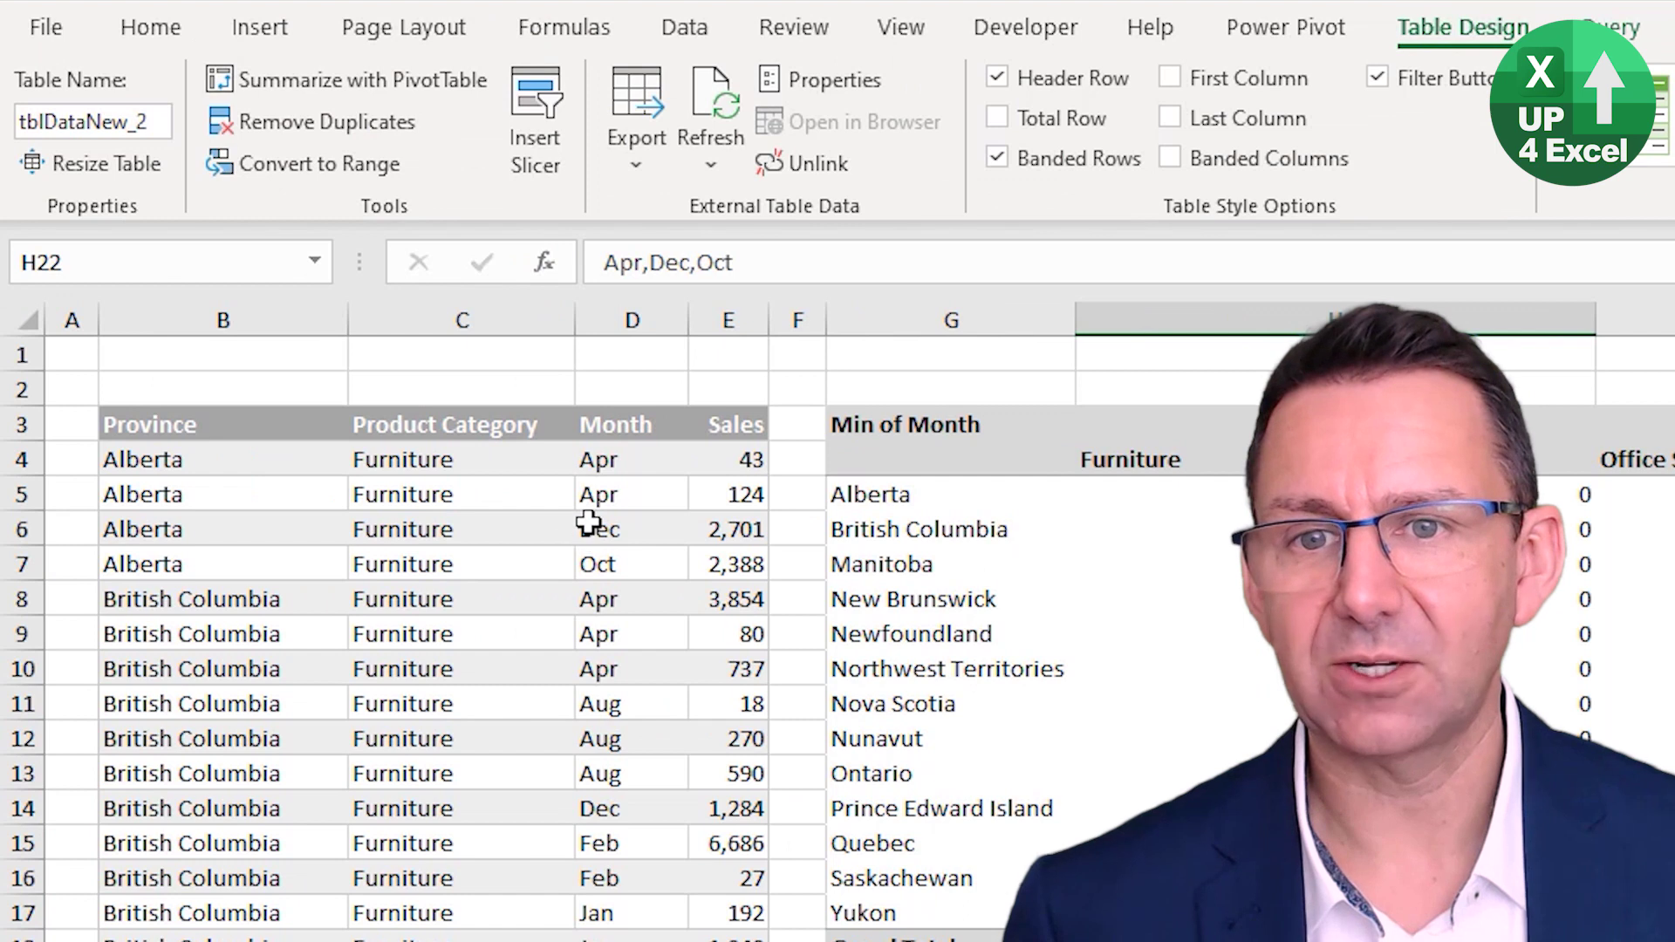
- Change the month of Alberta's 124 Furniture sale from Apr to Jun, then refresh so the list reads Apr,Jun,Dec,Oct
left_click(630, 494)
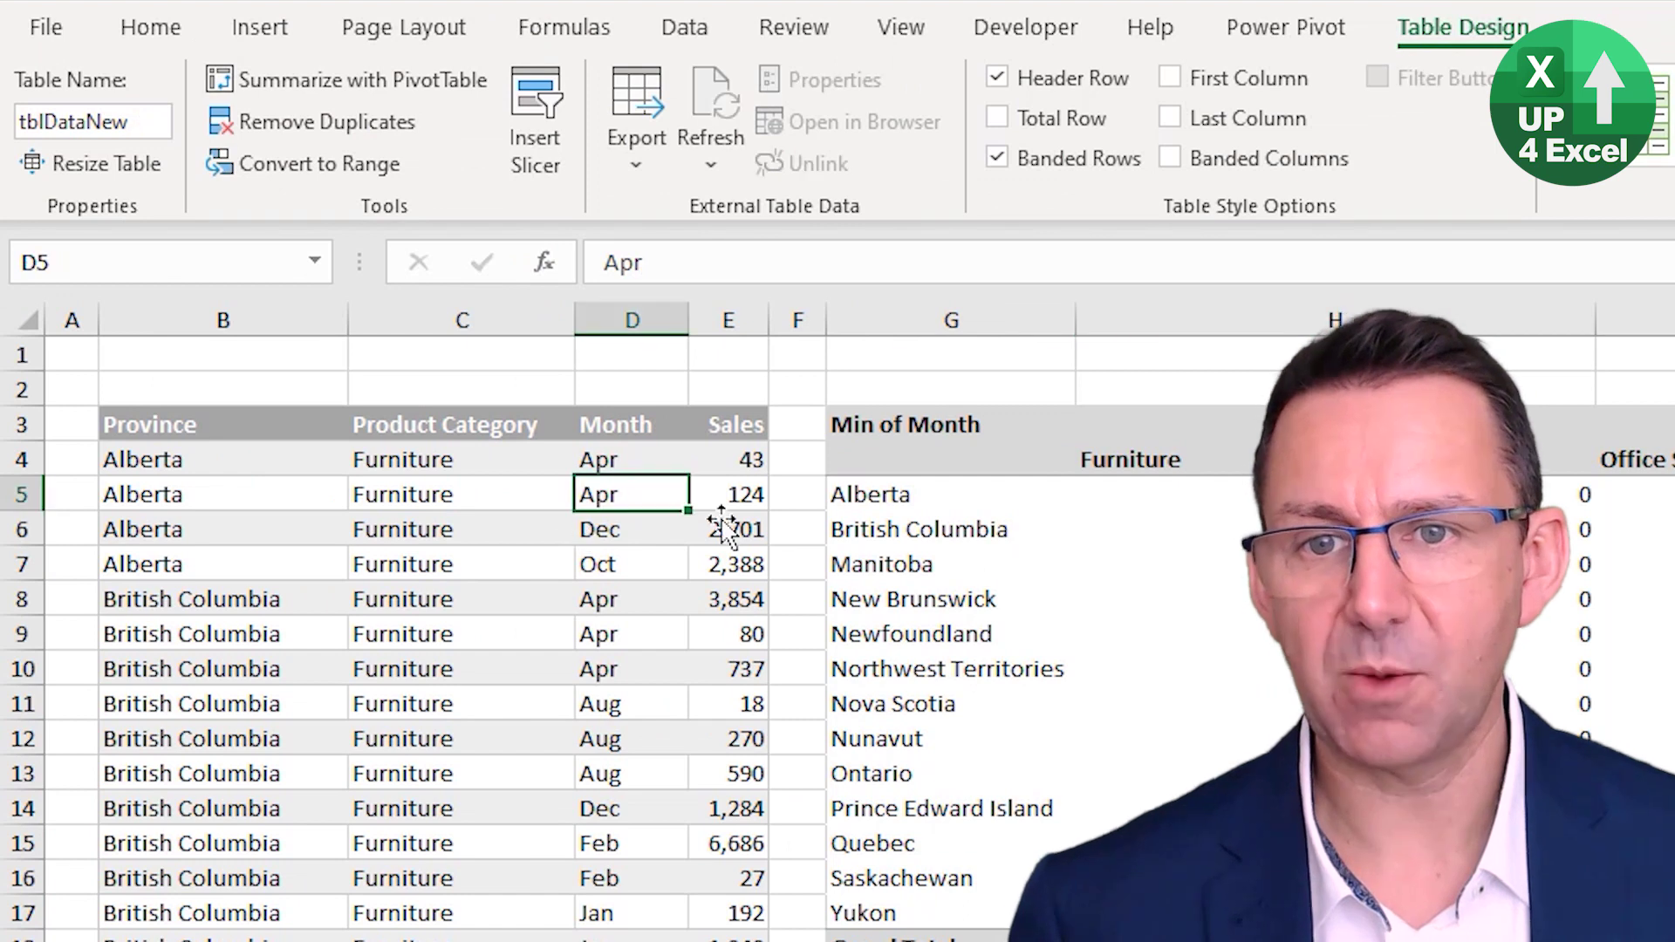
type("J")
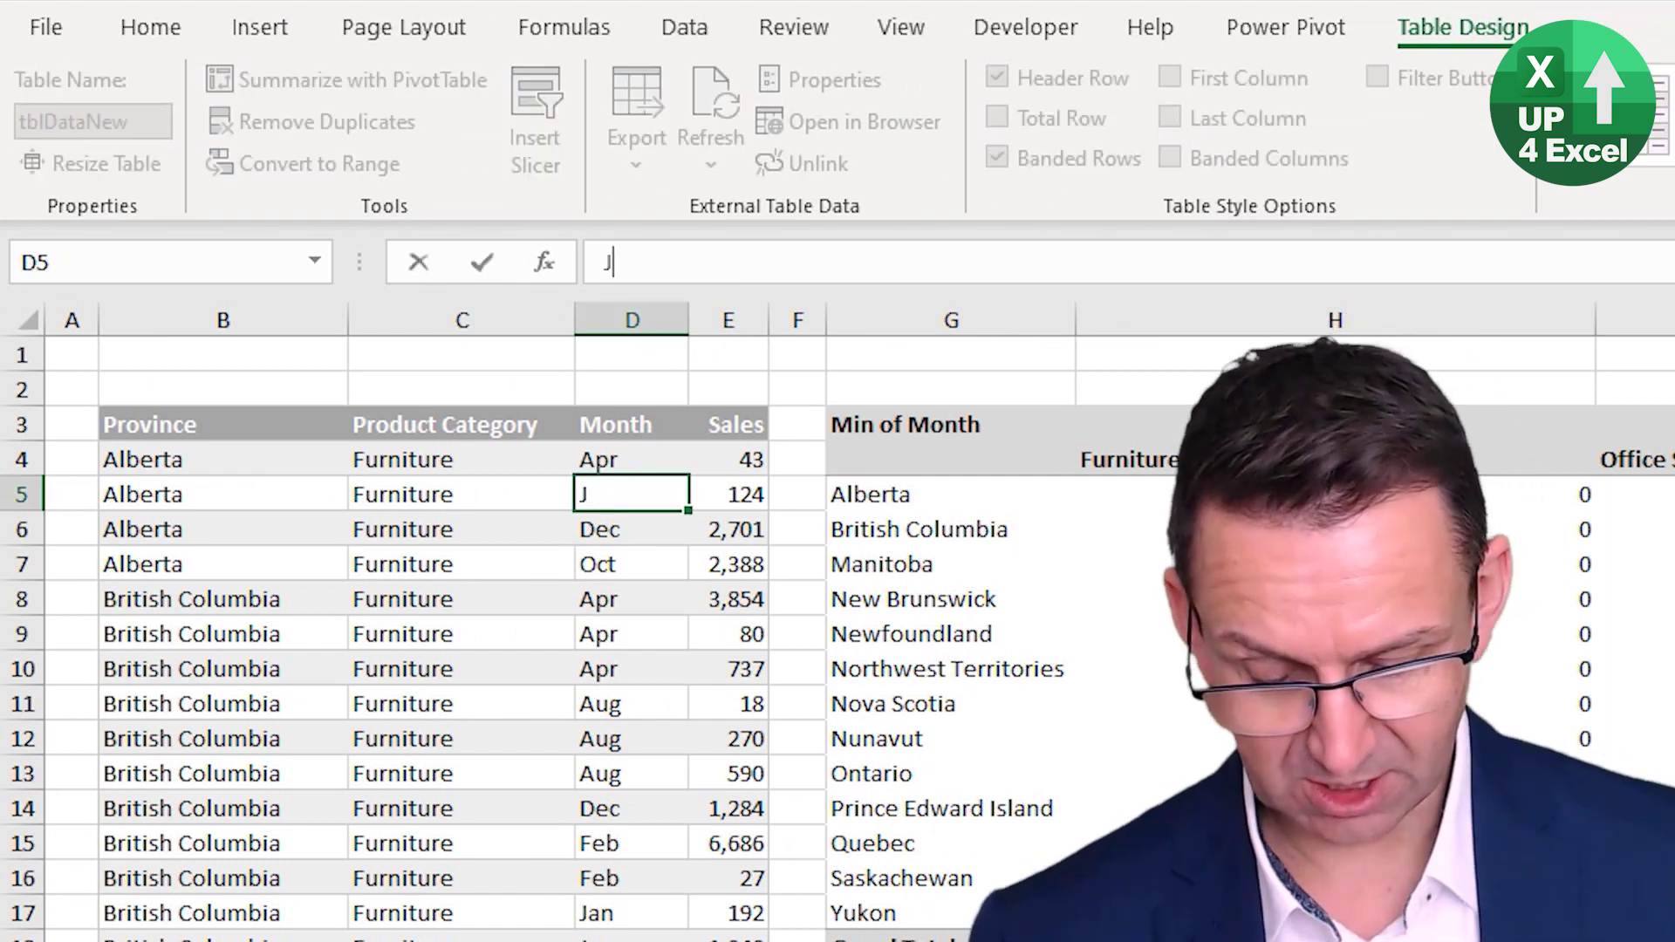
type("un")
key("Return")
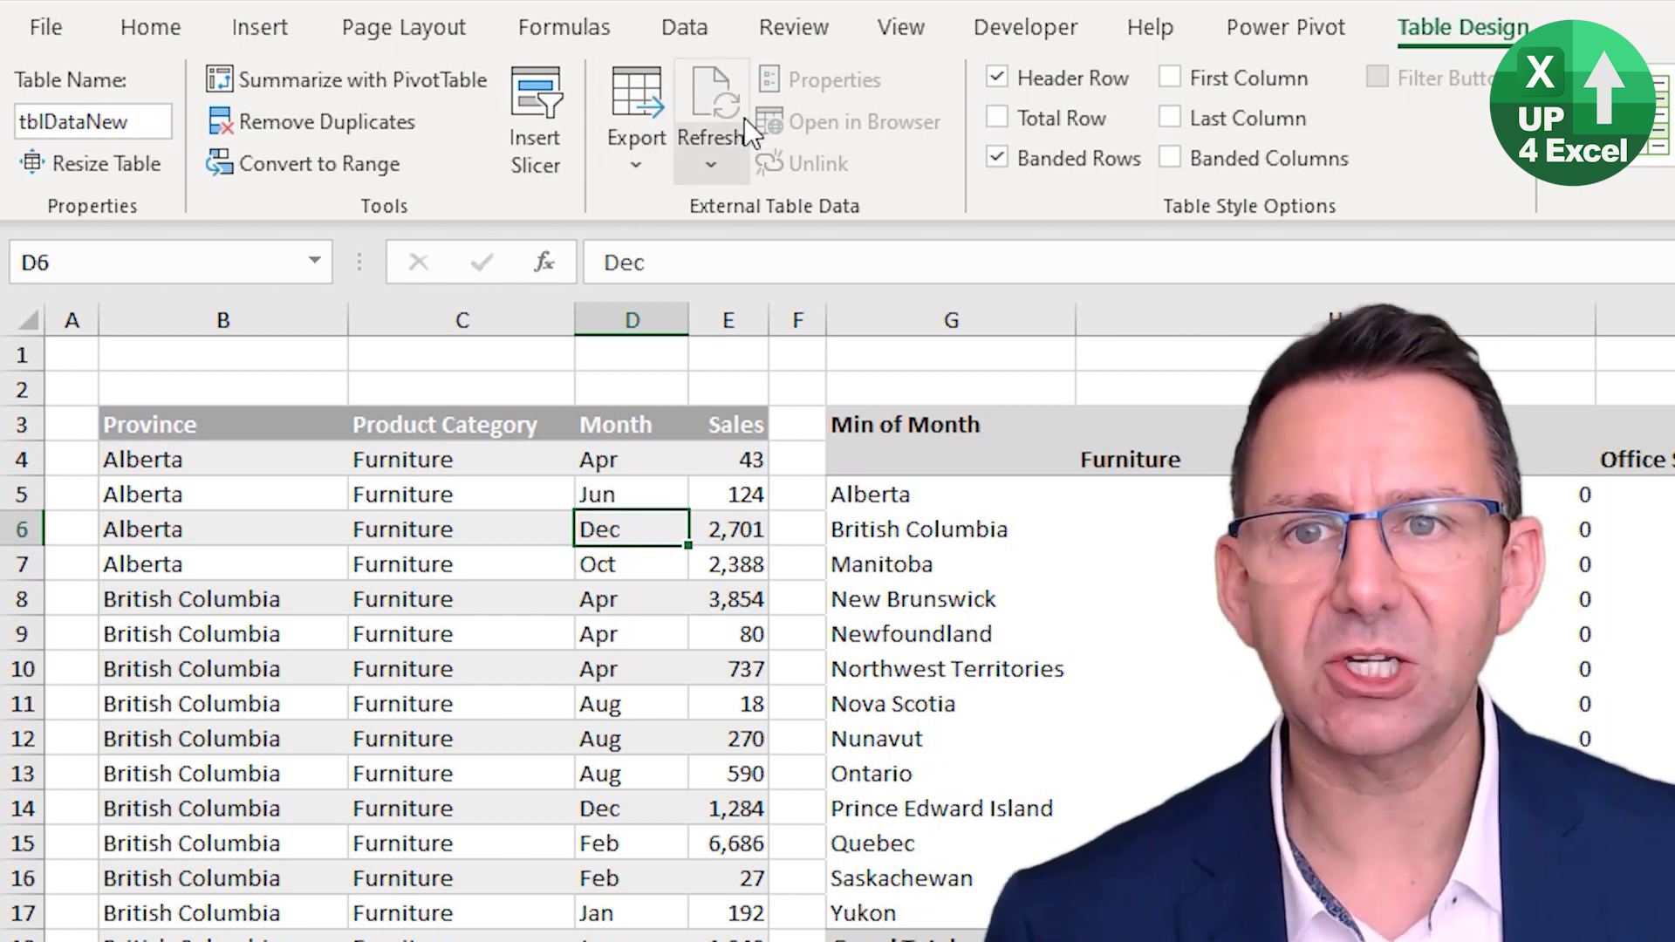
left_click(1335, 941)
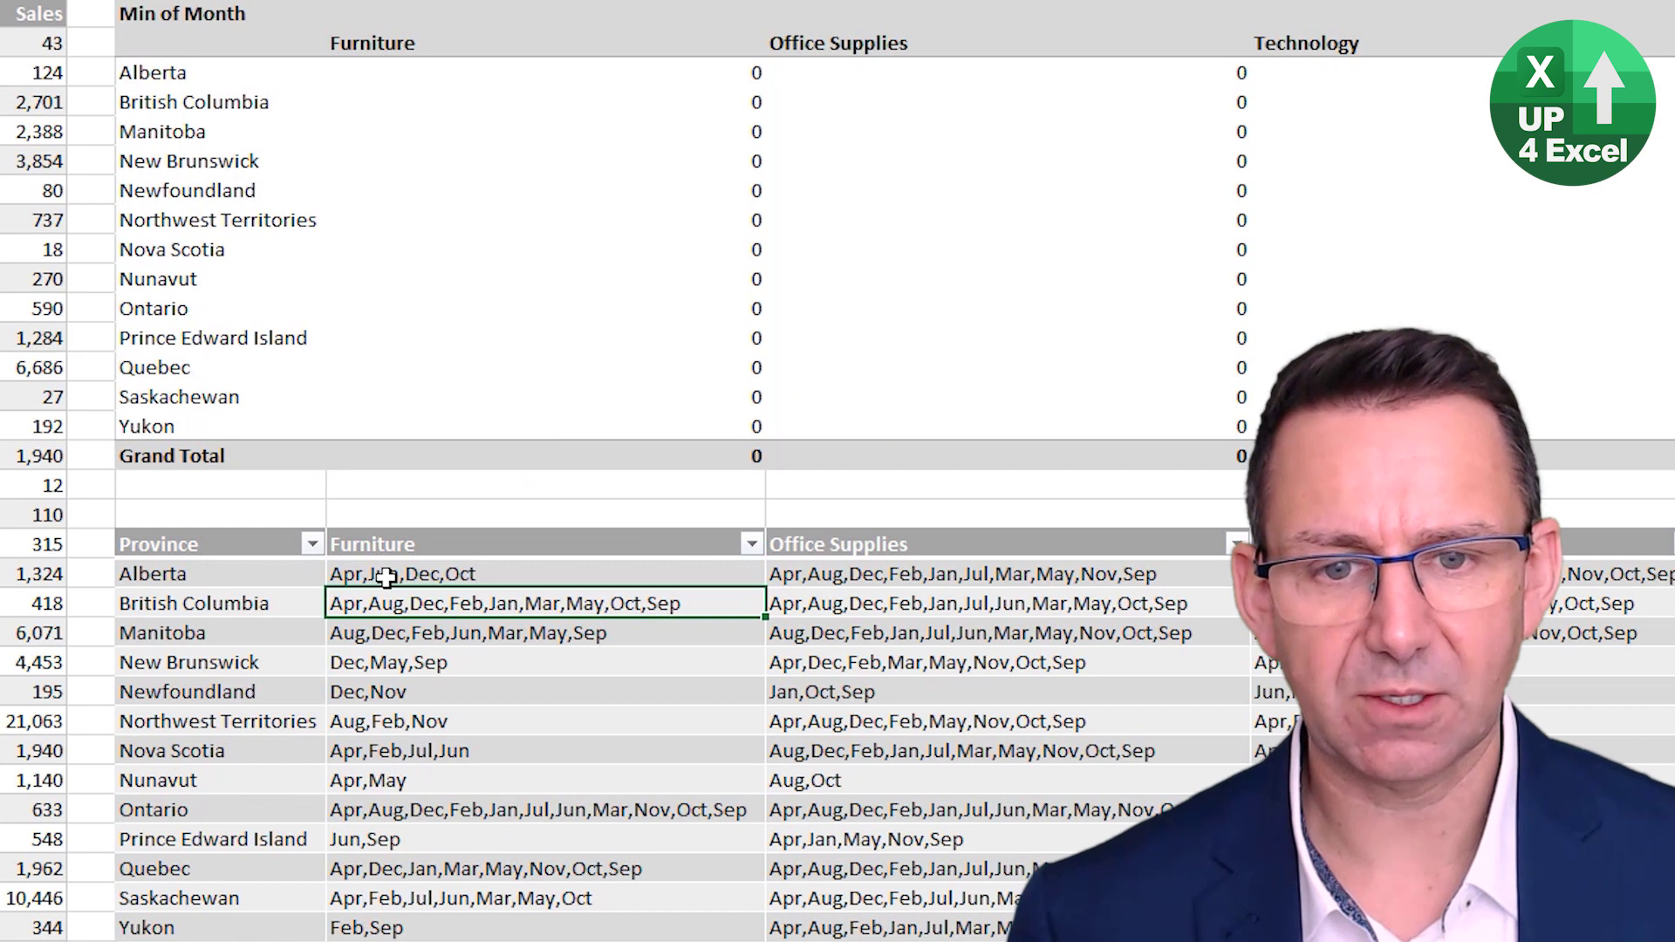
left_click(455, 583)
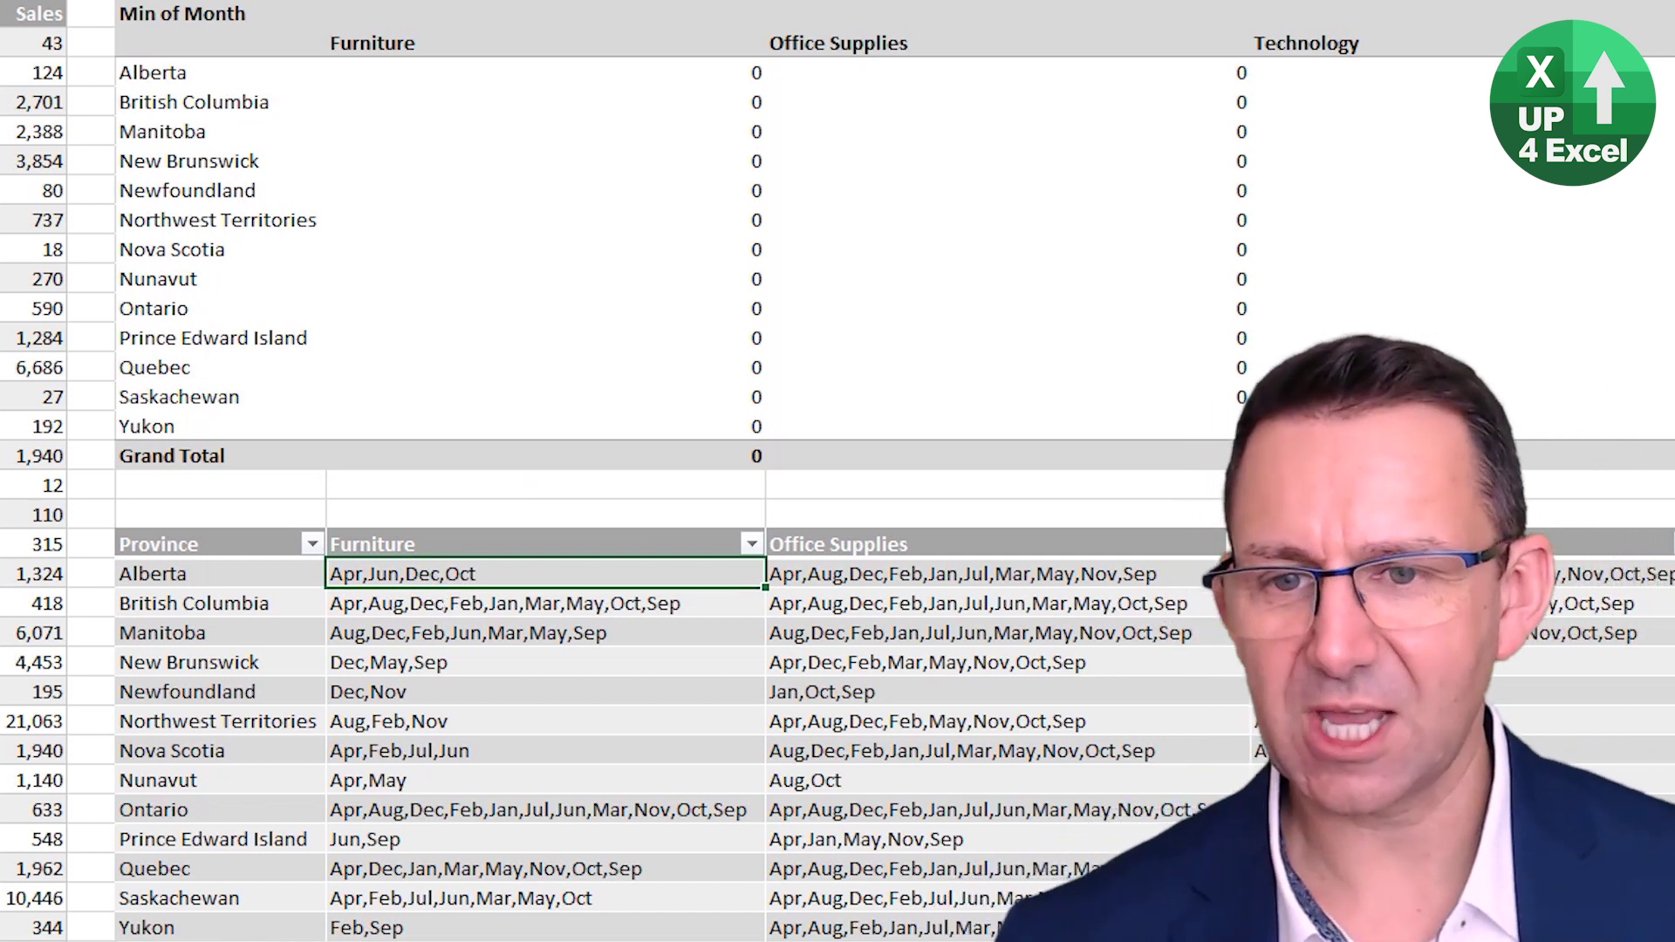
- Copy the first Alberta Furniture data row (B4:E4) of the source data
left_click(318, 535)
key("ctrl+Down")
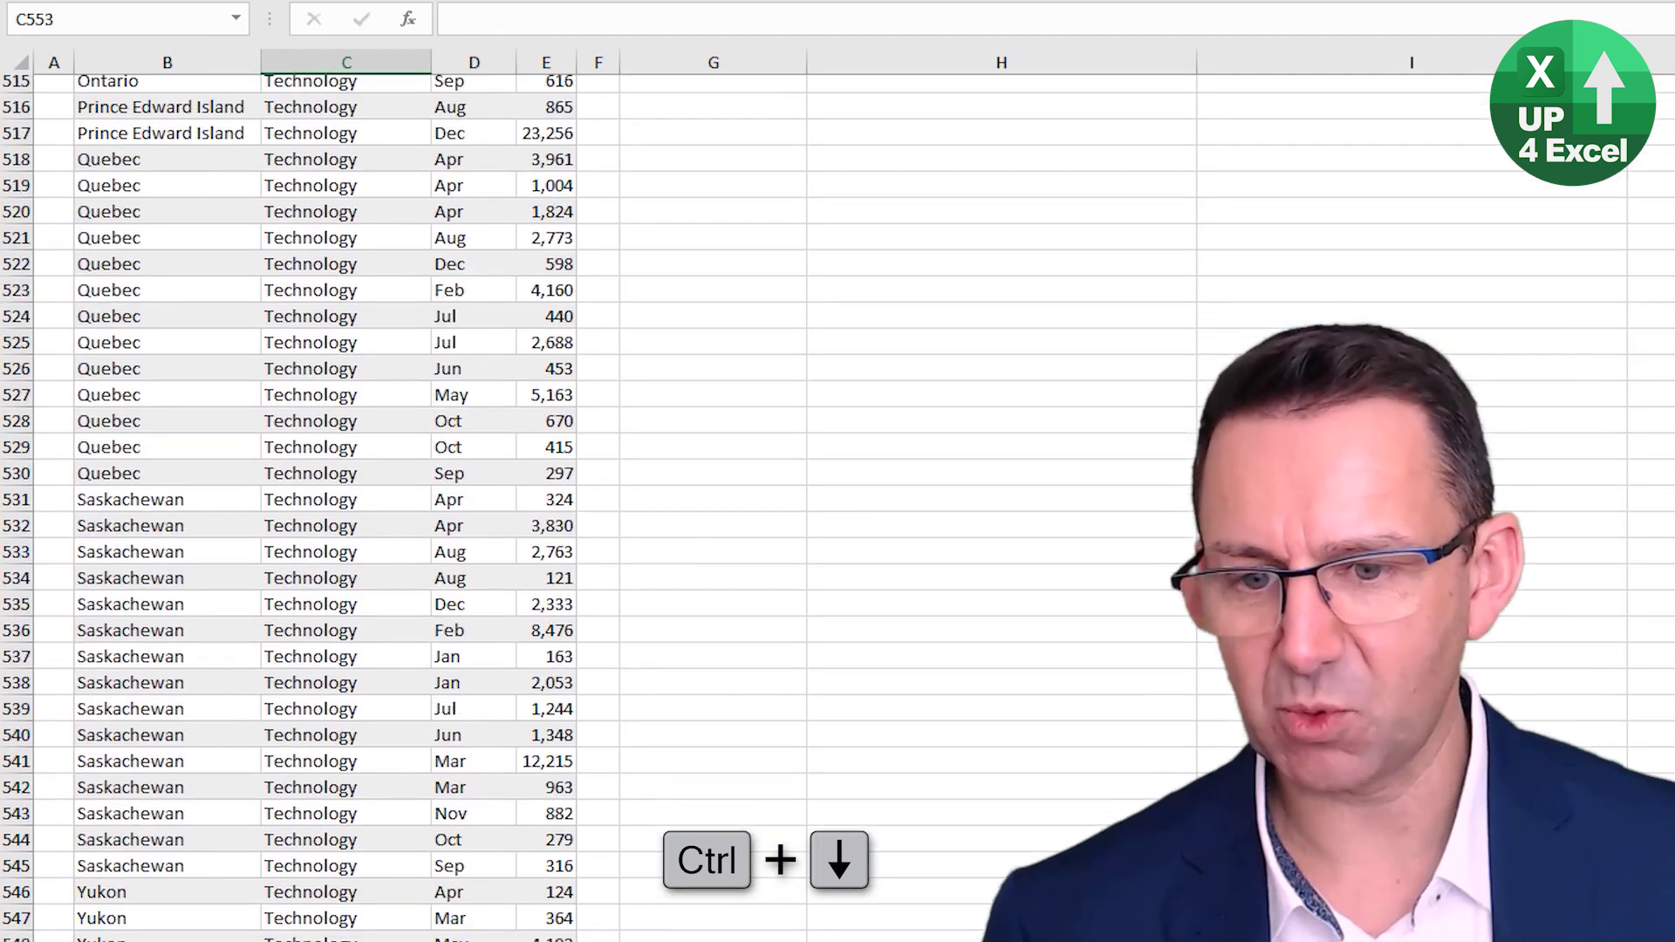
key("Up")
key("Up")
key("Home")
key("Right")
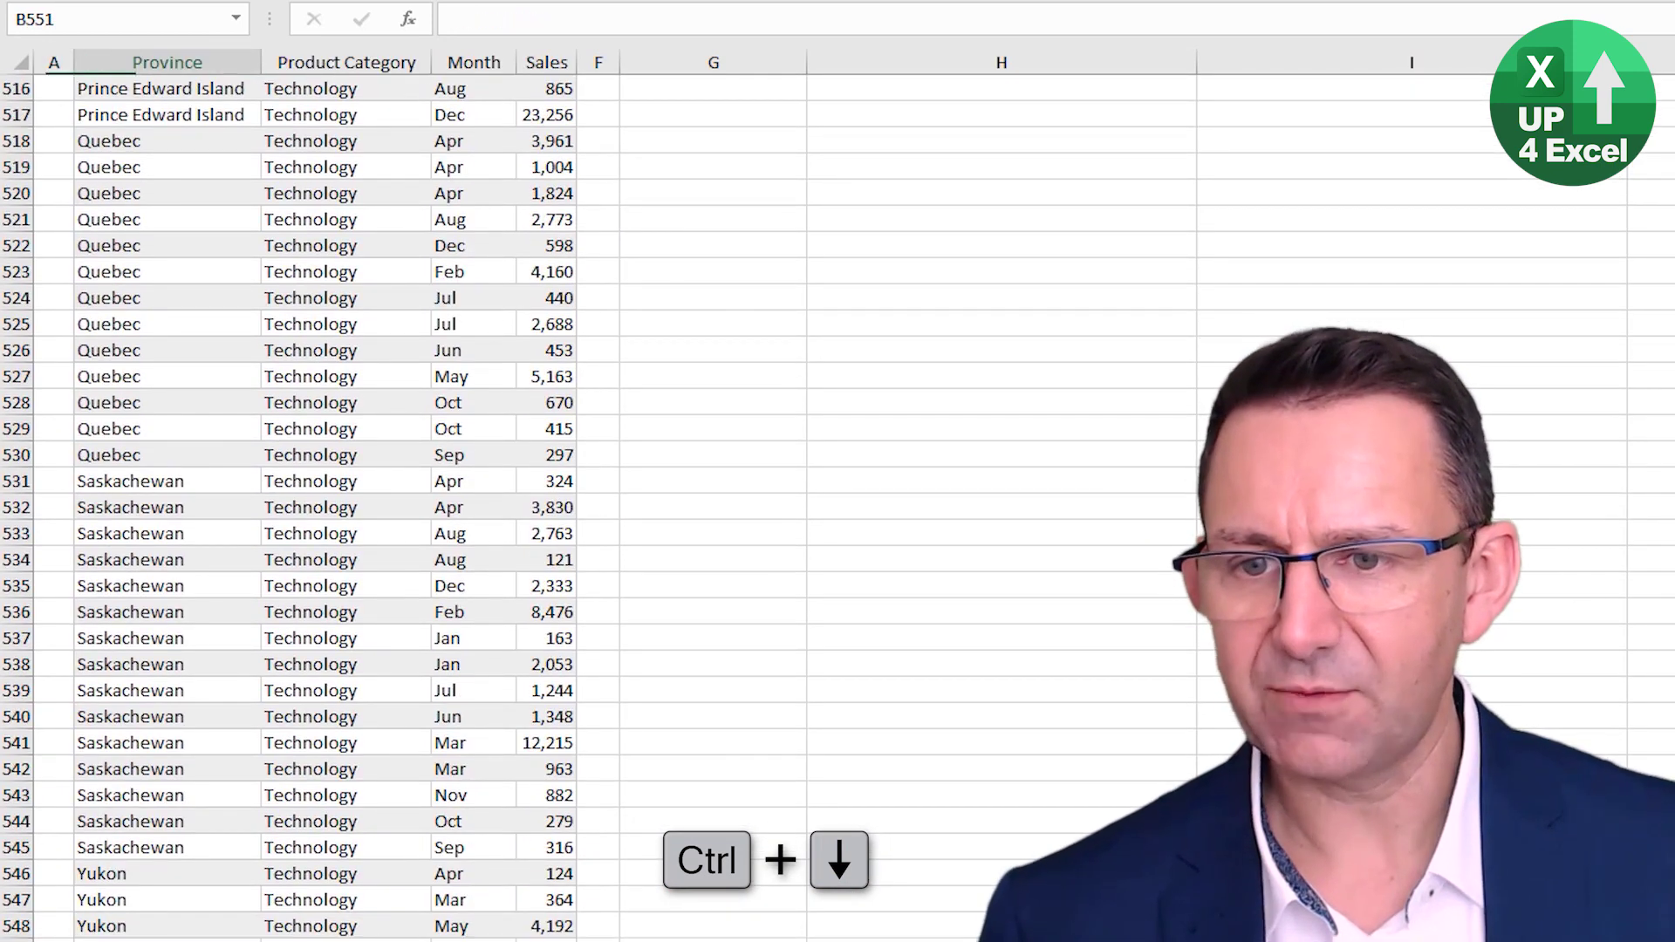
key("ctrl+Up")
key("Down")
key("shift+Right")
key("shift+Right")
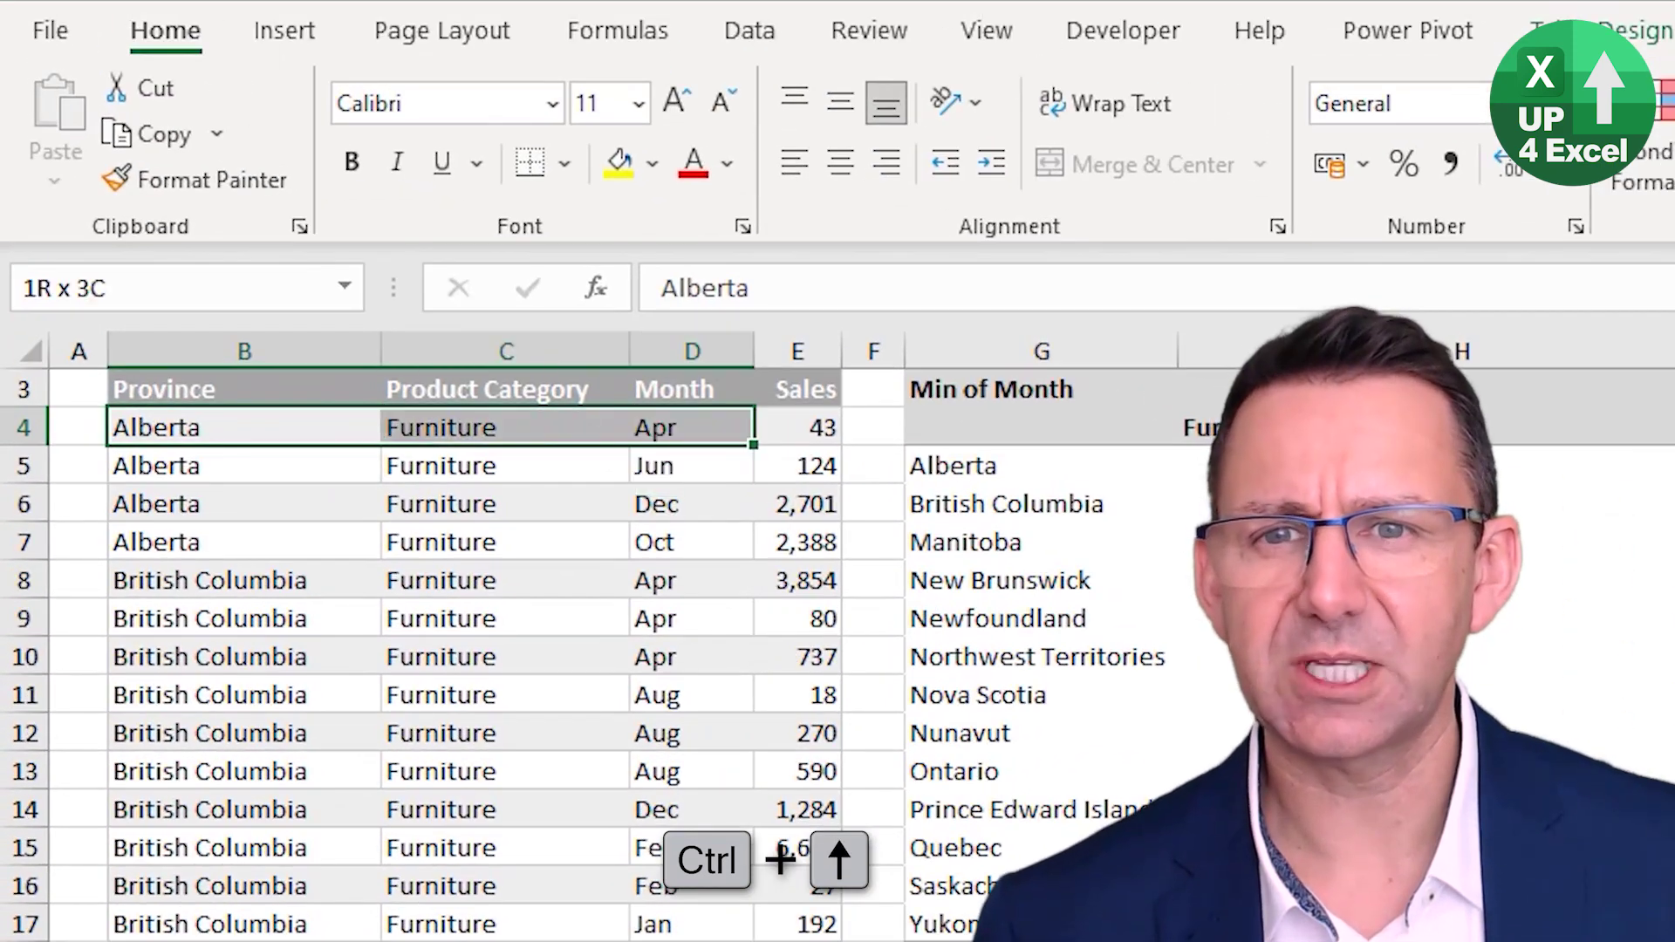
key("shift+Right")
key("ctrl+c")
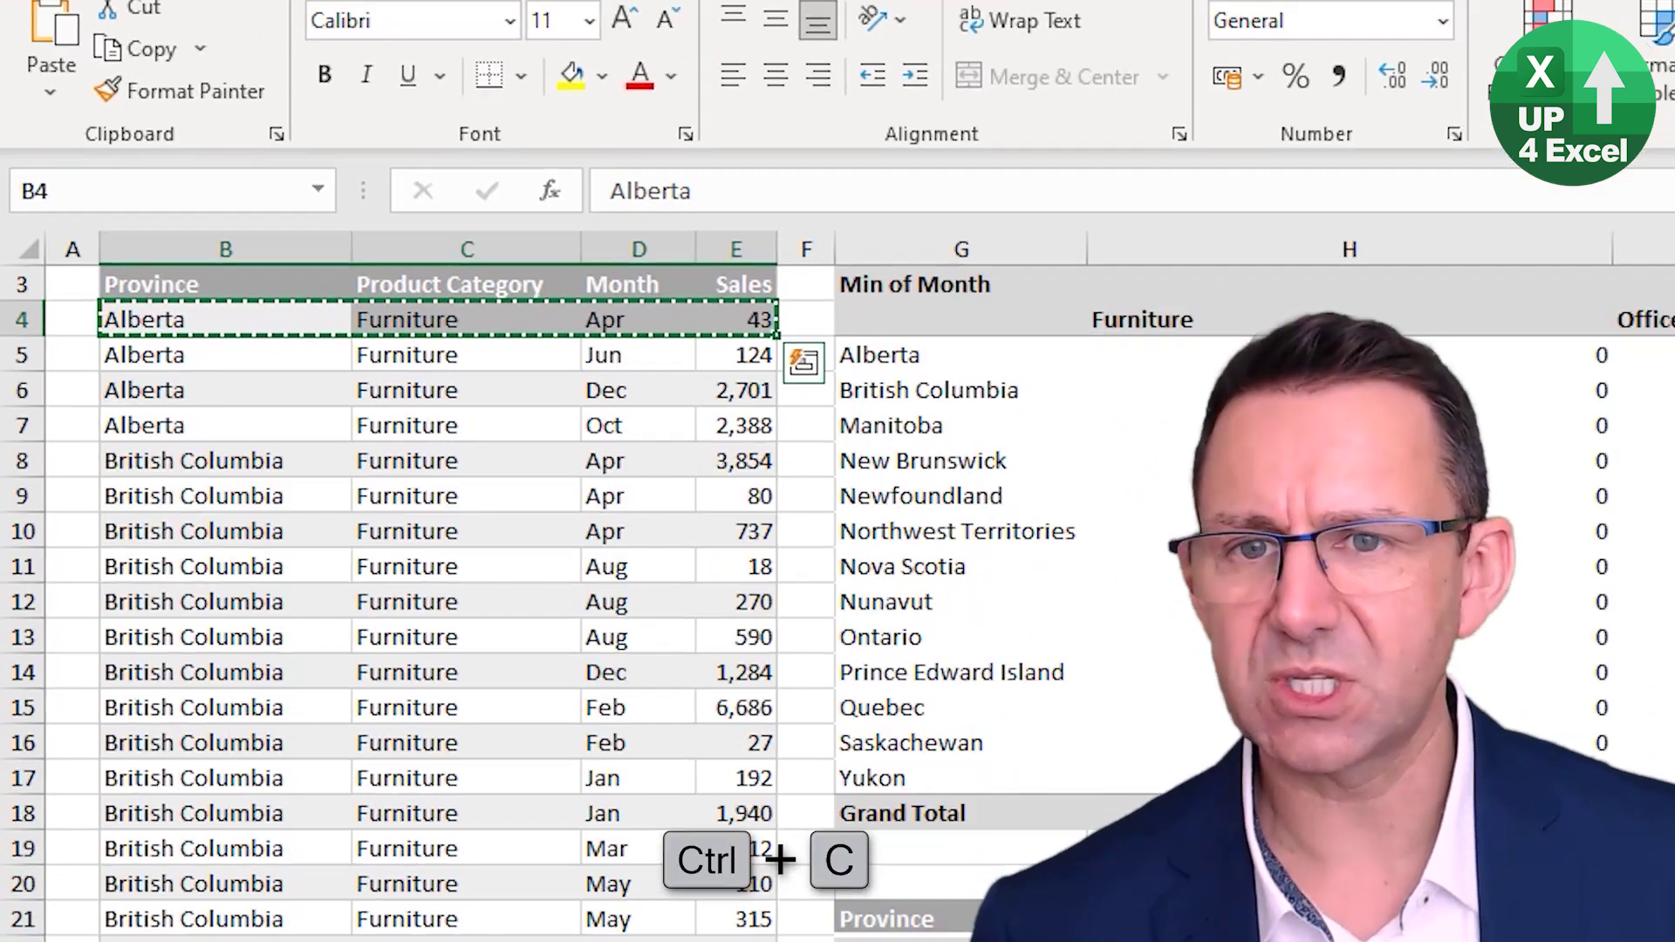
- Paste it as new row 552 with month John, then return to the top of the data
key("ctrl+Down")
key("Down")
key("Return")
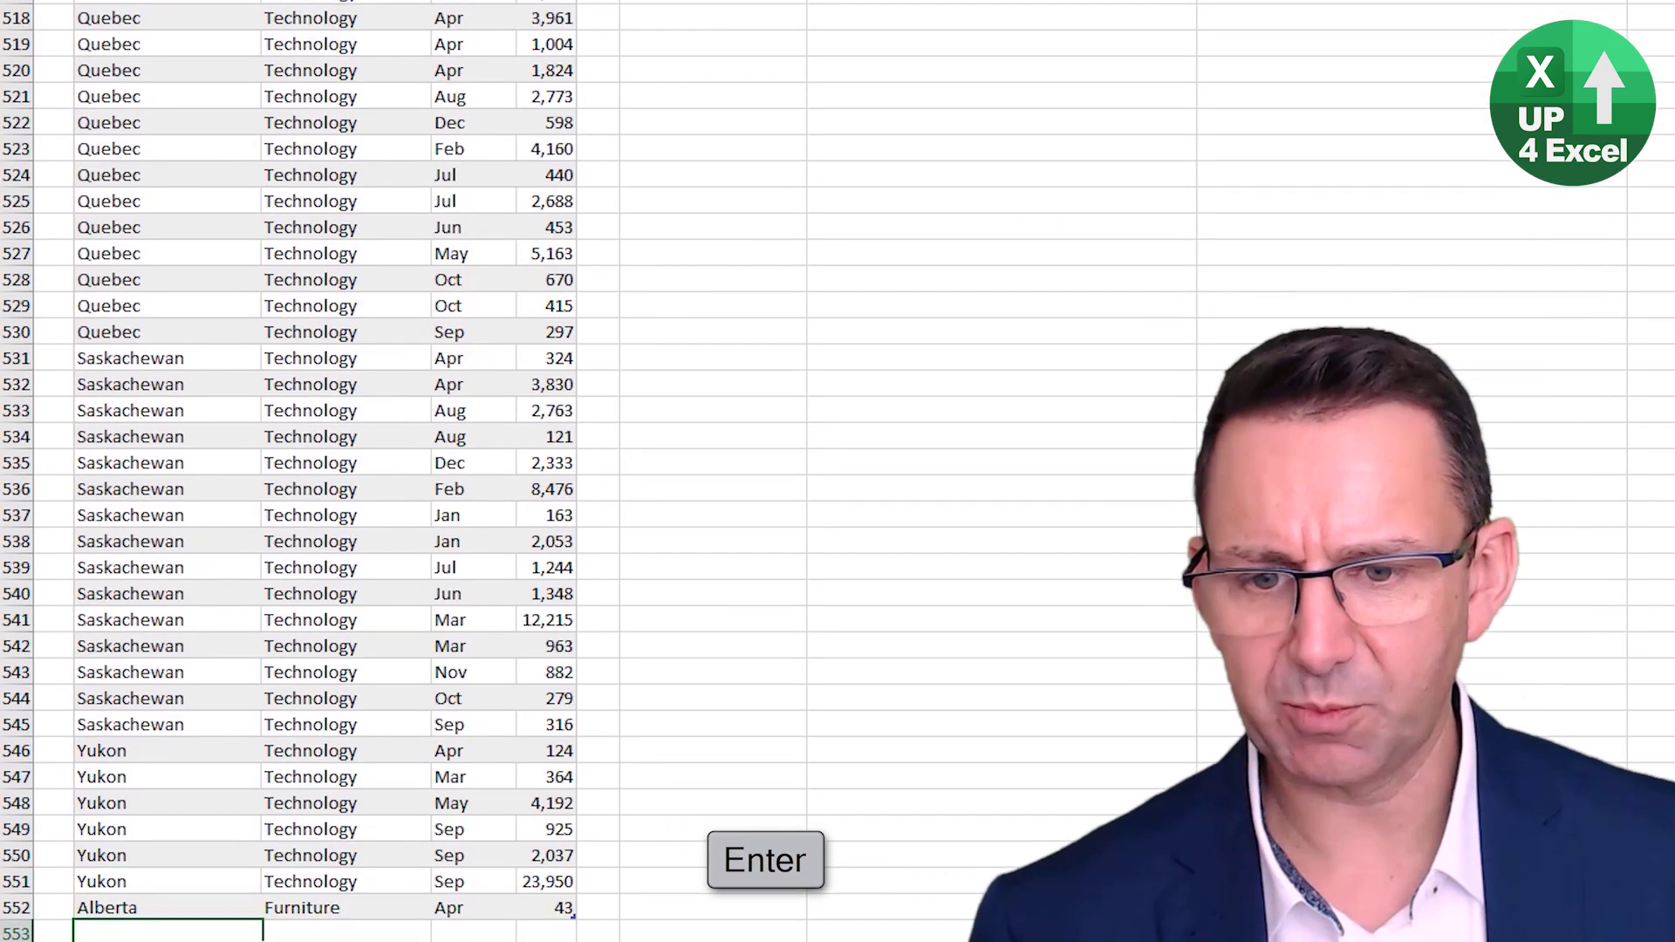
key("Right")
key("Right")
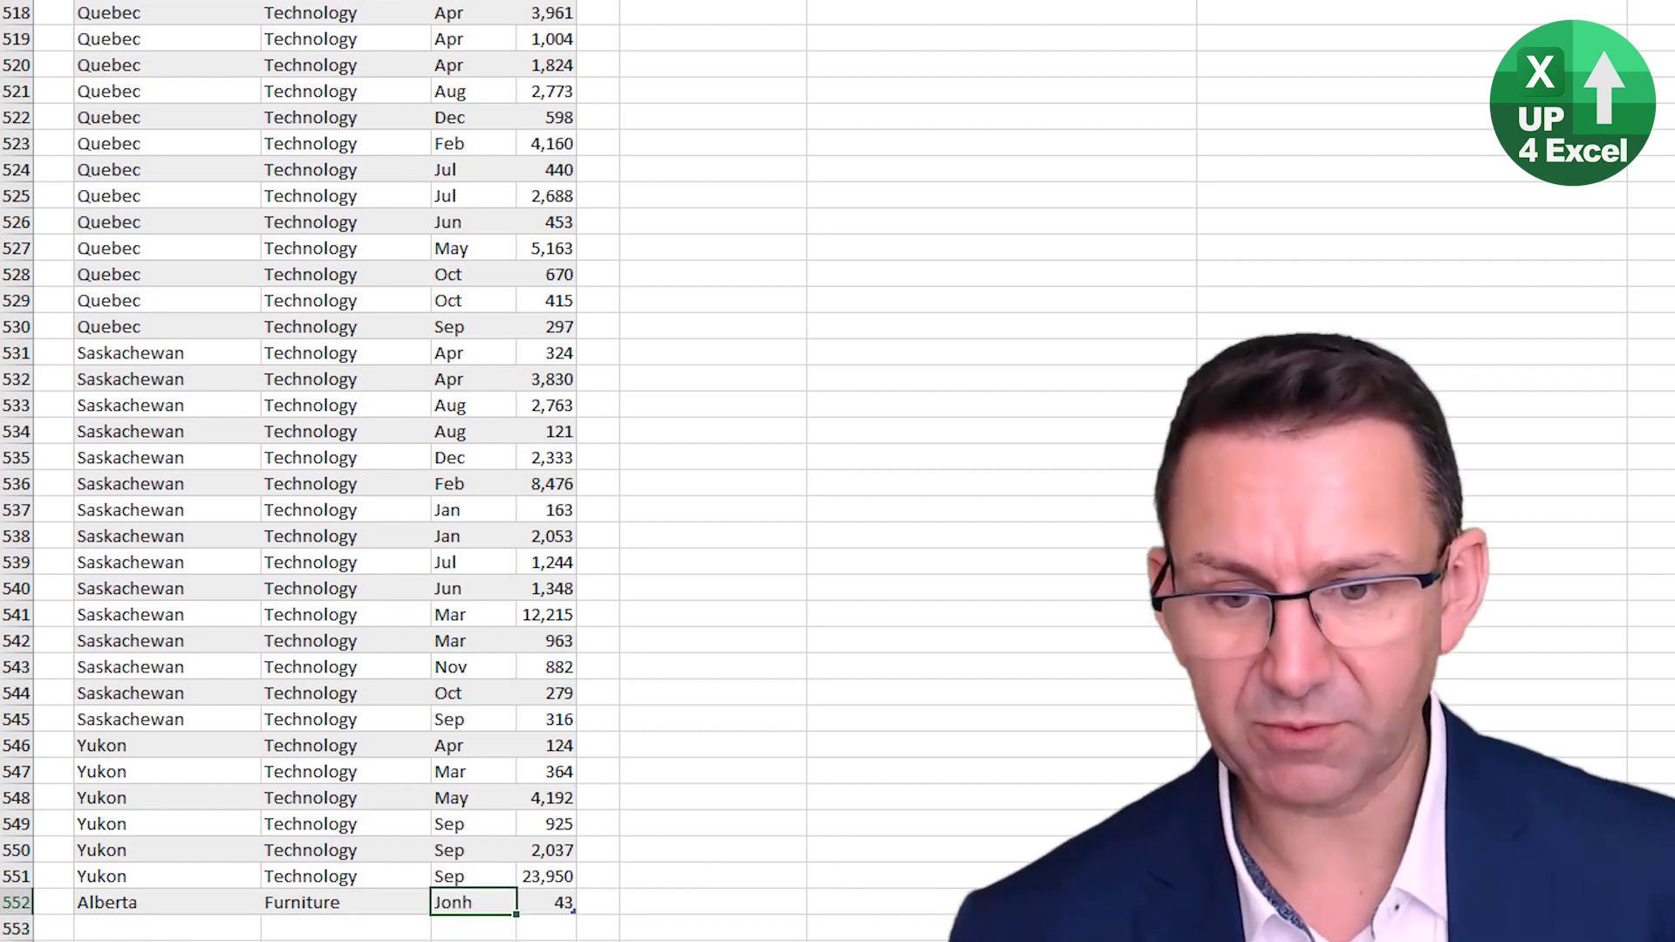
type("John")
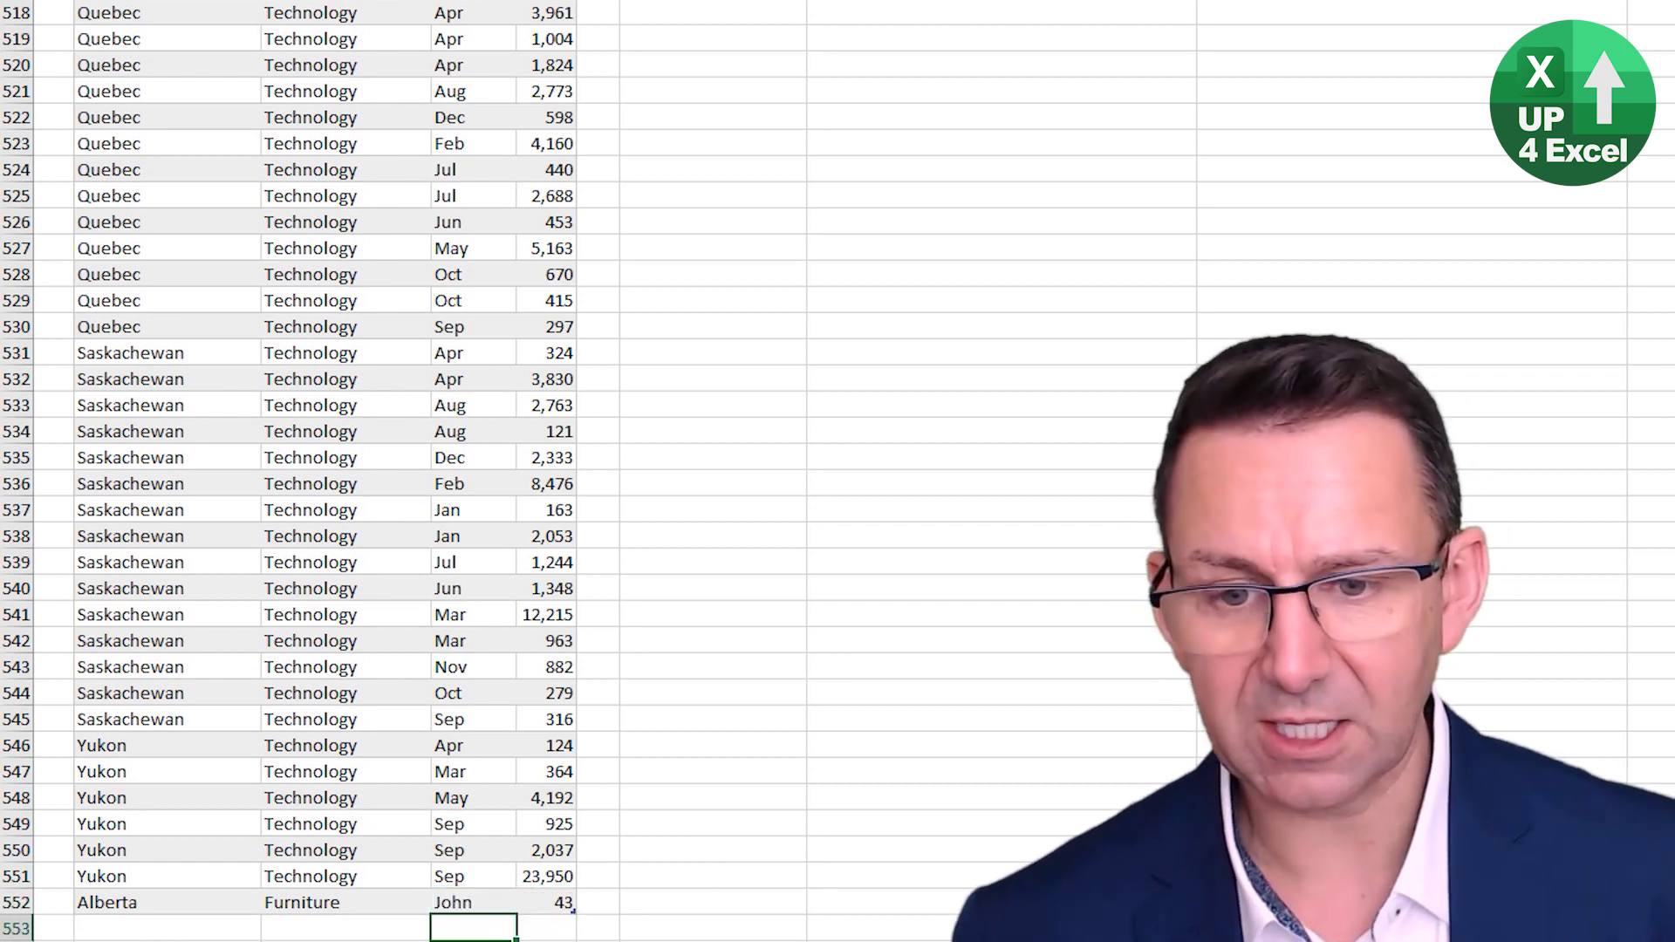
key("Right")
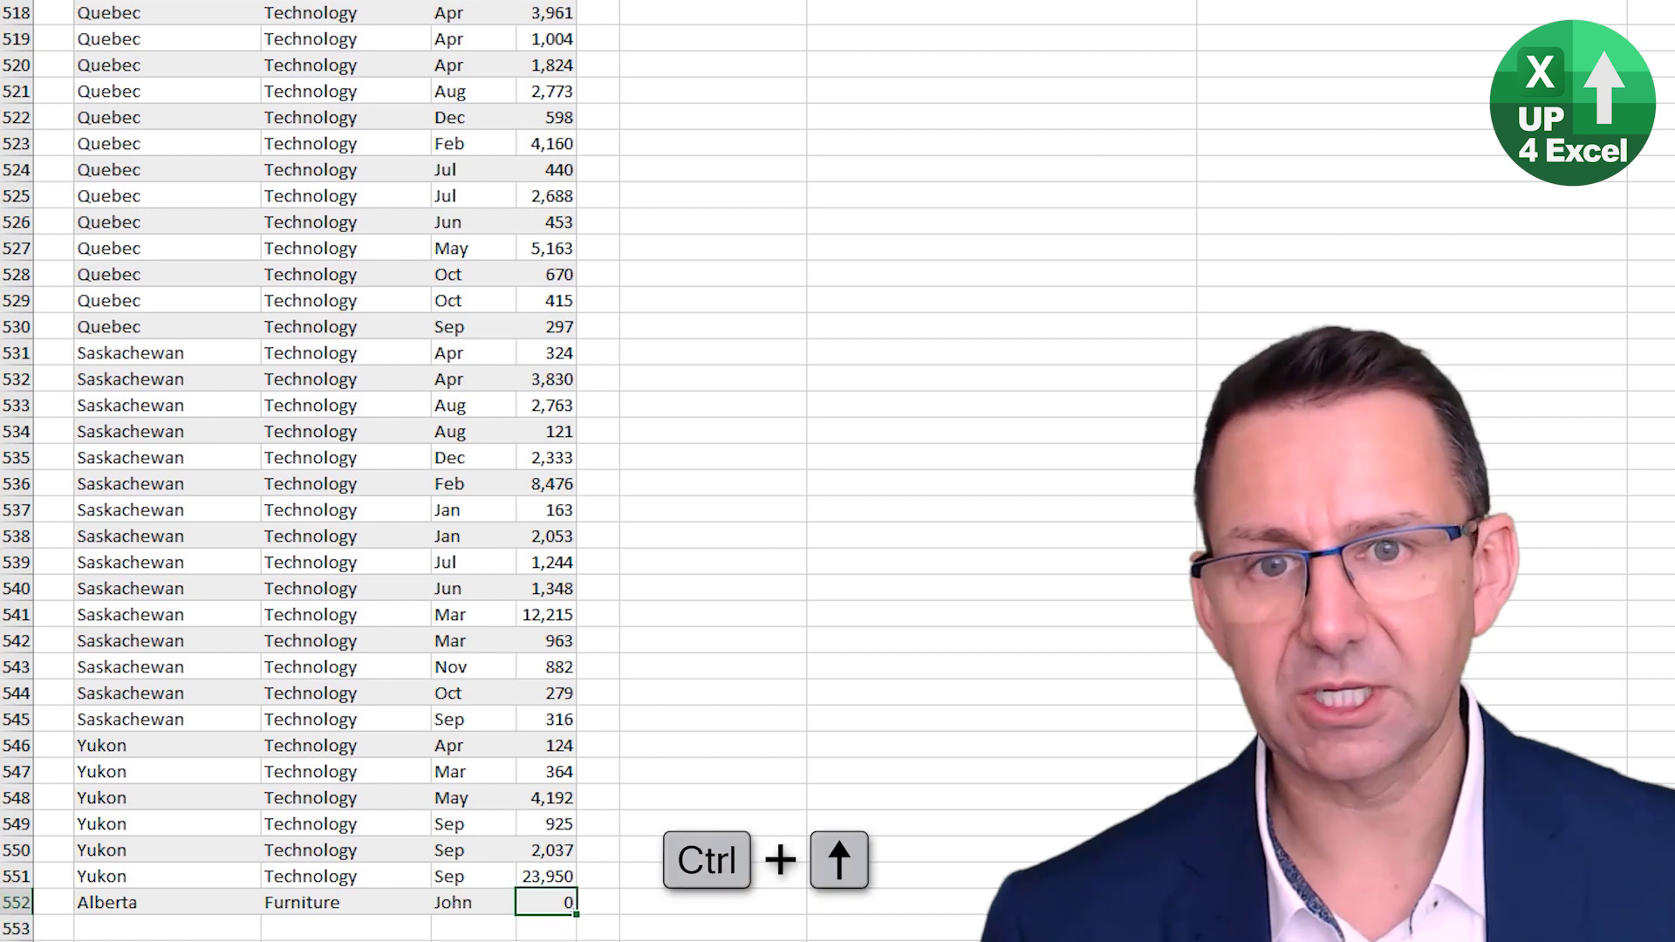
key("ctrl+Up")
- Run Data > Refresh All and confirm Alberta's Furniture list reads Apr,Jun,Dec,Oct,John
left_click(899, 474)
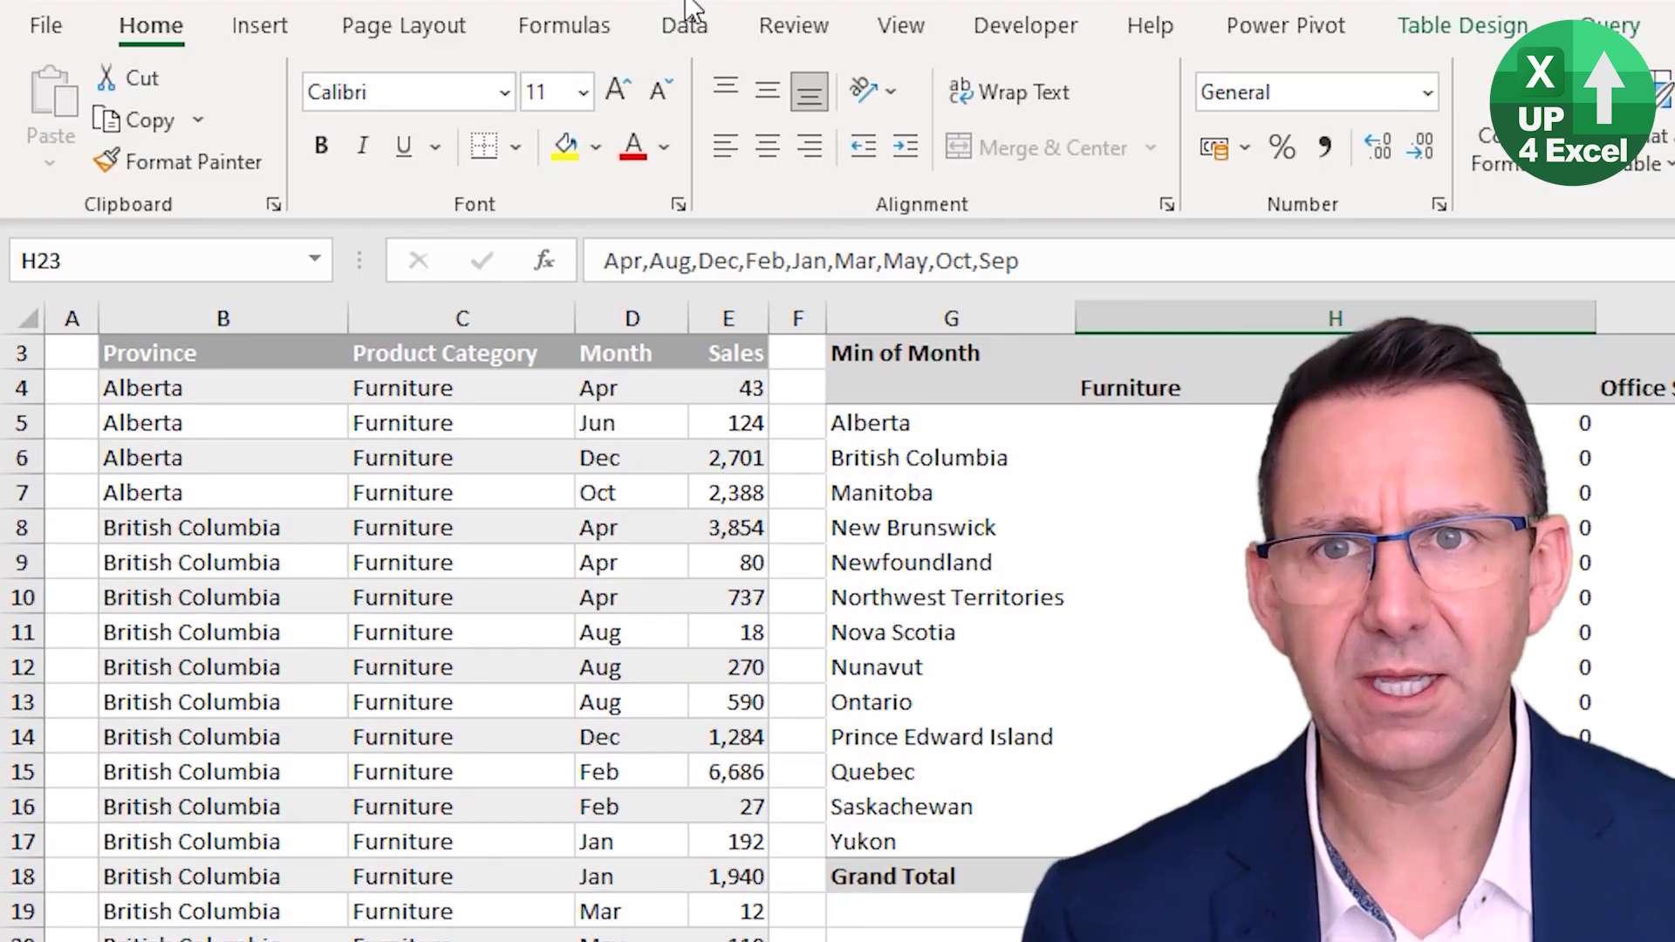
left_click(689, 12)
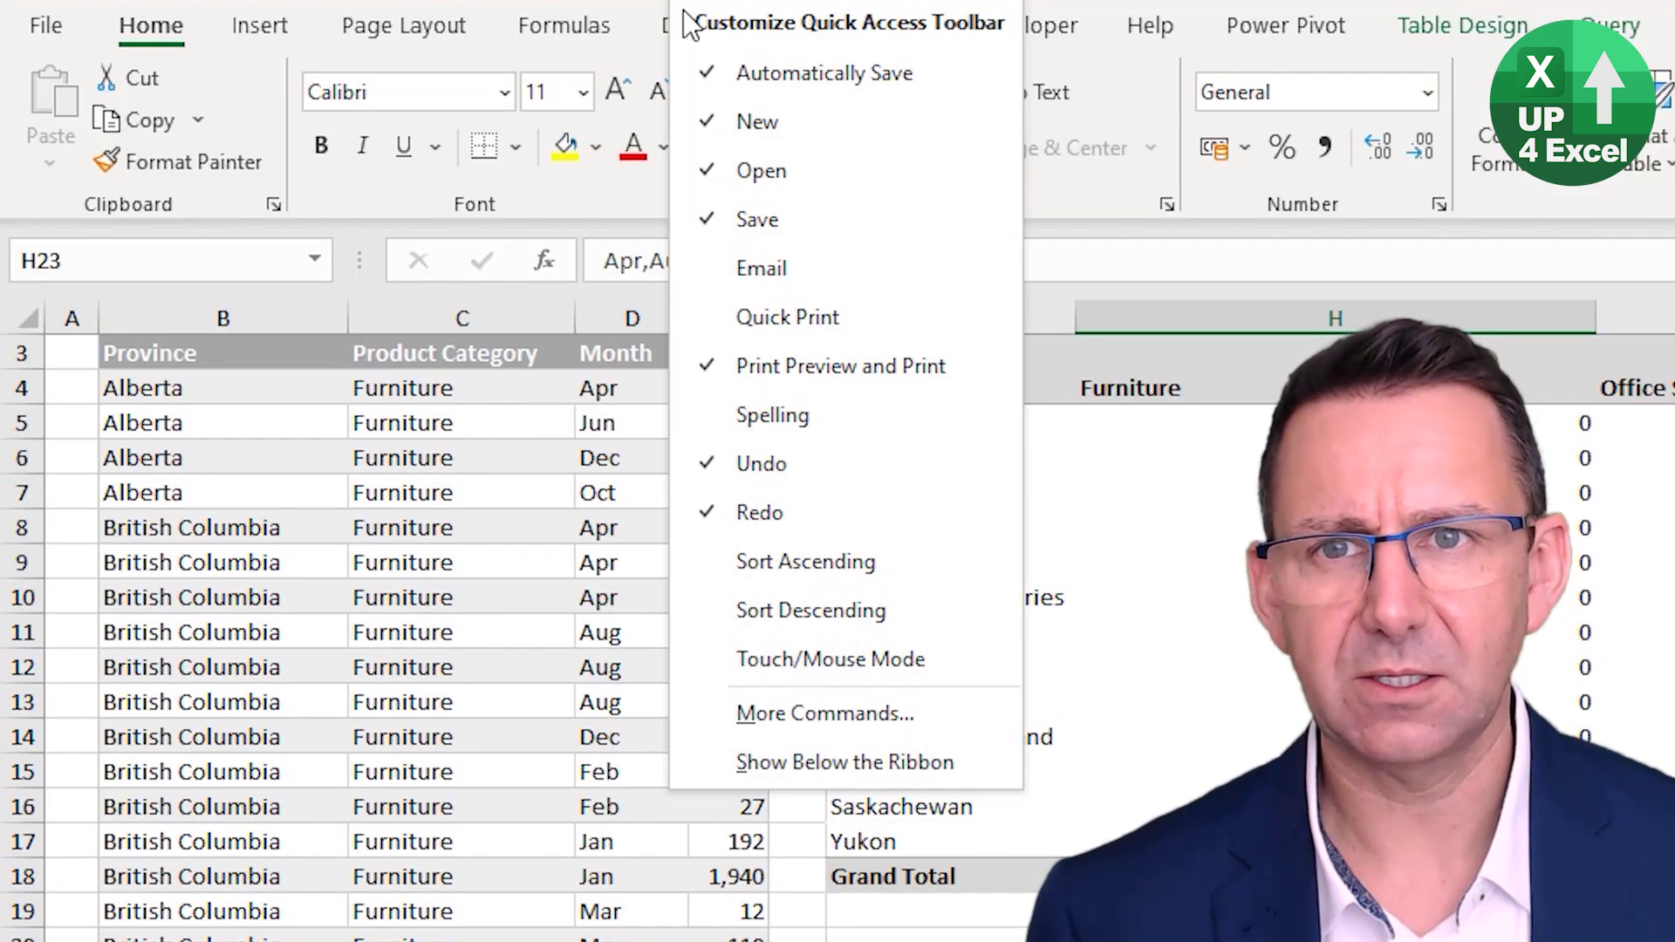
left_click(656, 24)
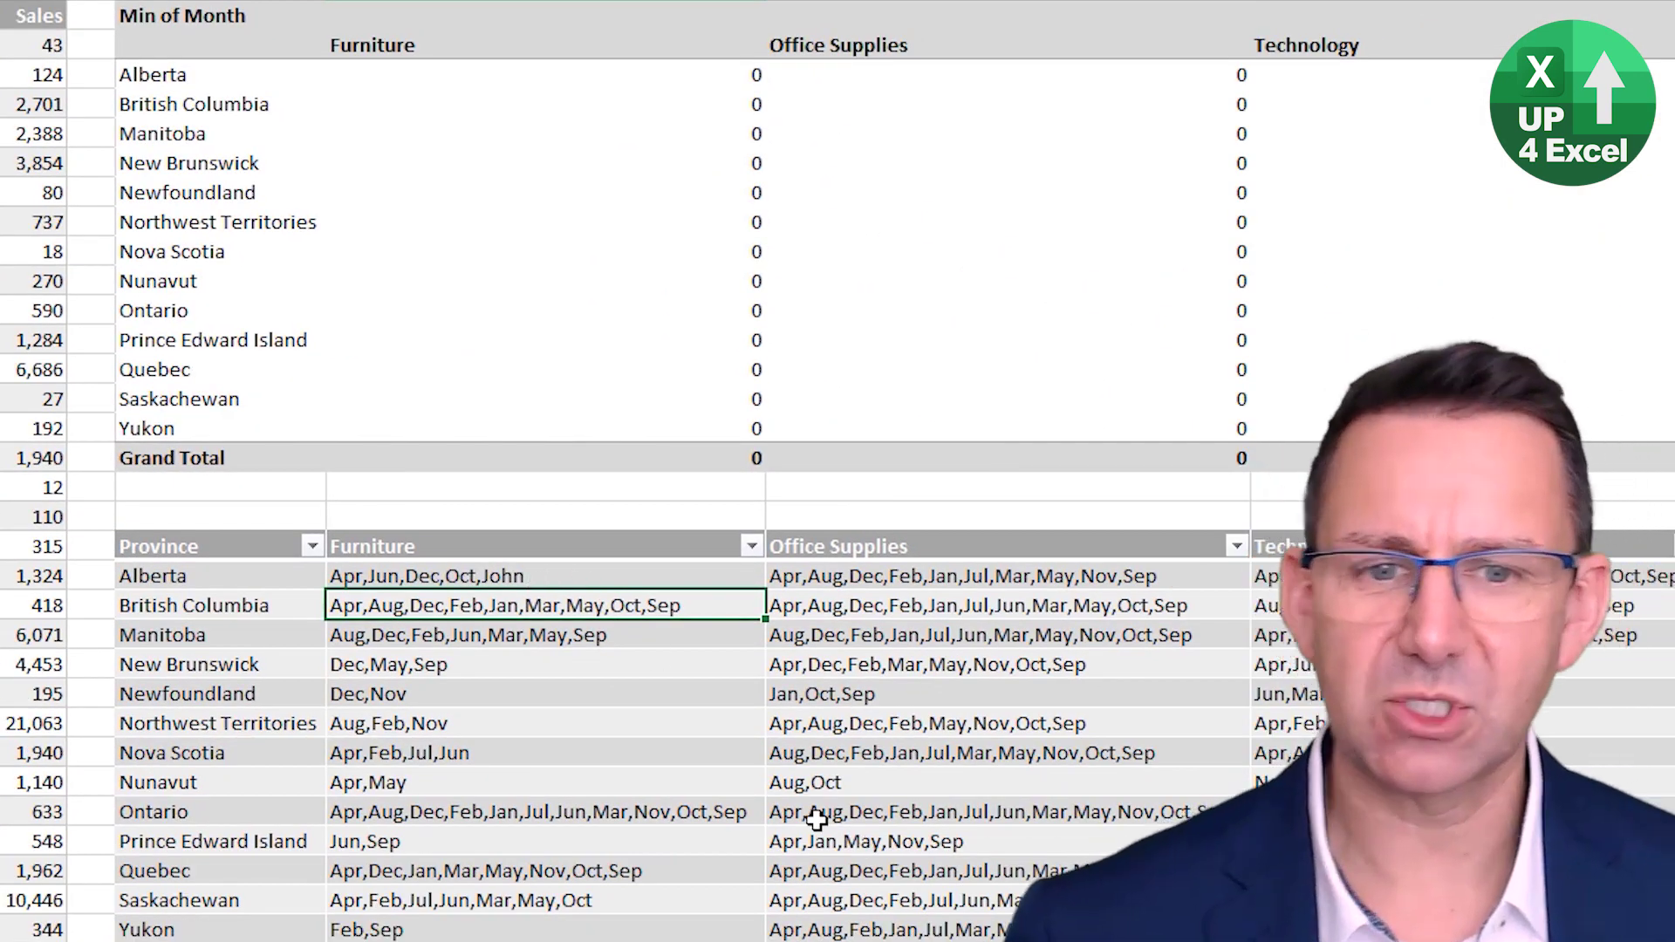
left_click(554, 578)
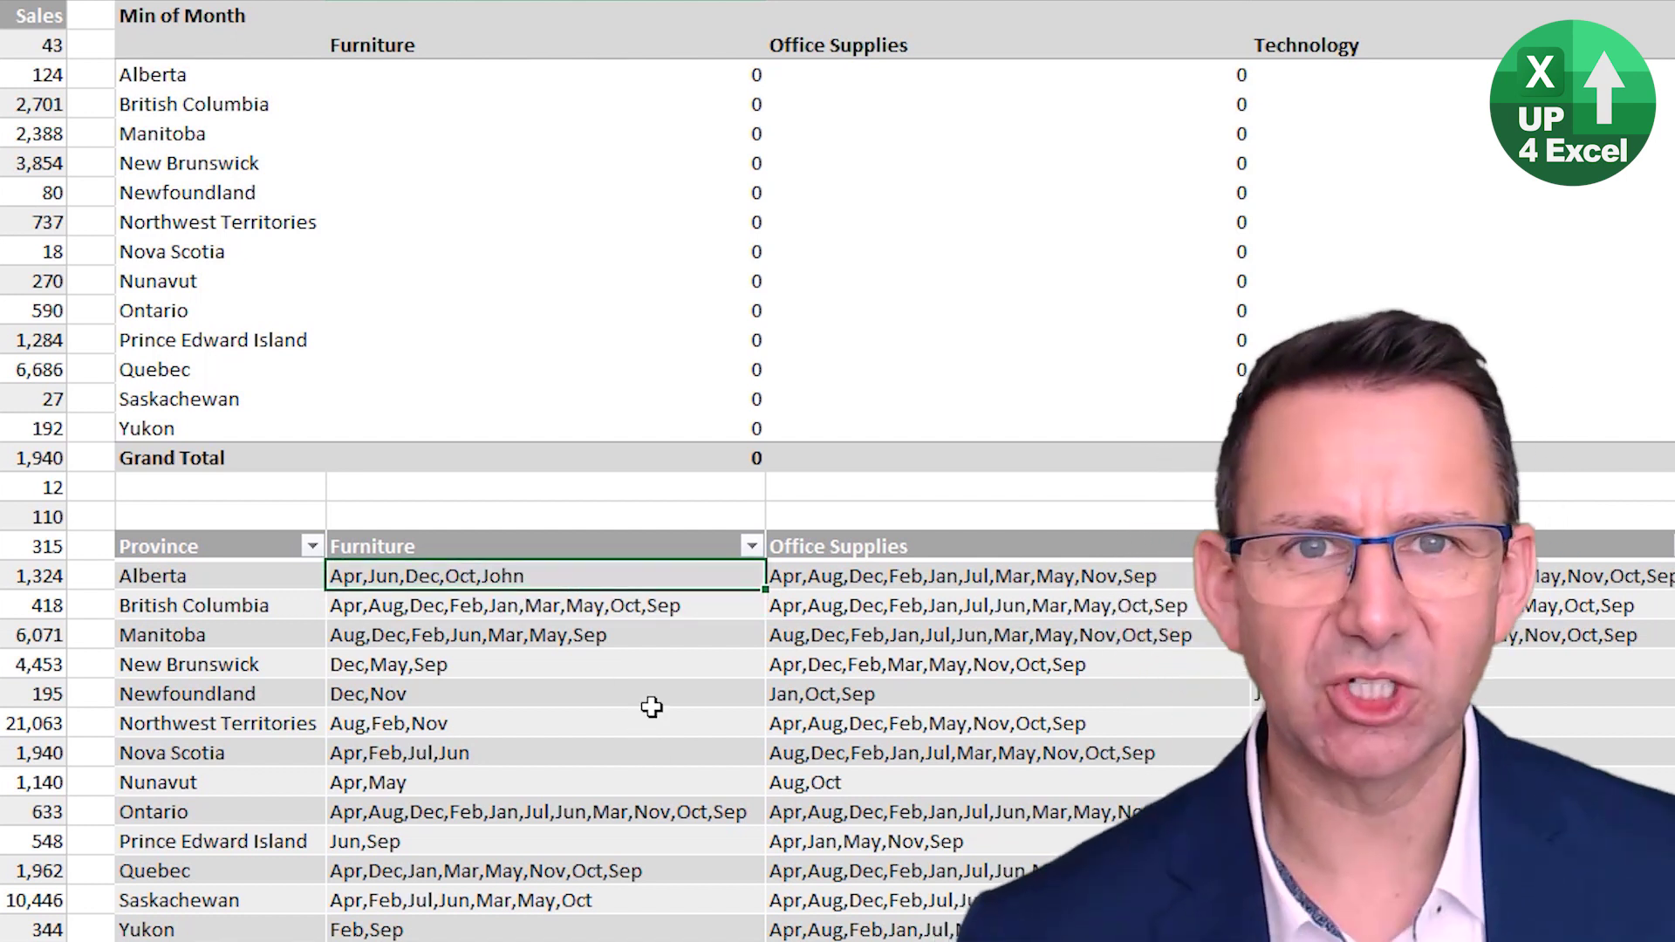